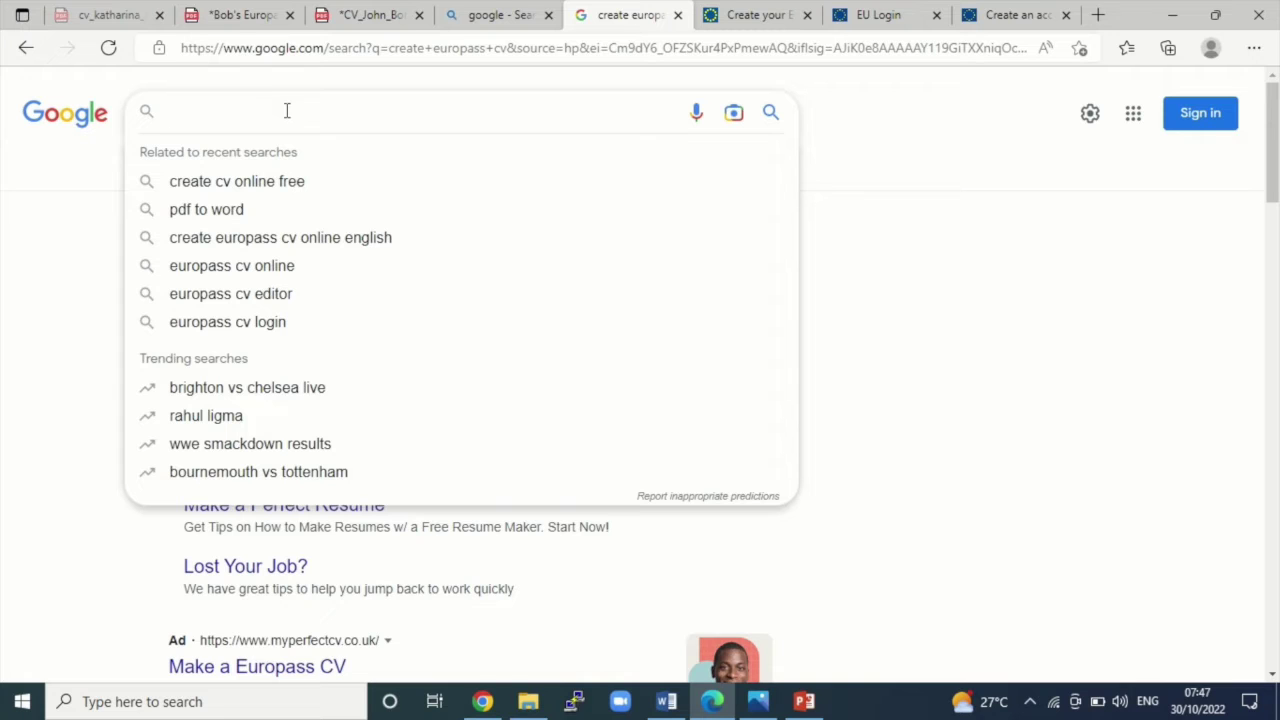
Search Google for "create europass cv" and find the official European Union result among the listings.
text(create)
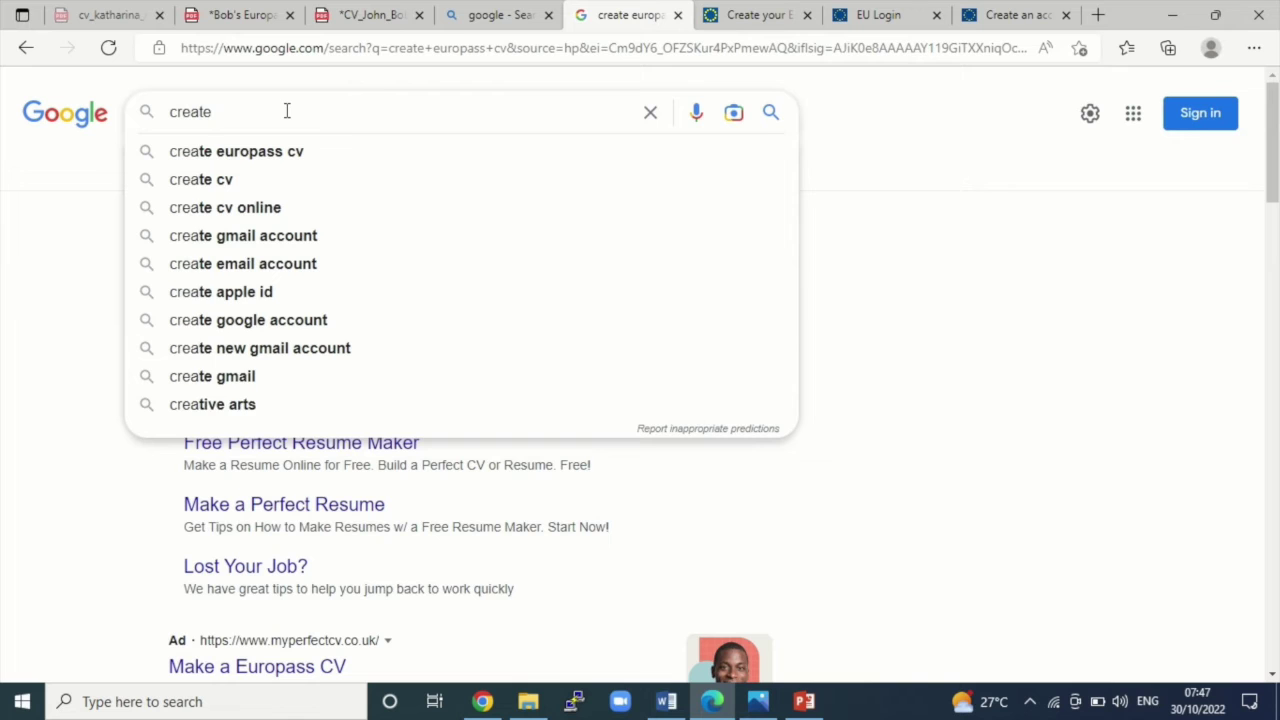
click(301, 162)
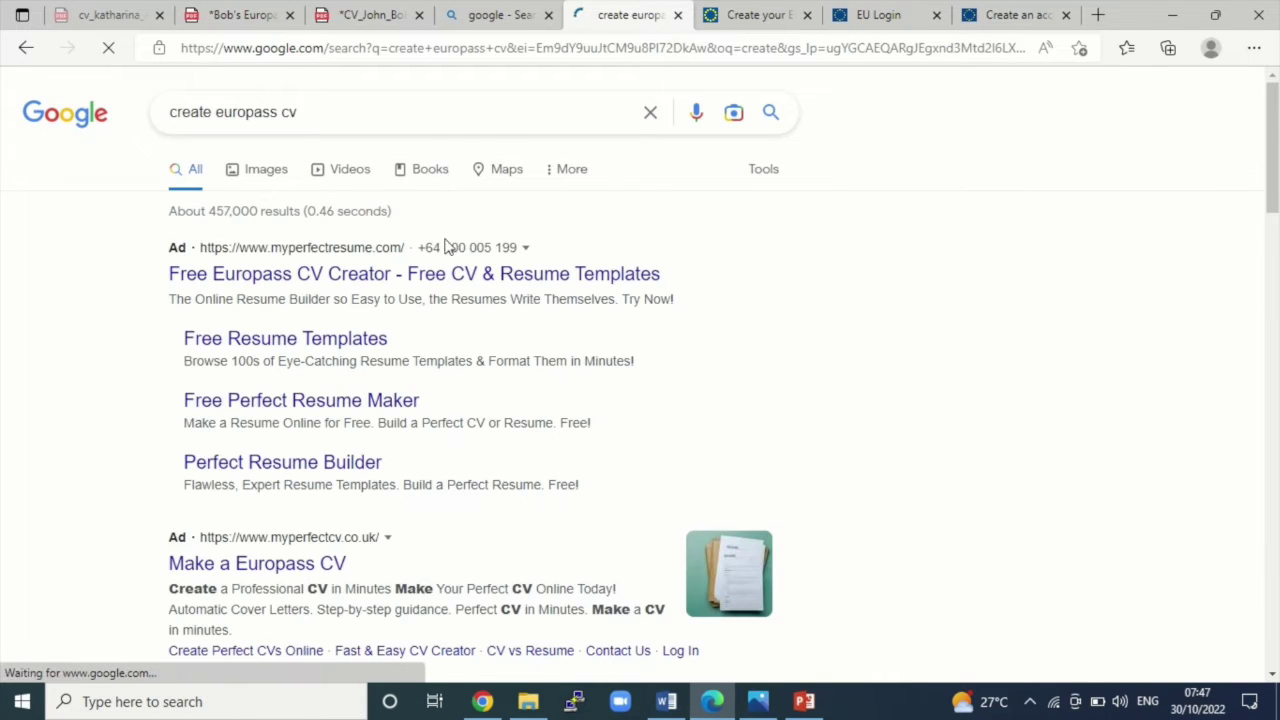
scroll(405, 287, down, 2)
scroll(403, 286, up, 2)
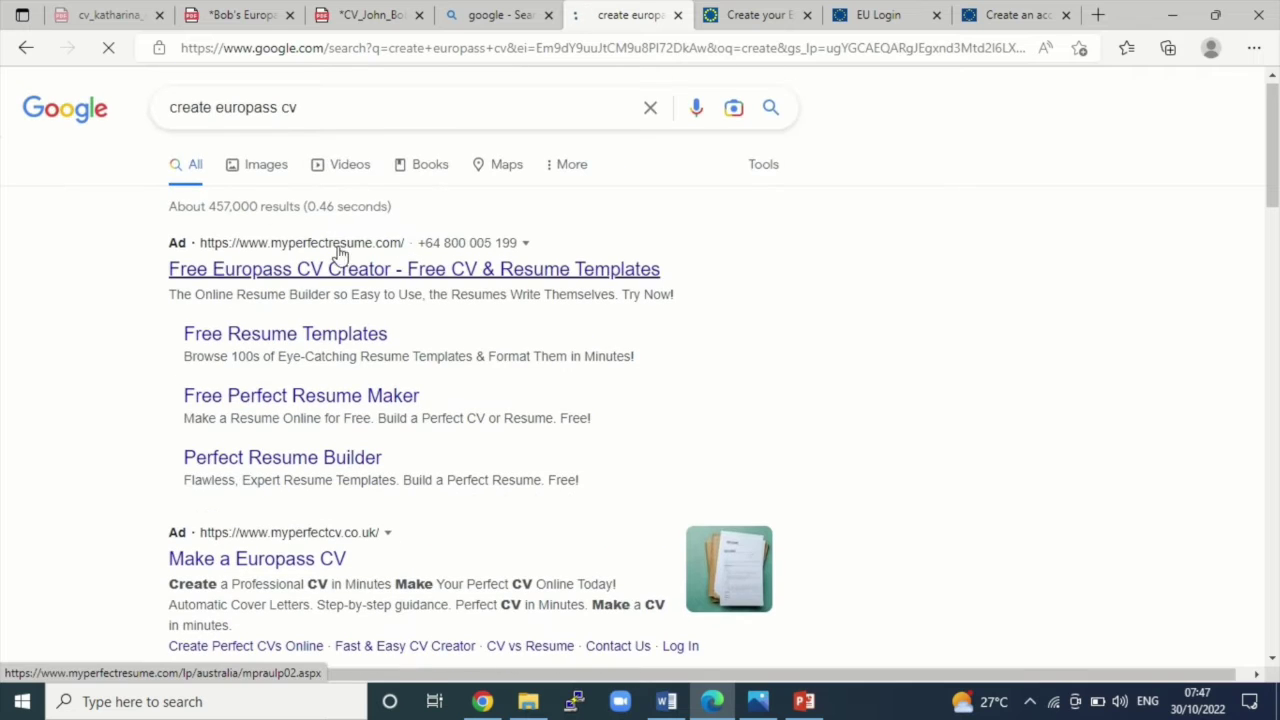
scroll(310, 316, down, 3)
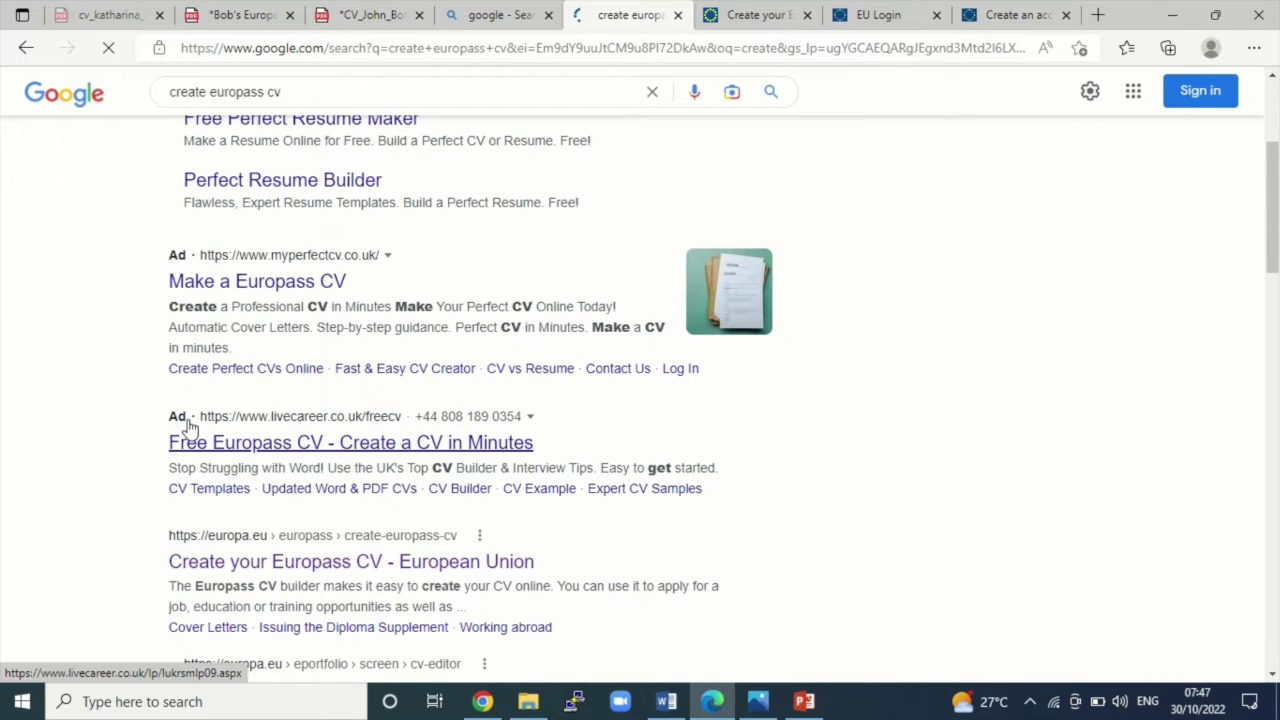
scroll(340, 437, up, 1)
scroll(250, 465, down, 2)
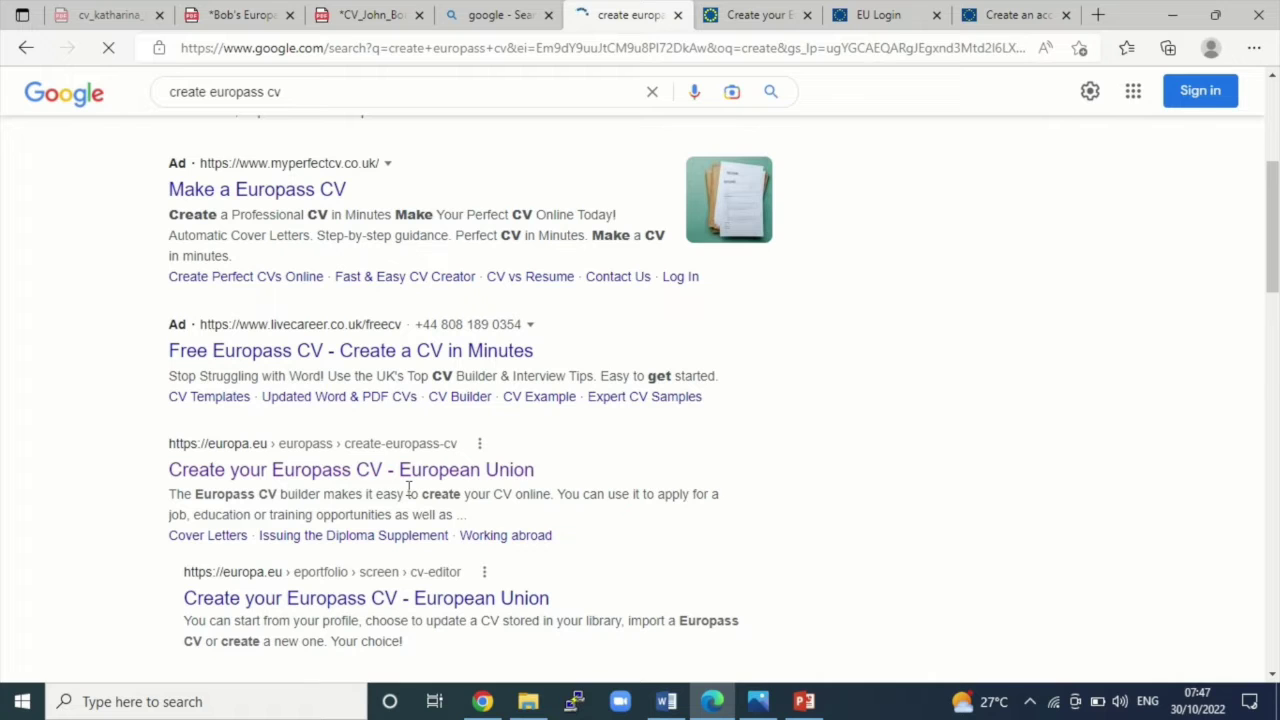
Go through the Create your Europass CV page and the EU Login sign-in page to the account creation form.
click(772, 16)
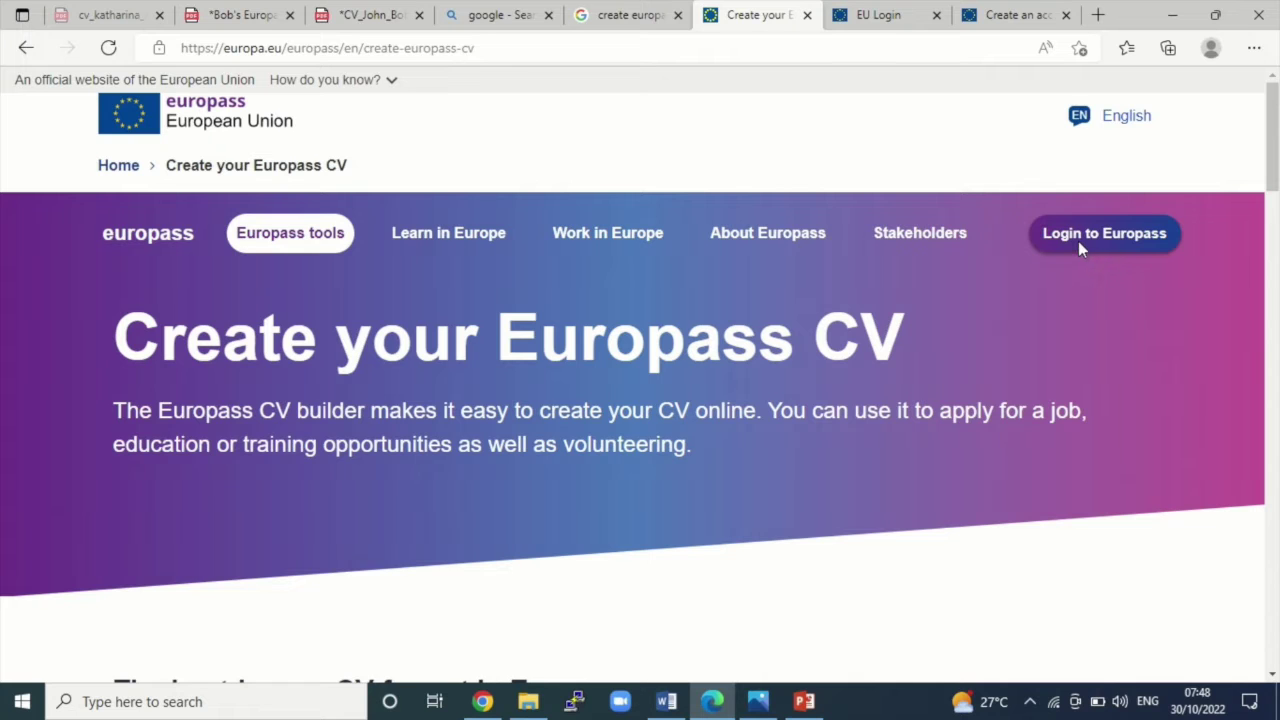
click(885, 20)
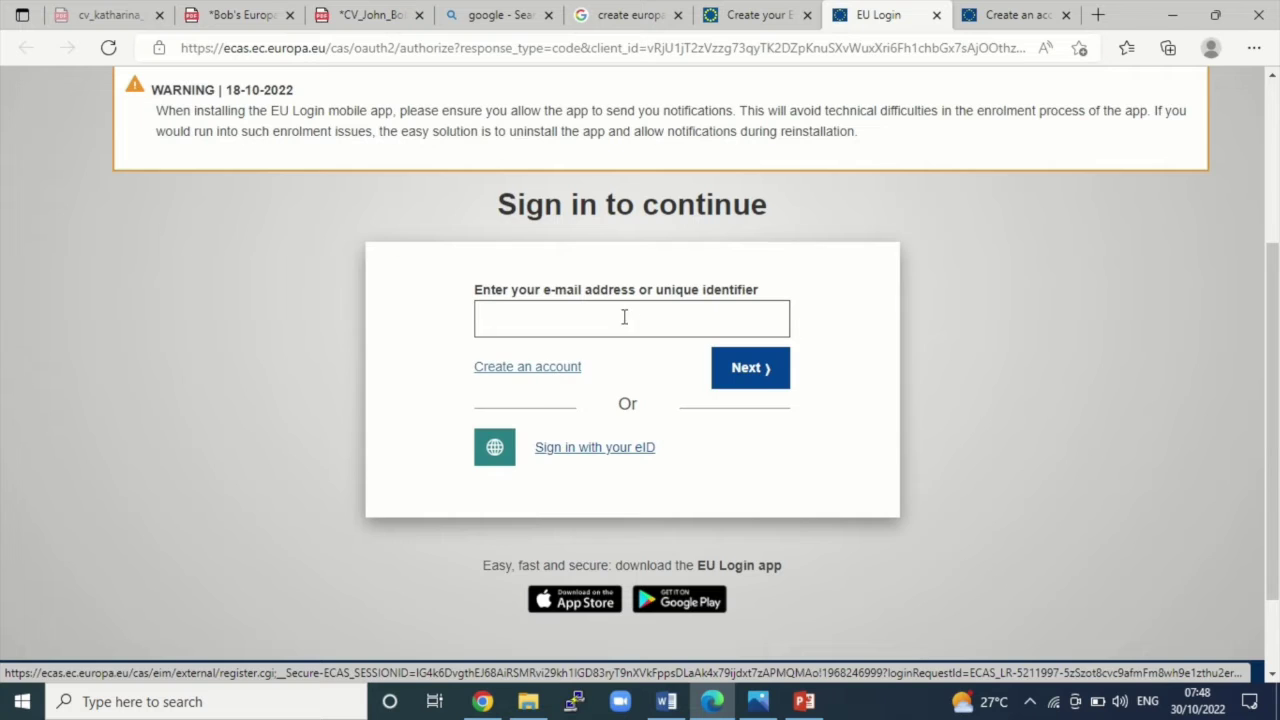
click(1007, 20)
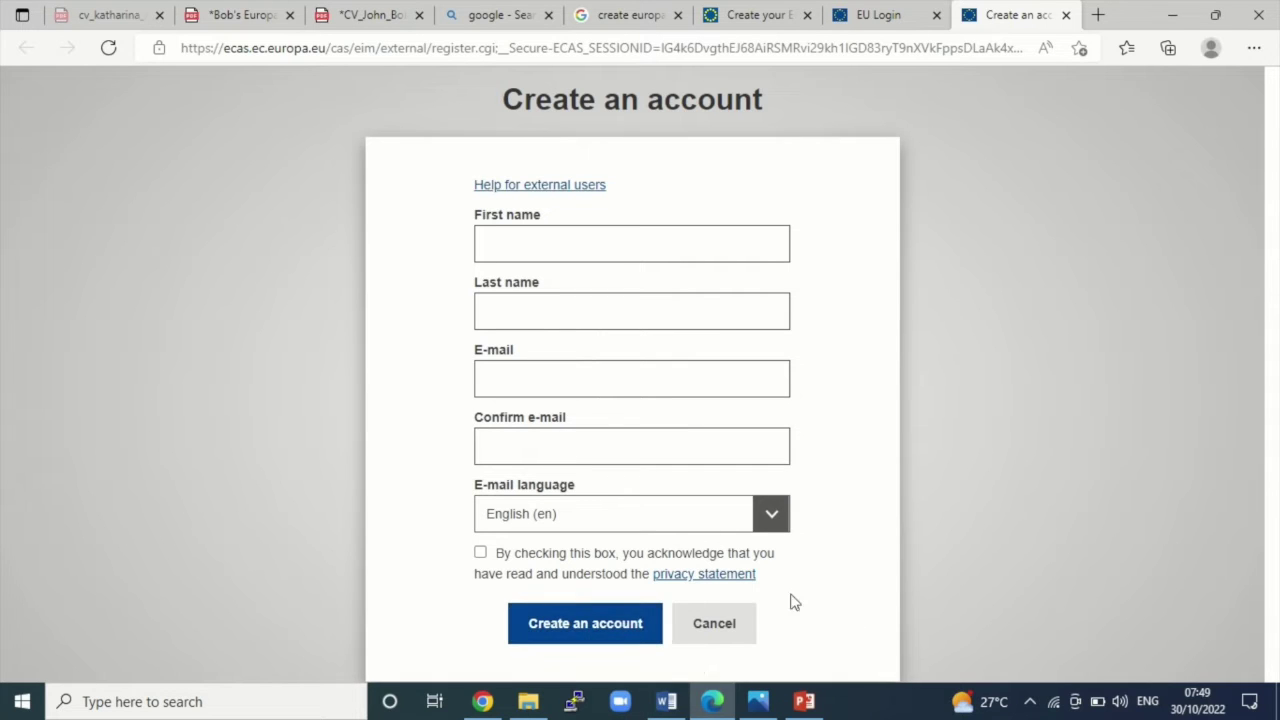
Switch to Chrome and review the EU Login app's page on the Apple App Store.
click(482, 702)
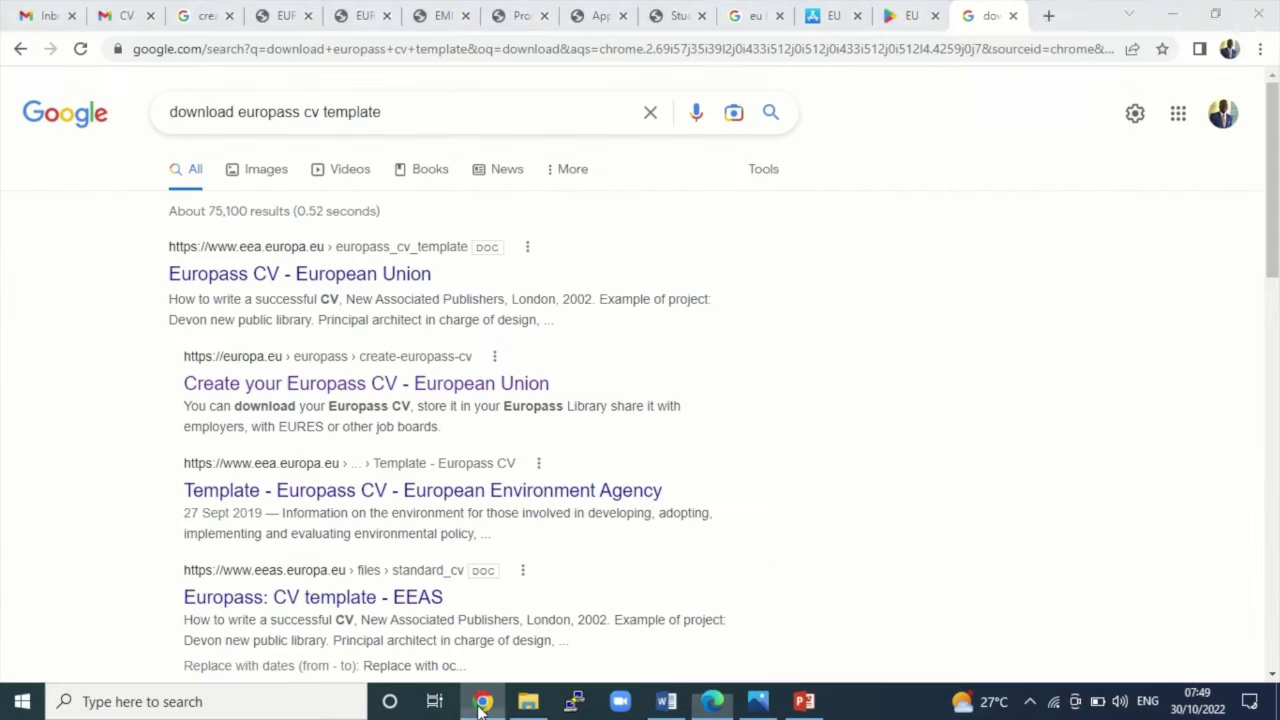
click(846, 20)
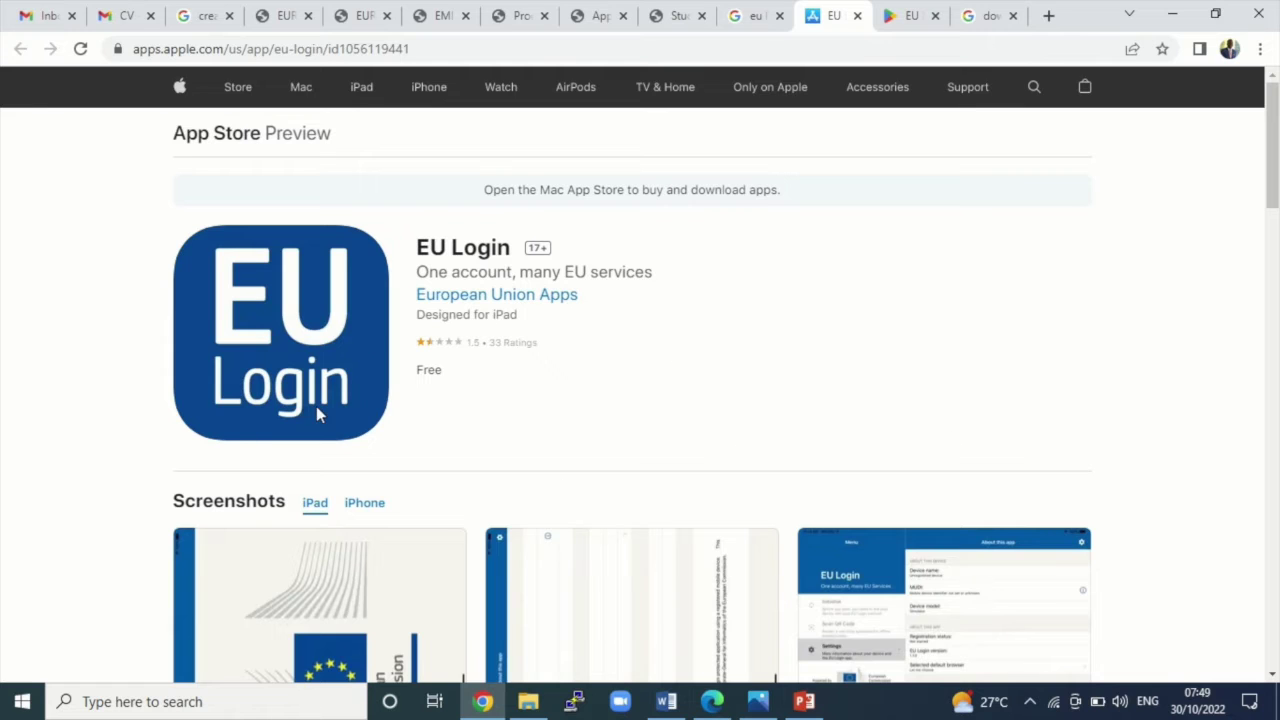
scroll(375, 333, down, 3)
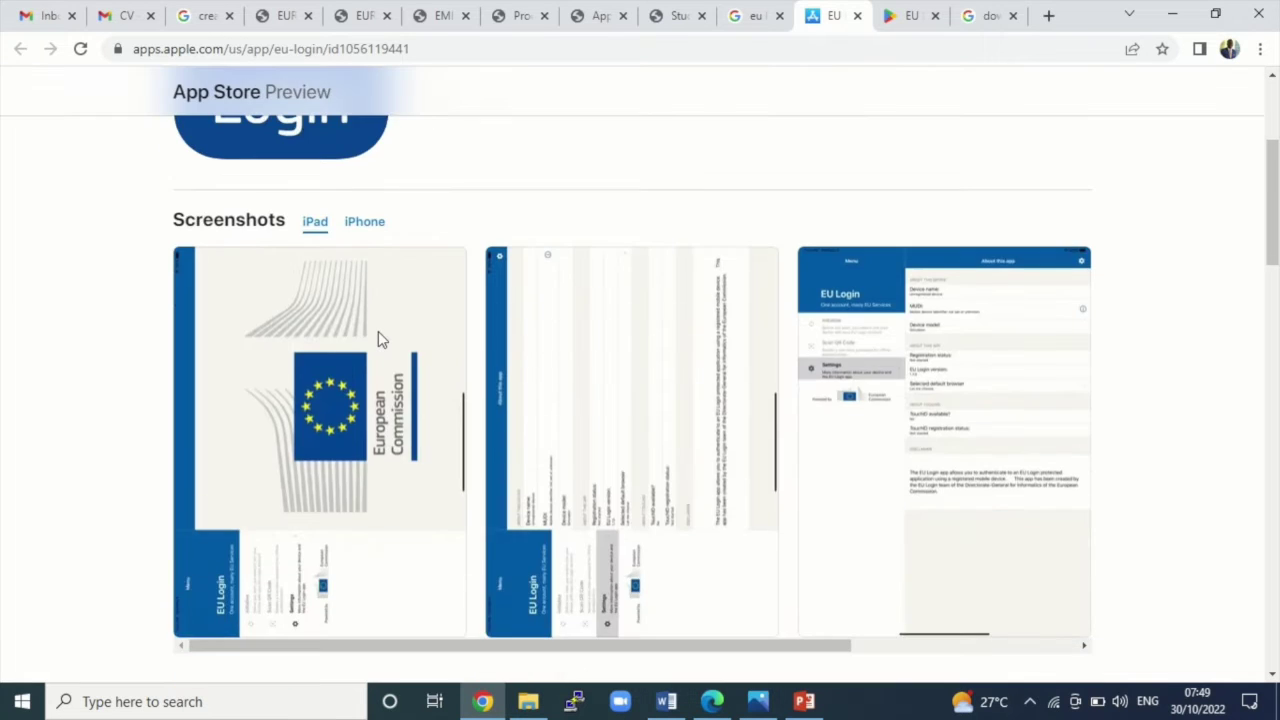
scroll(378, 338, up, 3)
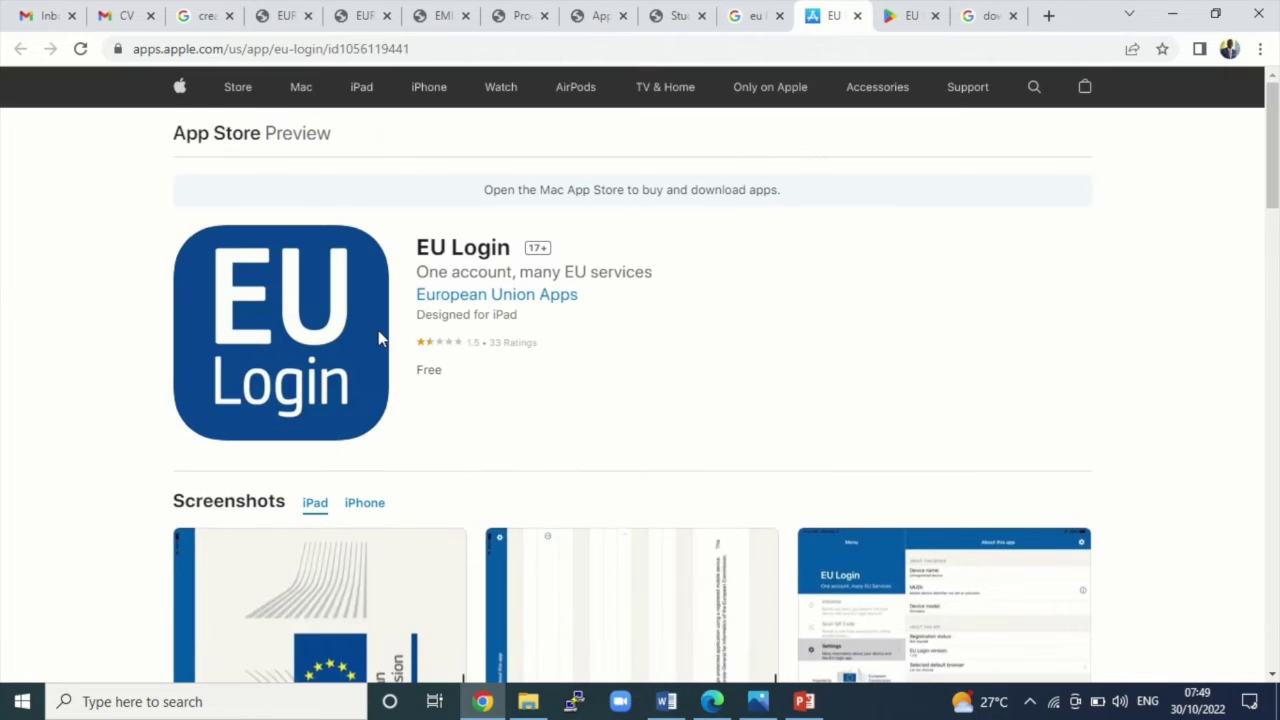
Review the EU Login app's Google Play page, including its preview images and description.
click(912, 16)
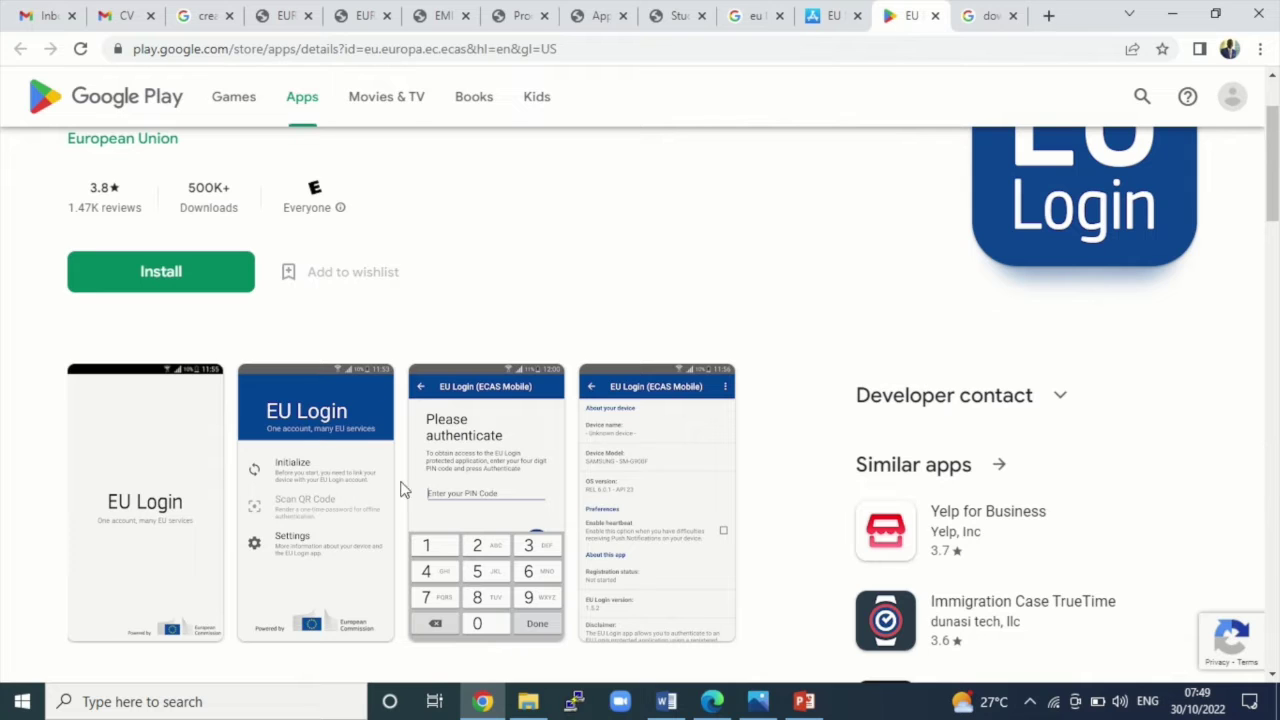
scroll(1065, 377, up, 2)
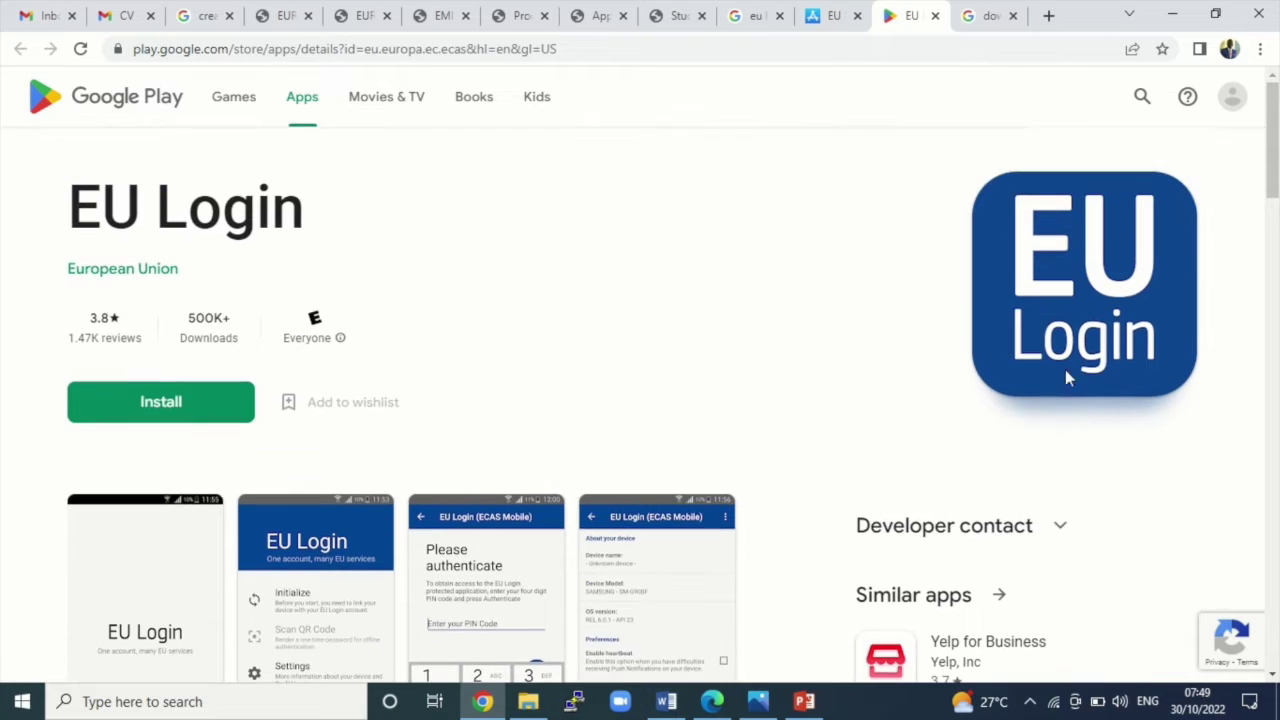
scroll(600, 471, down, 1)
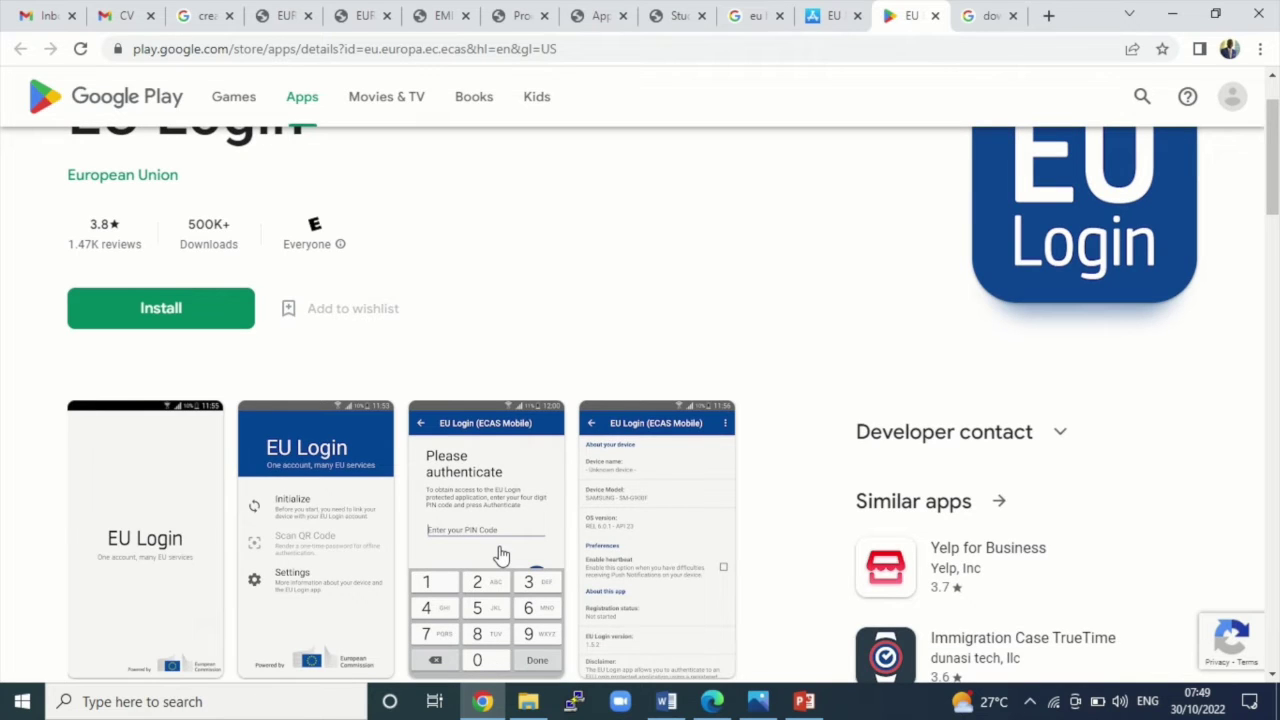
scroll(500, 555, down, 2)
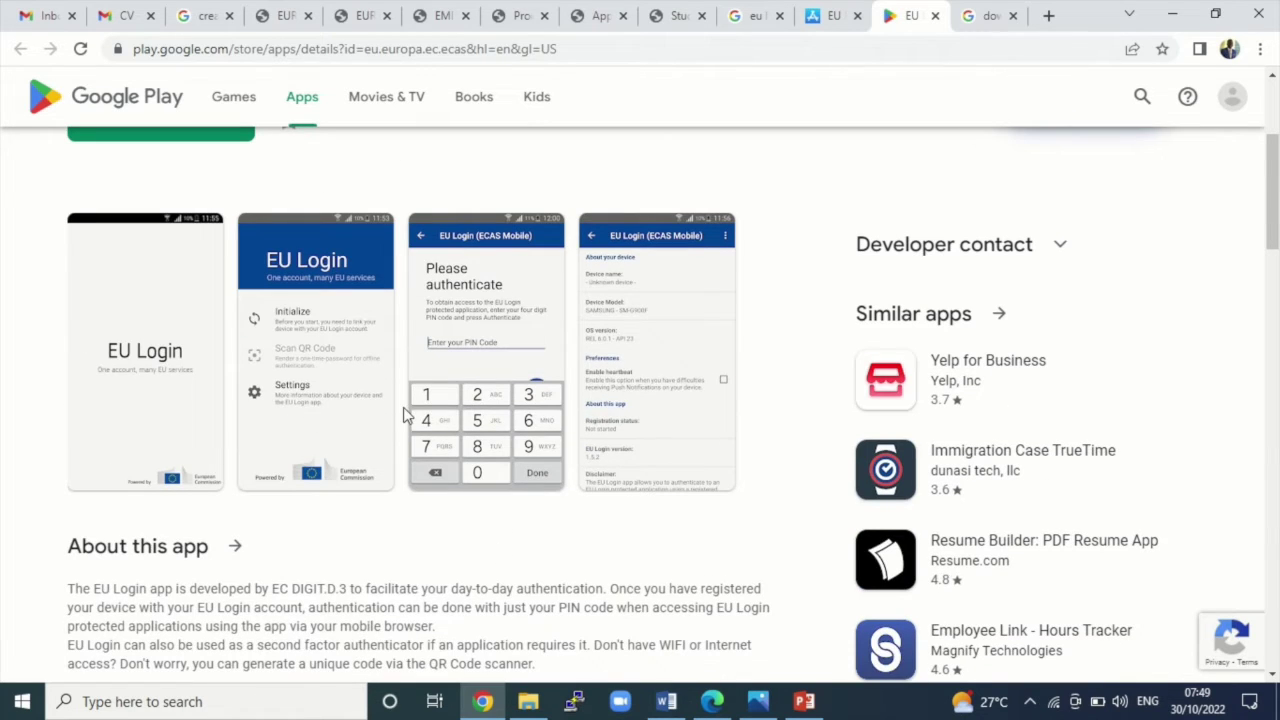
scroll(296, 386, up, 3)
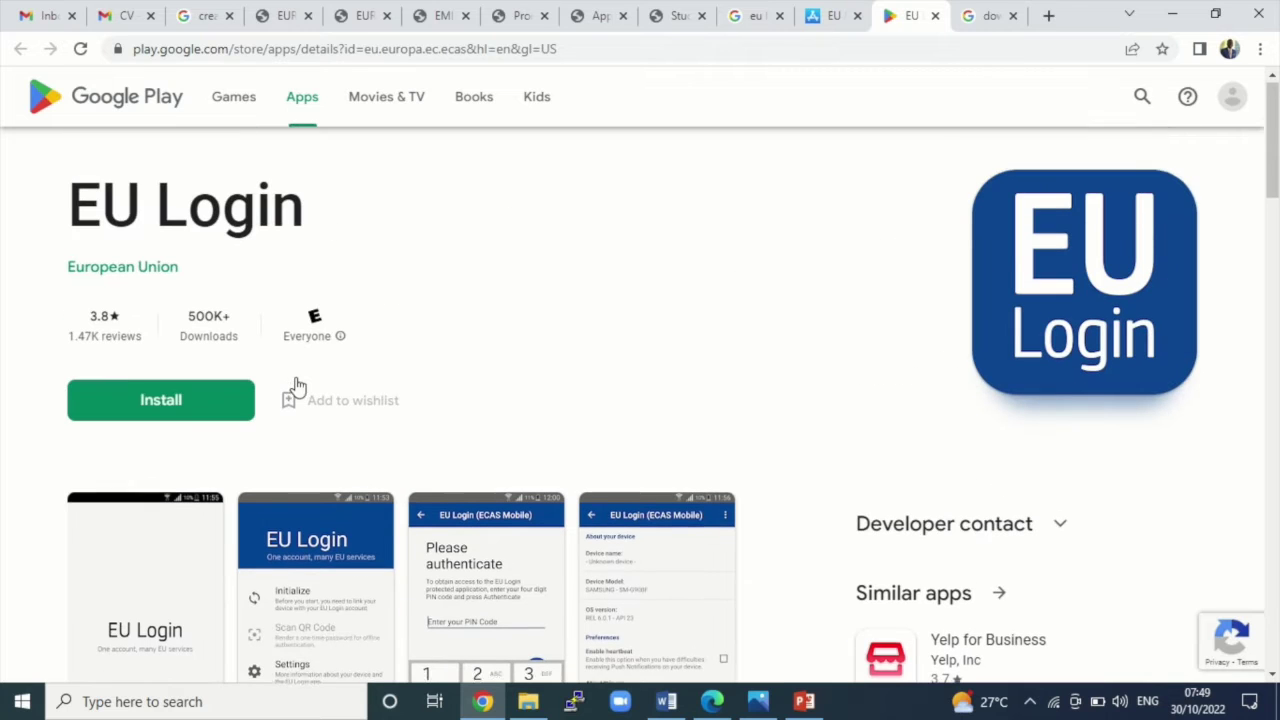
scroll(366, 449, down, 2)
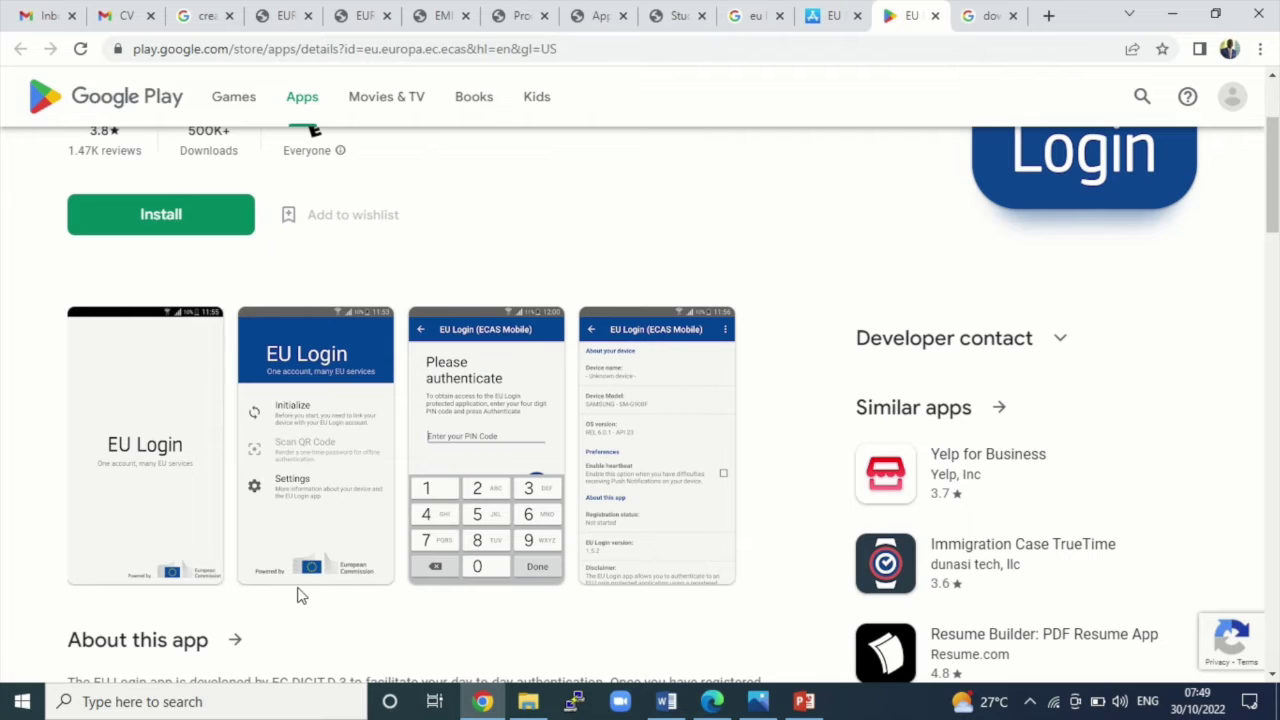
Enlarge the EU Login preview images of the Initialize menu and the PIN code authentication screen.
click(331, 443)
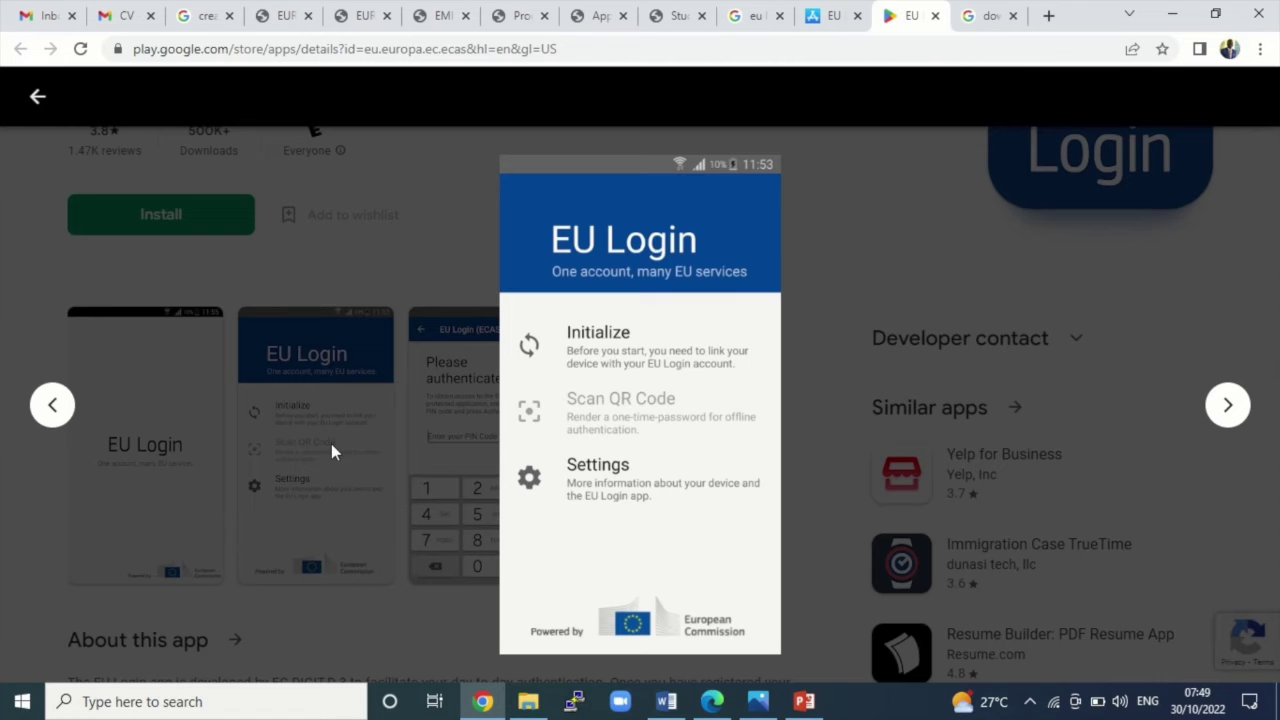
click(470, 514)
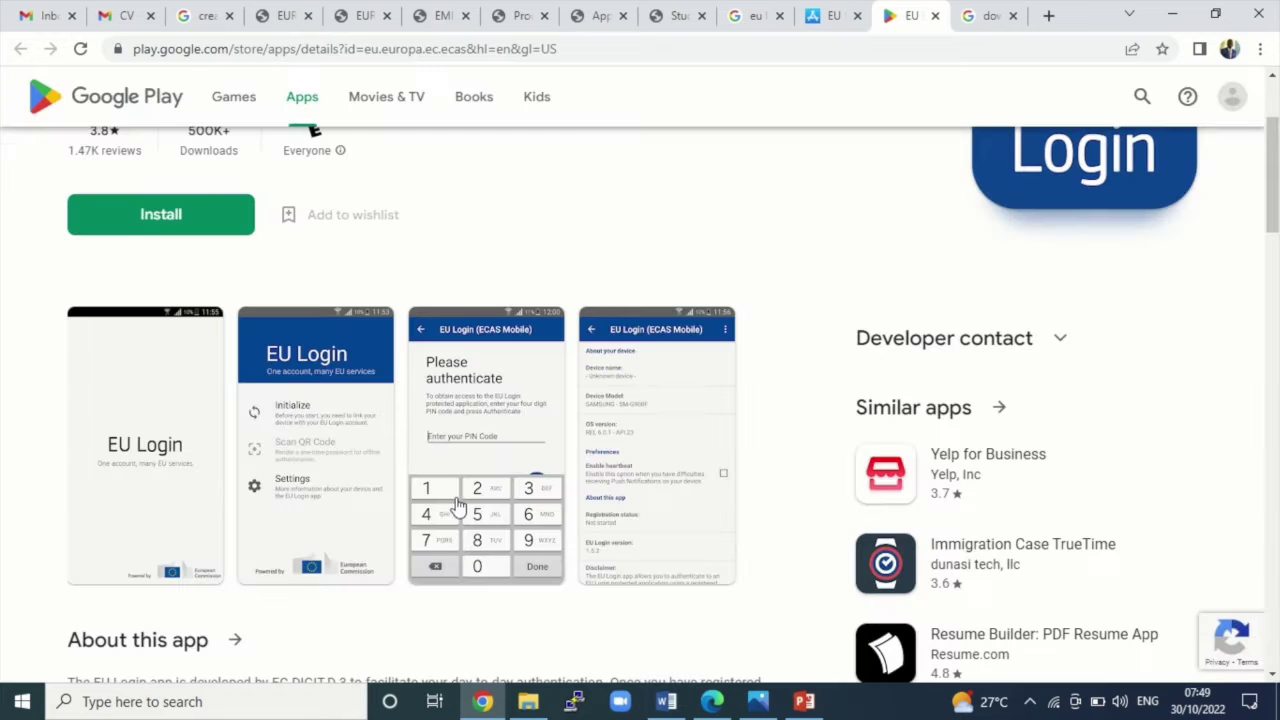
click(492, 480)
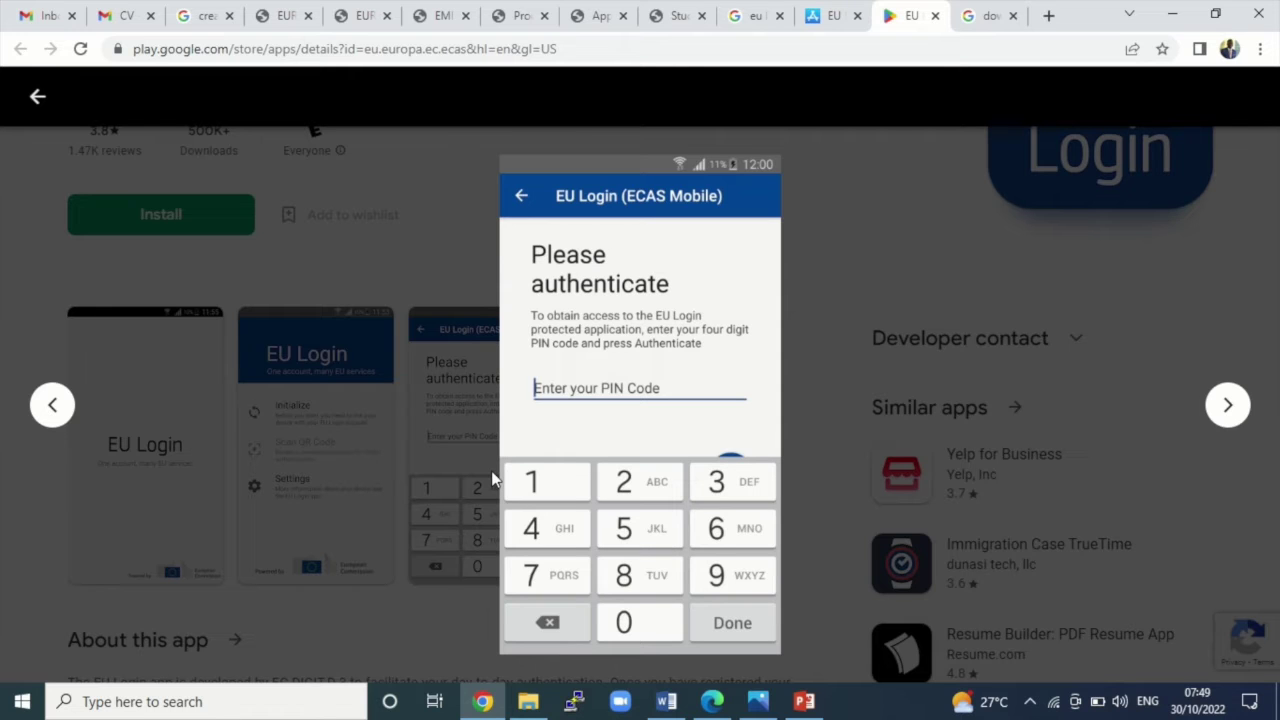
click(444, 486)
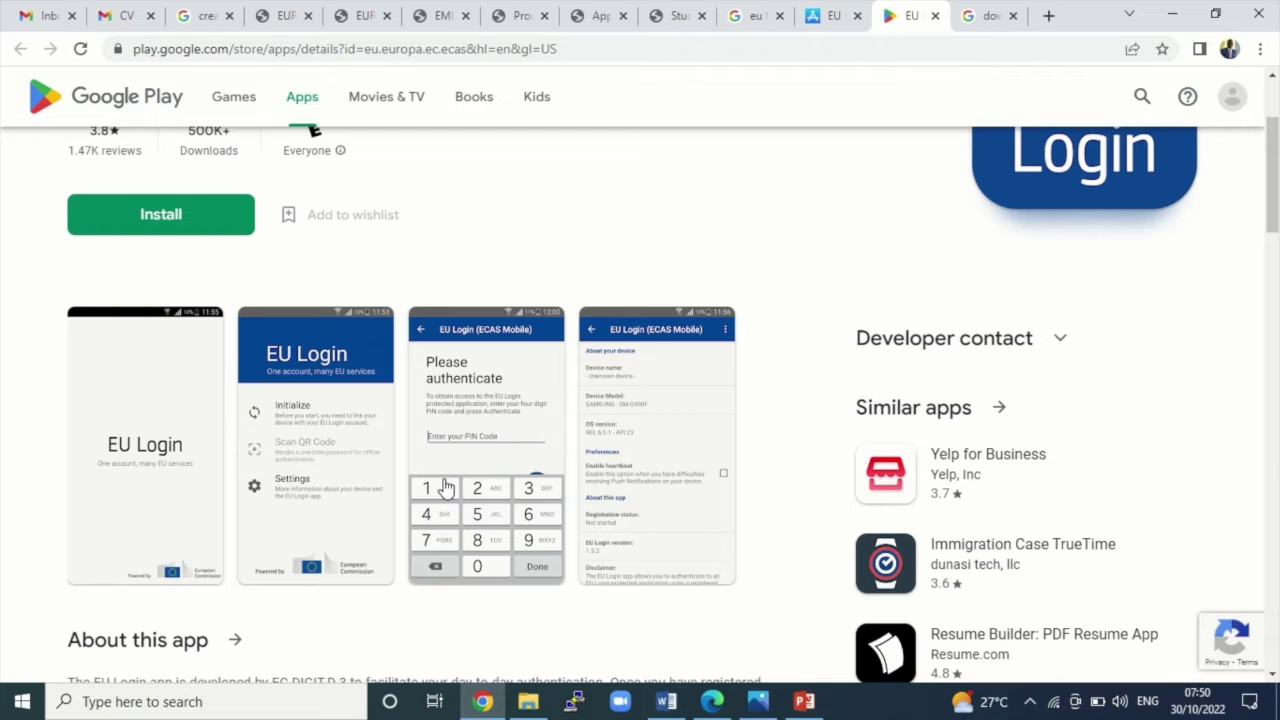
click(357, 457)
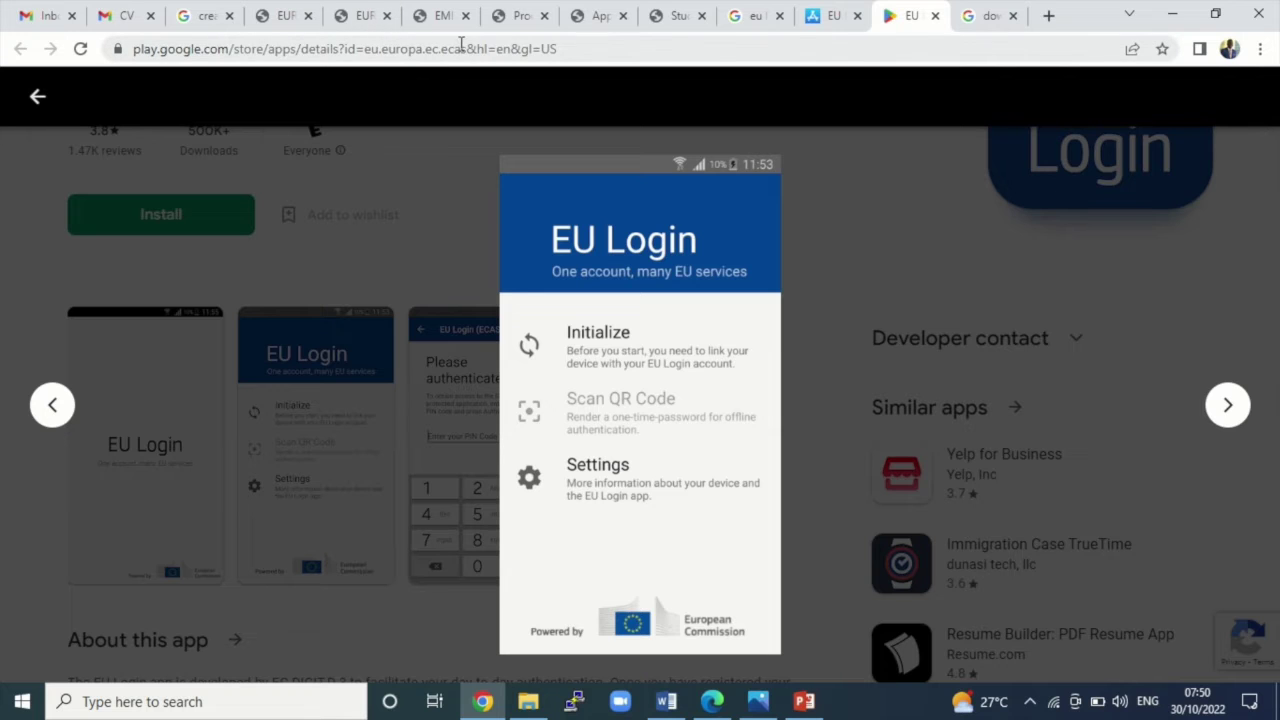
Return to the Europass CV editor and look through its save stage and CV preview.
click(297, 18)
scroll(427, 308, up, 3)
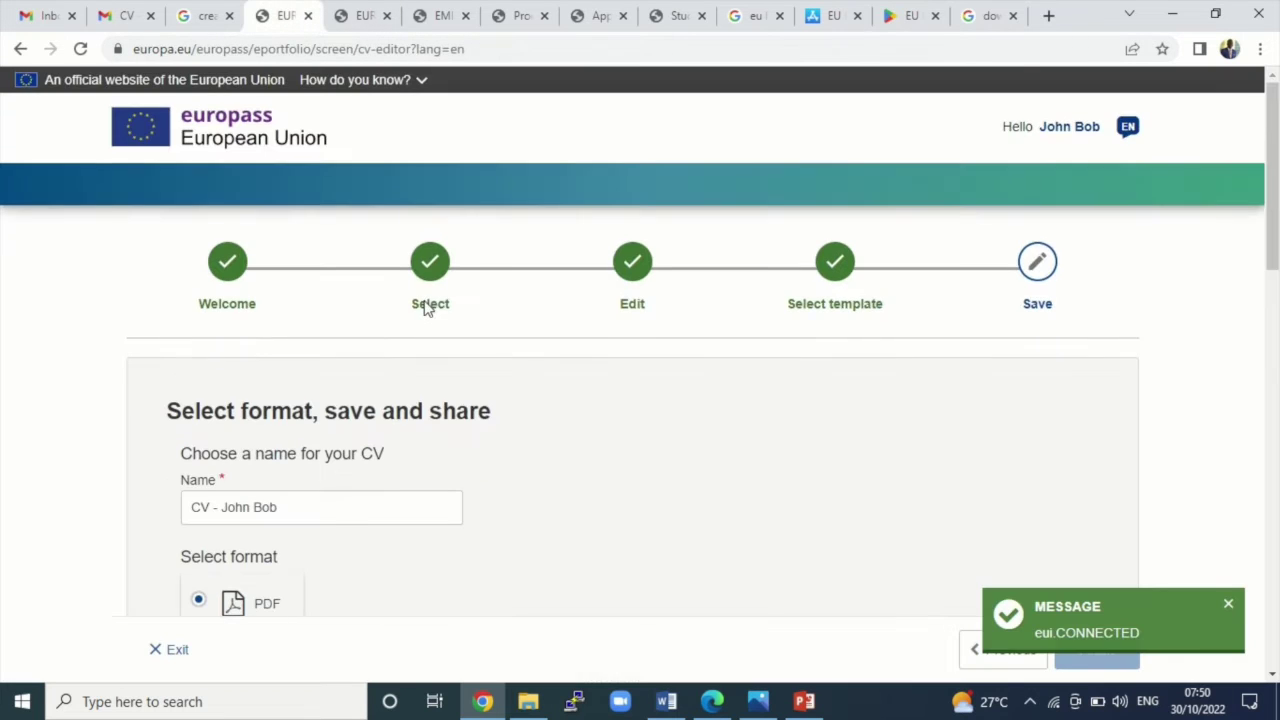
click(362, 14)
click(278, 15)
scroll(400, 655, down, 12)
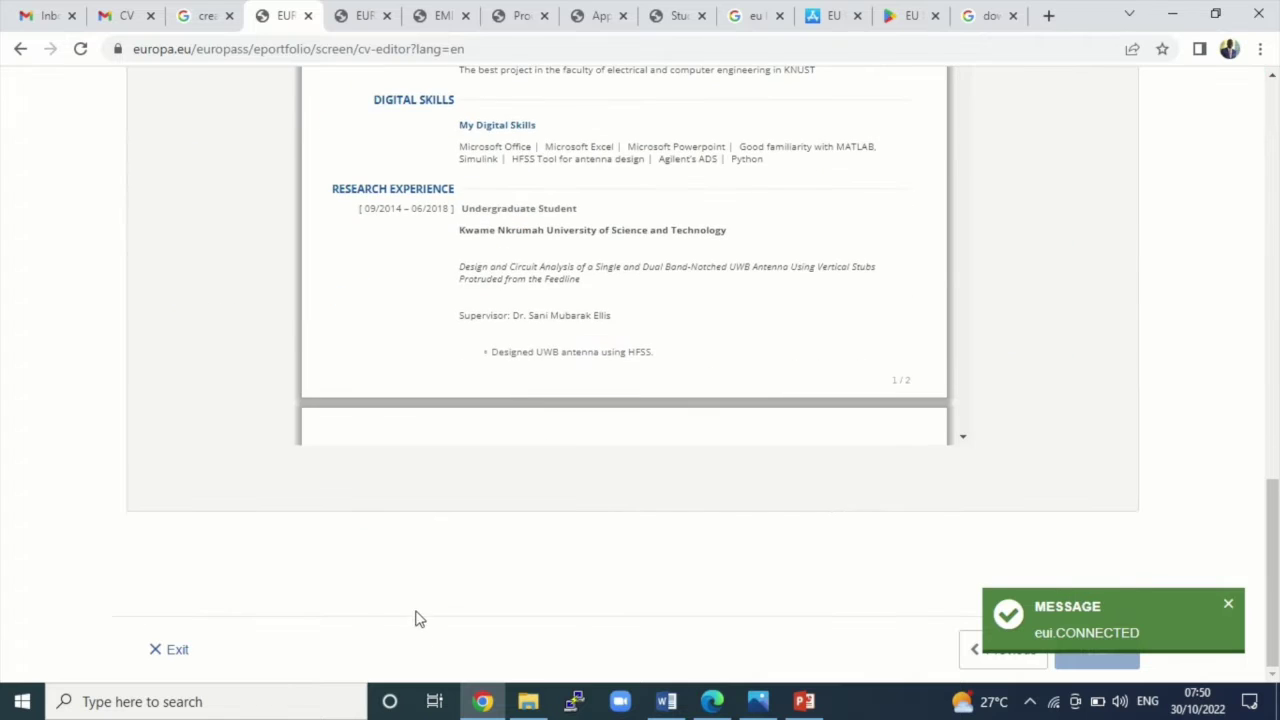
scroll(418, 618, up, 12)
Exit the Europass CV editing steps from the save stage and confirm leaving.
click(180, 650)
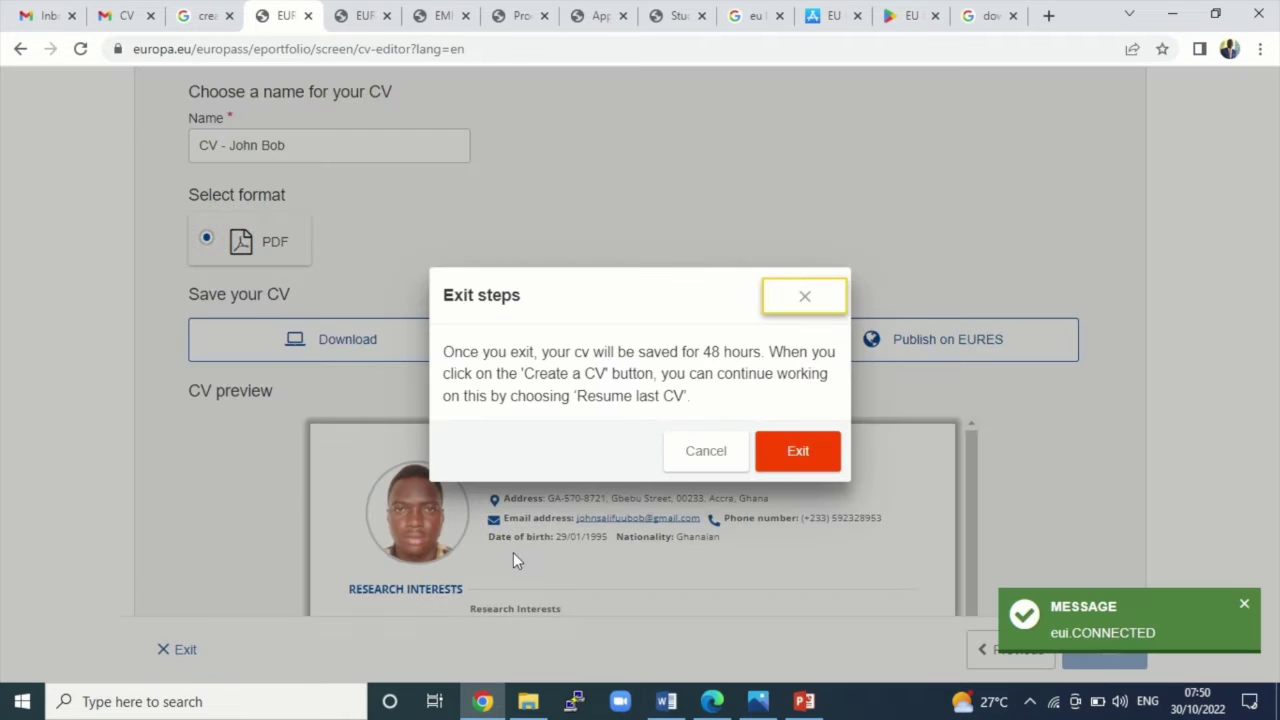
click(772, 463)
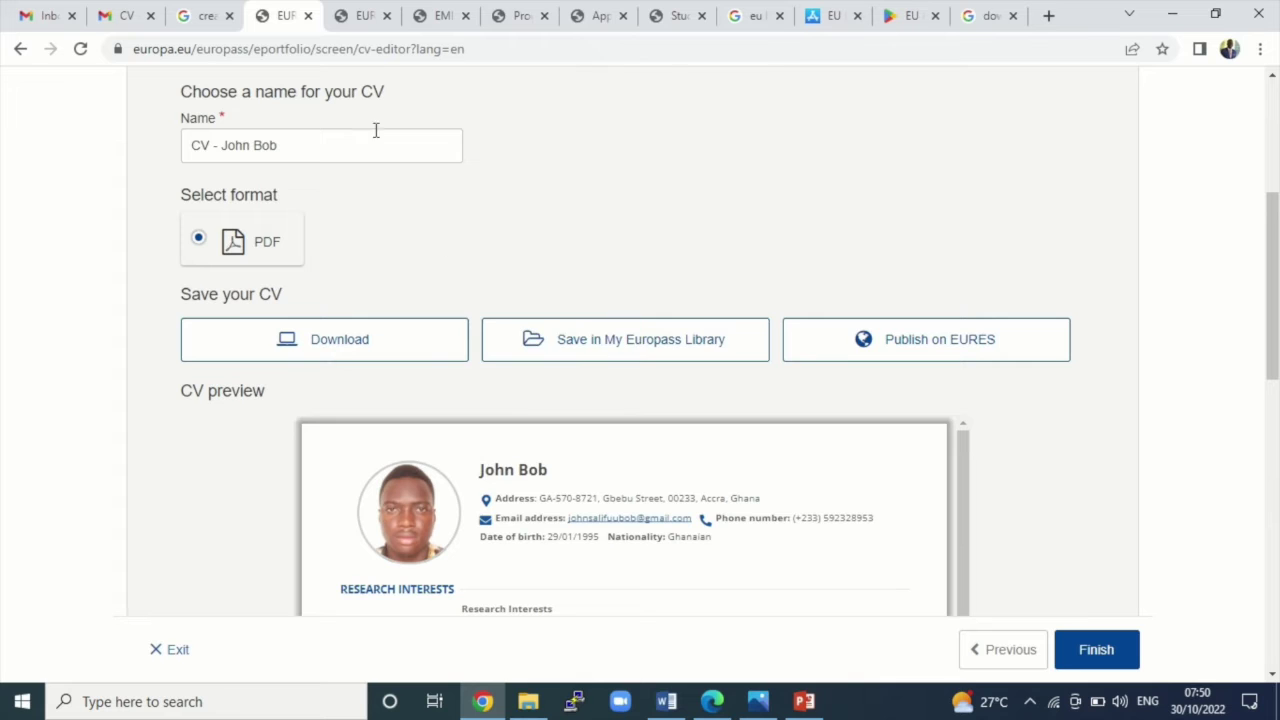
click(360, 14)
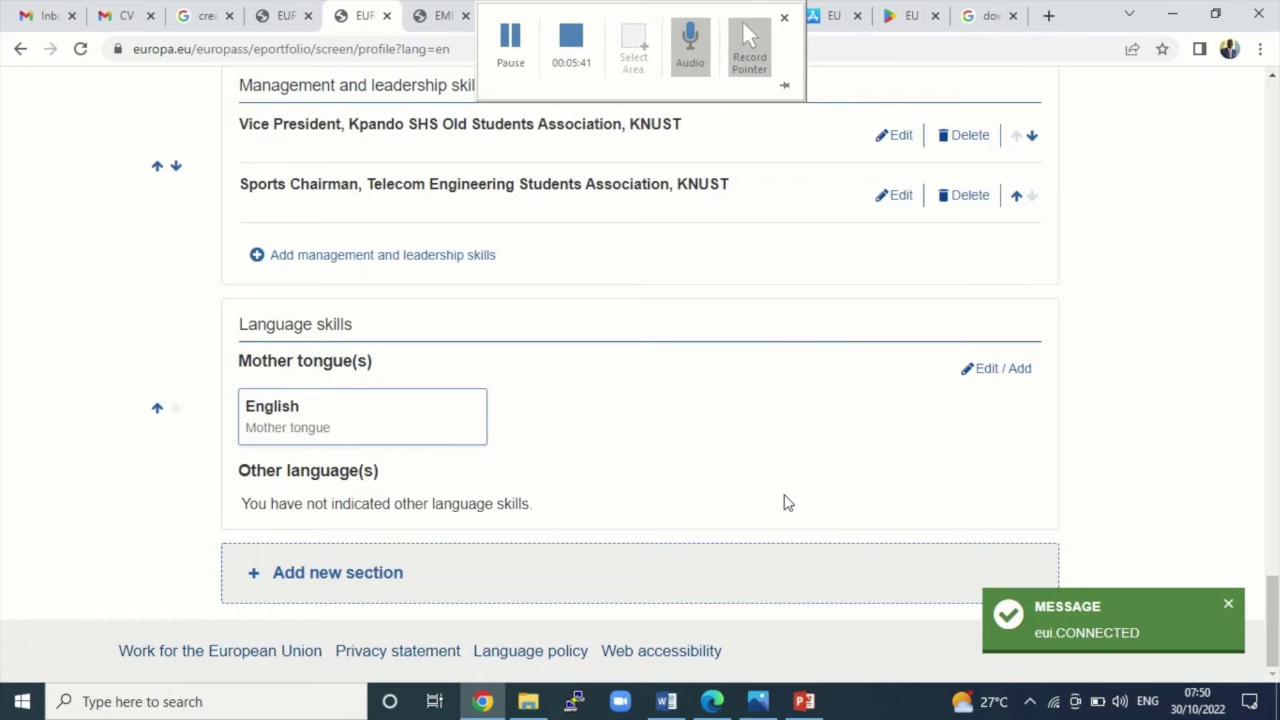
click(272, 14)
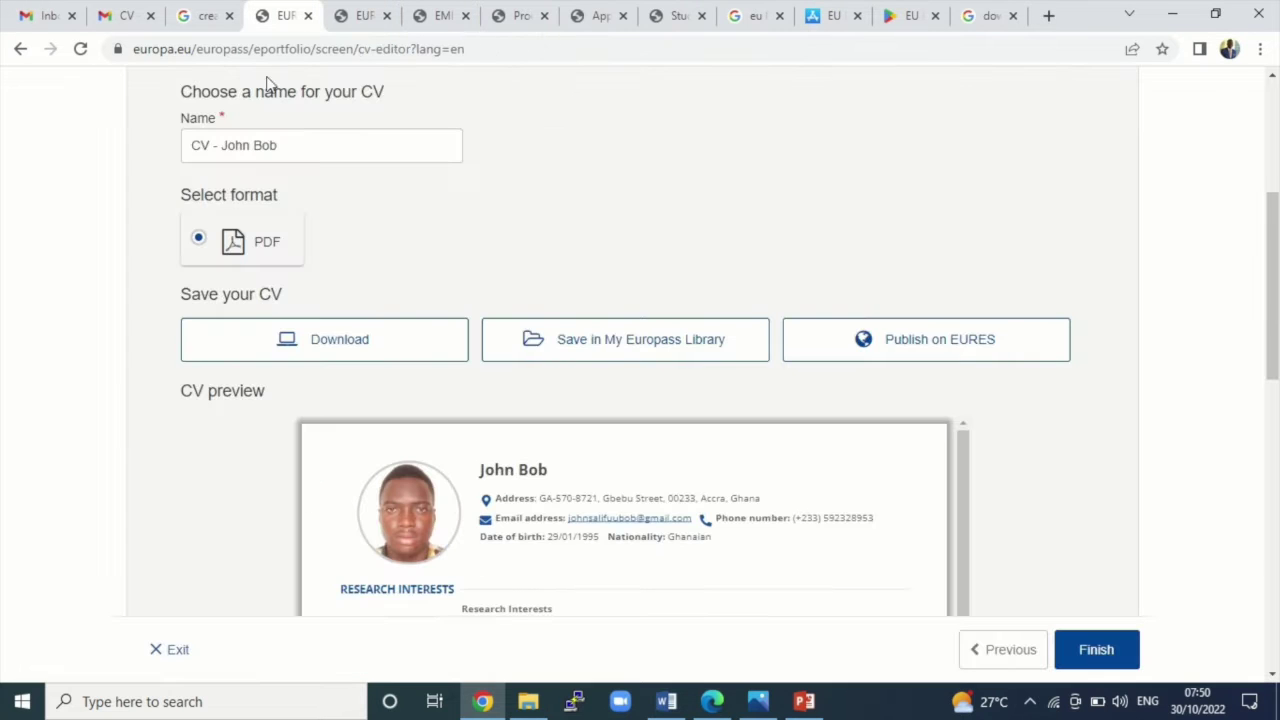
click(173, 664)
click(774, 466)
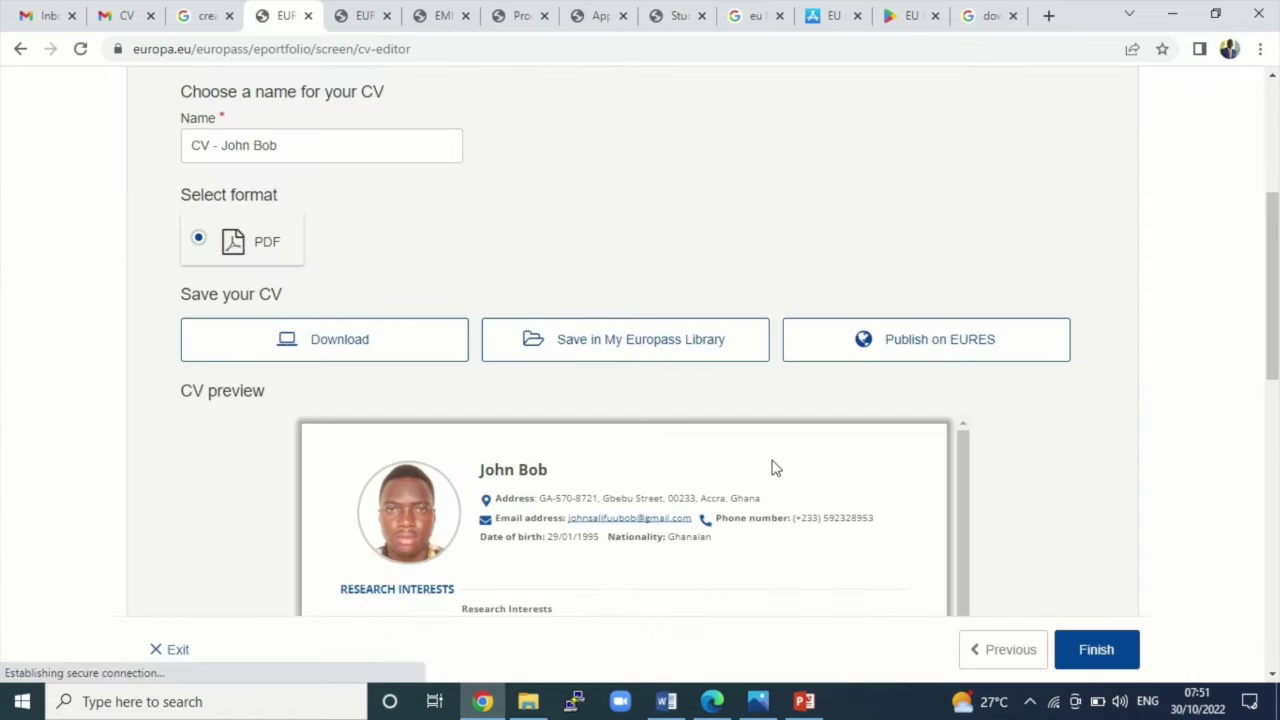
scroll(949, 454, up, 4)
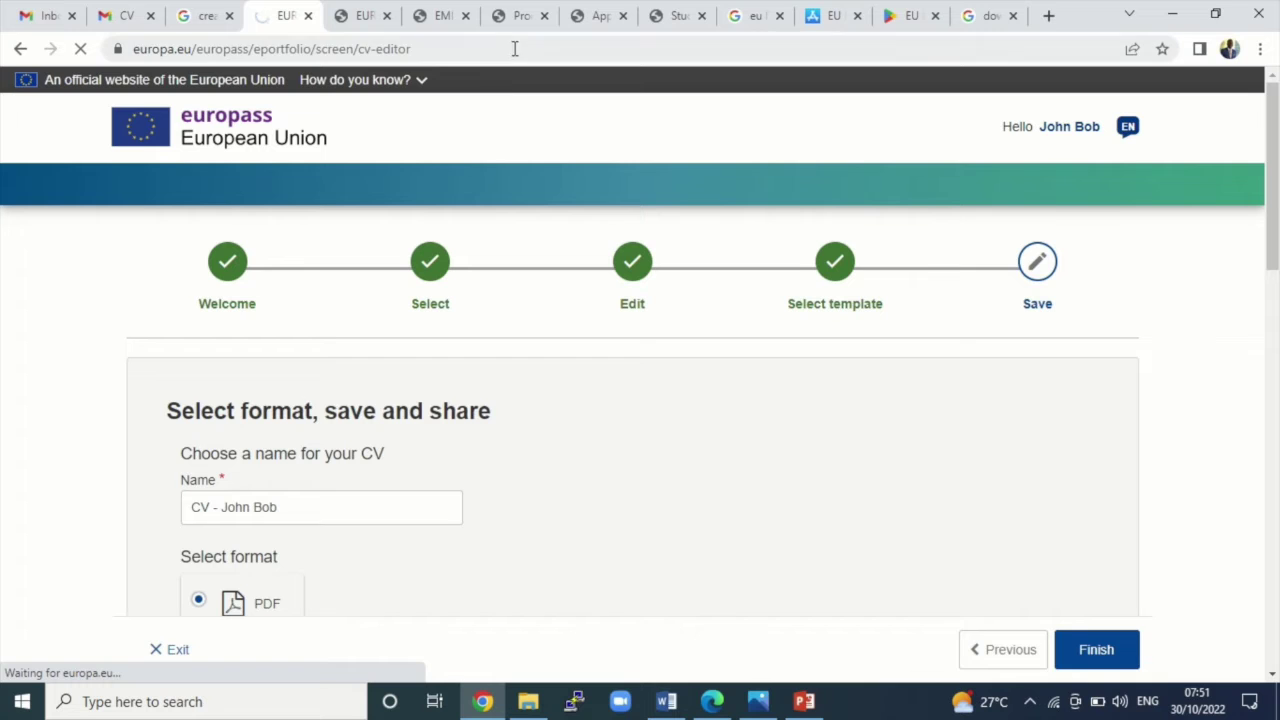
Sign back in to Europass with the saved account password, using EU Login Mobile App PIN Code as the verification method.
click(360, 15)
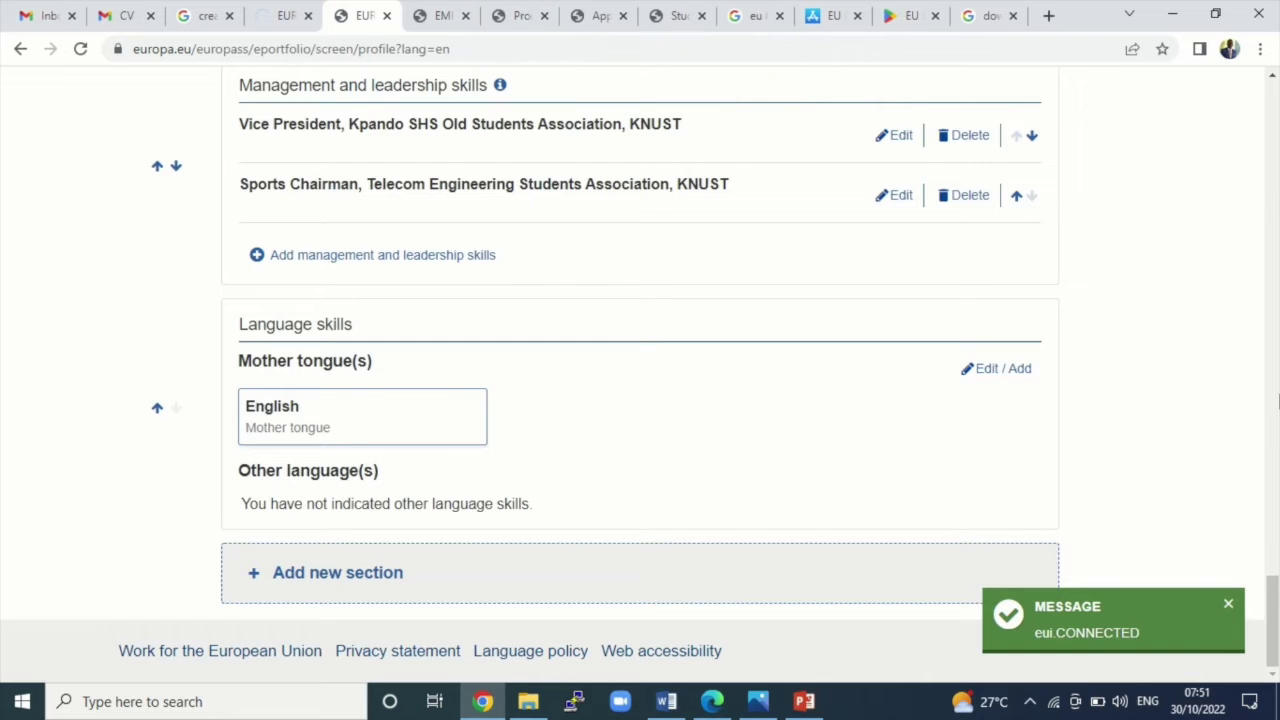
click(505, 45)
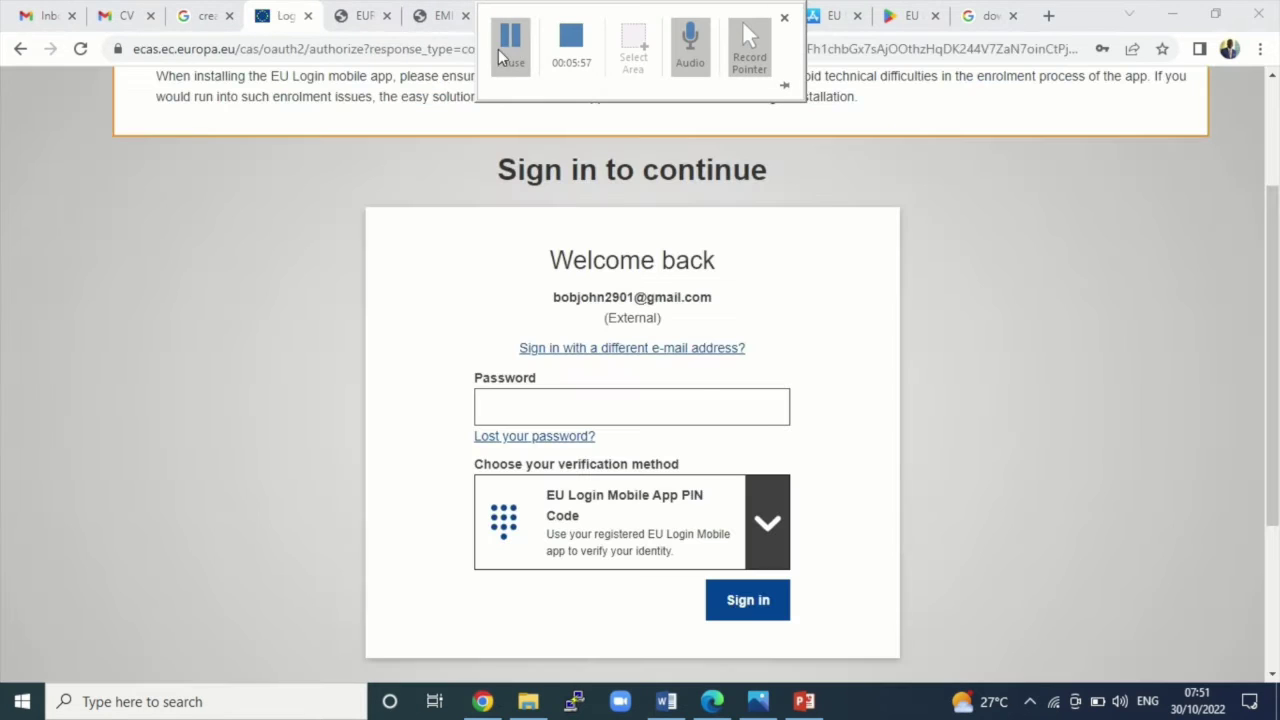
click(555, 420)
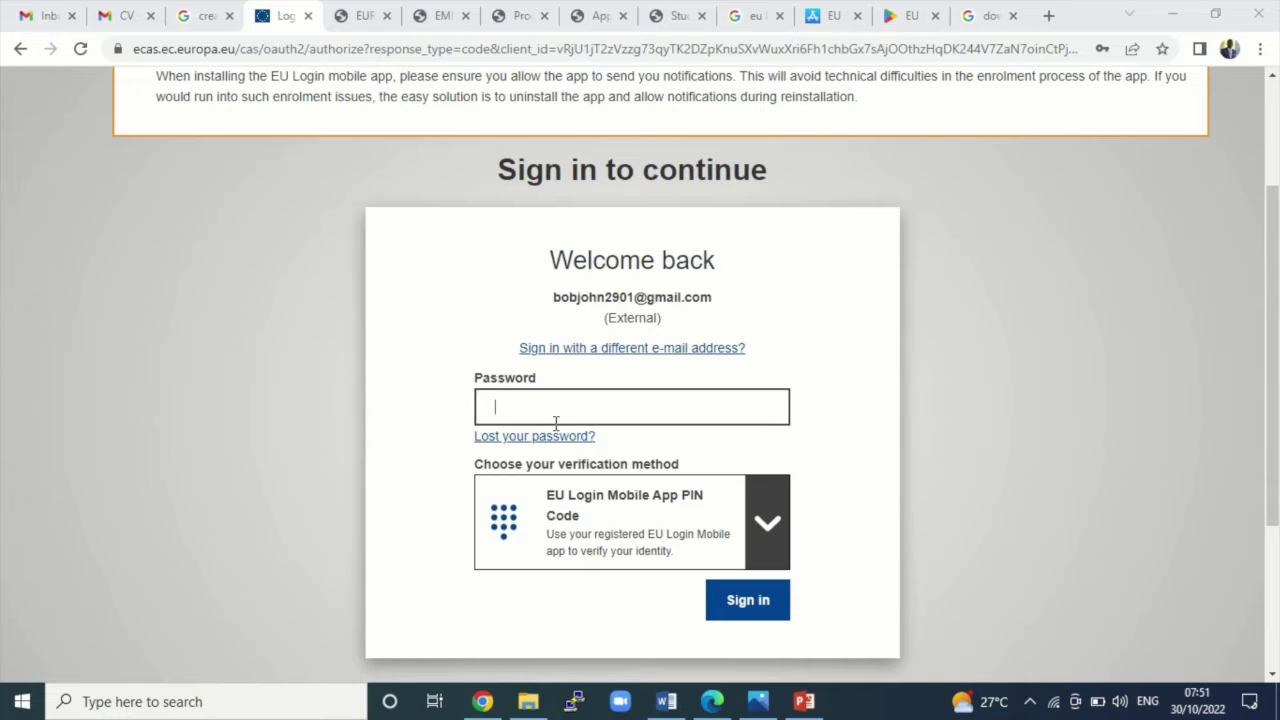
click(555, 422)
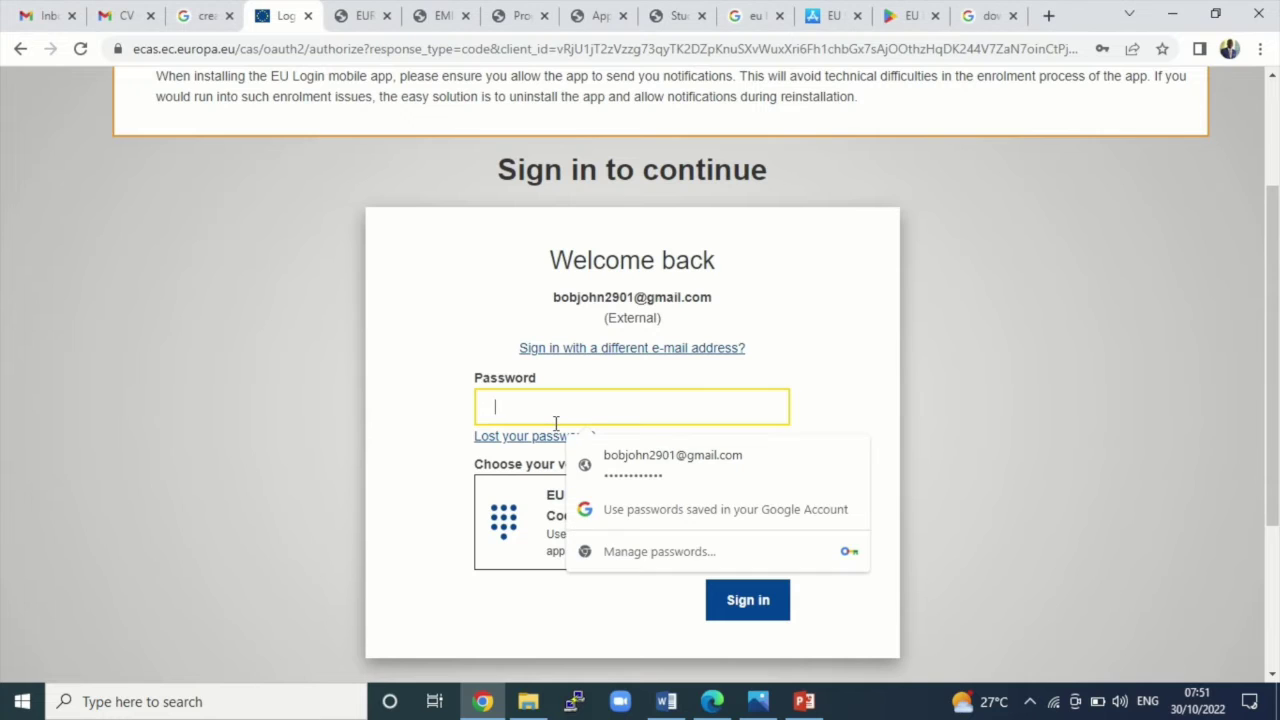
click(629, 465)
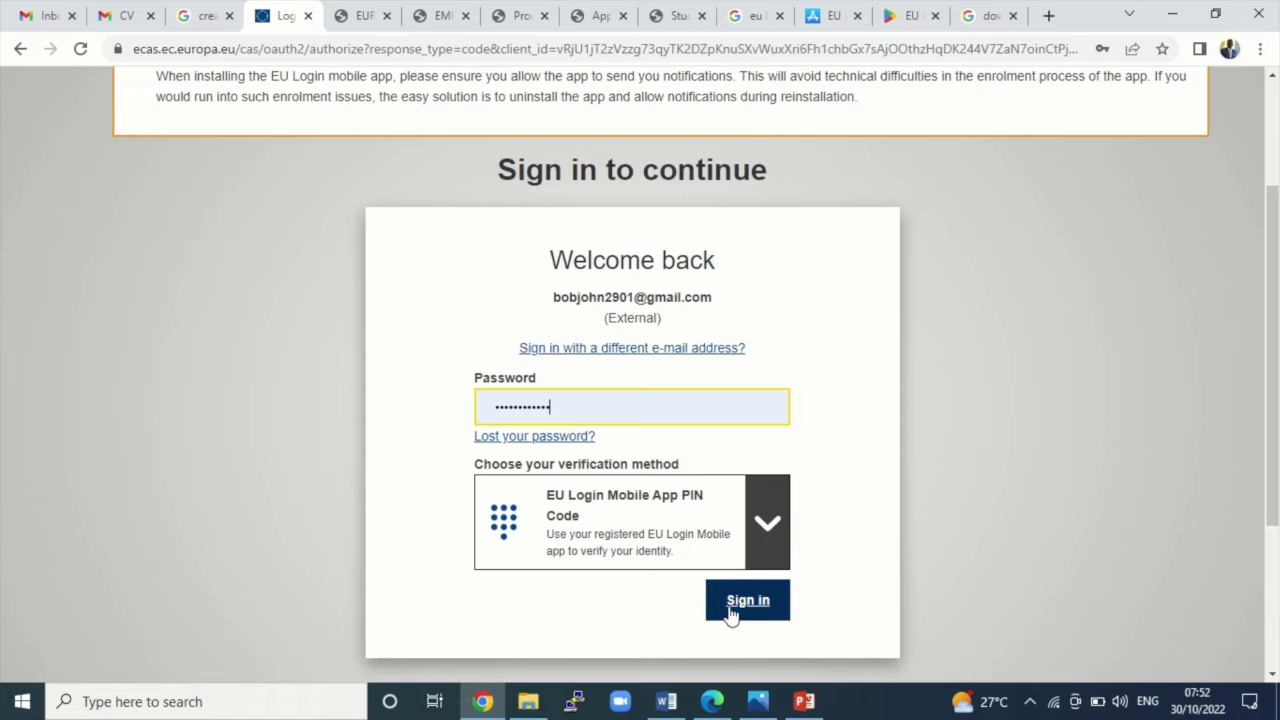
click(731, 612)
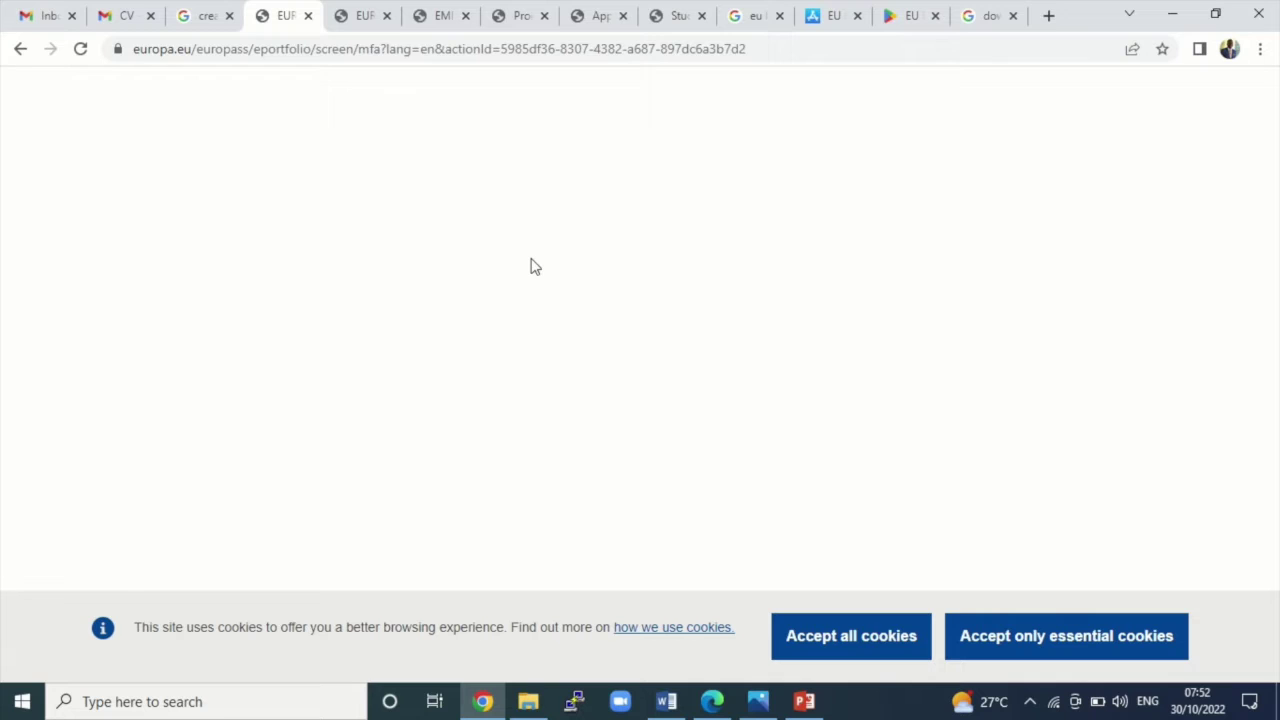
Accept all cookies on the Europass profile page and check the options under Me.
click(875, 641)
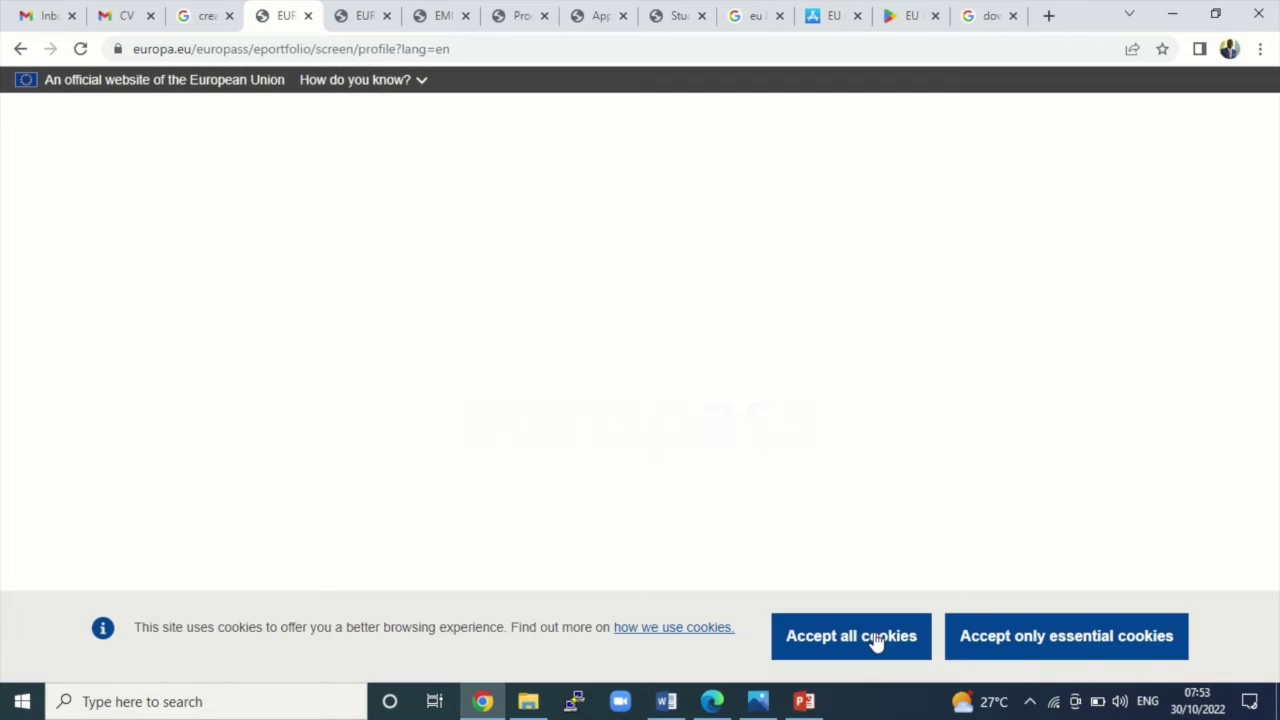
click(876, 641)
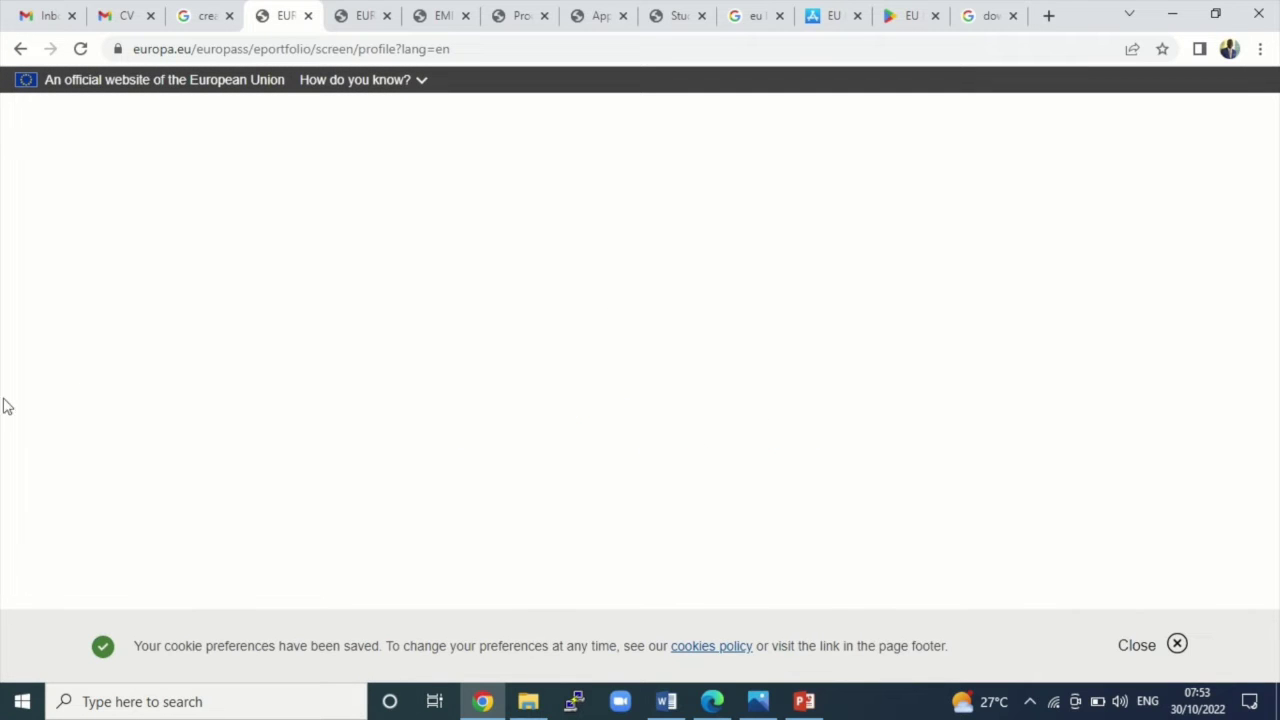
mouse_move(597, 8)
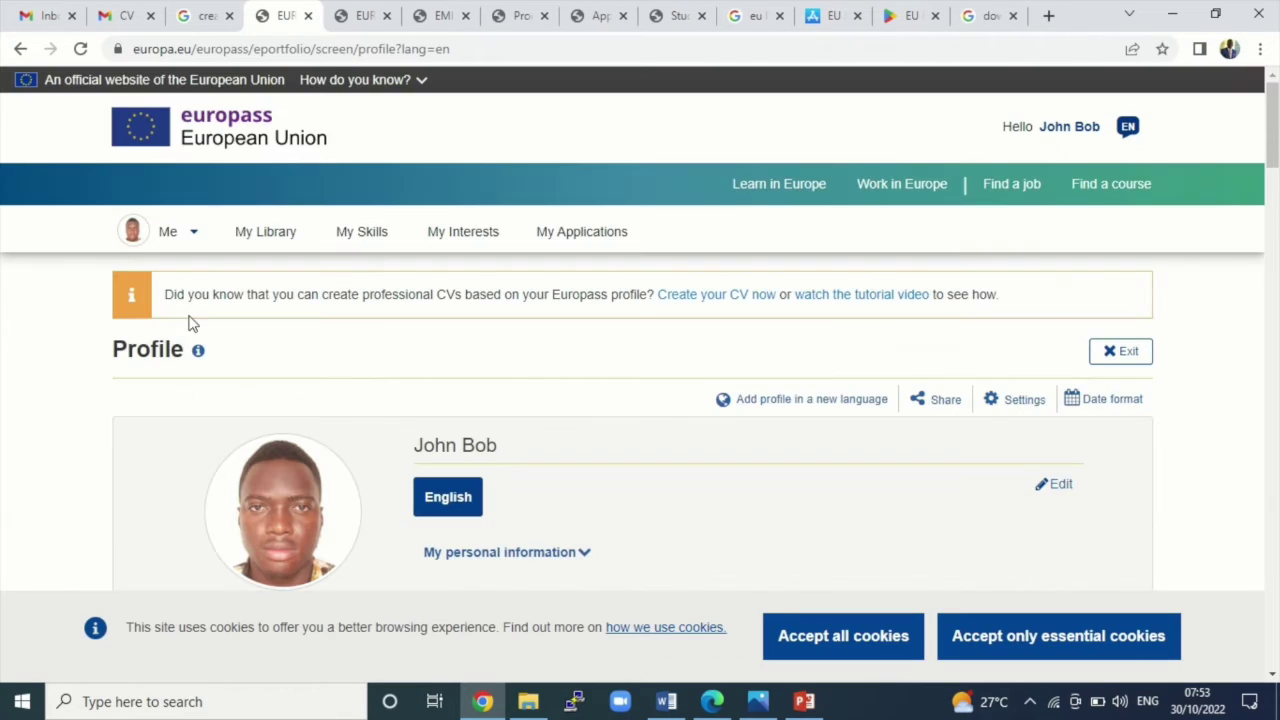
click(200, 248)
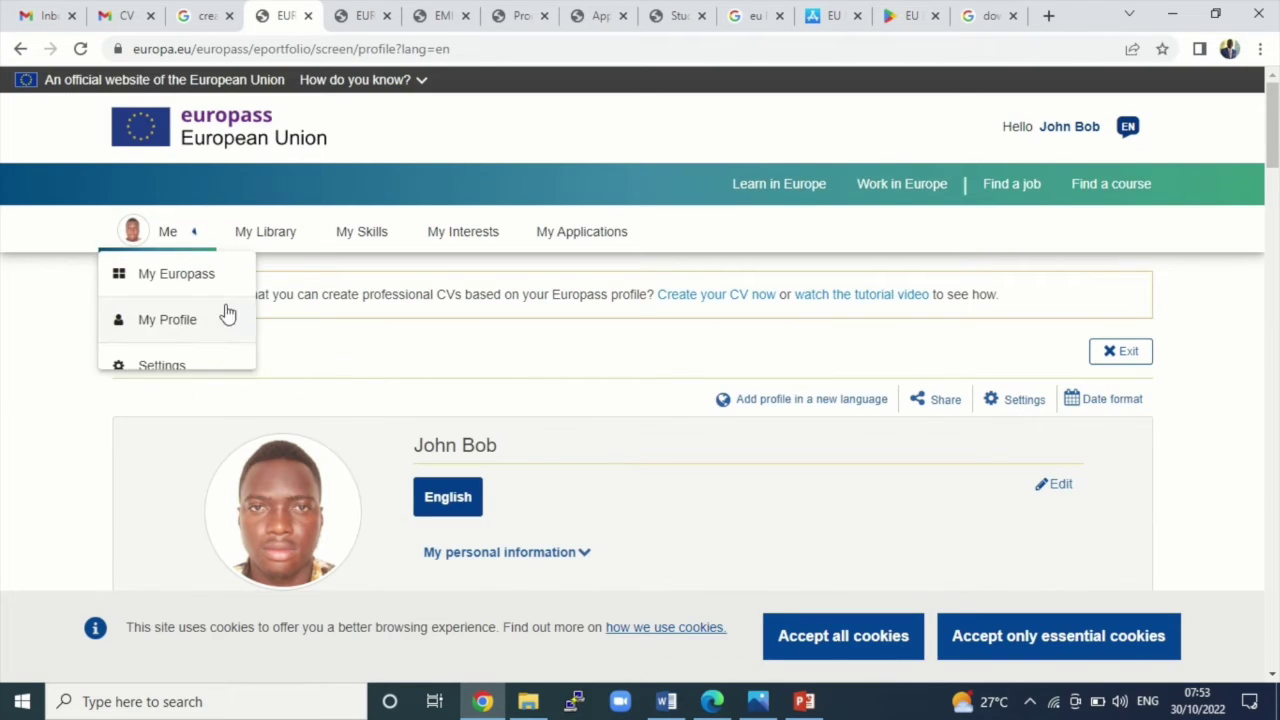
click(193, 238)
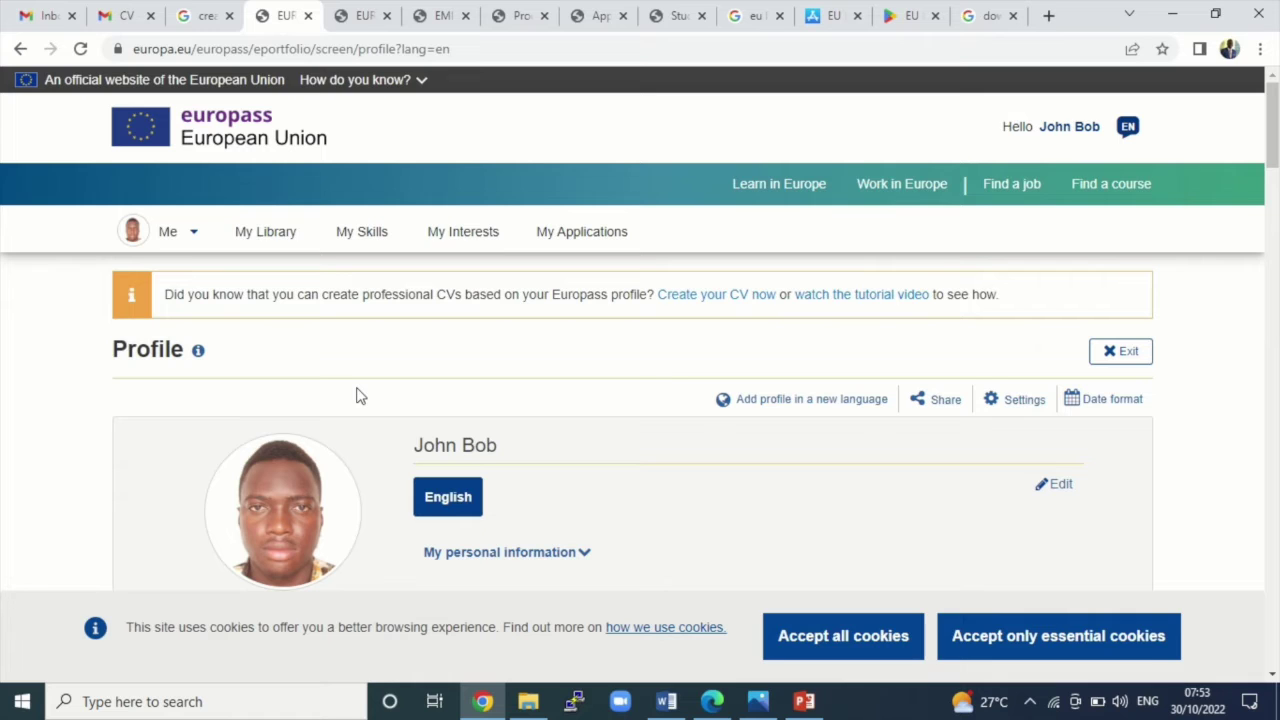
click(845, 650)
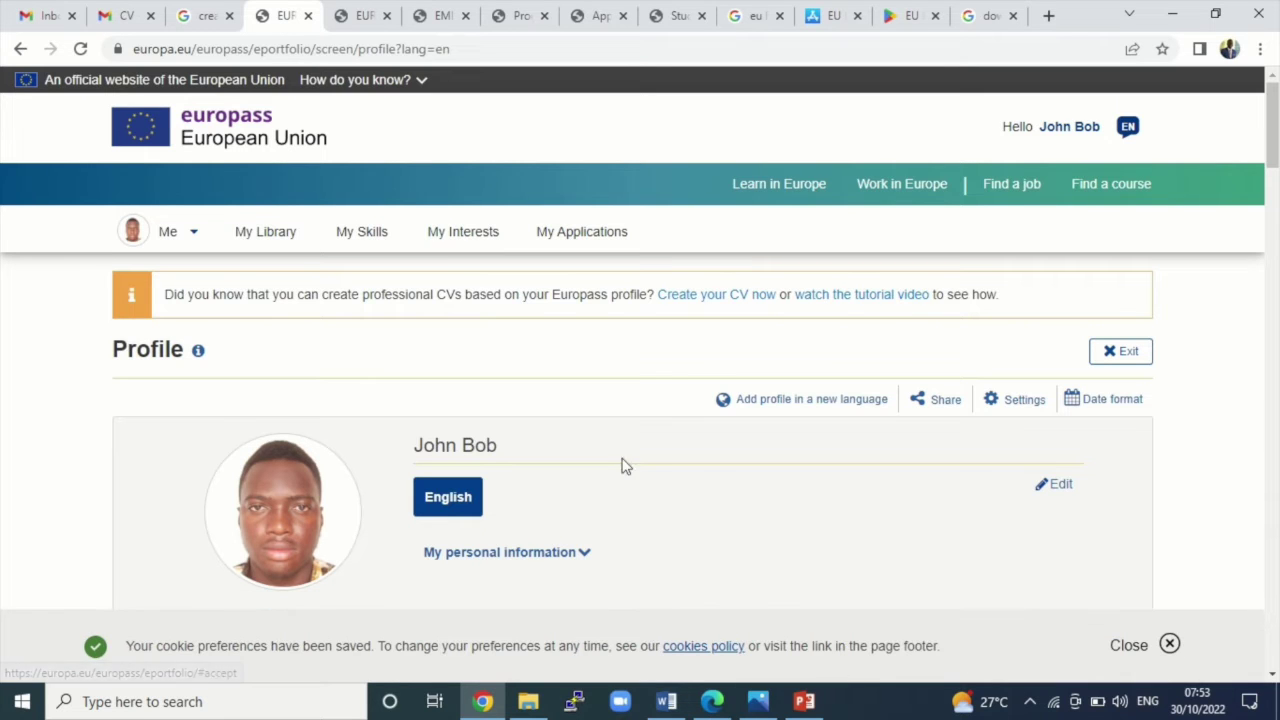
View the profile picture editing options, including the source and accepted formats, and close them without changing the picture.
scroll(400, 480, down, 2)
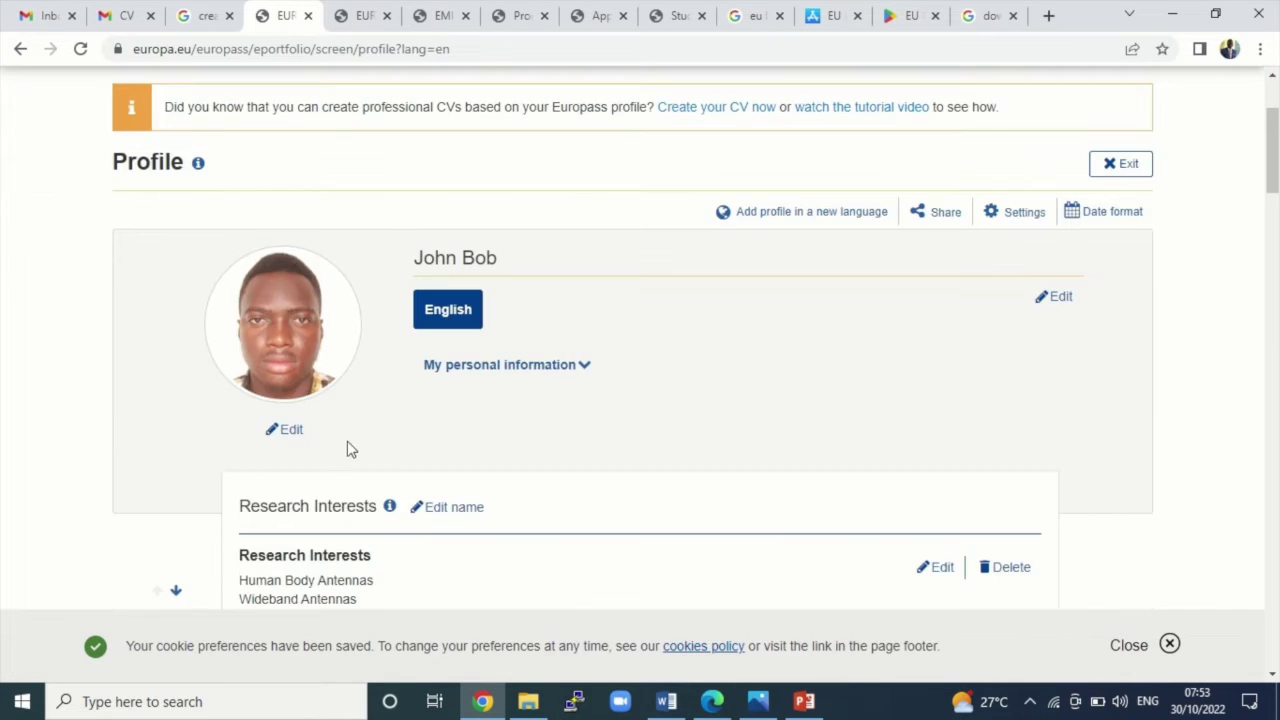
click(290, 435)
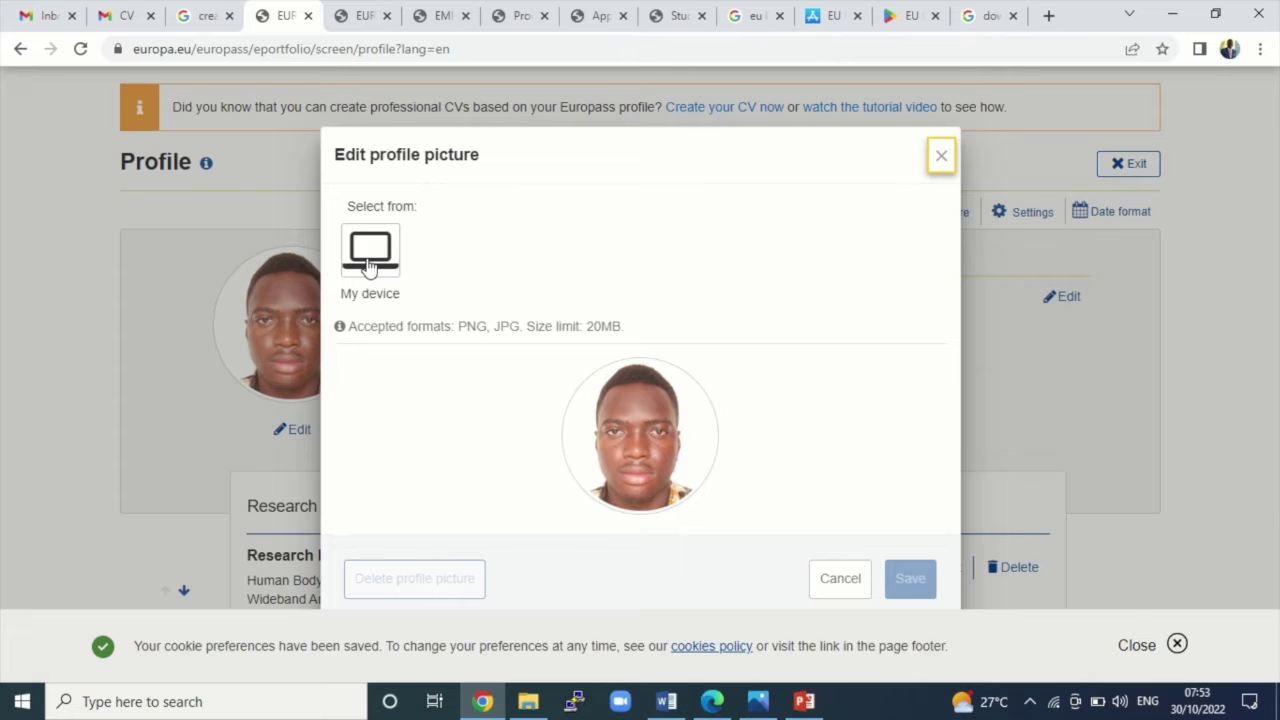
click(941, 158)
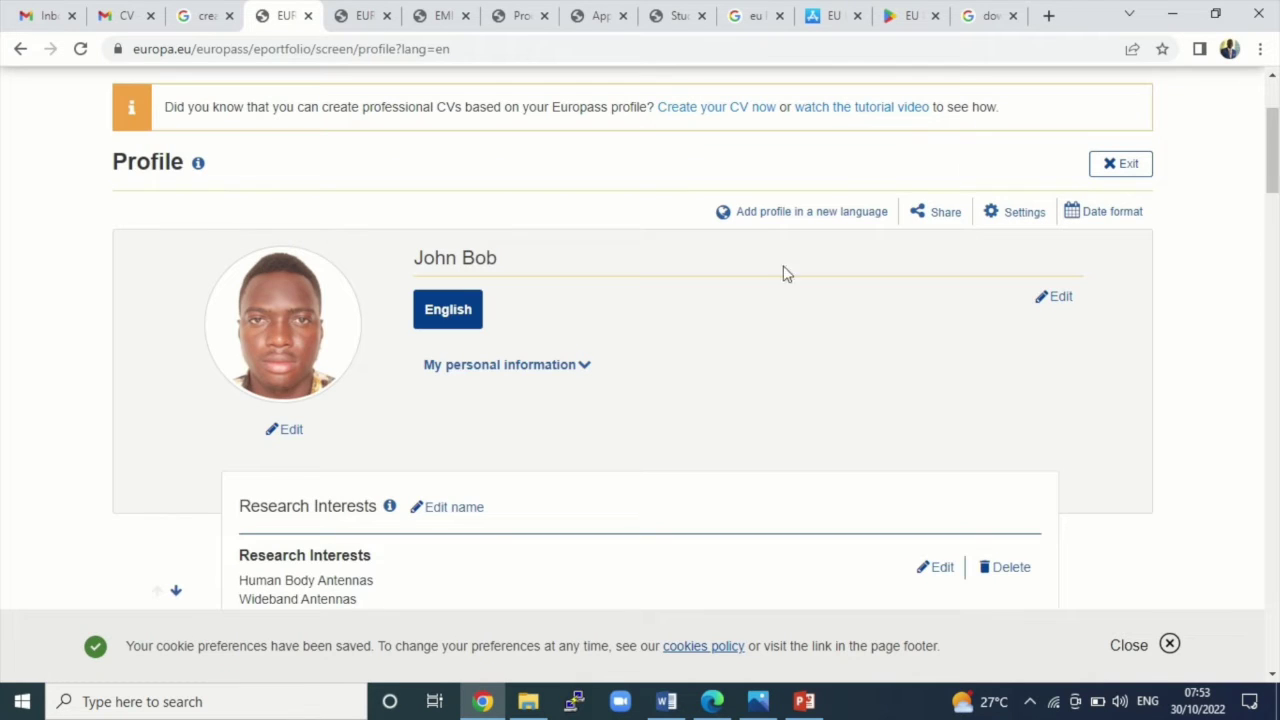
Expand the profile's personal information, review the personal, contact and address details, and collapse it again.
click(585, 368)
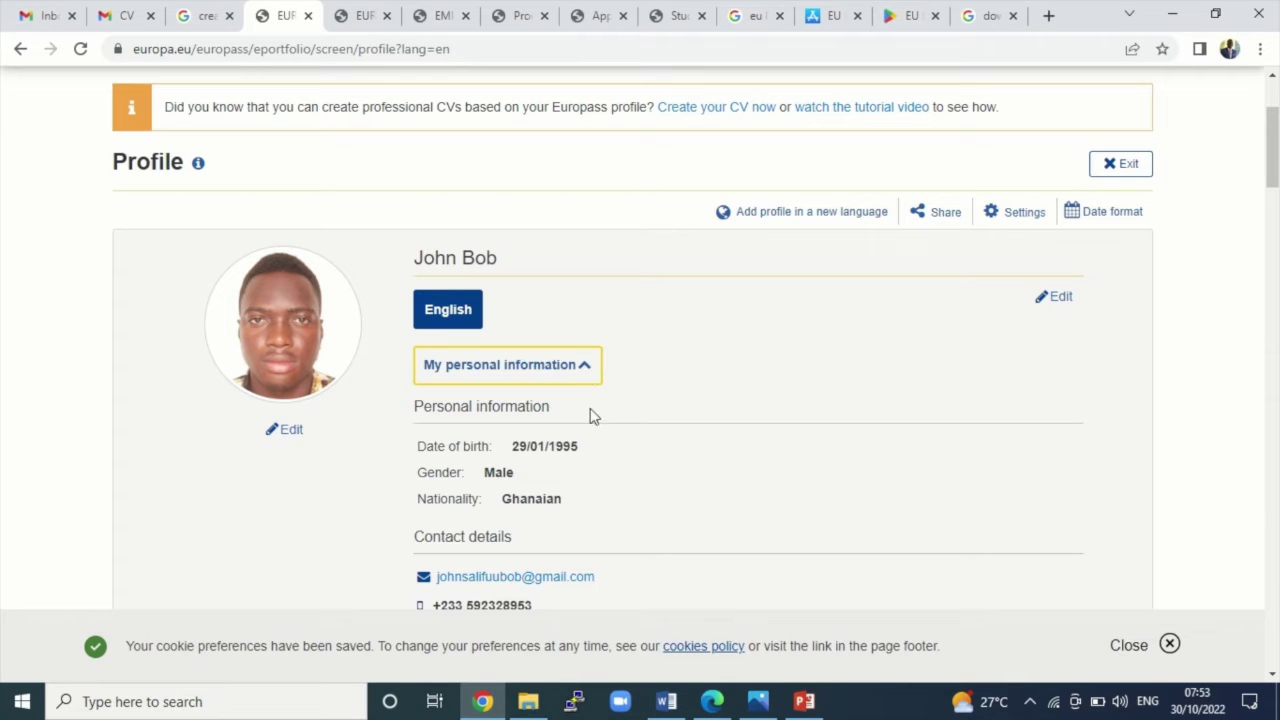
scroll(560, 497, down, 4)
scroll(555, 289, up, 2)
scroll(458, 325, down, 1)
scroll(458, 325, down, 1)
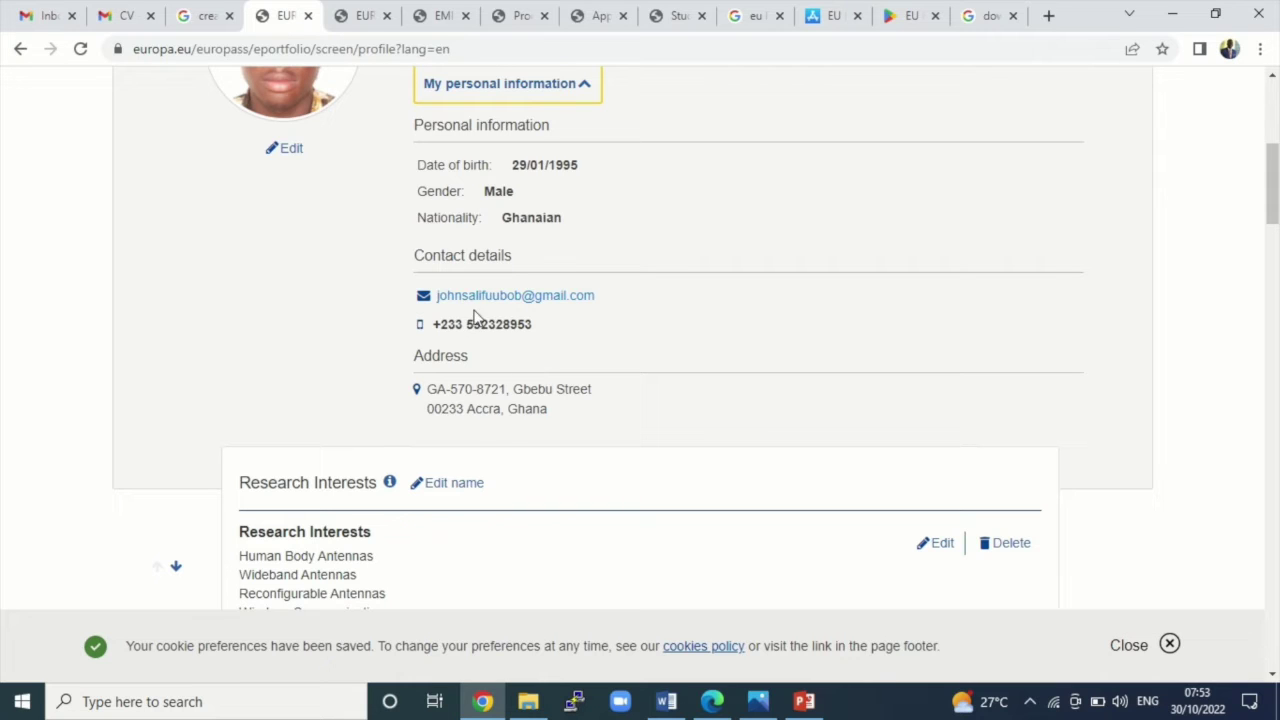
scroll(438, 350, down, 4)
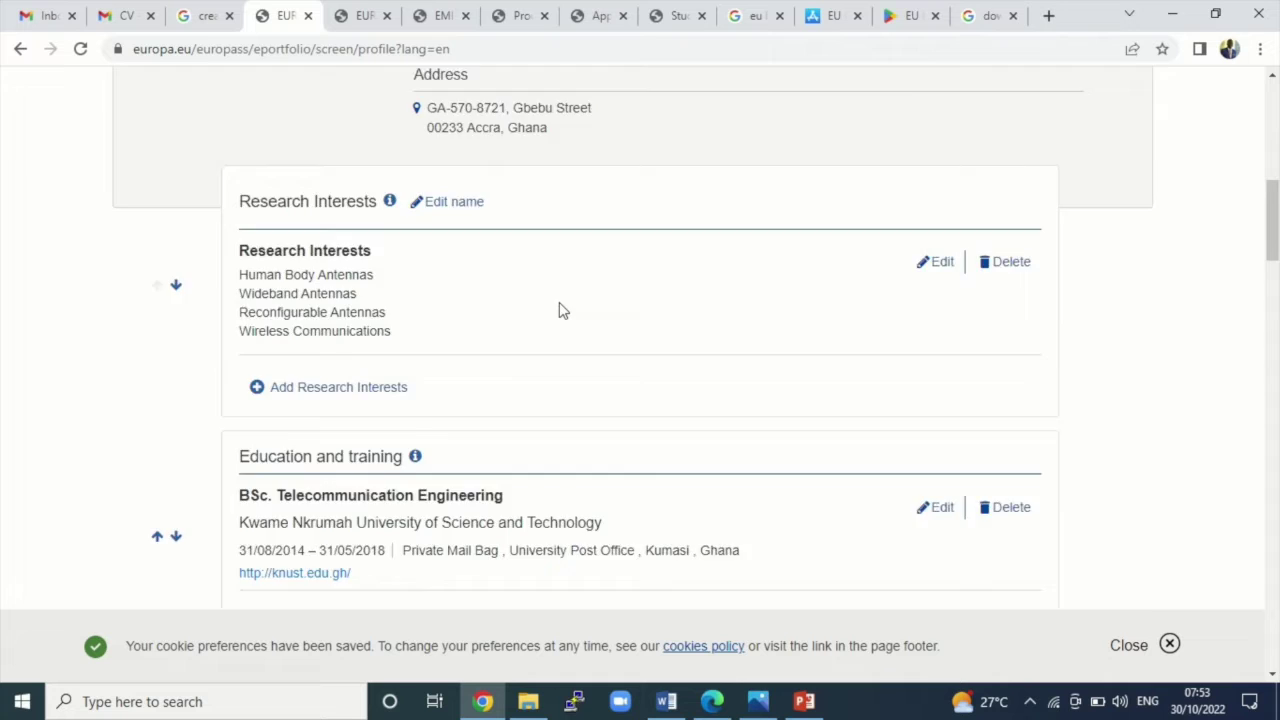
scroll(560, 309, up, 10)
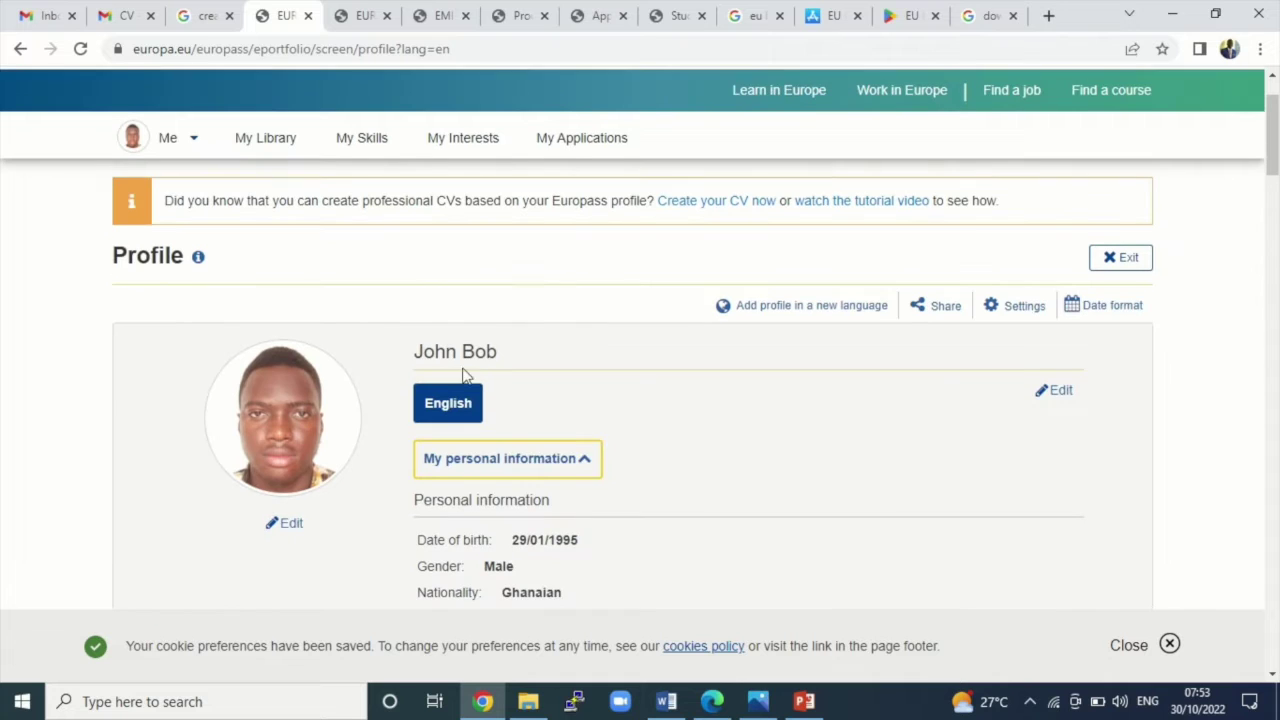
click(583, 457)
Look through the profile sections from Research Interests down to Language skills and Recommendations.
scroll(581, 455, down, 4)
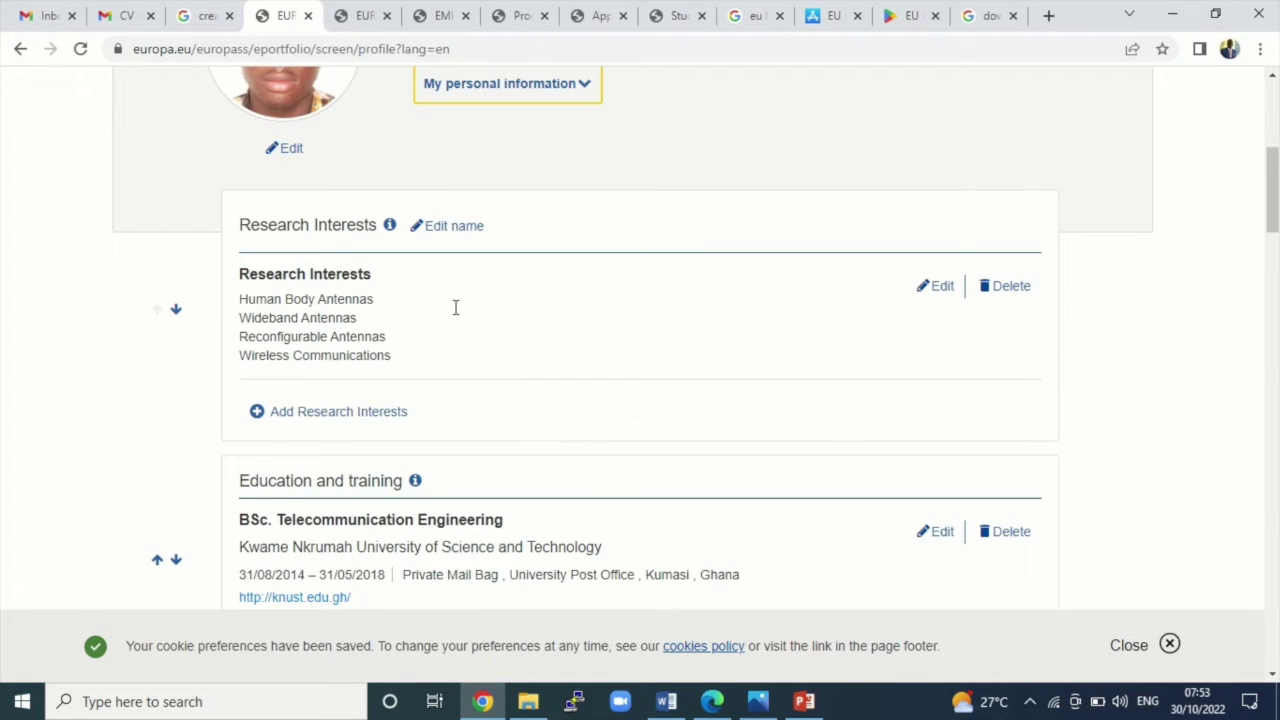
scroll(378, 470, down, 3)
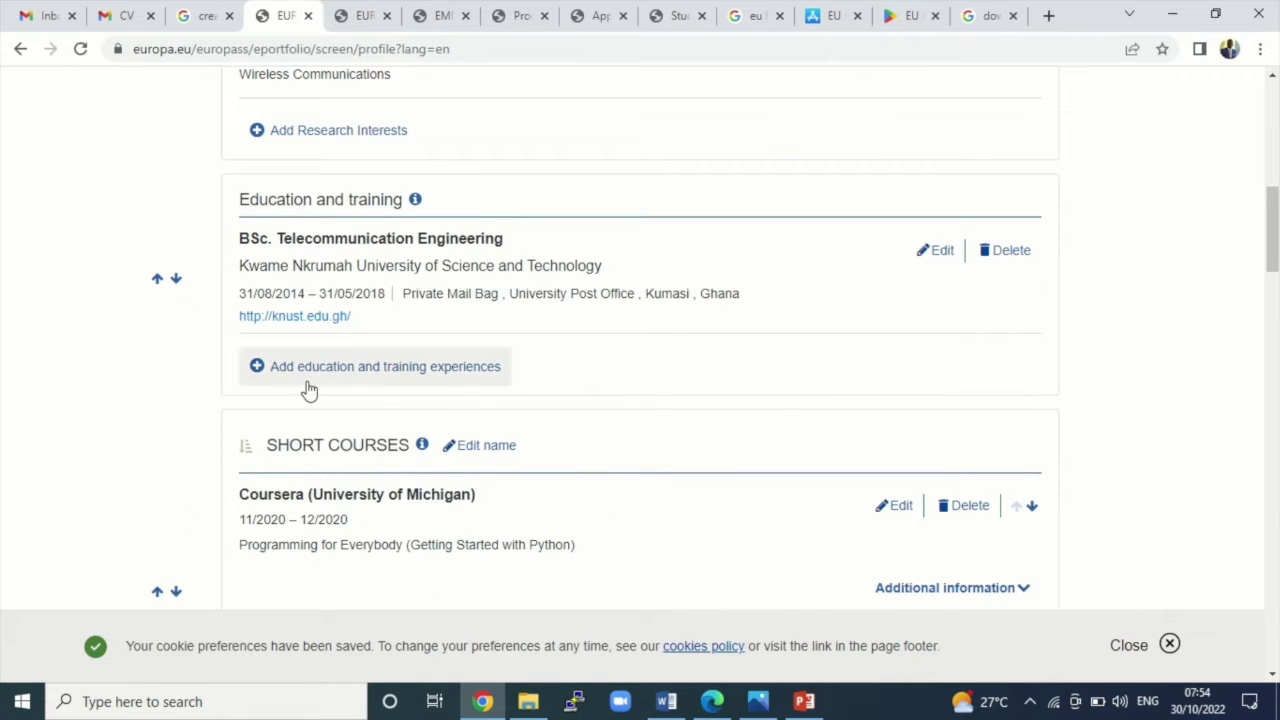
scroll(345, 382, down, 4)
scroll(345, 382, down, 2)
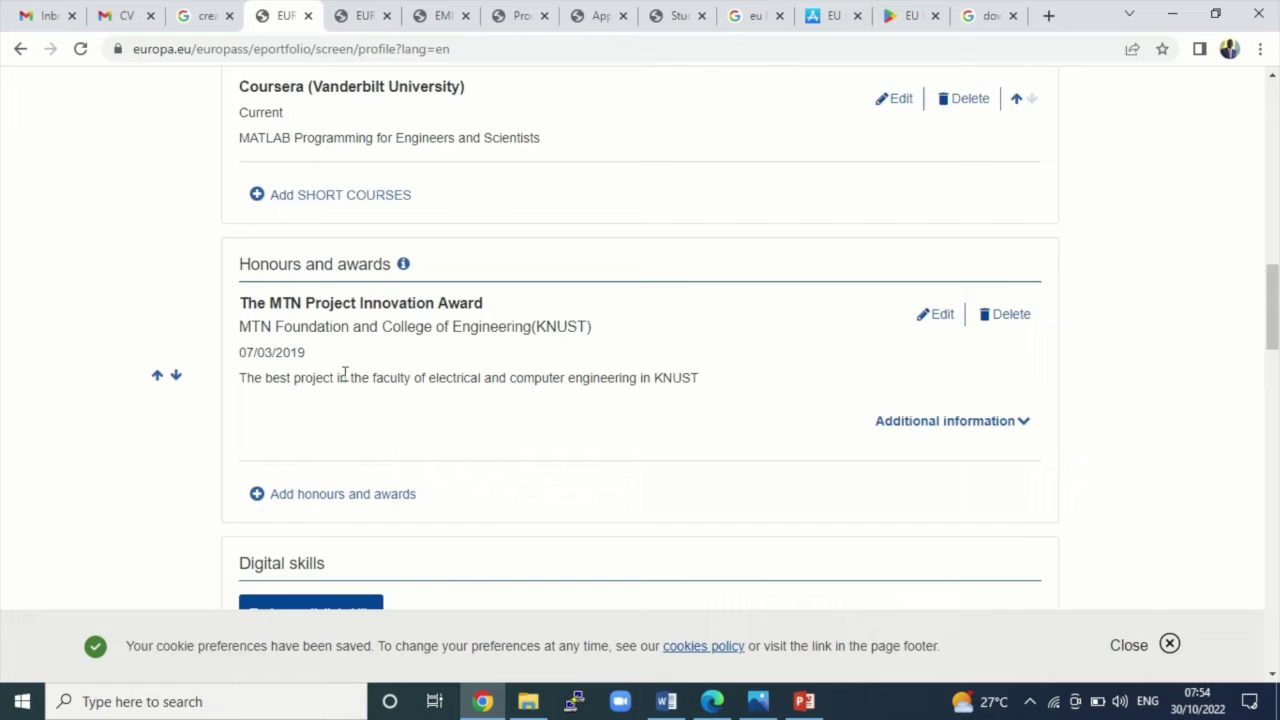
scroll(345, 382, down, 4)
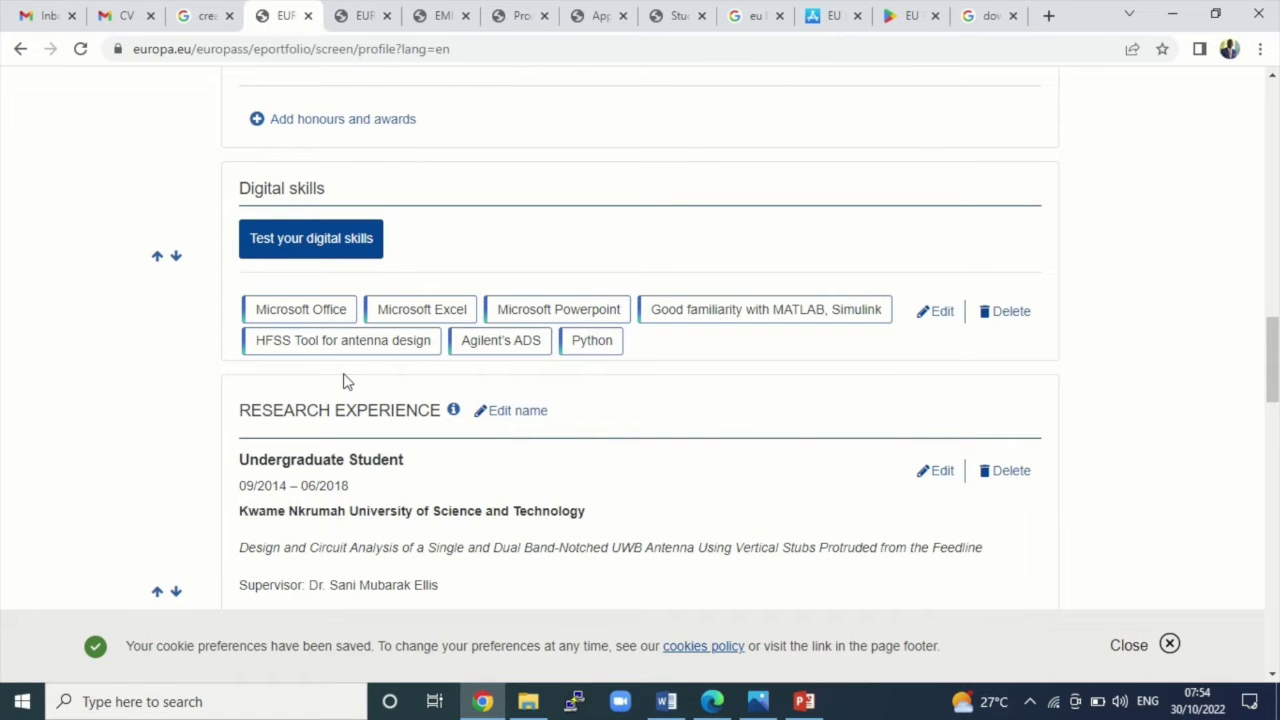
scroll(345, 378, down, 4)
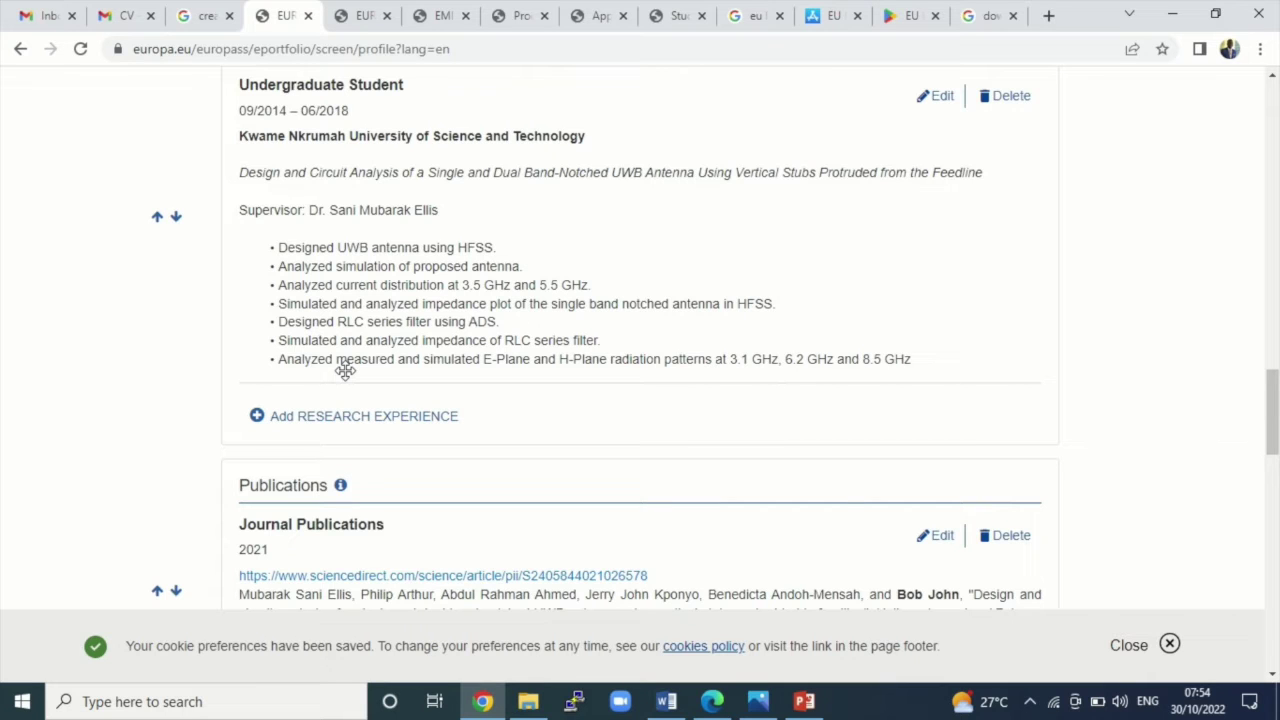
scroll(417, 429, down, 3)
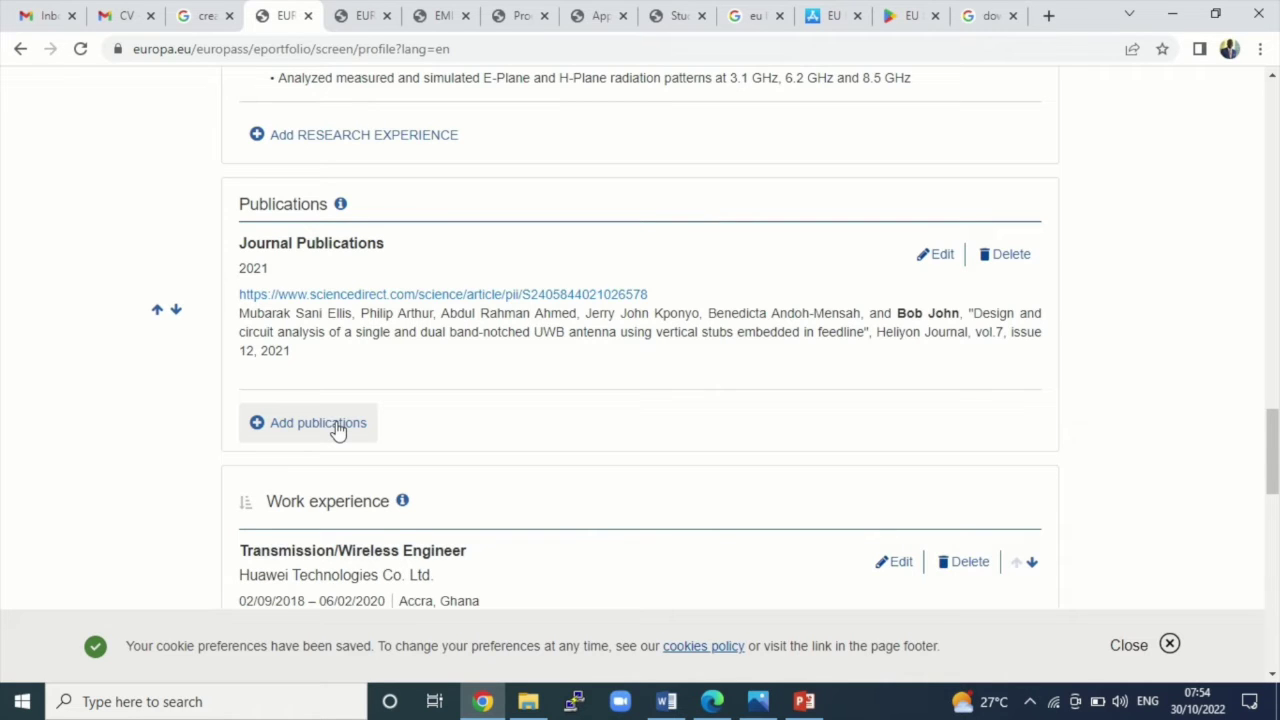
scroll(337, 428, down, 6)
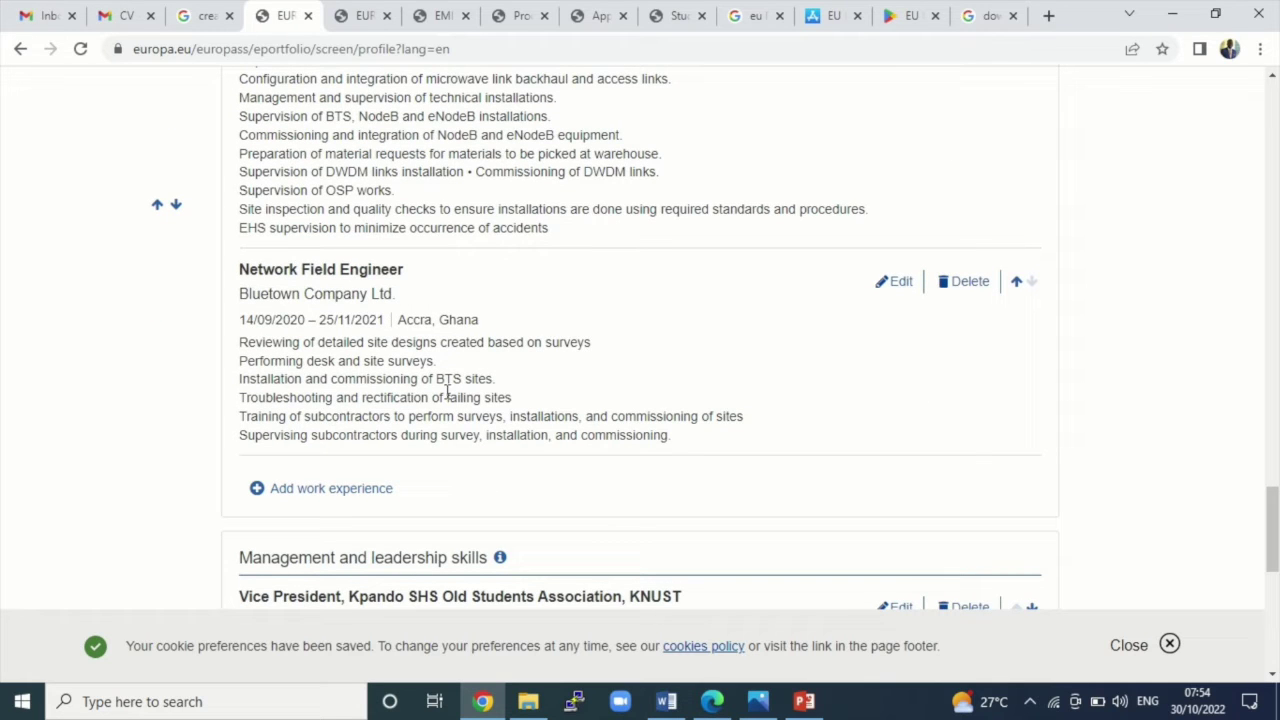
scroll(447, 390, down, 8)
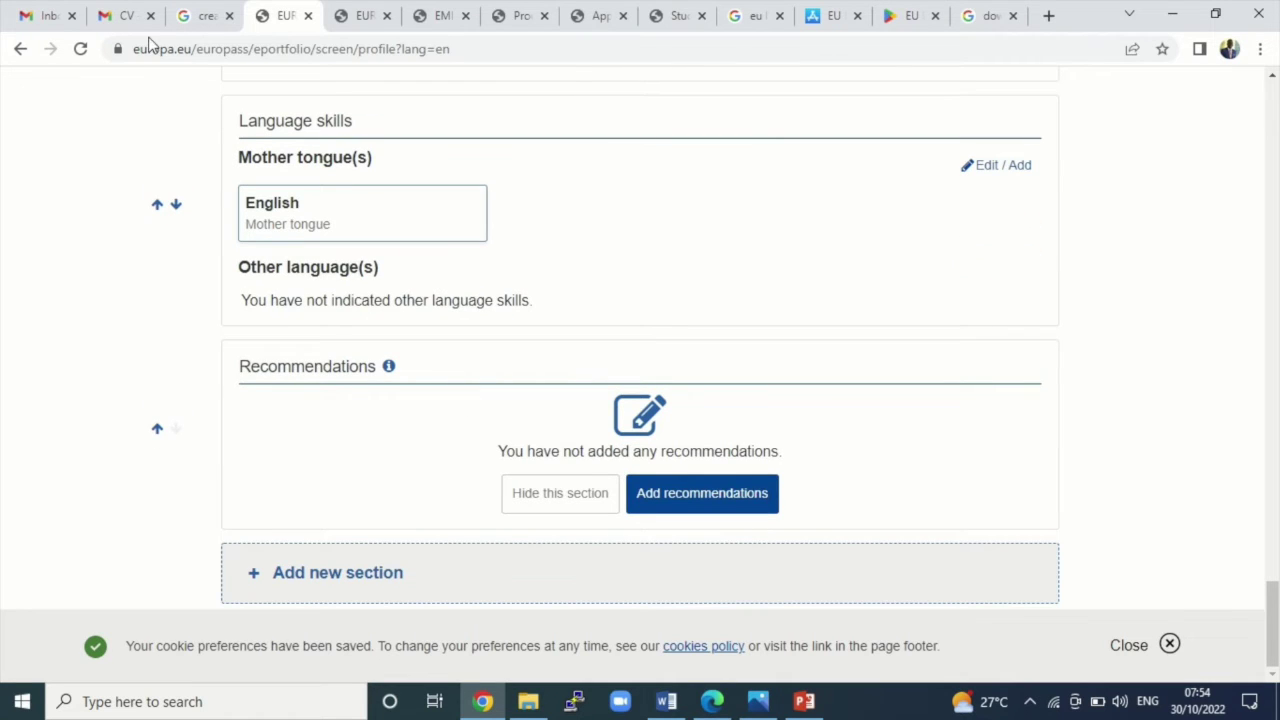
Go back over the profile's section order, from education and short courses through research experience and publications to work experience.
scroll(481, 370, up, 12)
scroll(481, 370, up, 6)
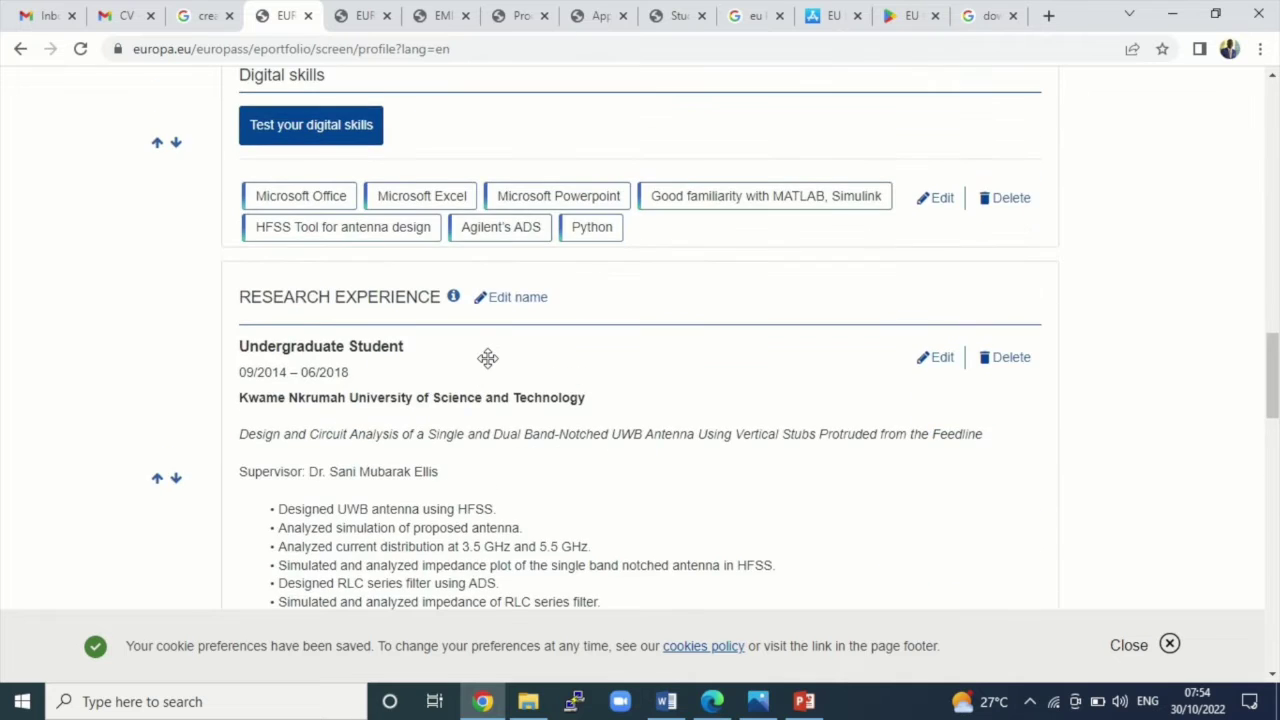
scroll(490, 367, up, 6)
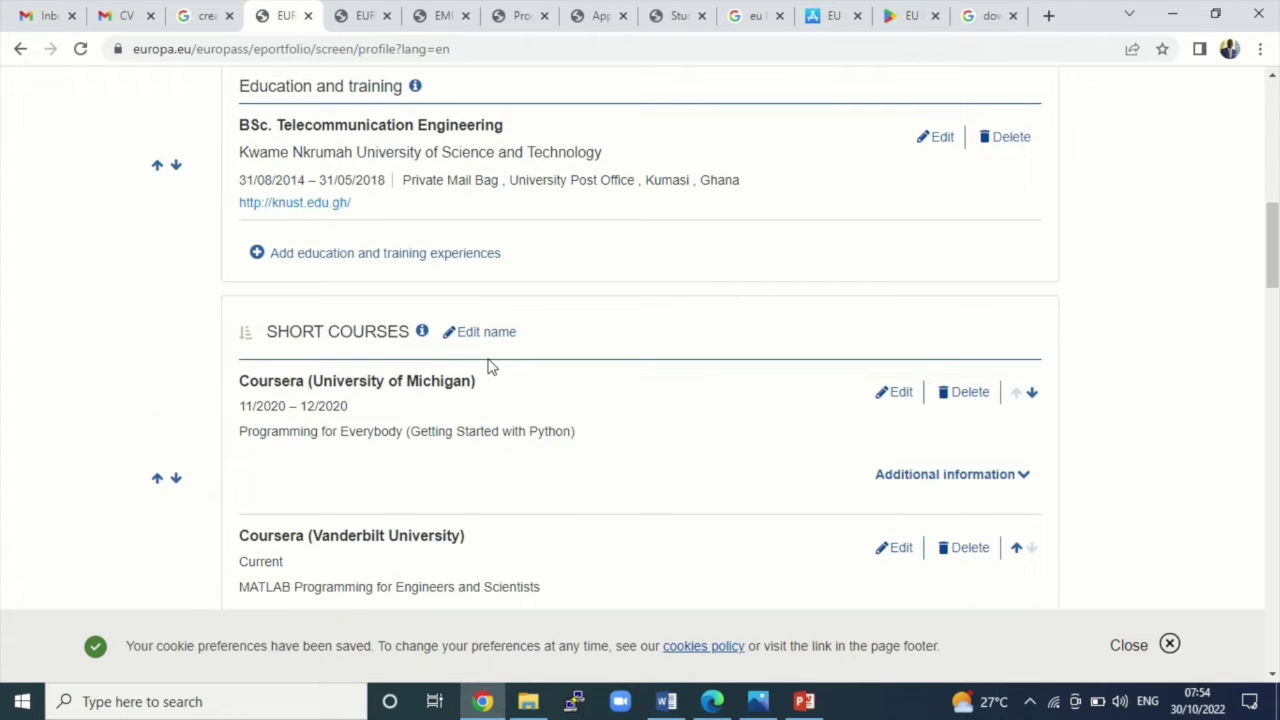
scroll(490, 367, down, 15)
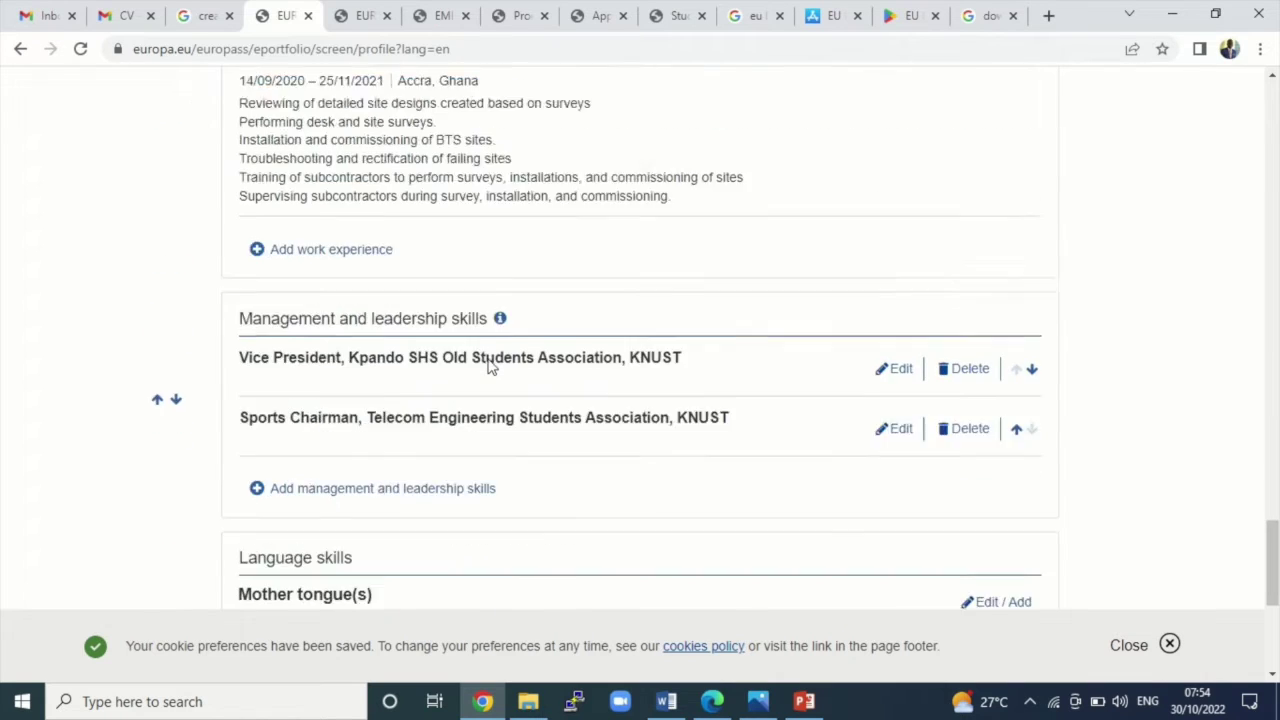
scroll(487, 360, down, 3)
scroll(490, 350, up, 20)
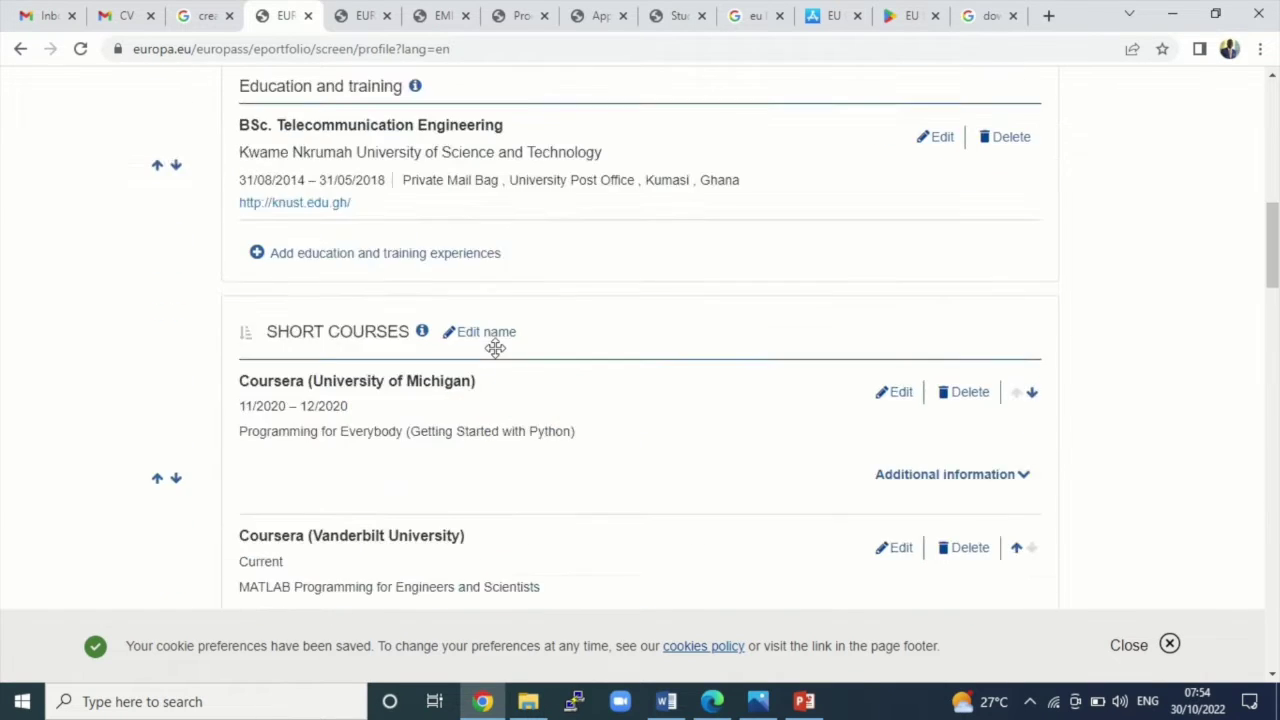
scroll(380, 437, down, 3)
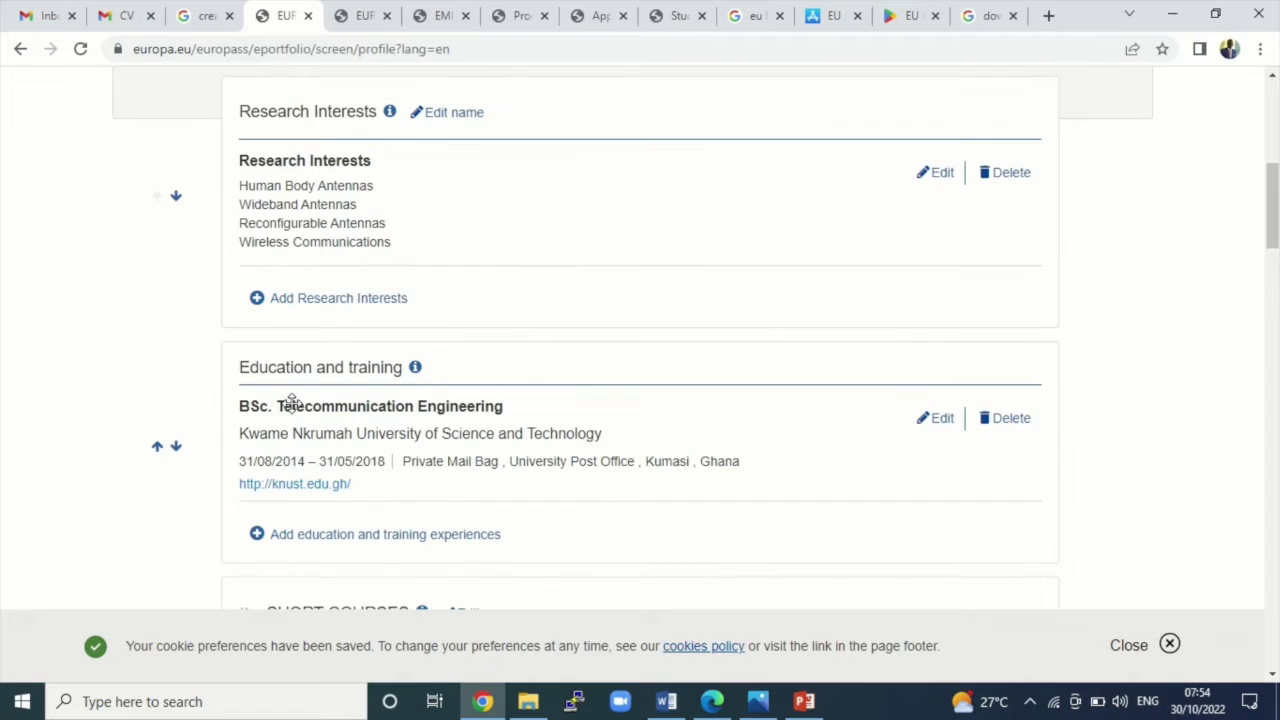
scroll(450, 390, down, 5)
scroll(366, 266, down, 4)
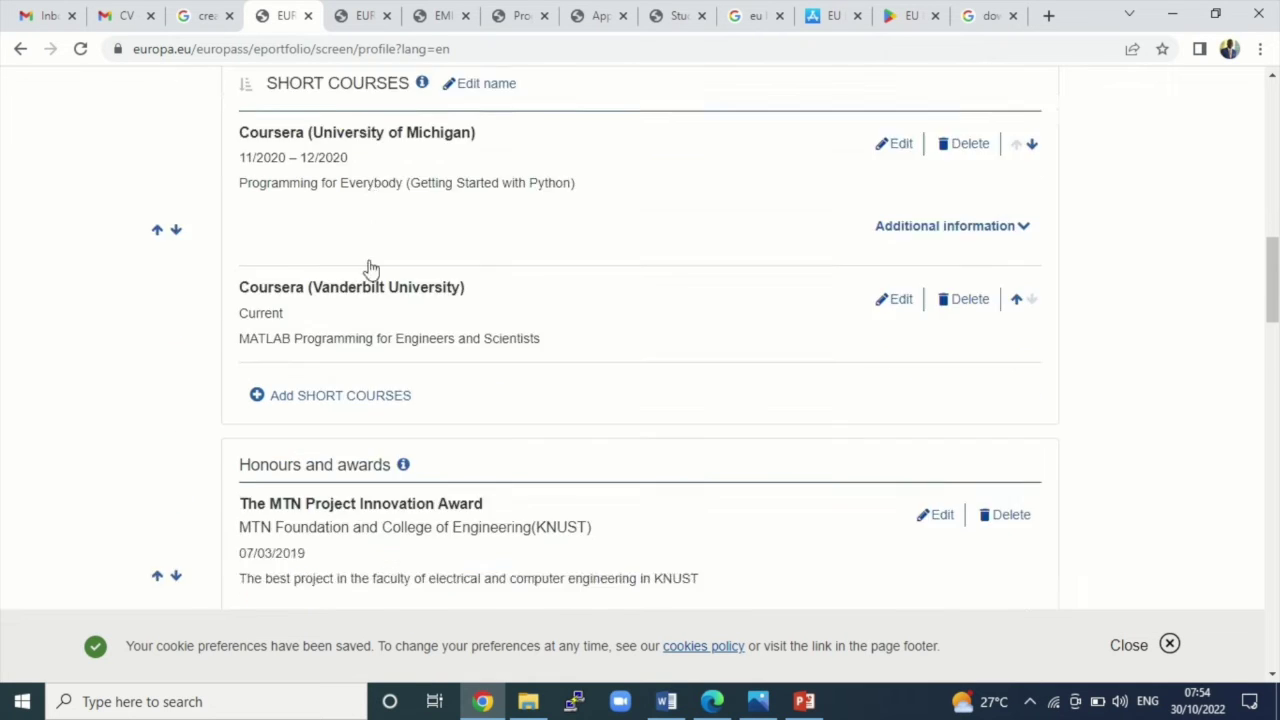
scroll(371, 194, down, 5)
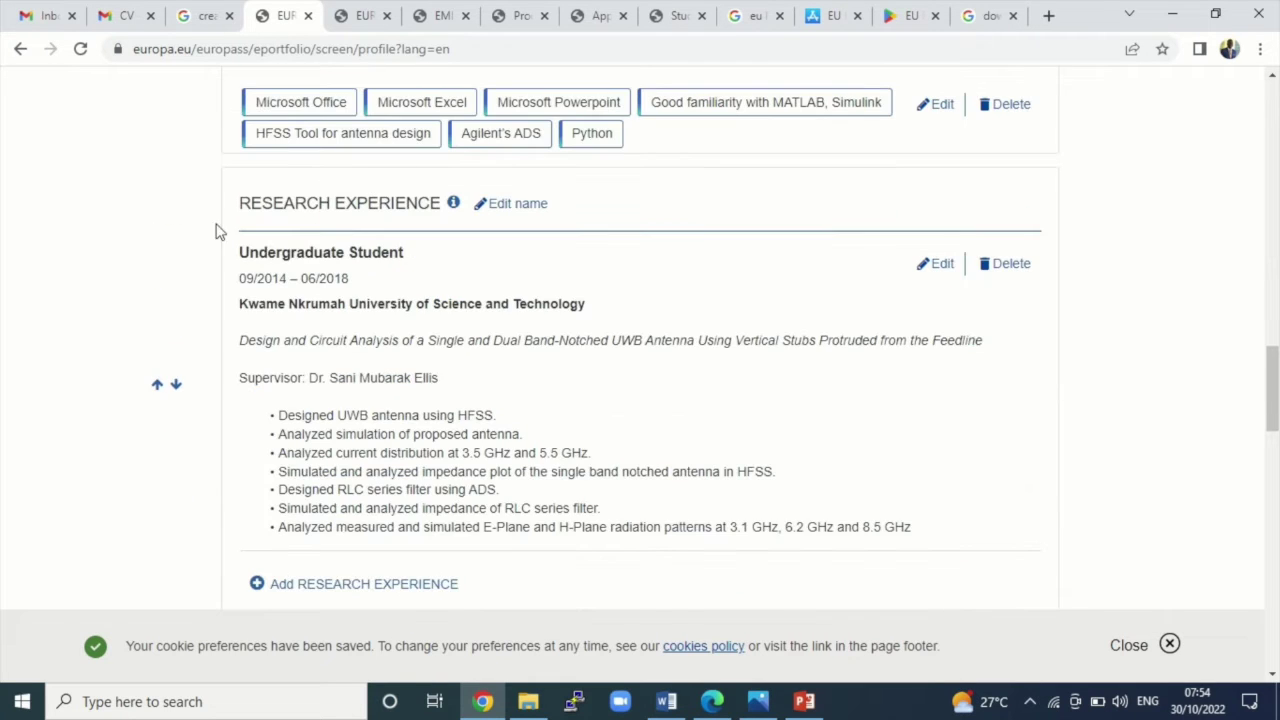
scroll(368, 230, down, 5)
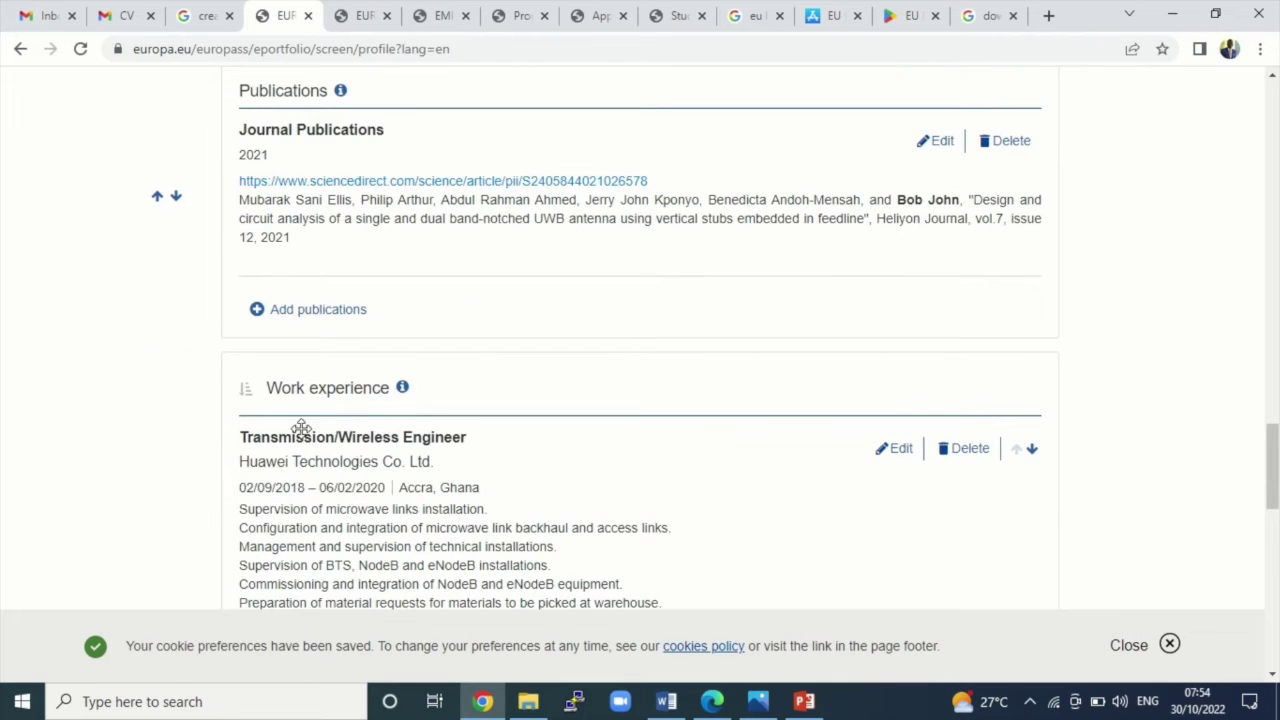
Dismiss the cookie preferences notice covering the end of the profile page.
scroll(301, 428, down, 5)
scroll(392, 527, down, 6)
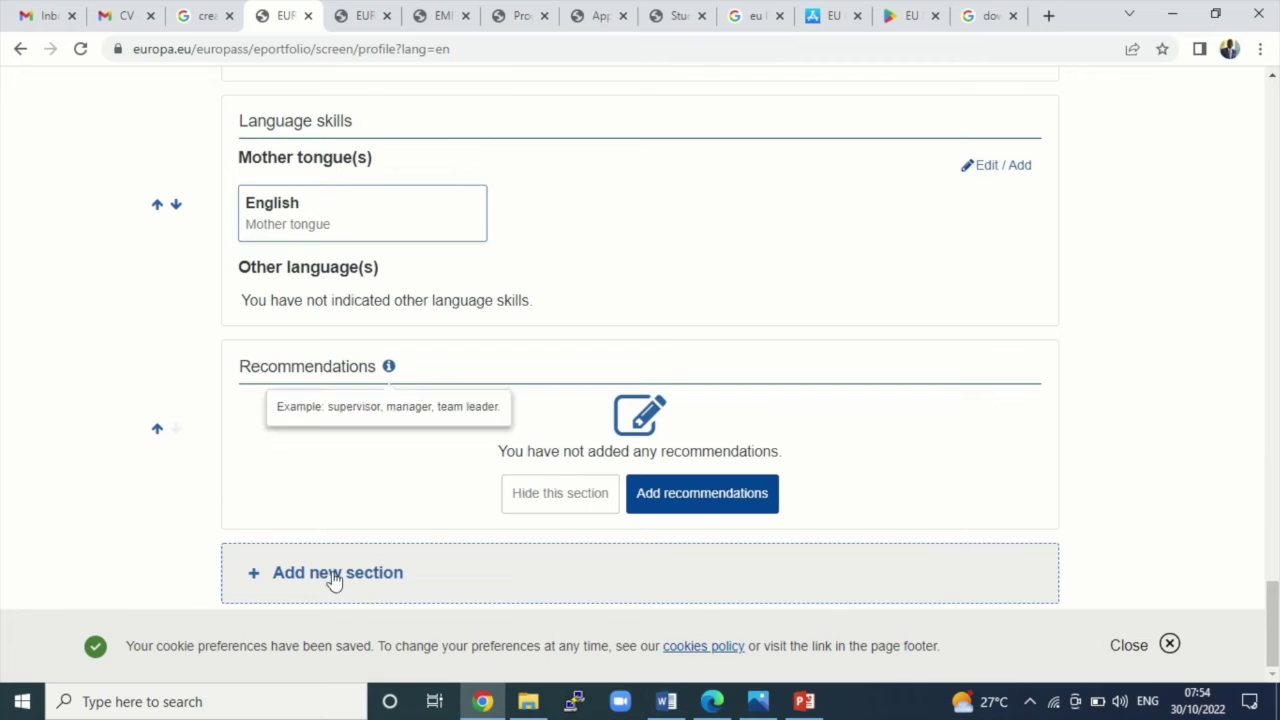
click(1169, 645)
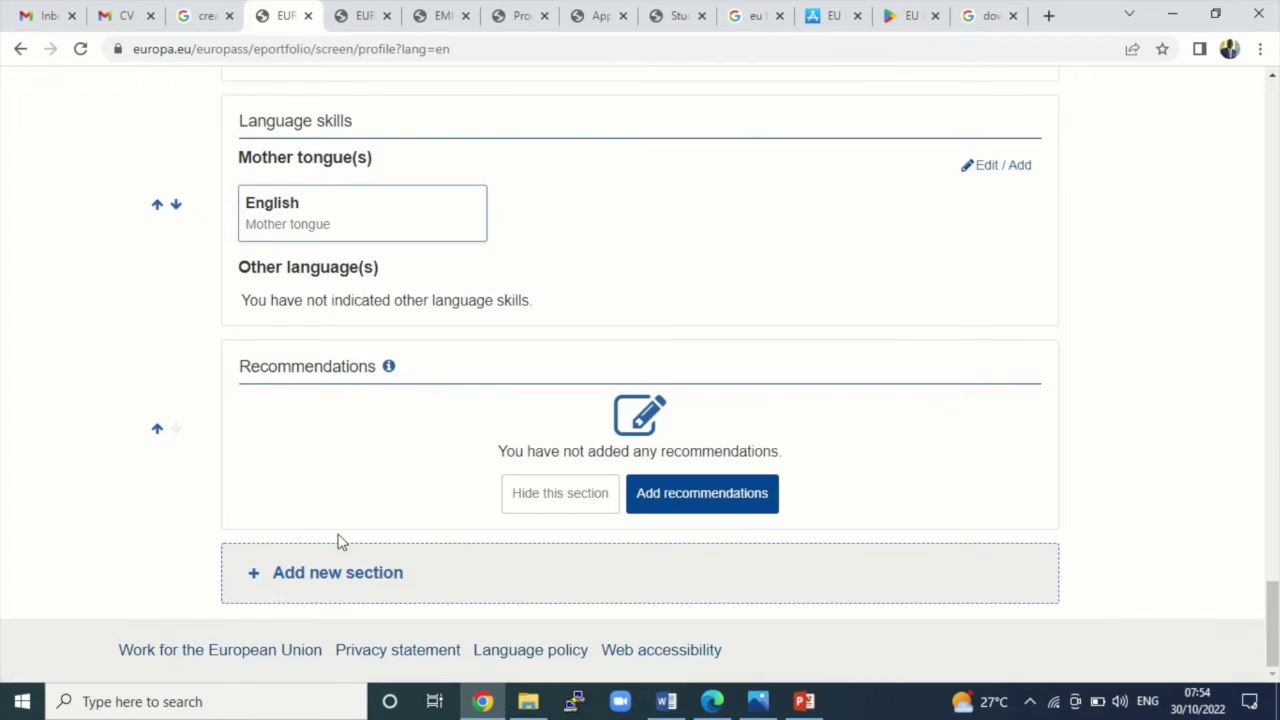
View the section types available for a new profile section and close the dialog without adding one.
click(291, 583)
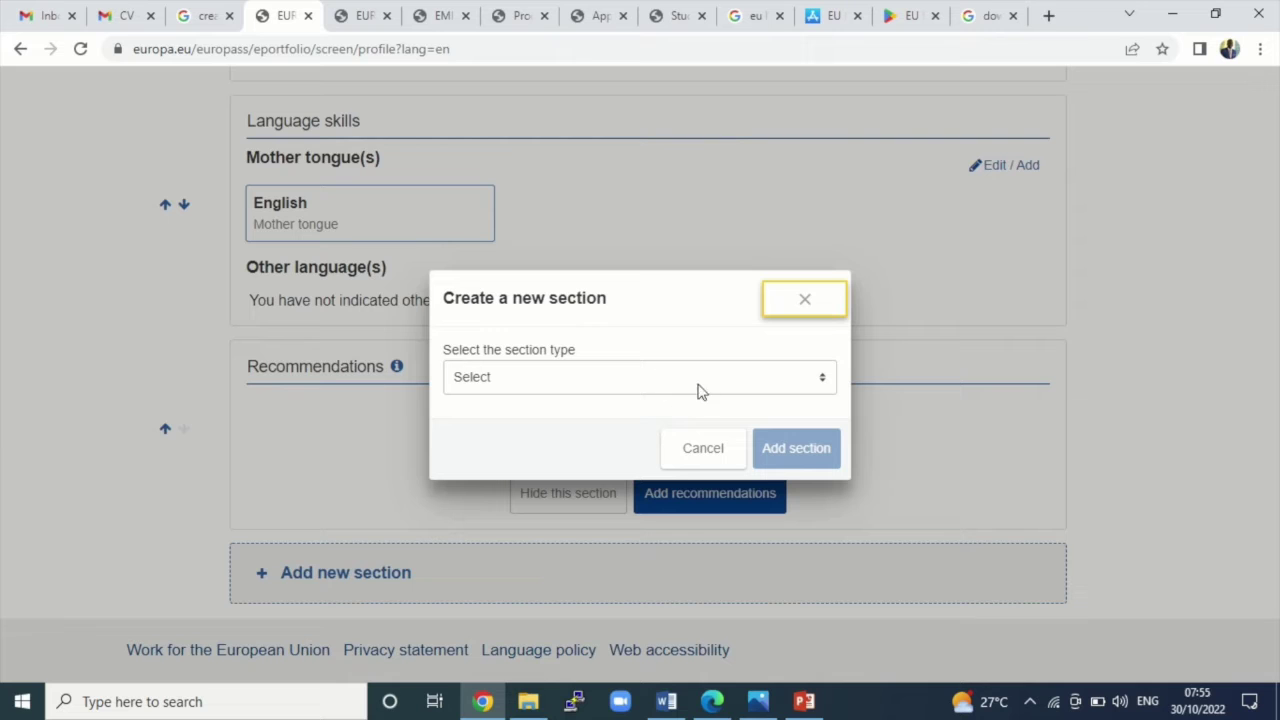
click(724, 383)
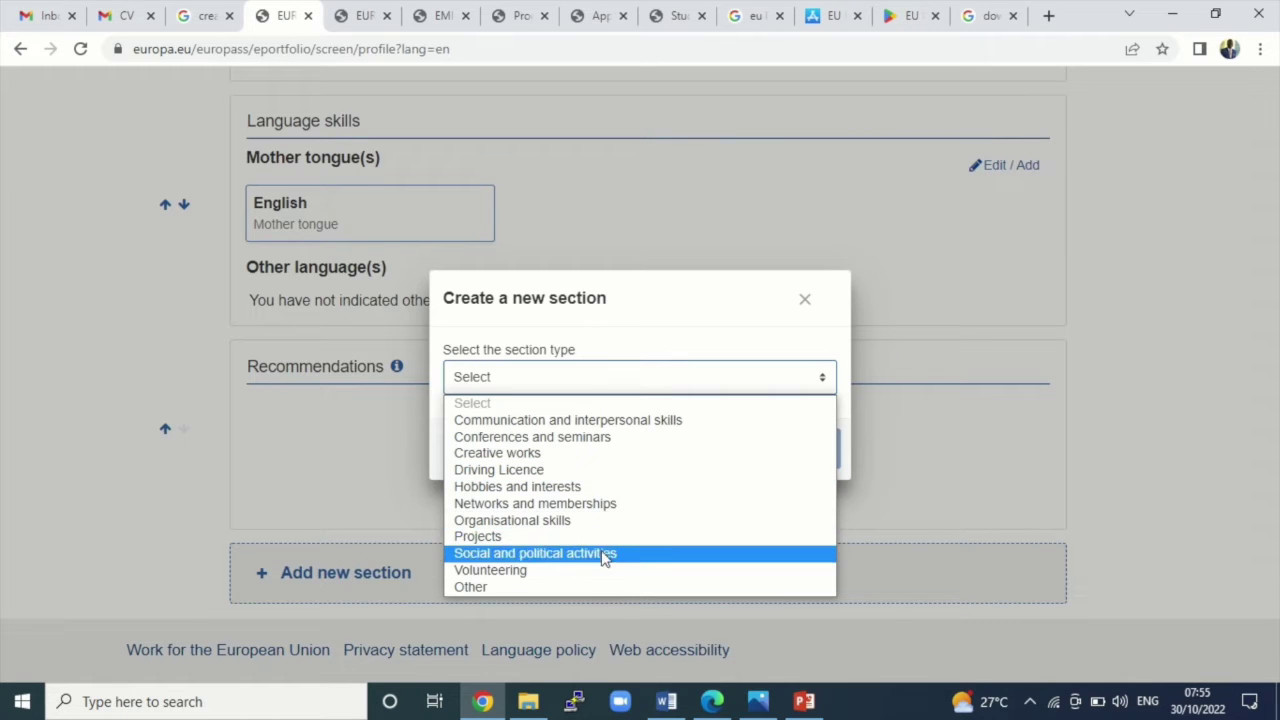
click(810, 302)
Review the existing profile sections again, from Research Interests down to Language skills and Recommendations.
scroll(200, 363, up, 7)
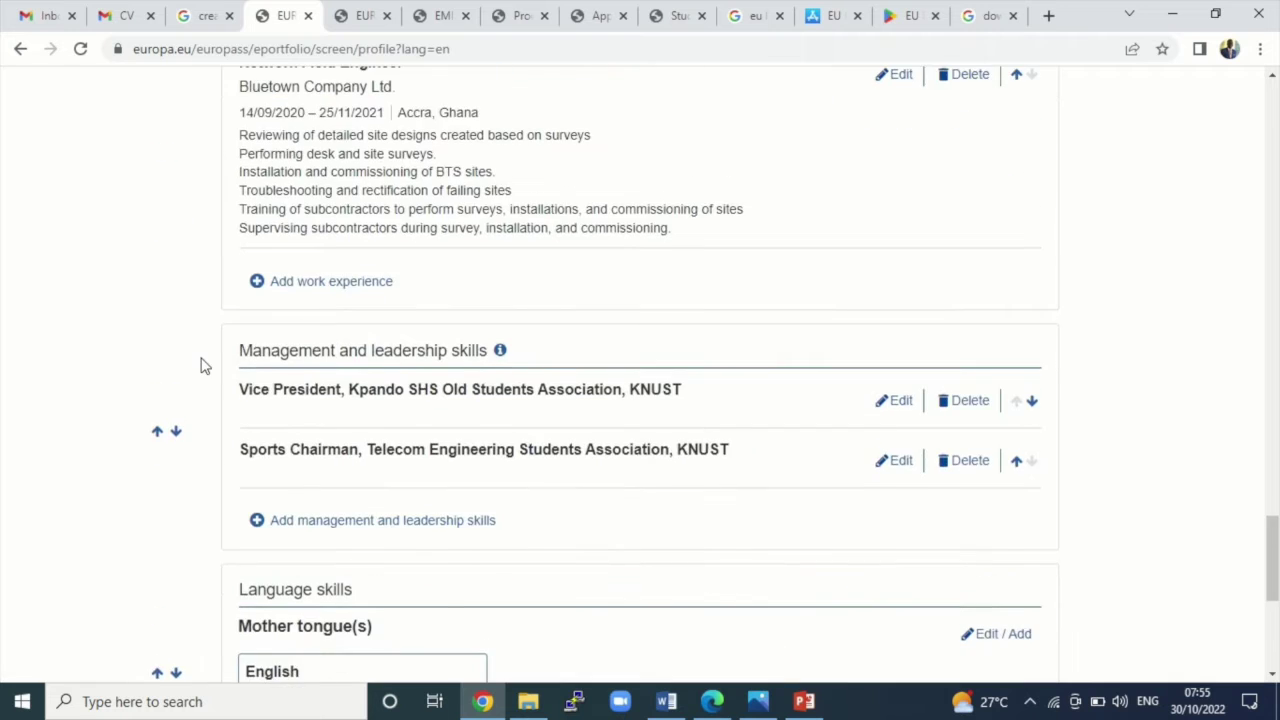
scroll(243, 357, up, 15)
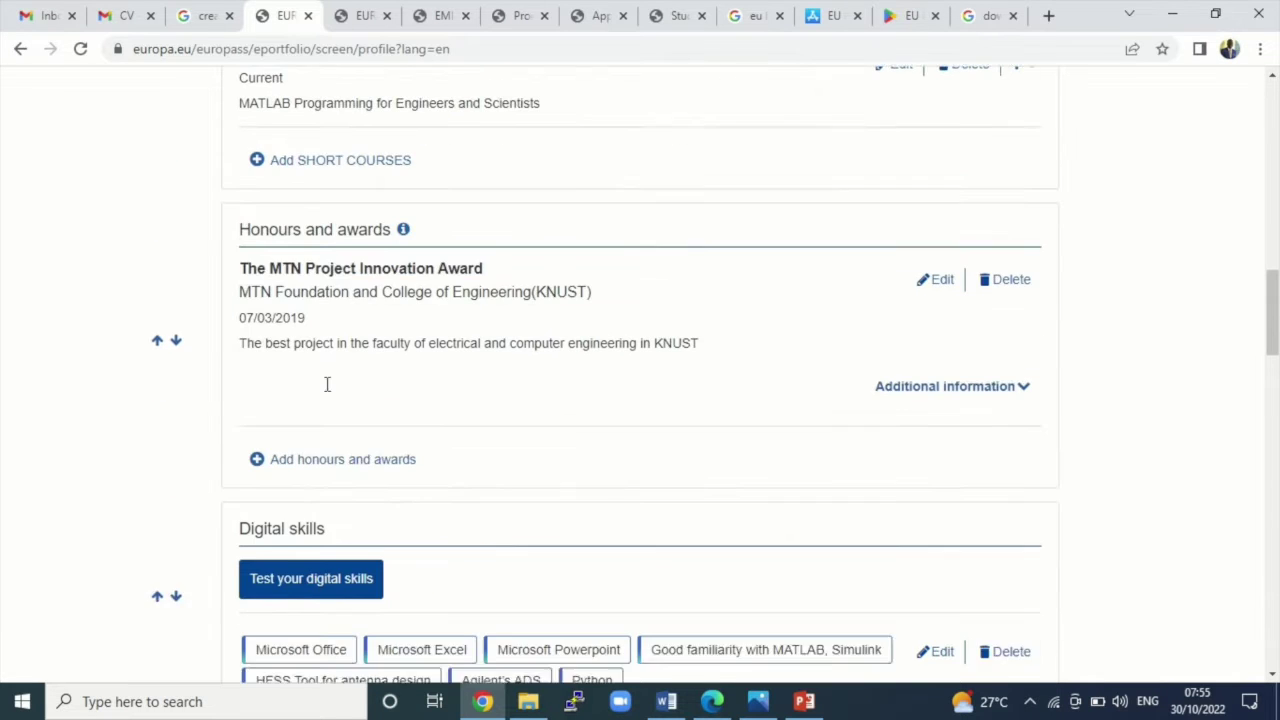
scroll(300, 362, up, 8)
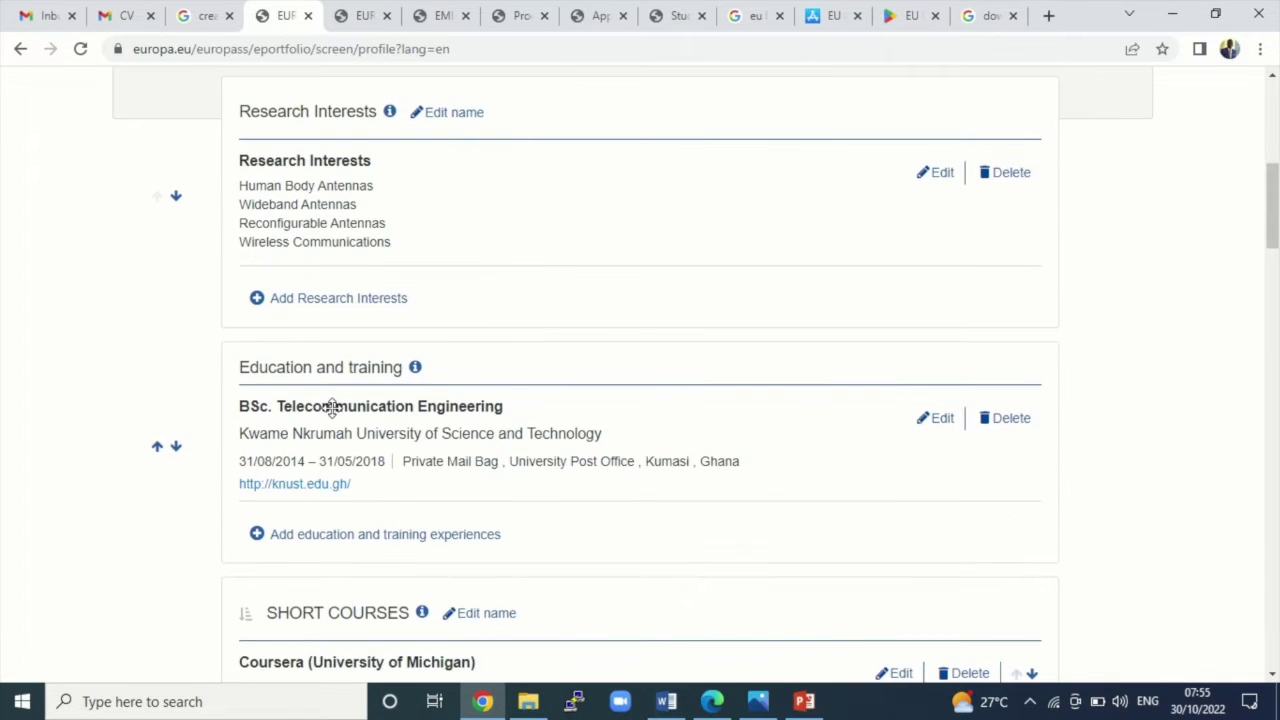
scroll(331, 408, down, 3)
scroll(331, 408, down, 6)
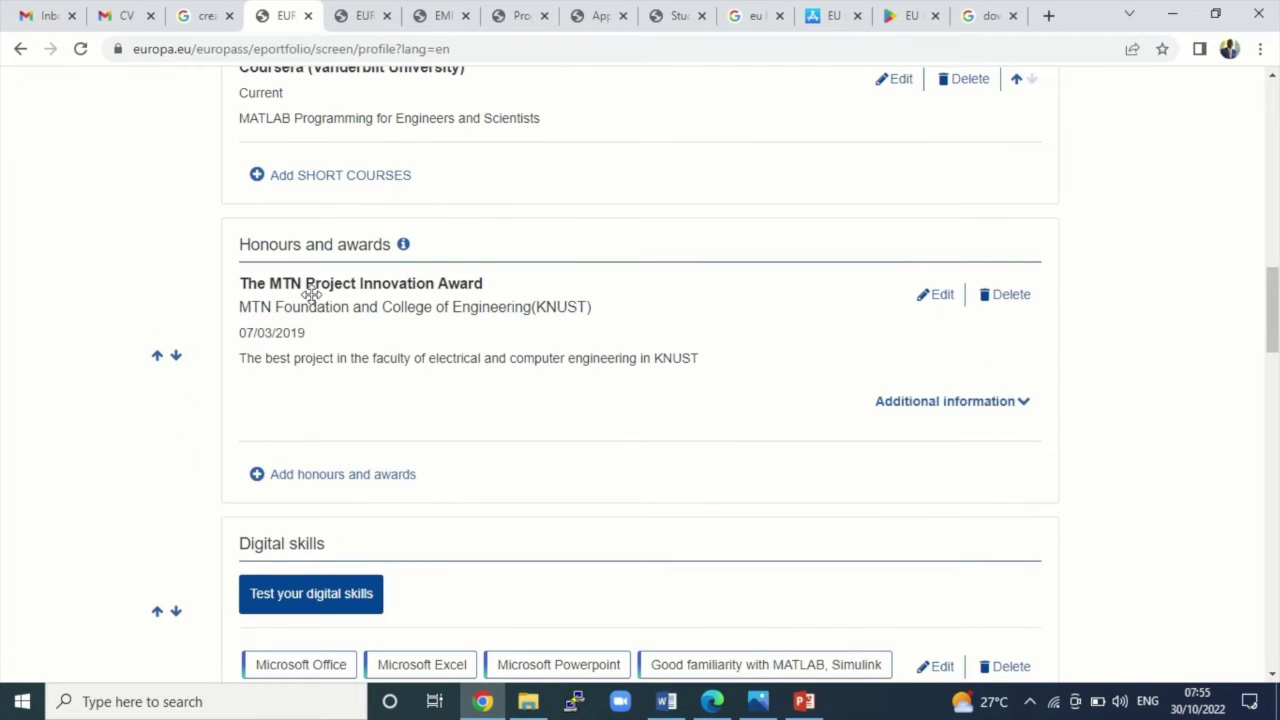
scroll(320, 388, down, 8)
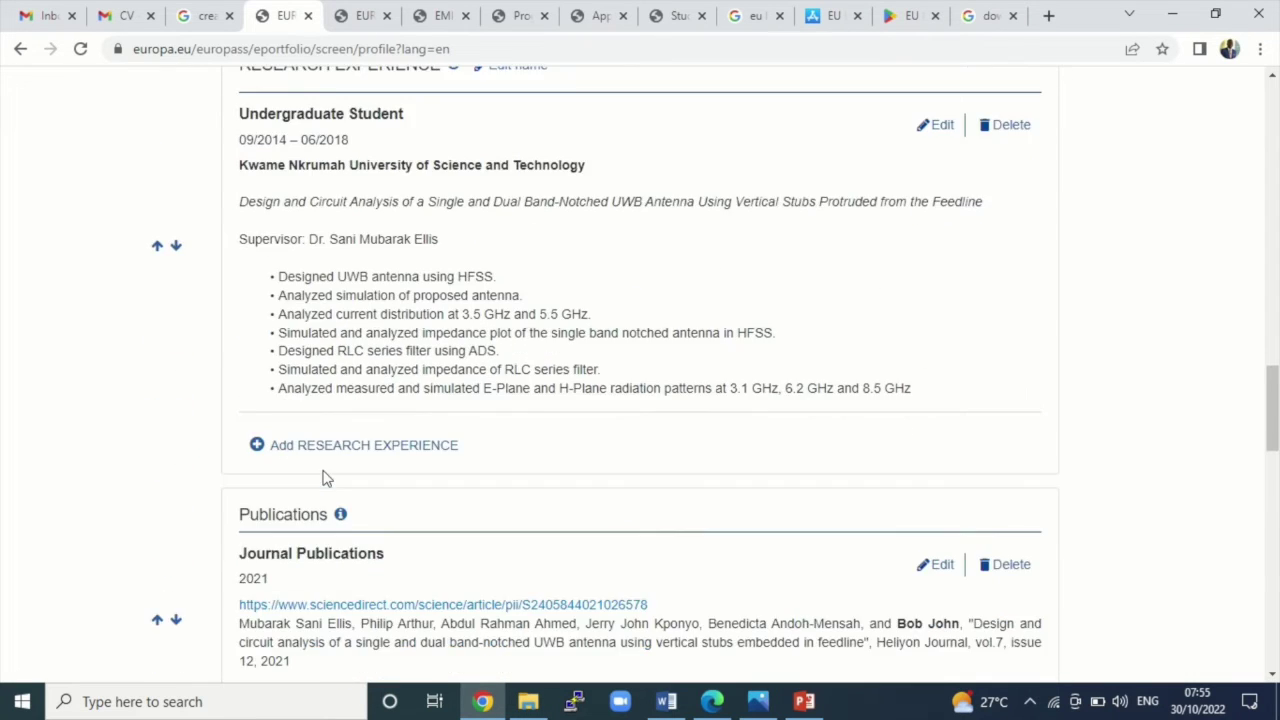
scroll(325, 565, down, 3)
scroll(300, 560, down, 5)
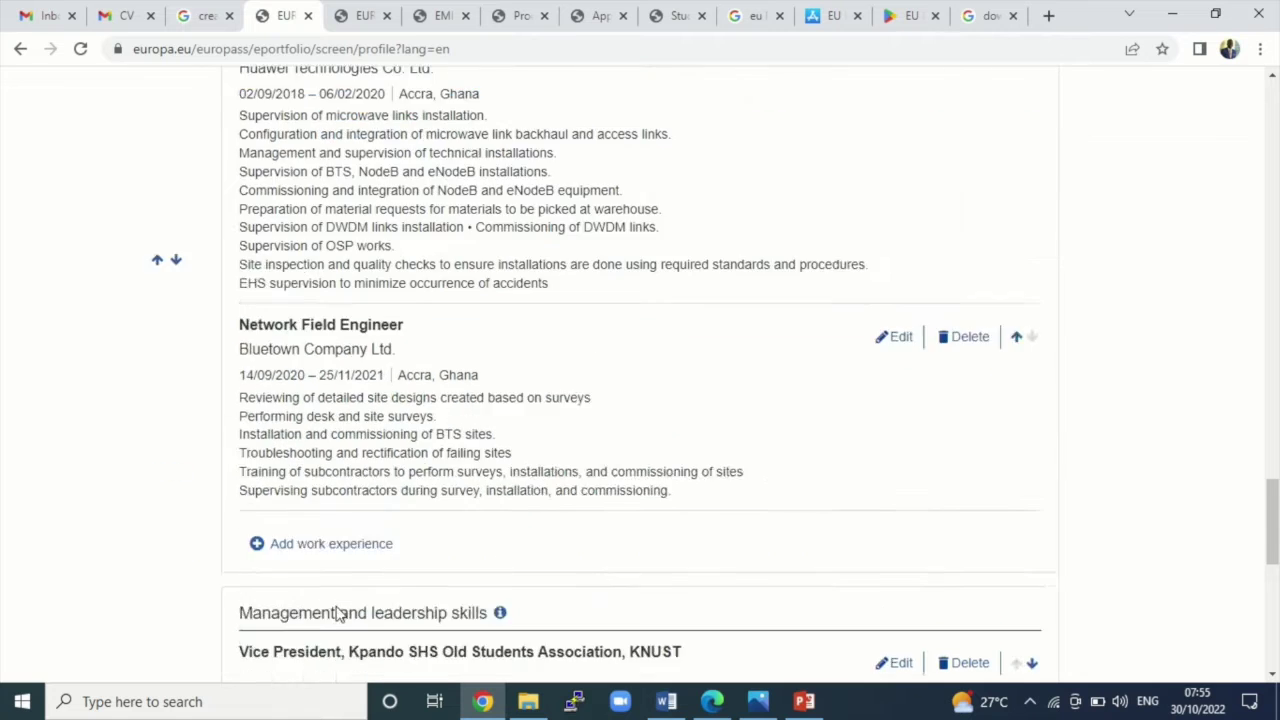
scroll(394, 457, down, 4)
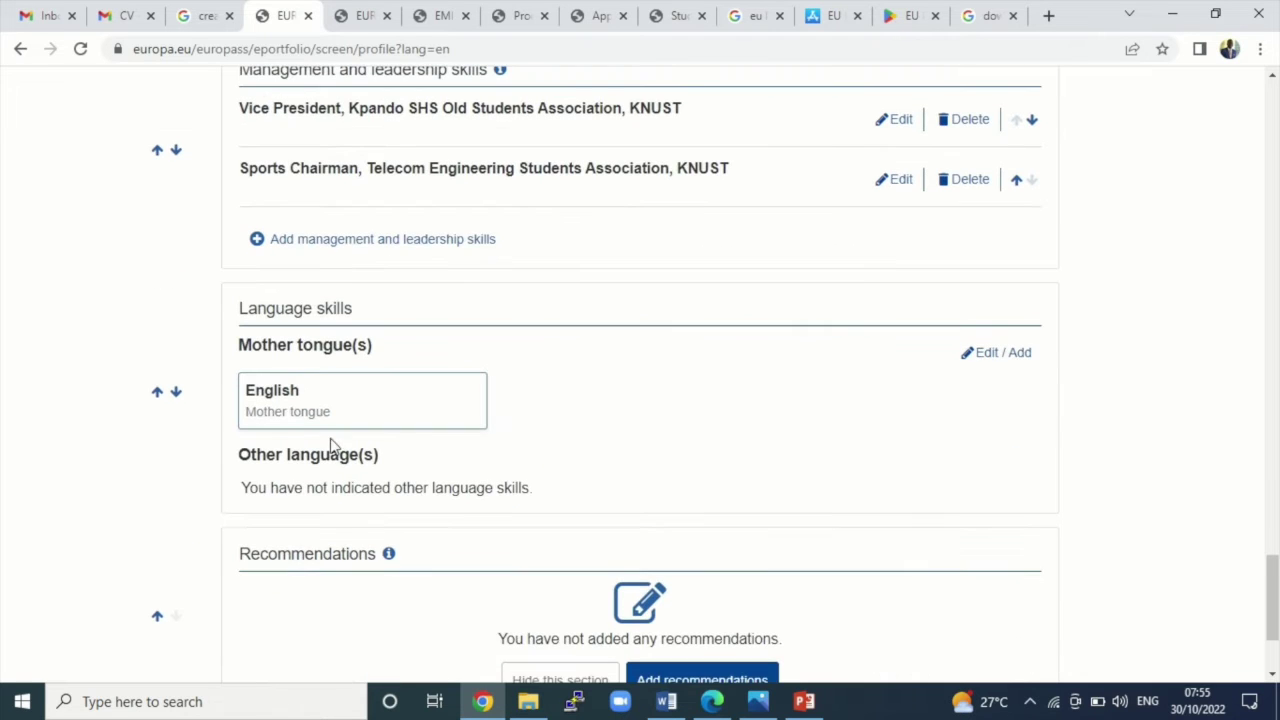
scroll(320, 557, down, 2)
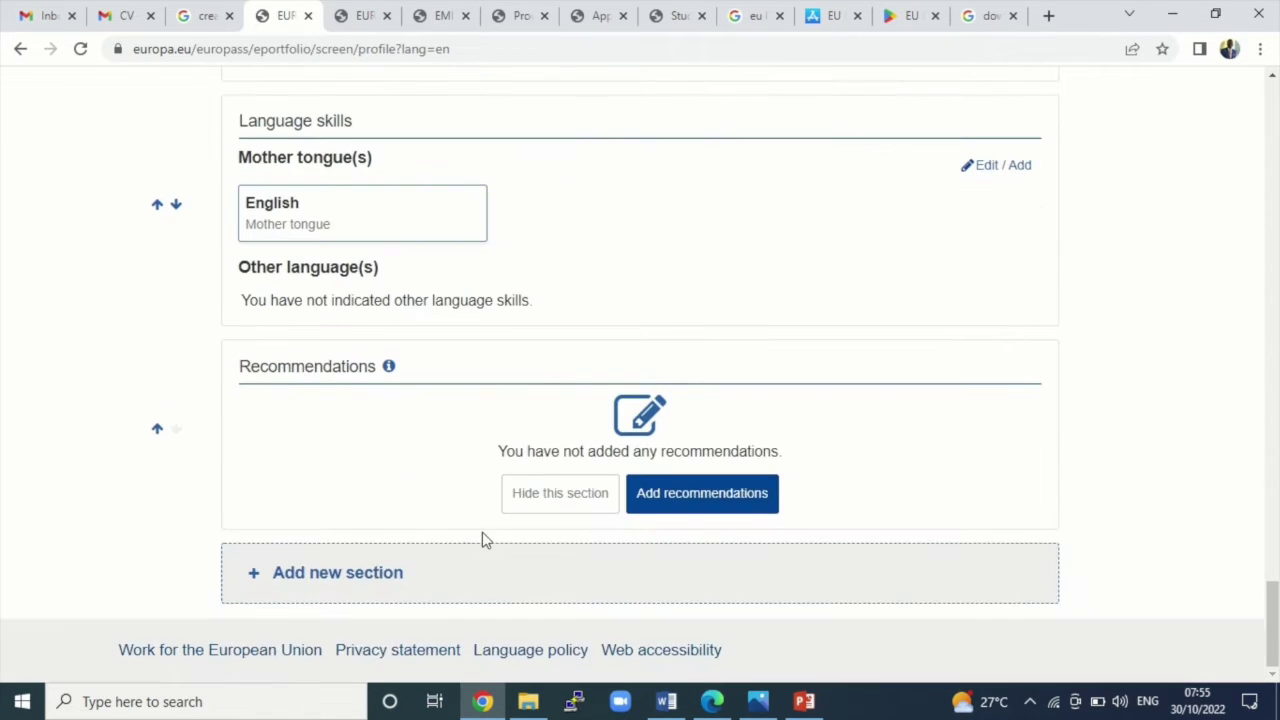
Examine the custom title field offered for a new section of type Other and close the dialog without adding the section.
click(315, 562)
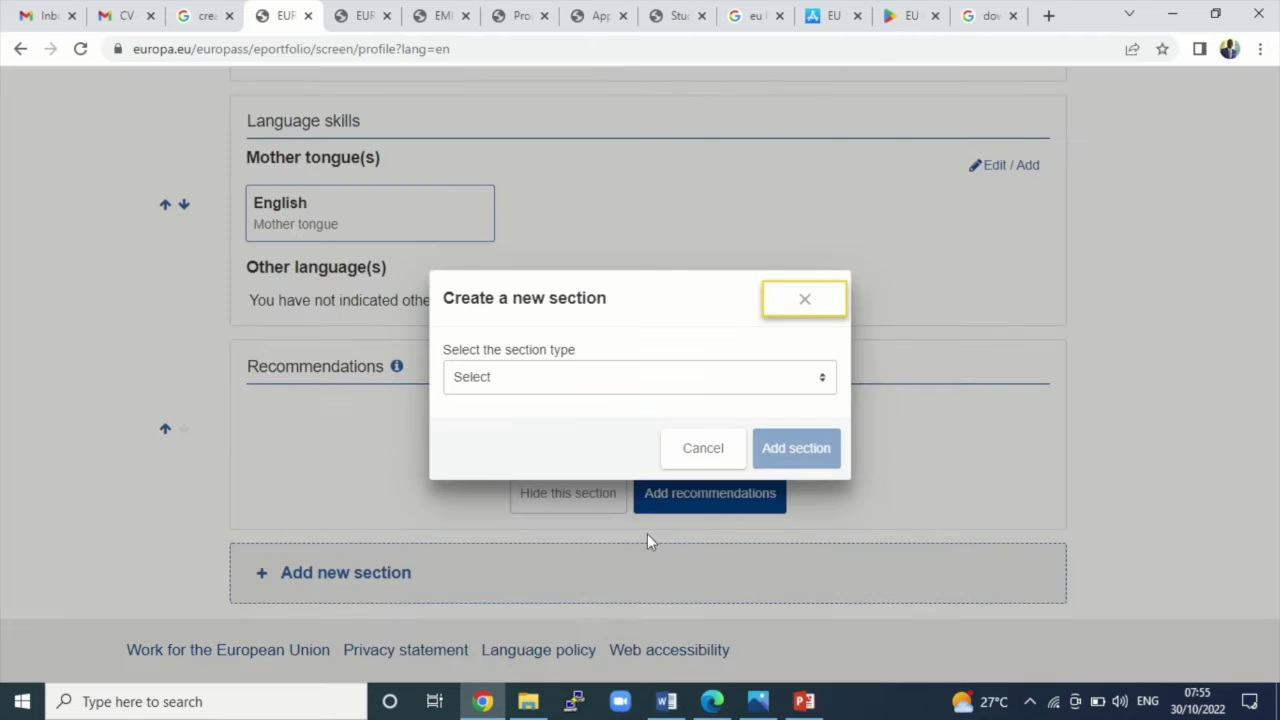
click(700, 381)
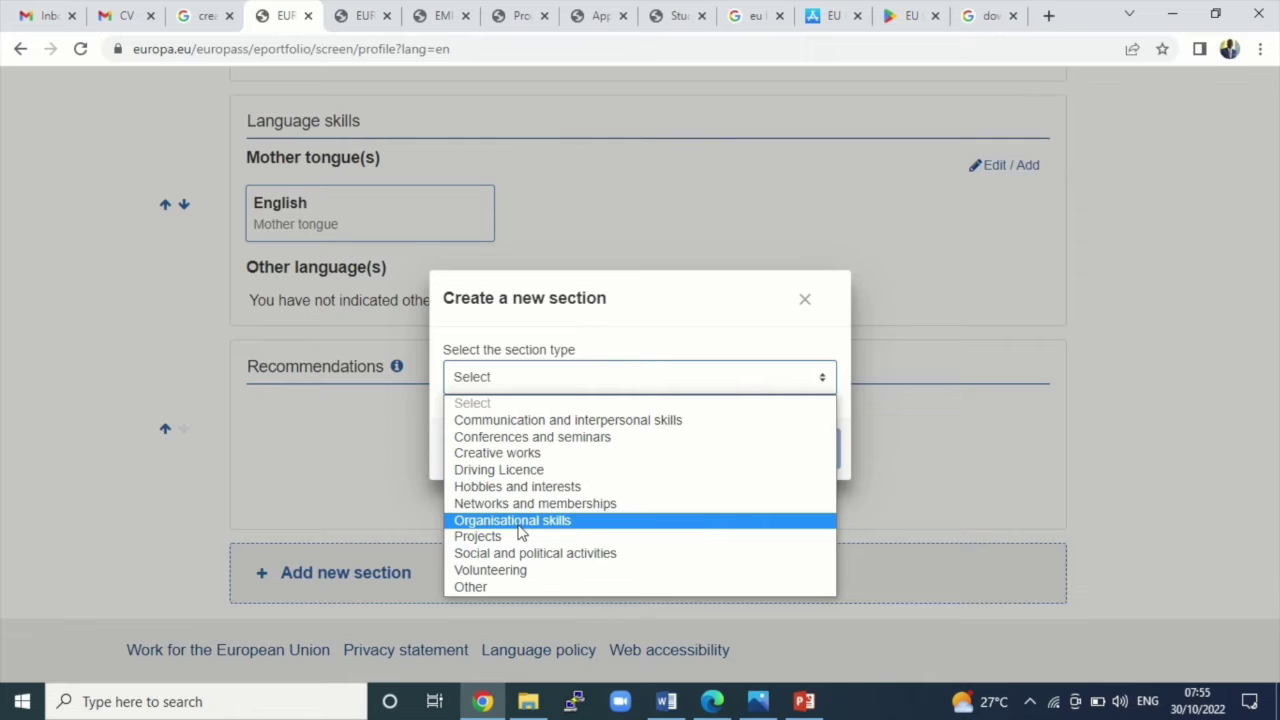
click(473, 588)
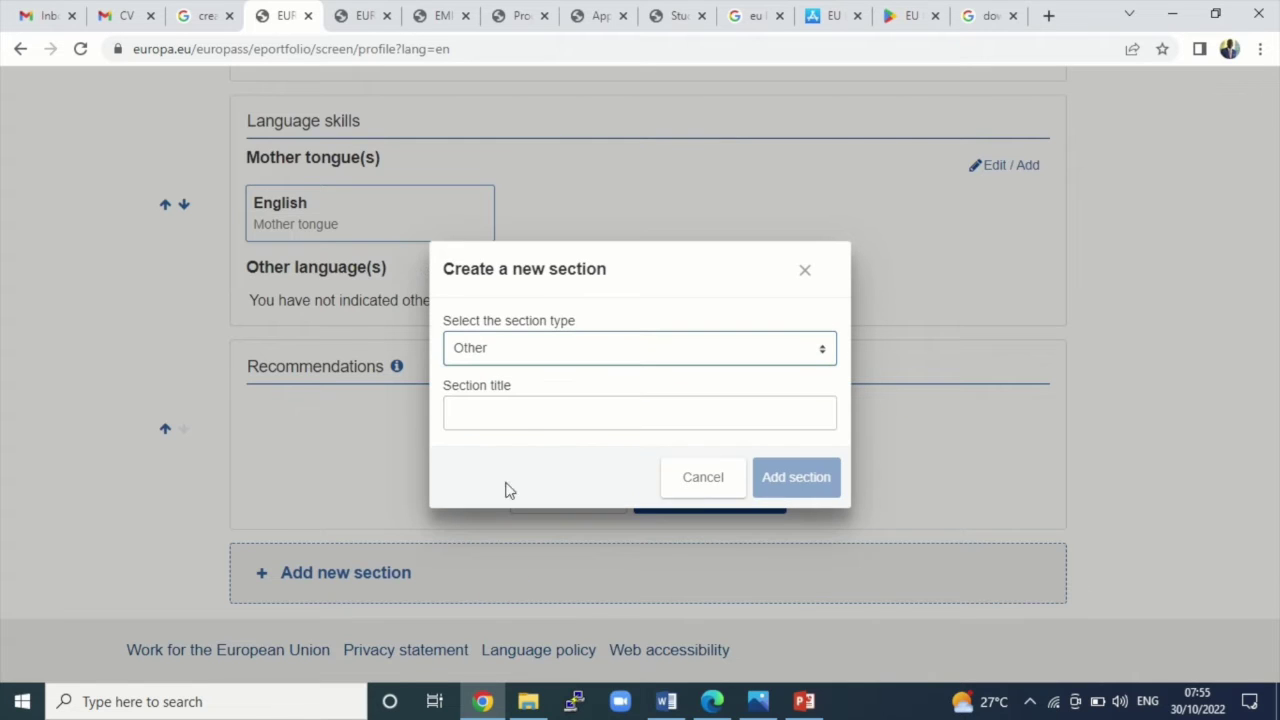
click(526, 413)
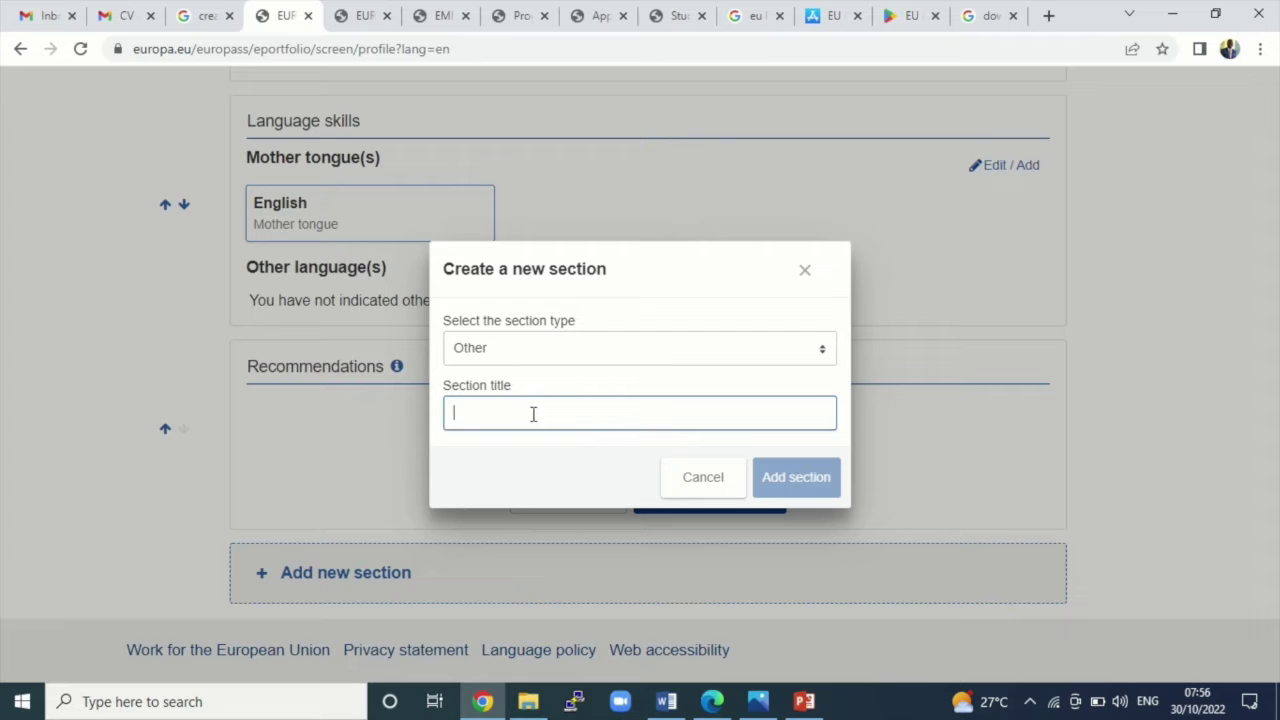
click(805, 272)
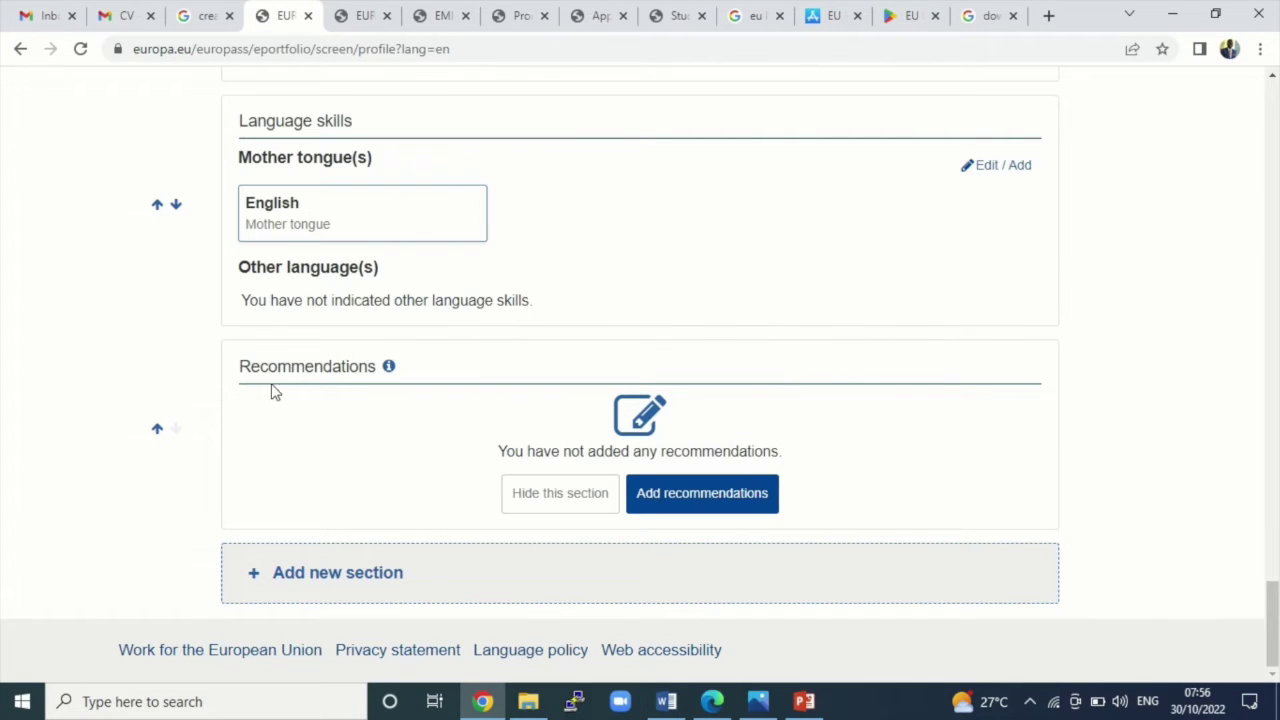
Open the BSc. Telecommunication Engineering entry under Education and training for editing and review its organisation, address, website and date fields.
scroll(275, 393, up, 10)
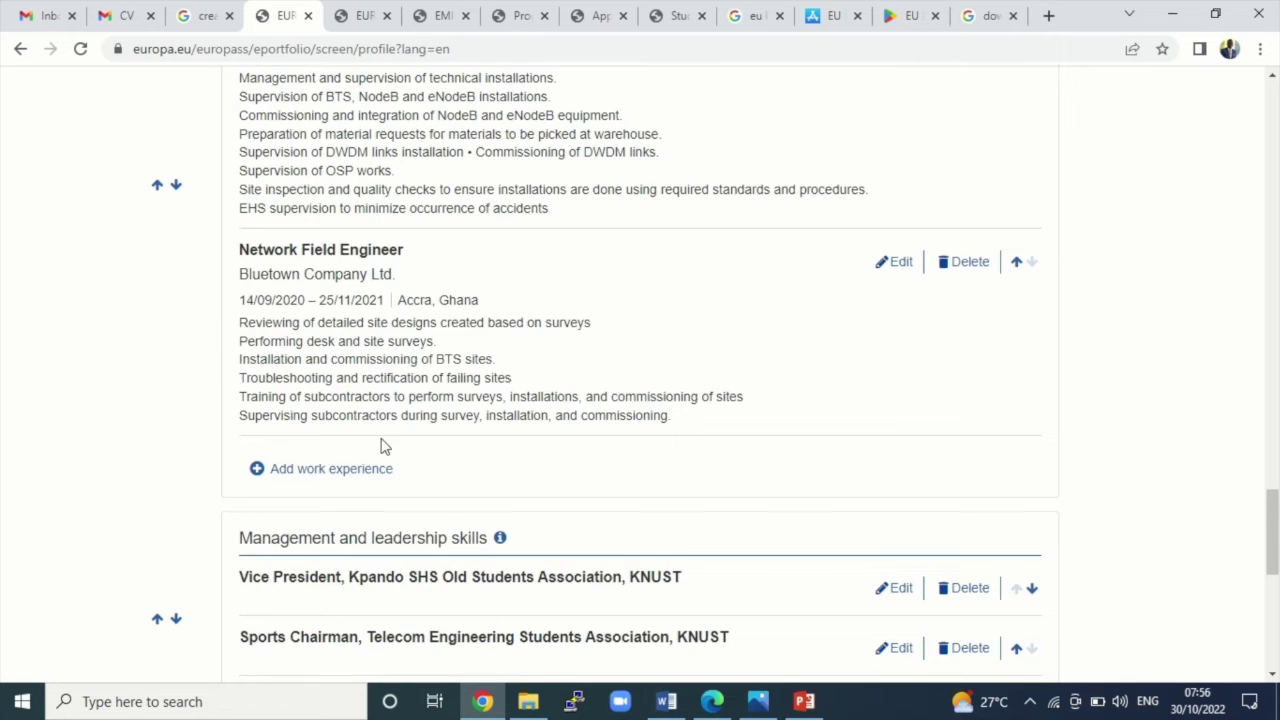
scroll(352, 428, up, 12)
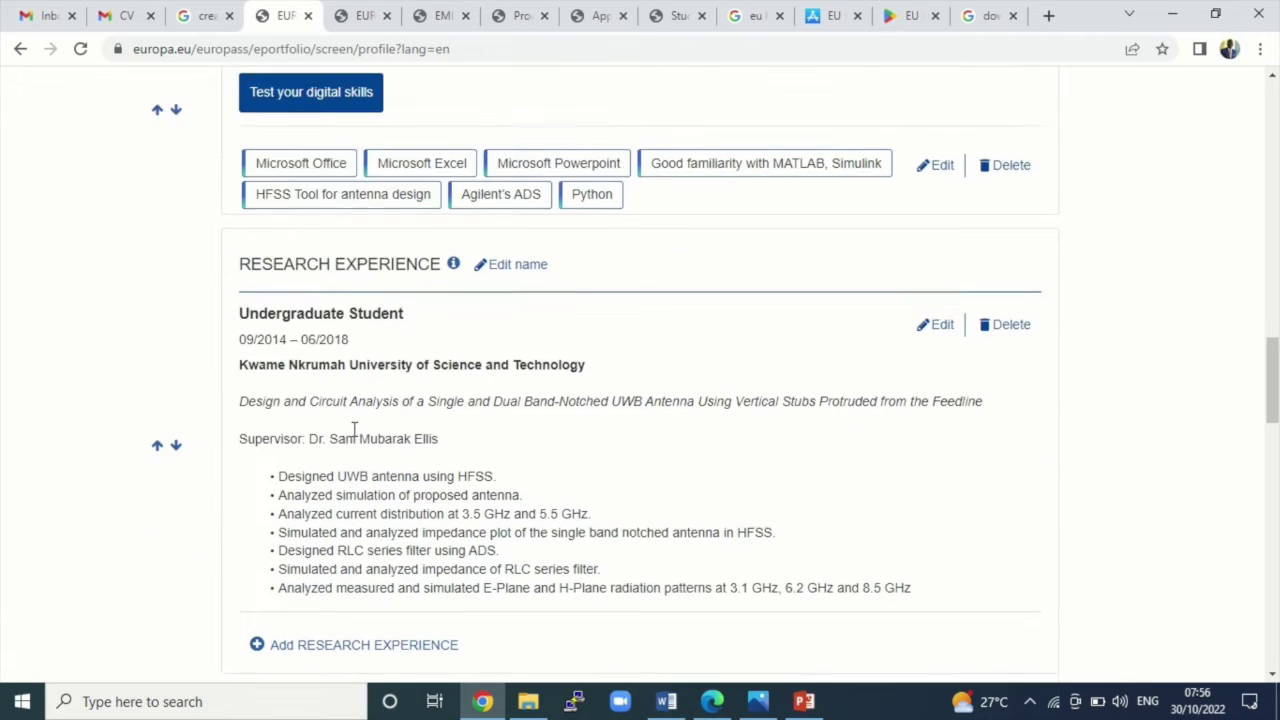
scroll(355, 437, up, 9)
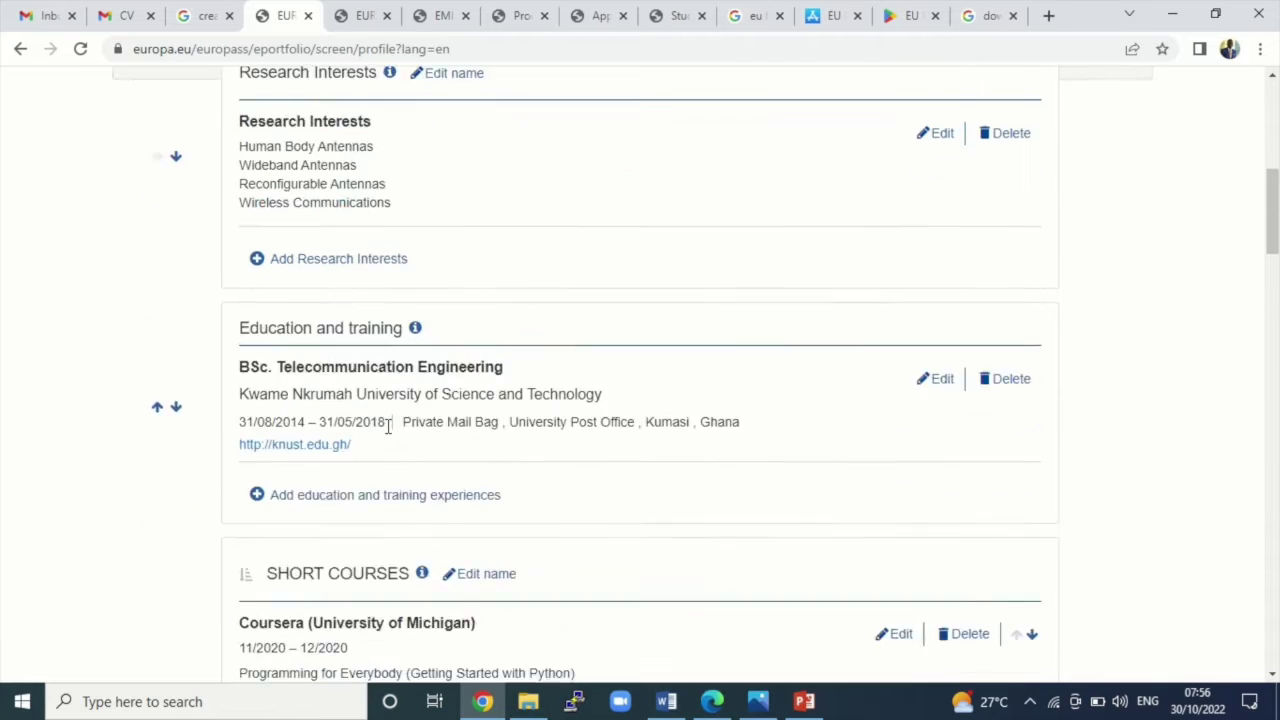
scroll(388, 433, down, 5)
scroll(388, 433, up, 3)
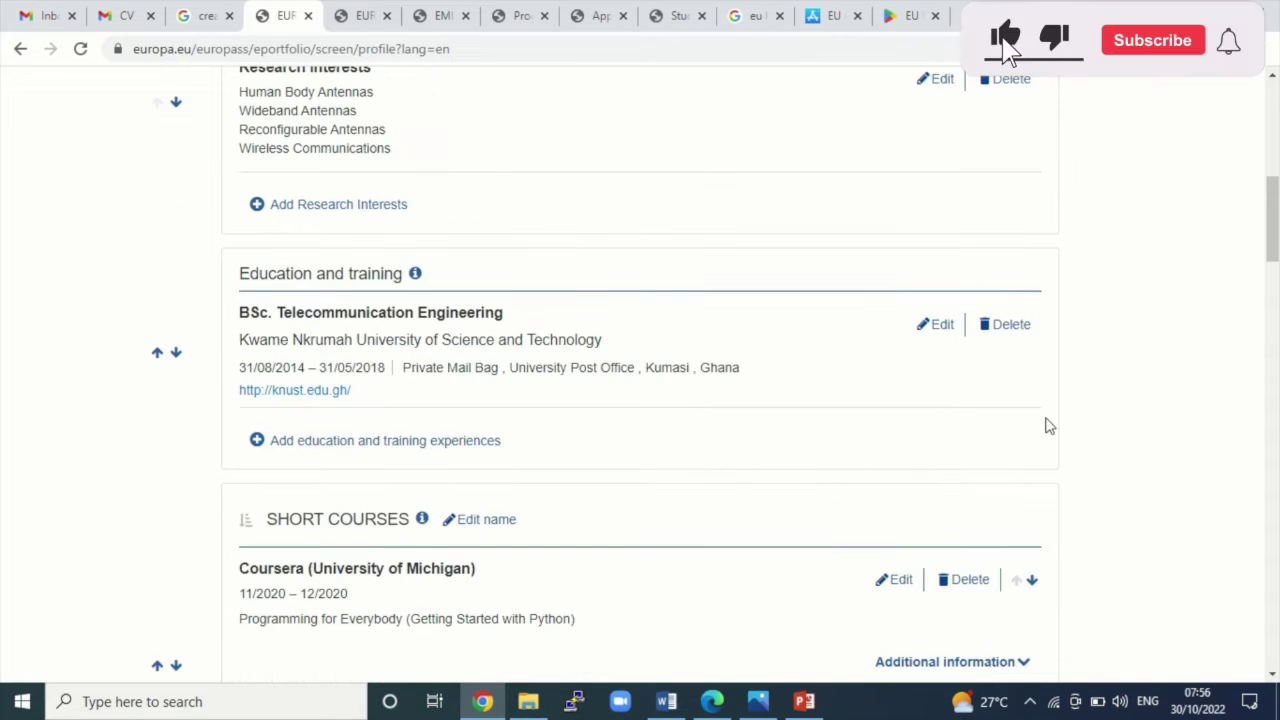
click(939, 326)
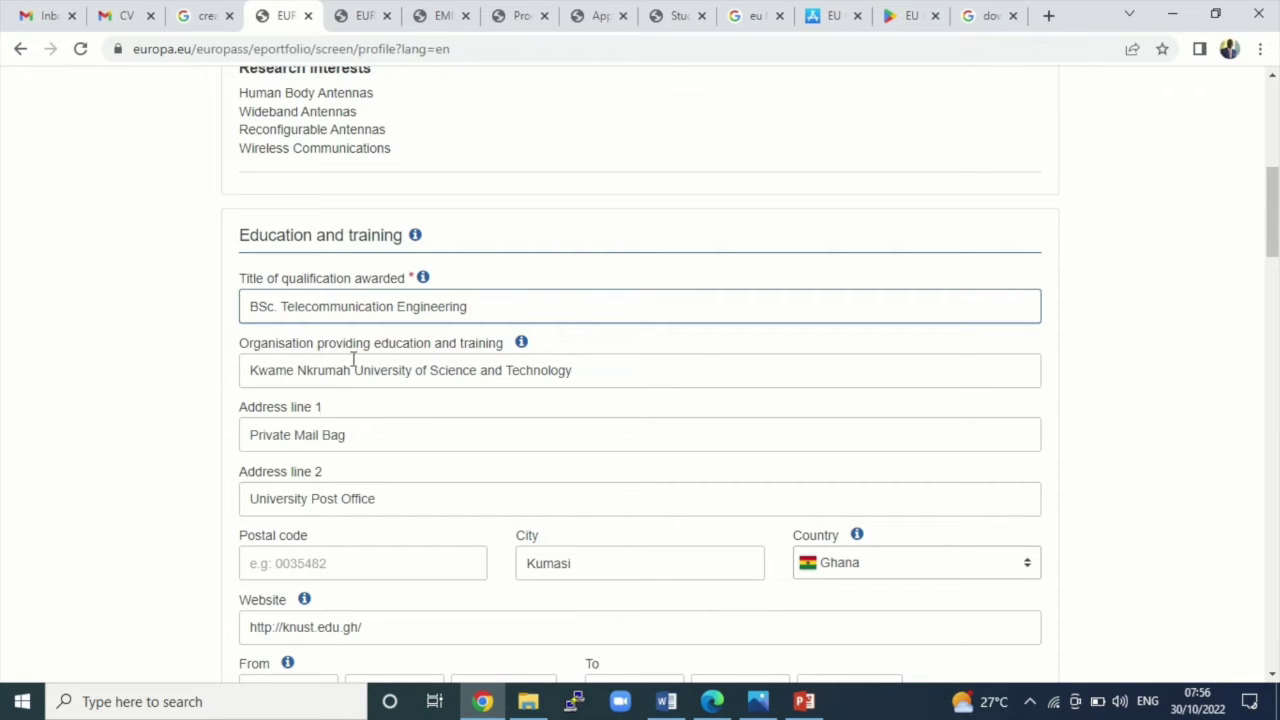
scroll(434, 463, down, 2)
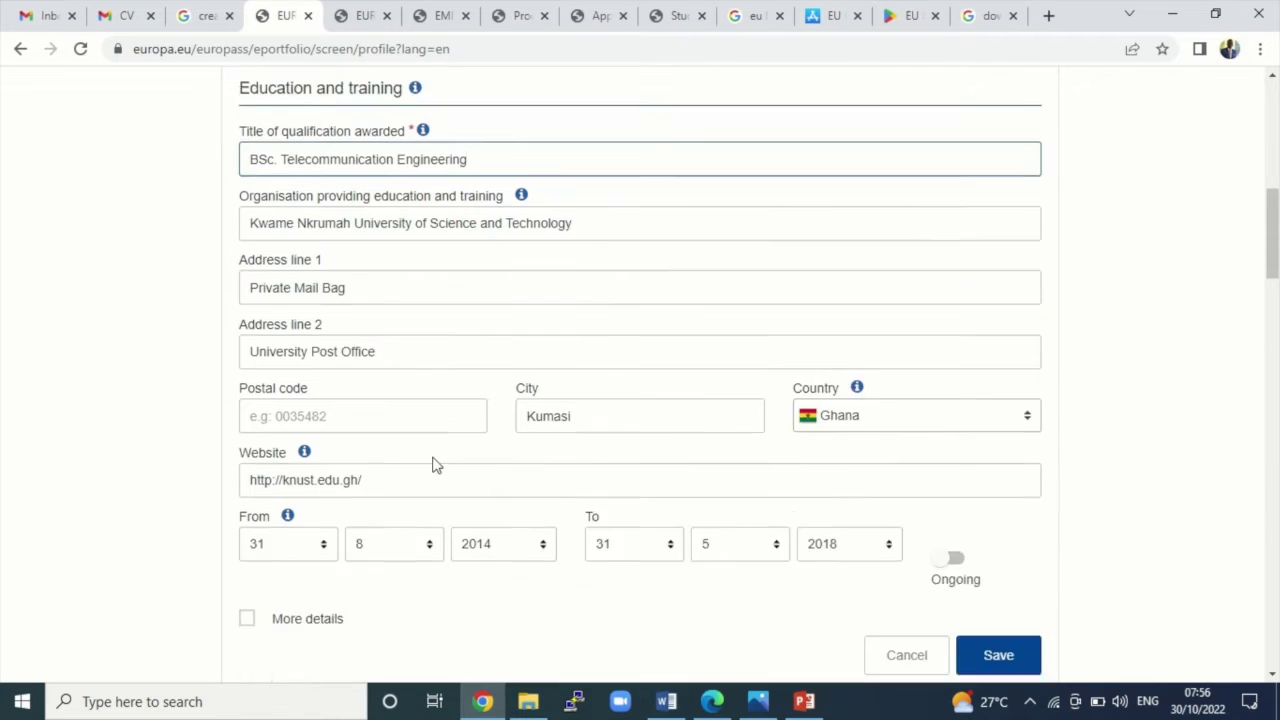
scroll(455, 553, down, 3)
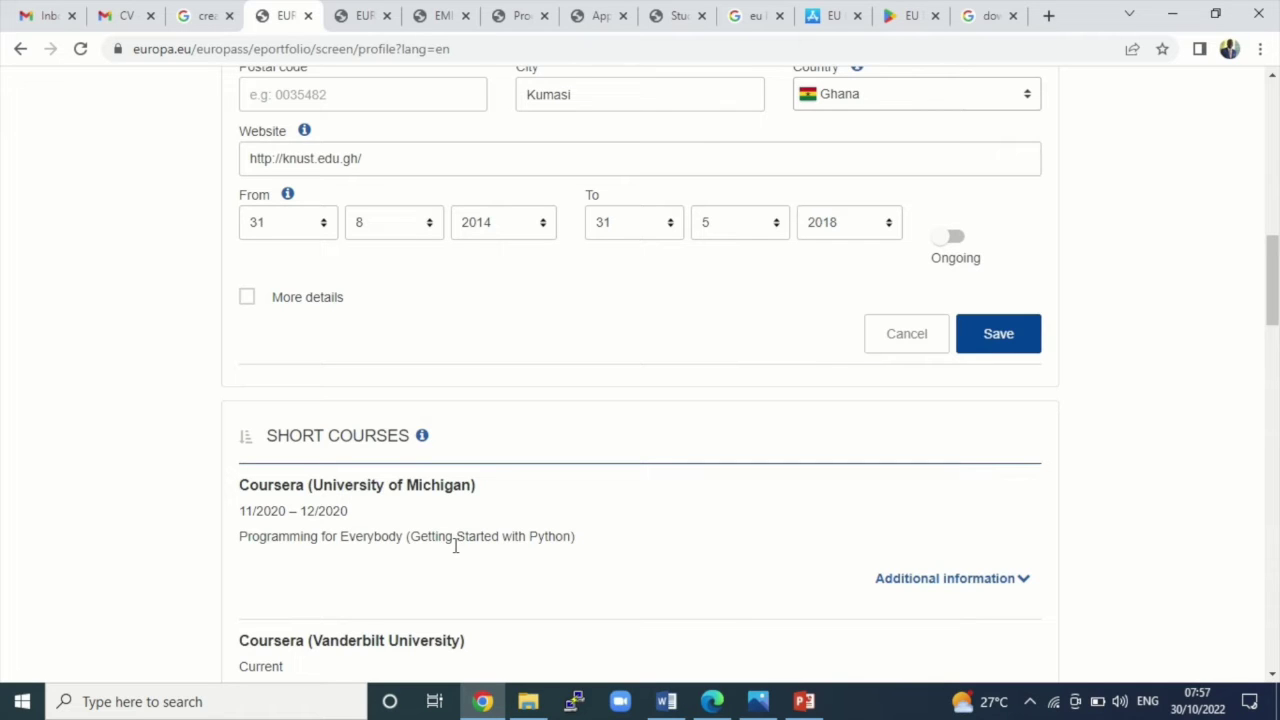
Leave the profile for the My Europass dashboard without saving changes to the open entry.
scroll(455, 545, down, 20)
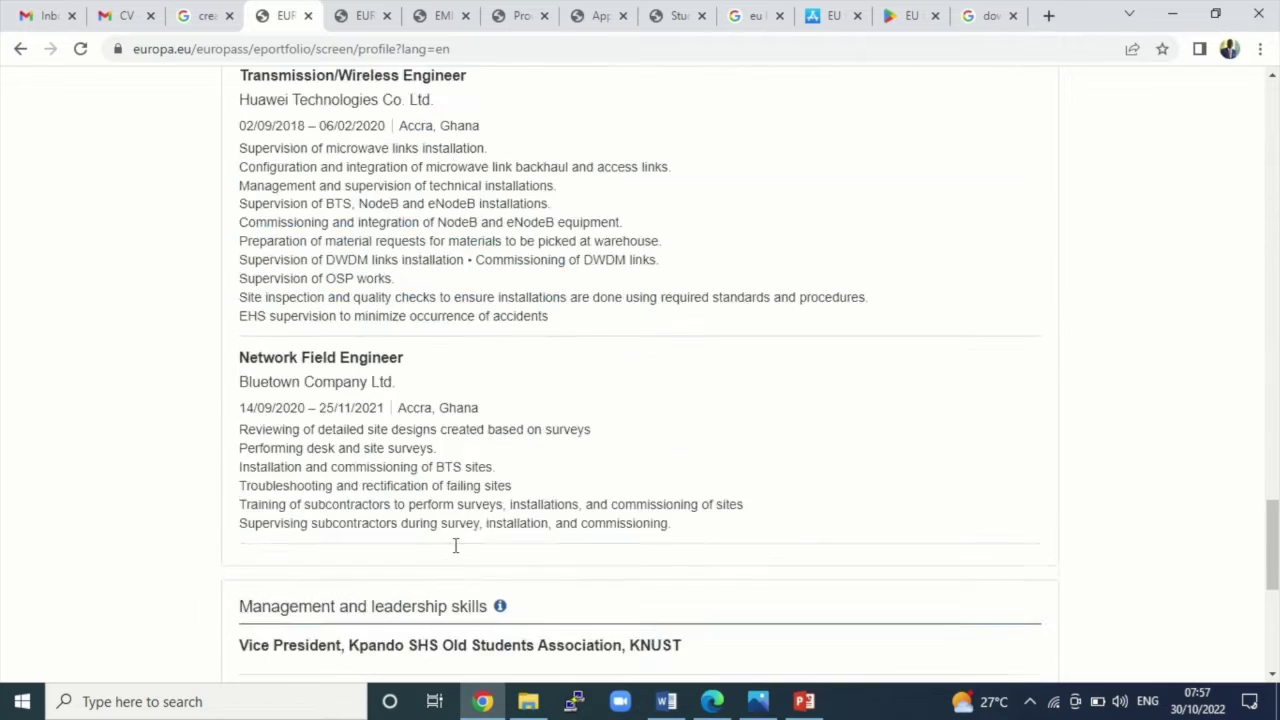
scroll(475, 545, up, 20)
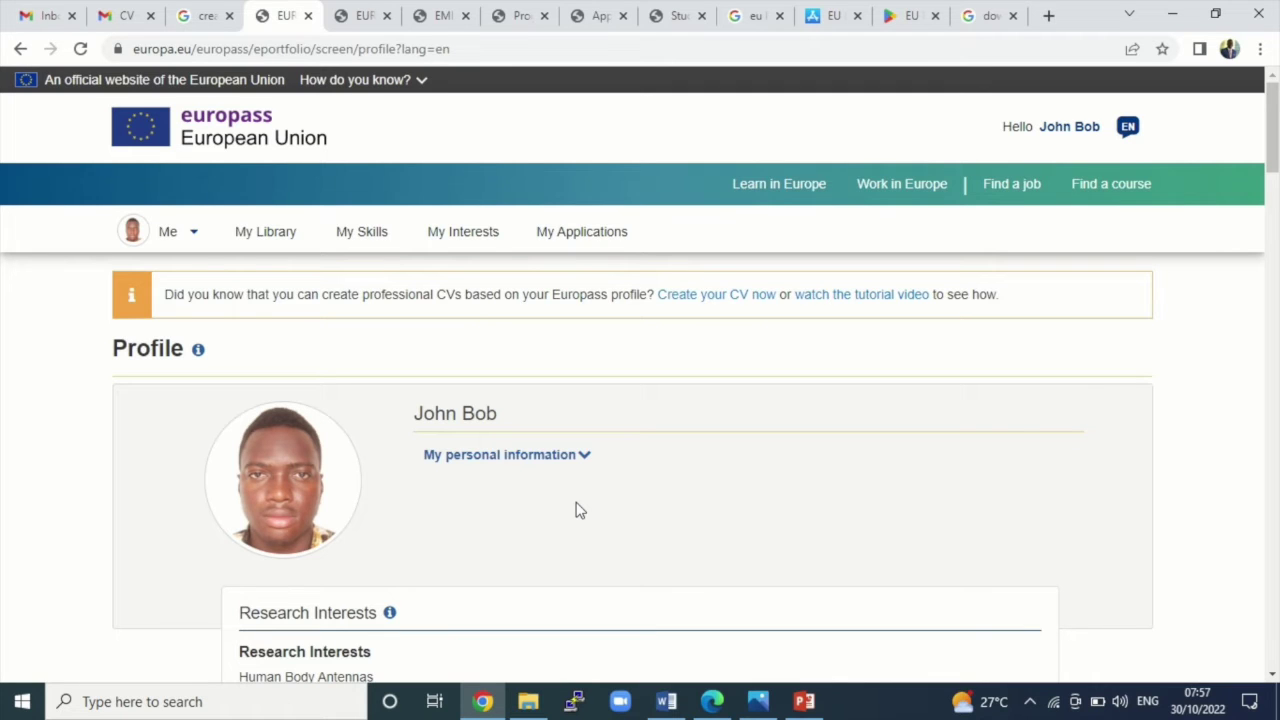
click(155, 243)
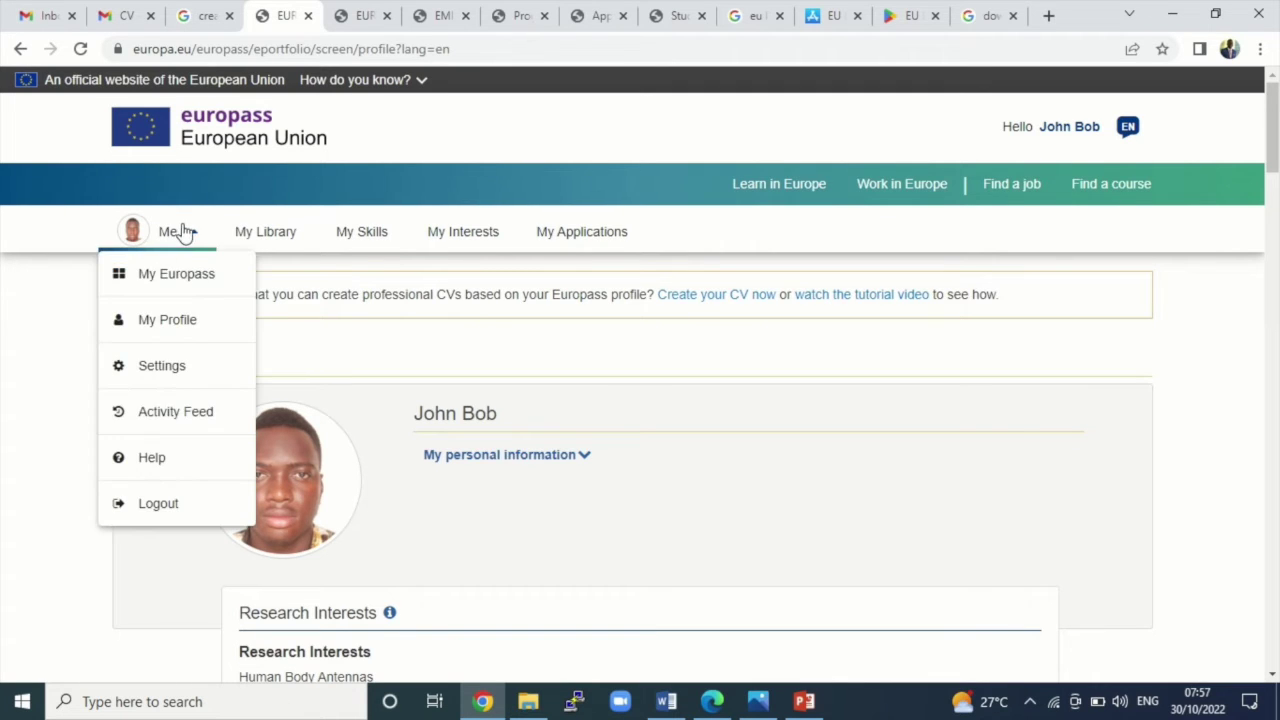
click(195, 291)
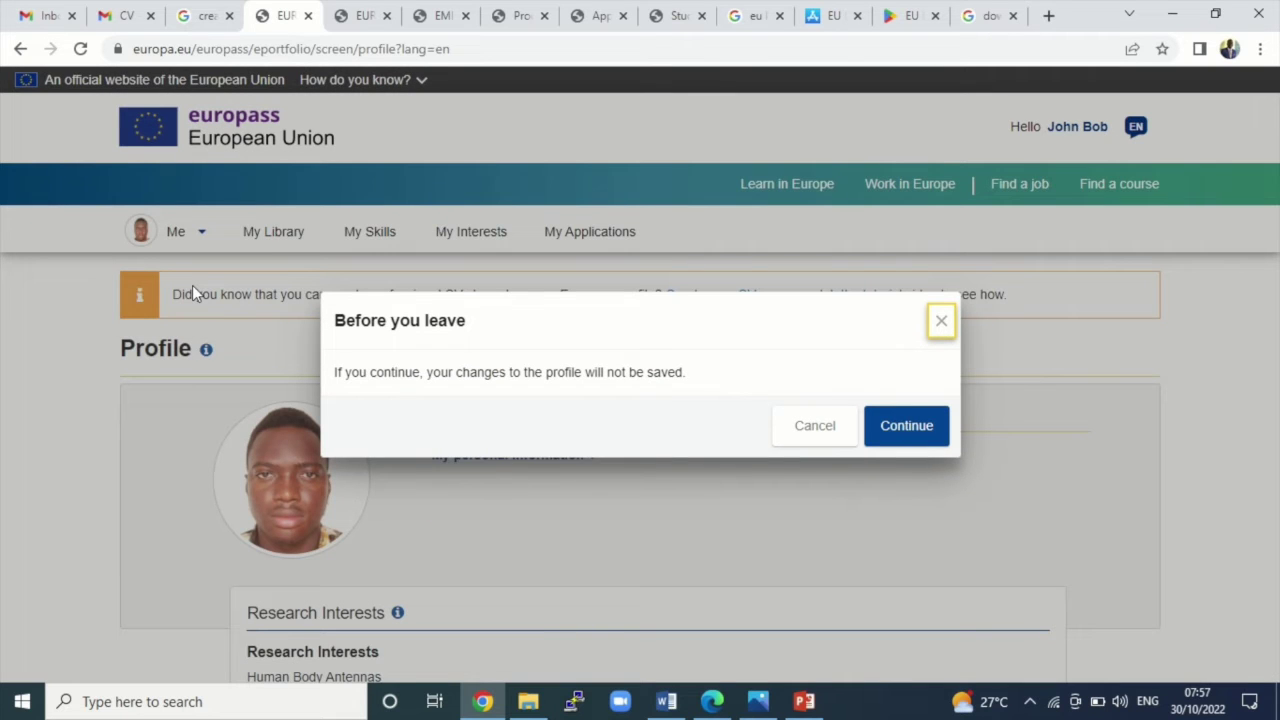
click(906, 426)
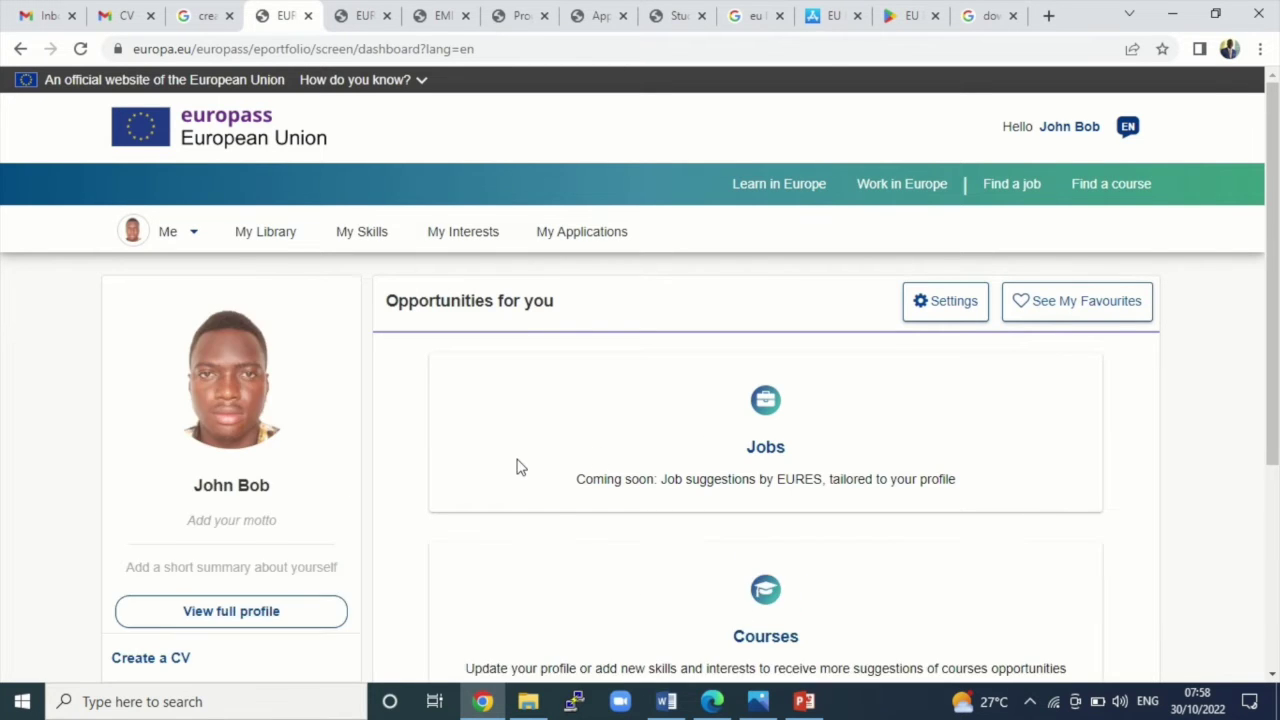
Create a CV from the profile, discarding the unfinished draft, and continue past the section selection to the Edit stage.
scroll(518, 467, down, 3)
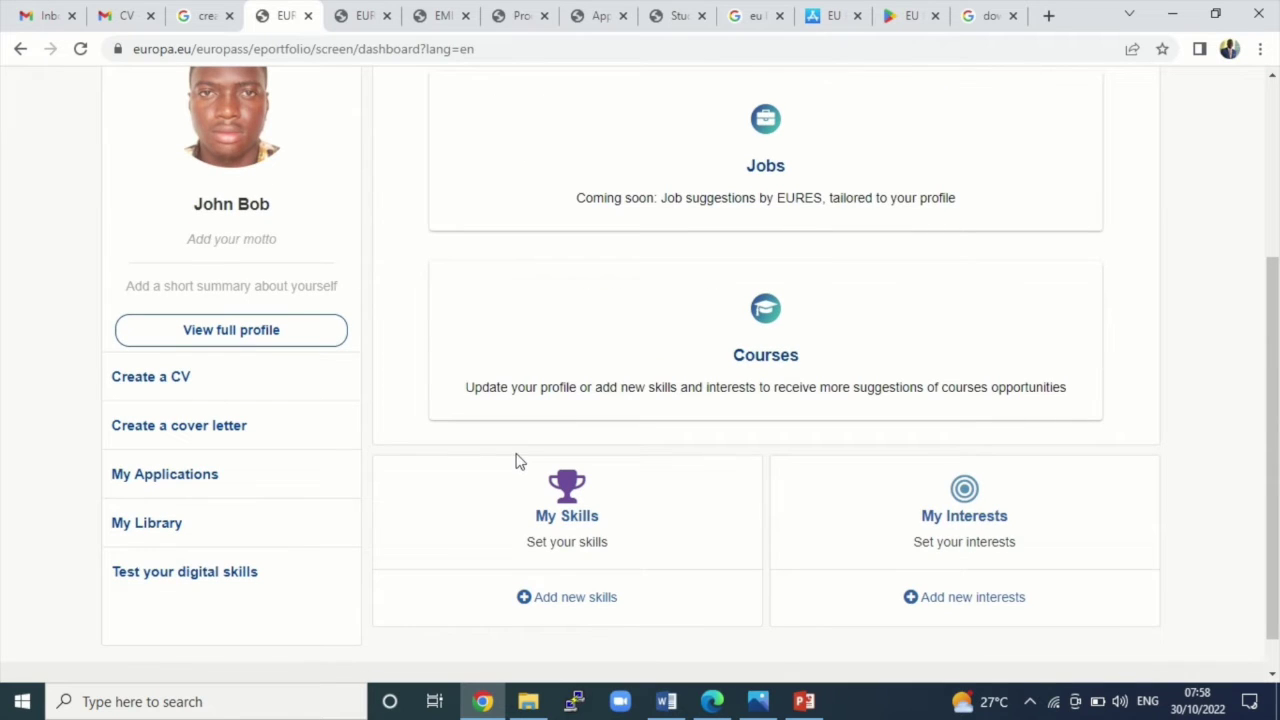
click(175, 387)
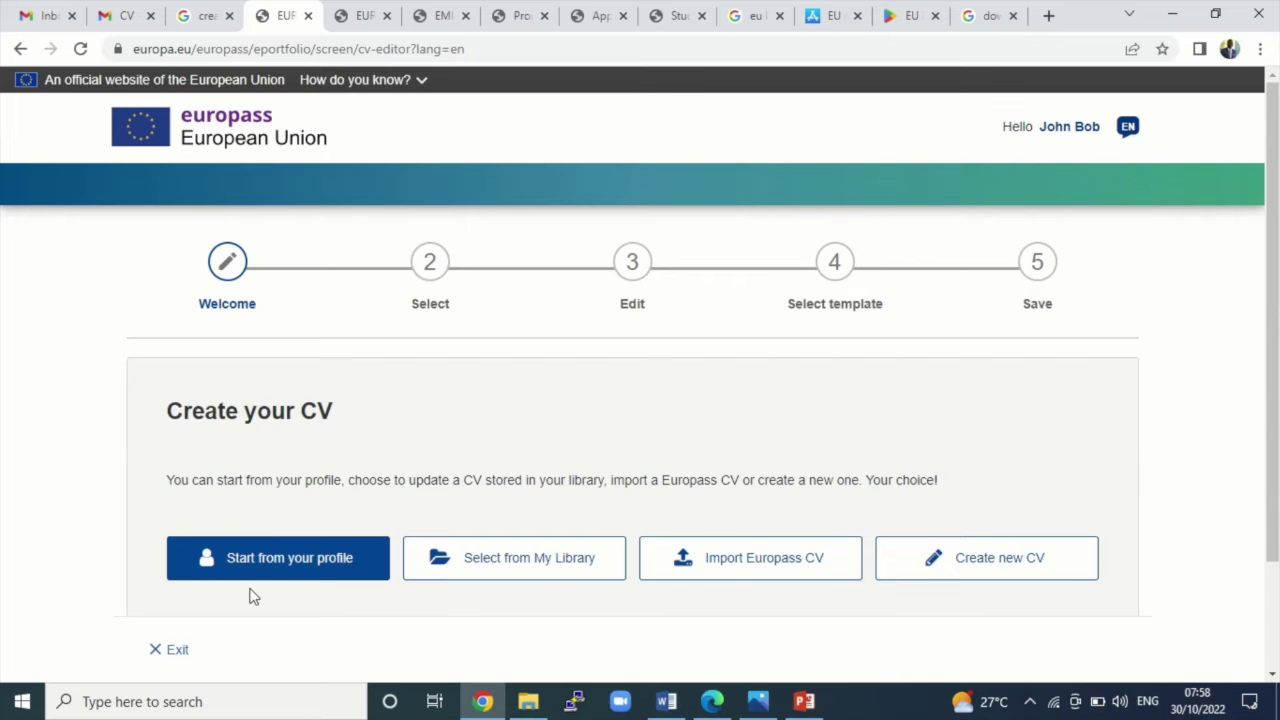
scroll(486, 537, down, 2)
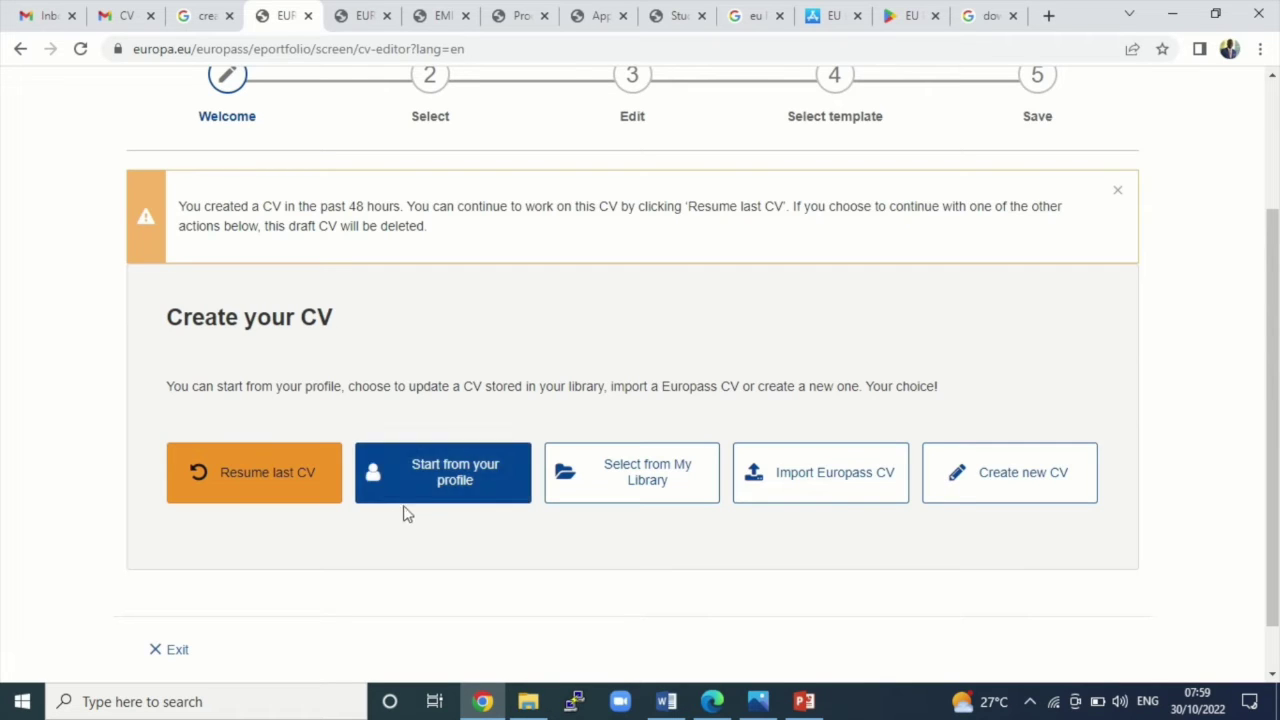
click(440, 483)
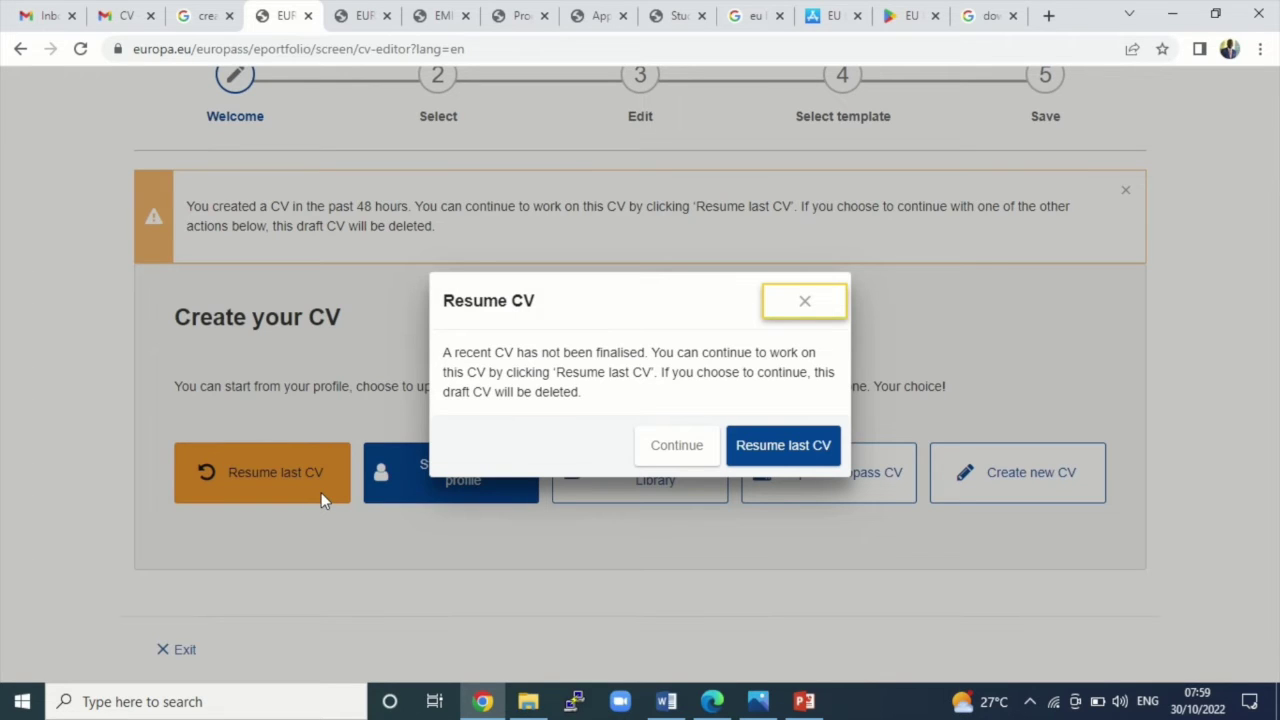
click(663, 450)
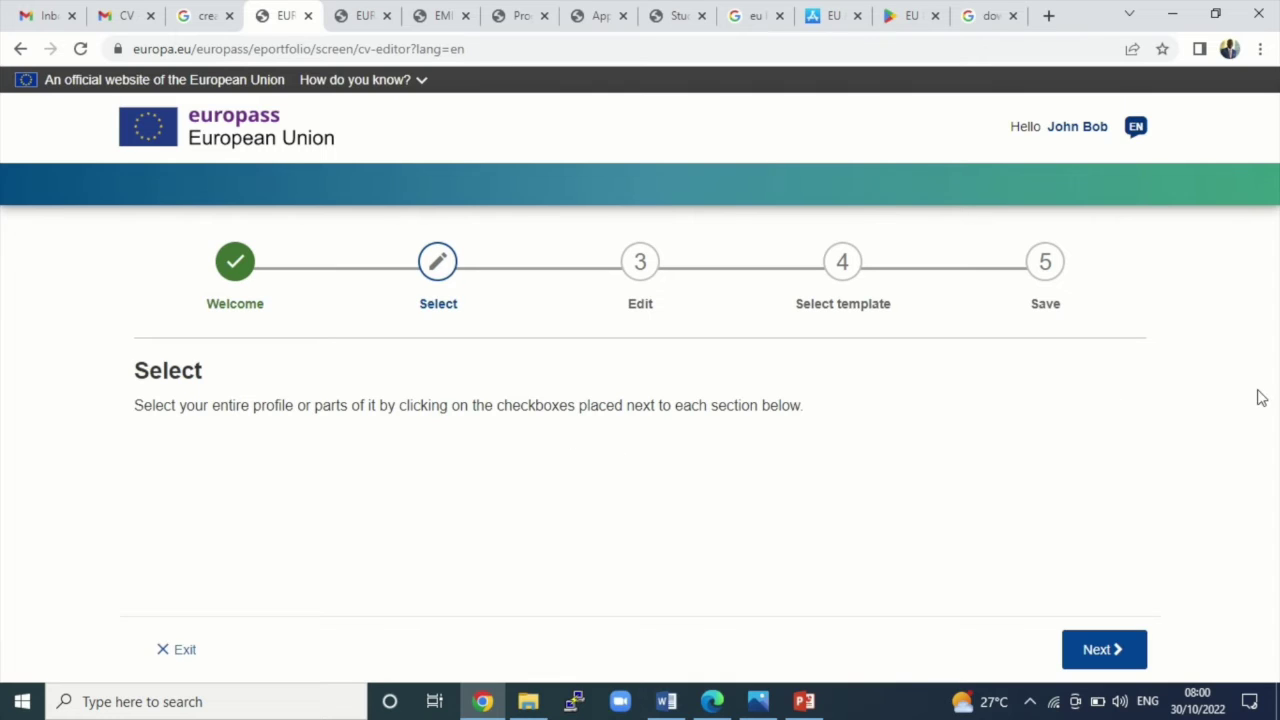
click(1096, 663)
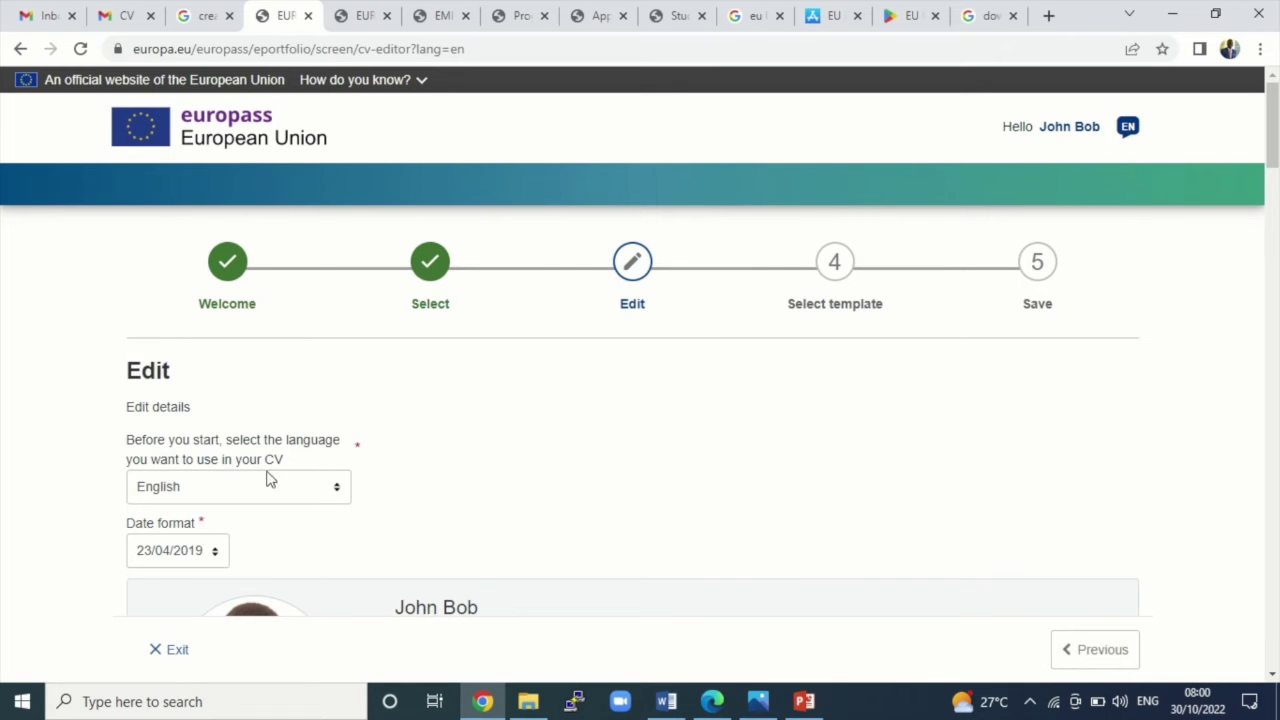
Review the Edit page of the CV, from the language, date format and personal information through all sections to Language skills.
scroll(302, 434, down, 15)
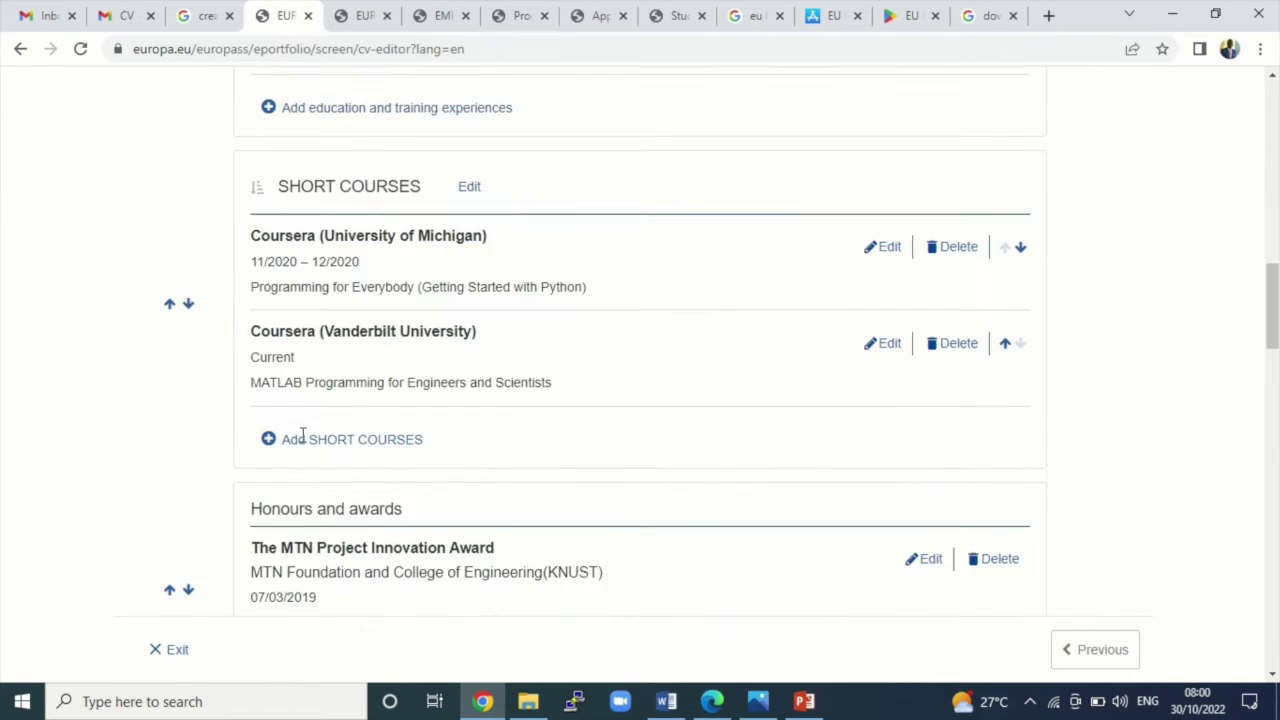
scroll(301, 434, down, 5)
scroll(301, 434, up, 20)
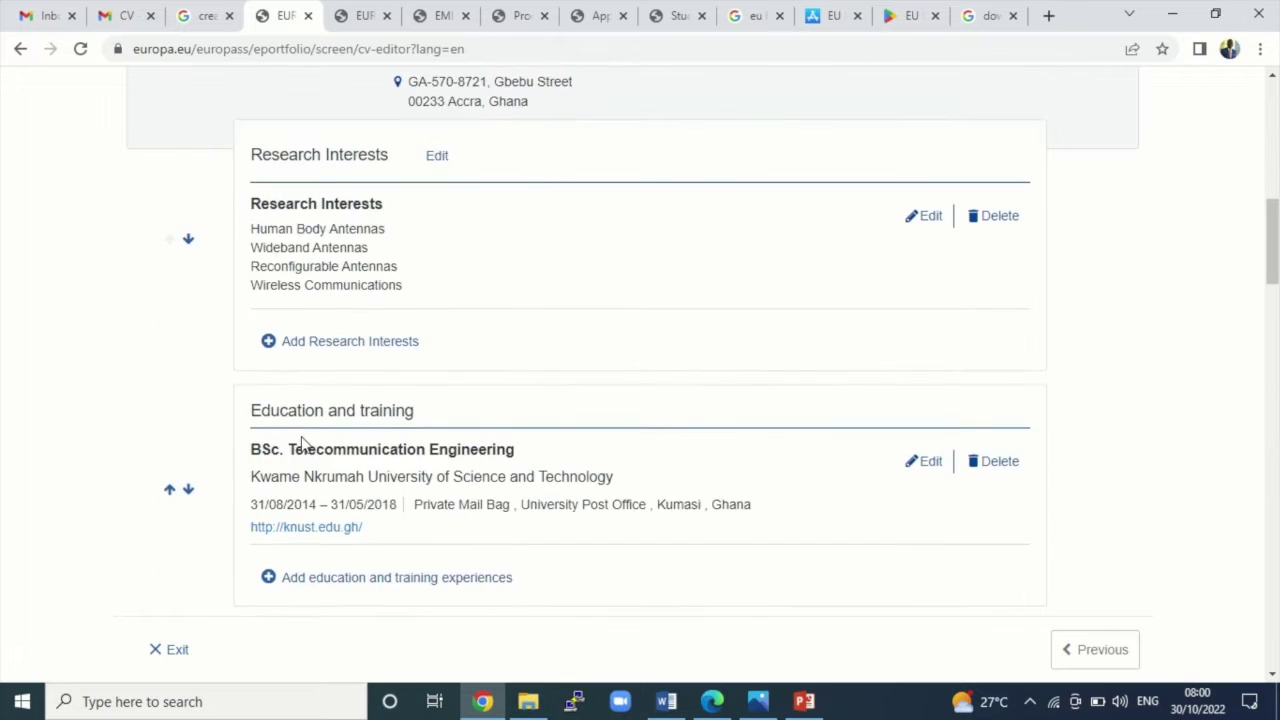
scroll(271, 400, up, 3)
scroll(277, 414, down, 5)
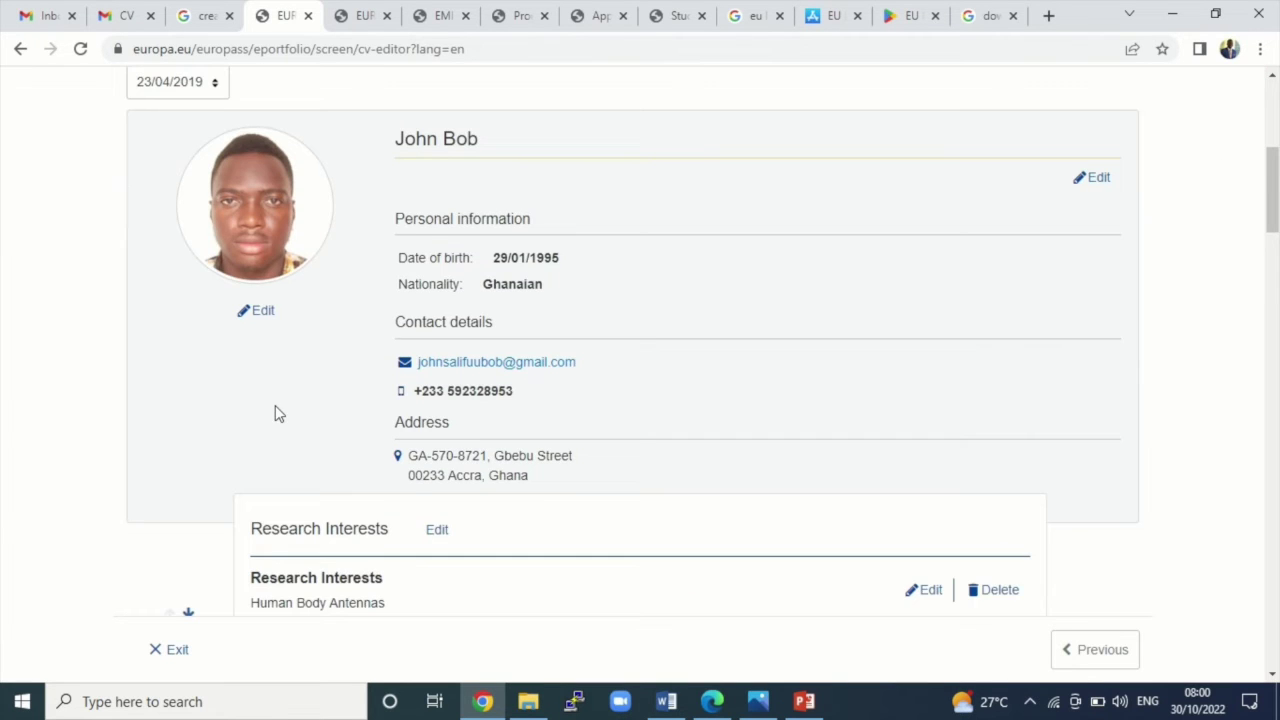
scroll(278, 418, down, 5)
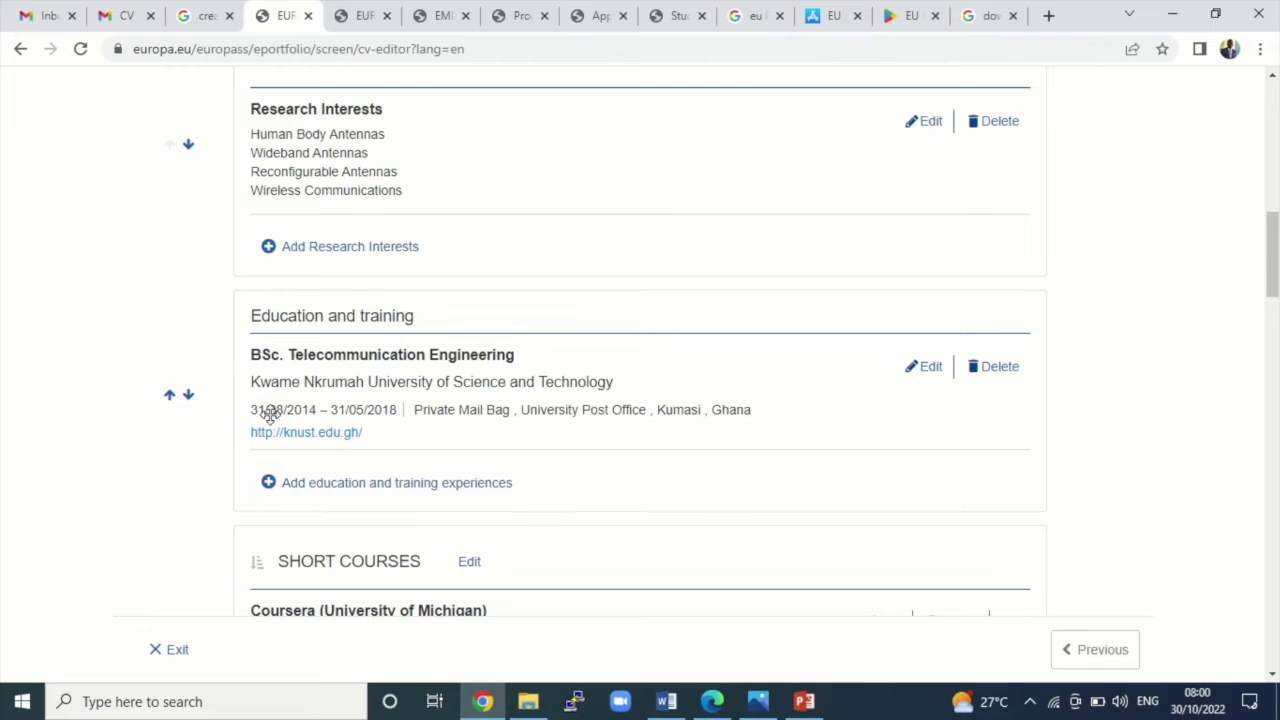
scroll(271, 414, down, 2)
scroll(271, 418, down, 12)
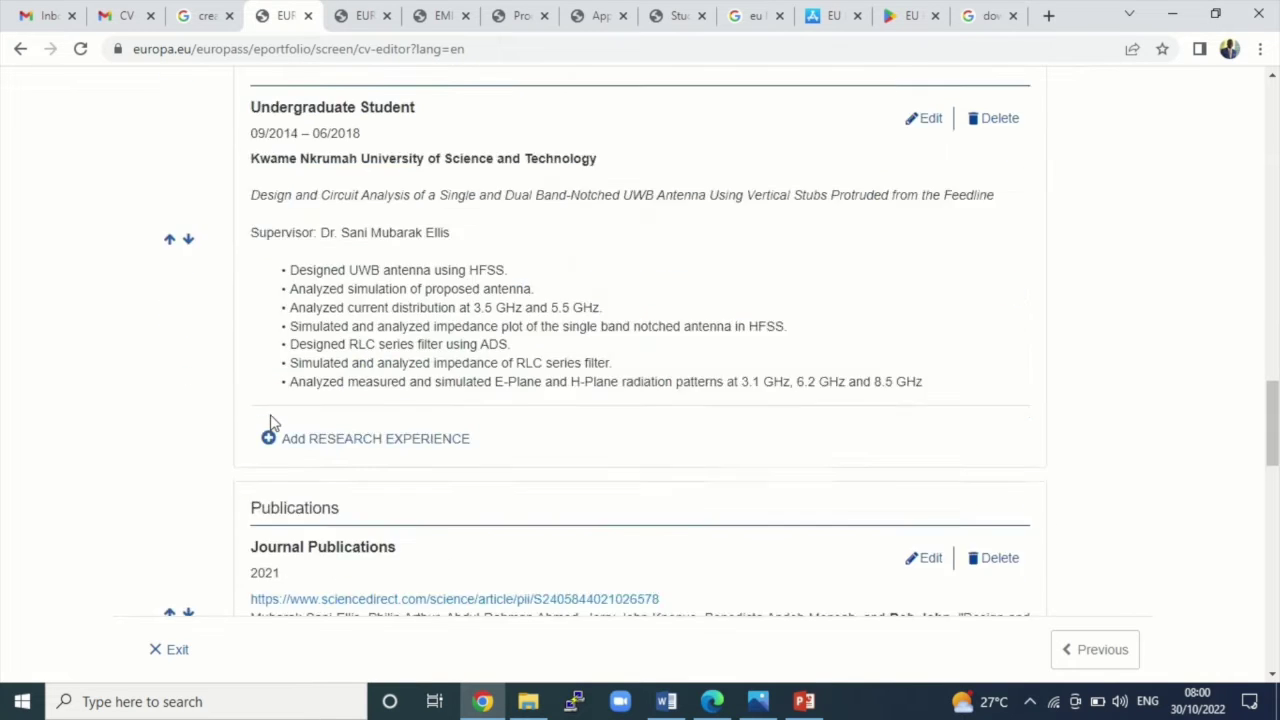
scroll(270, 420, down, 5)
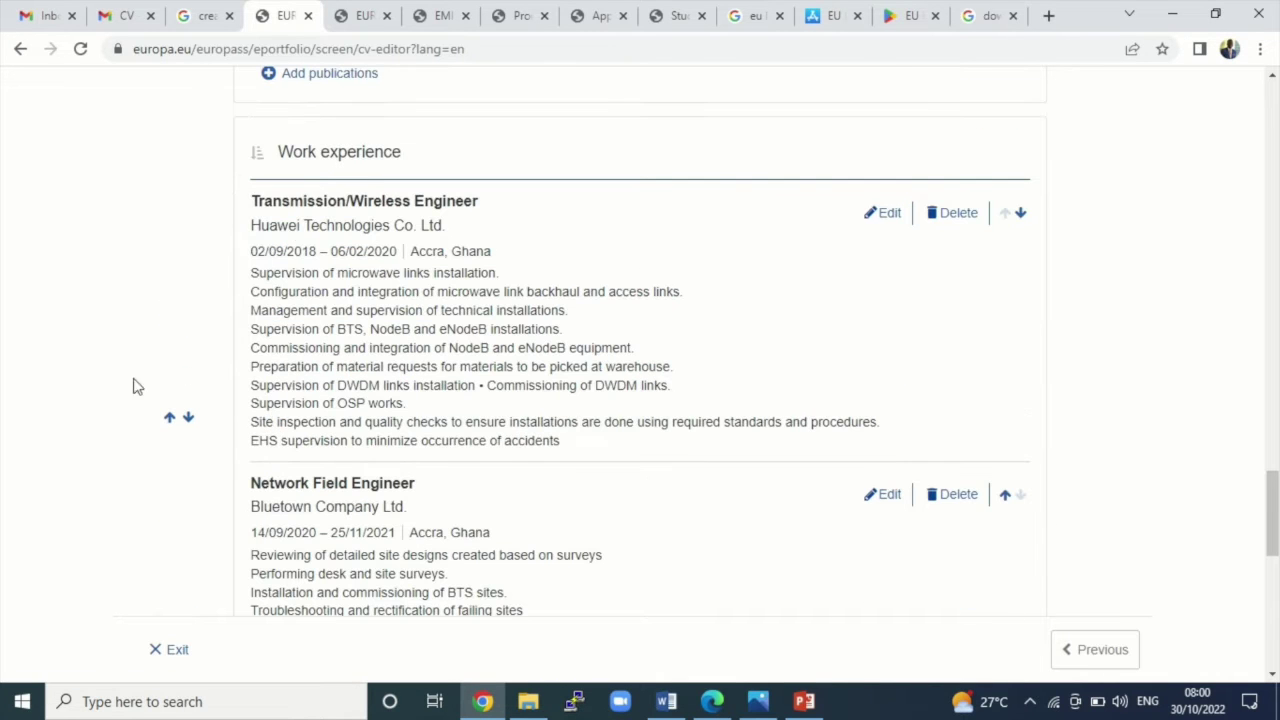
scroll(460, 346, down, 10)
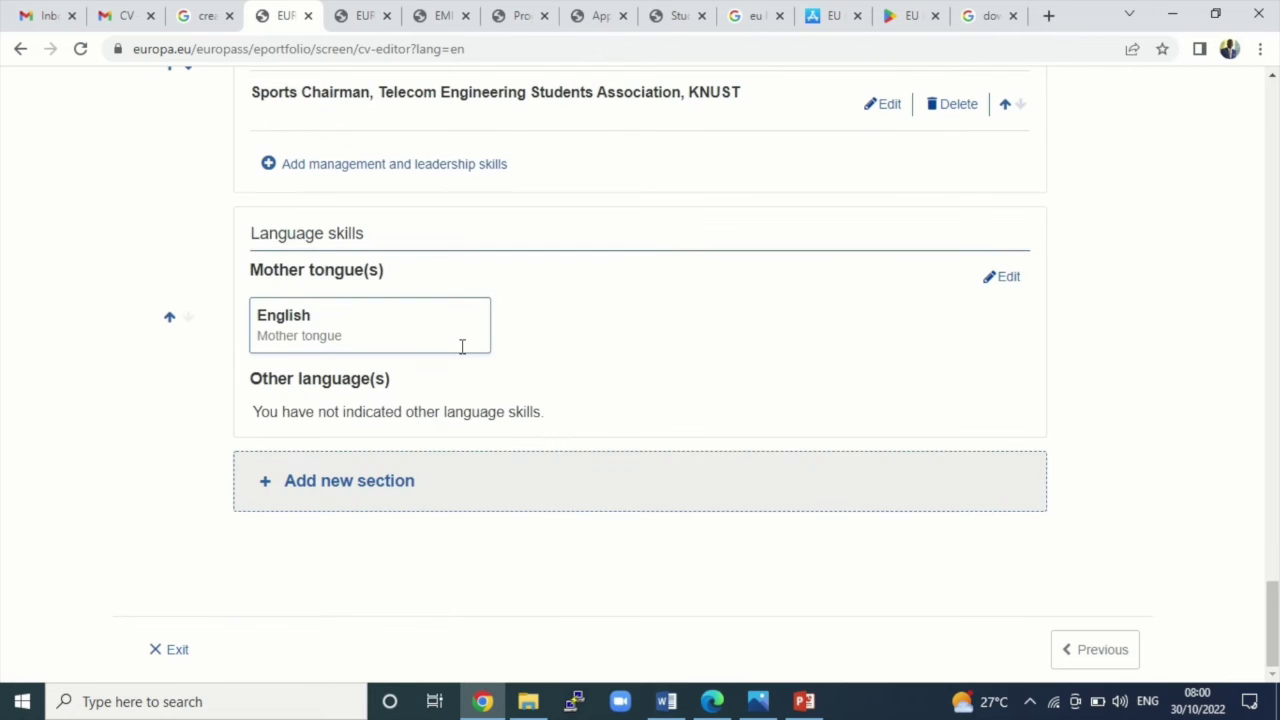
scroll(462, 346, up, 15)
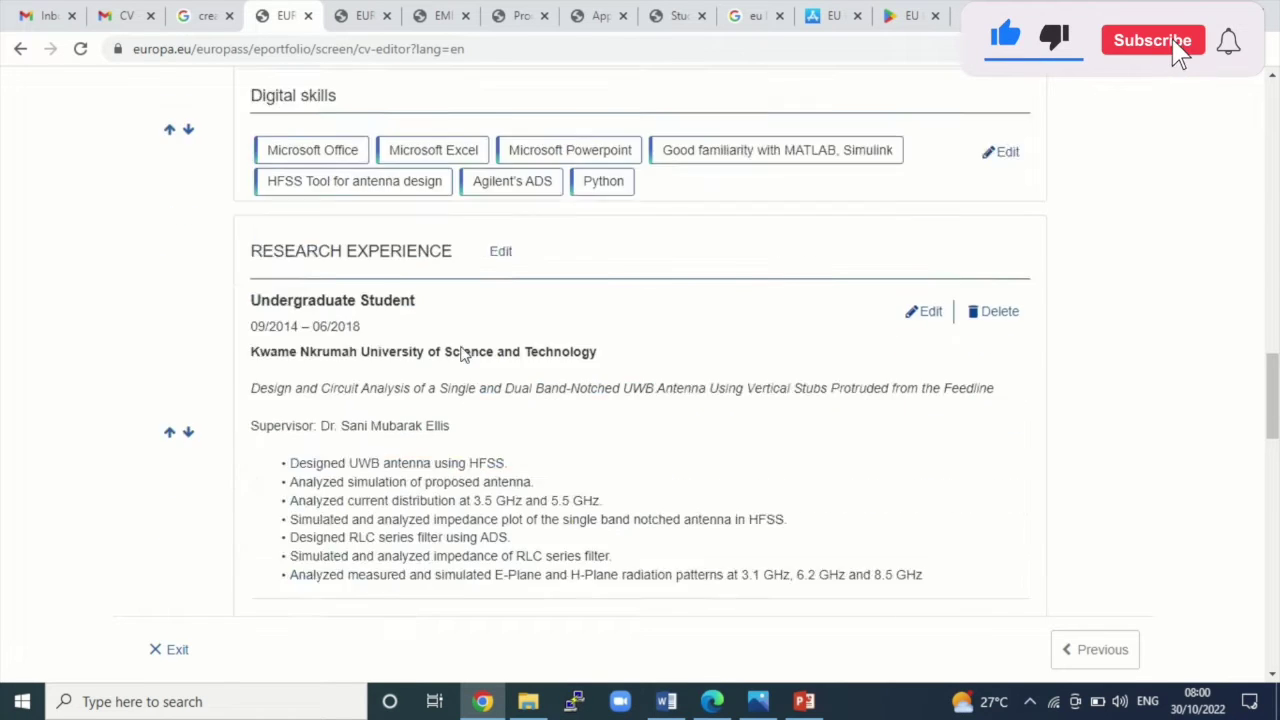
scroll(462, 355, up, 10)
middle_click(457, 343)
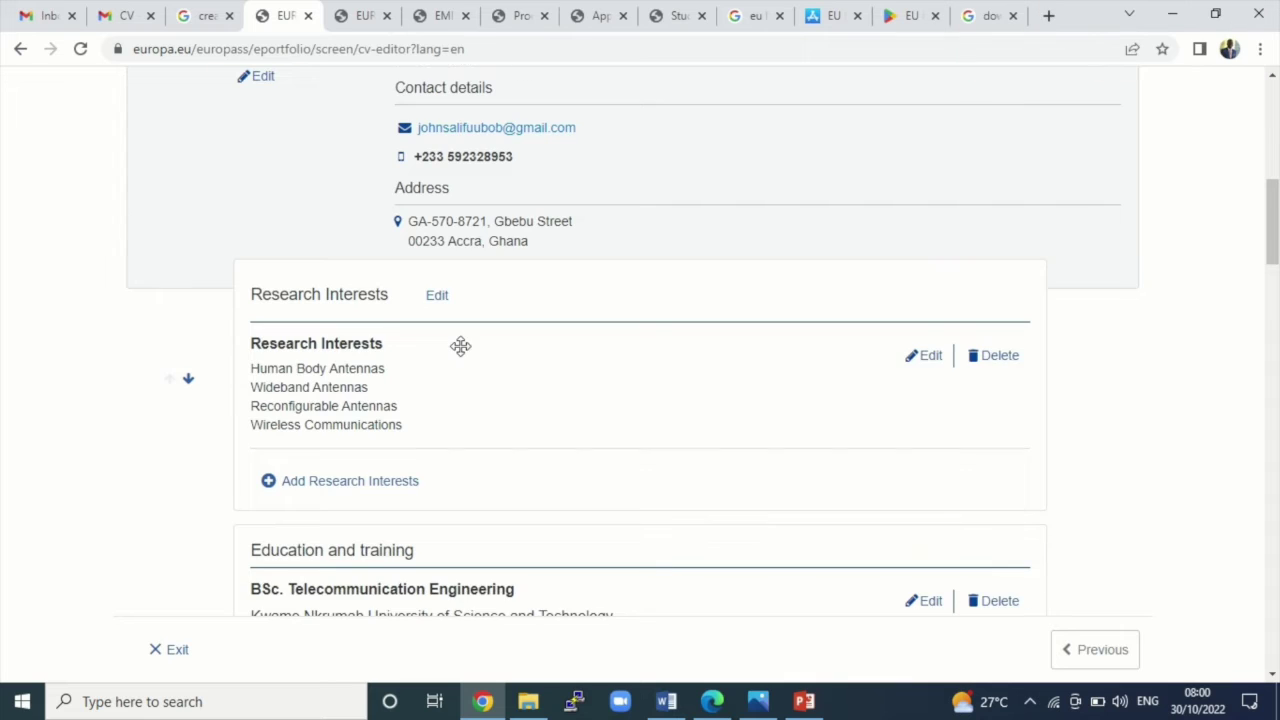
scroll(460, 345, up, 3)
click(460, 345)
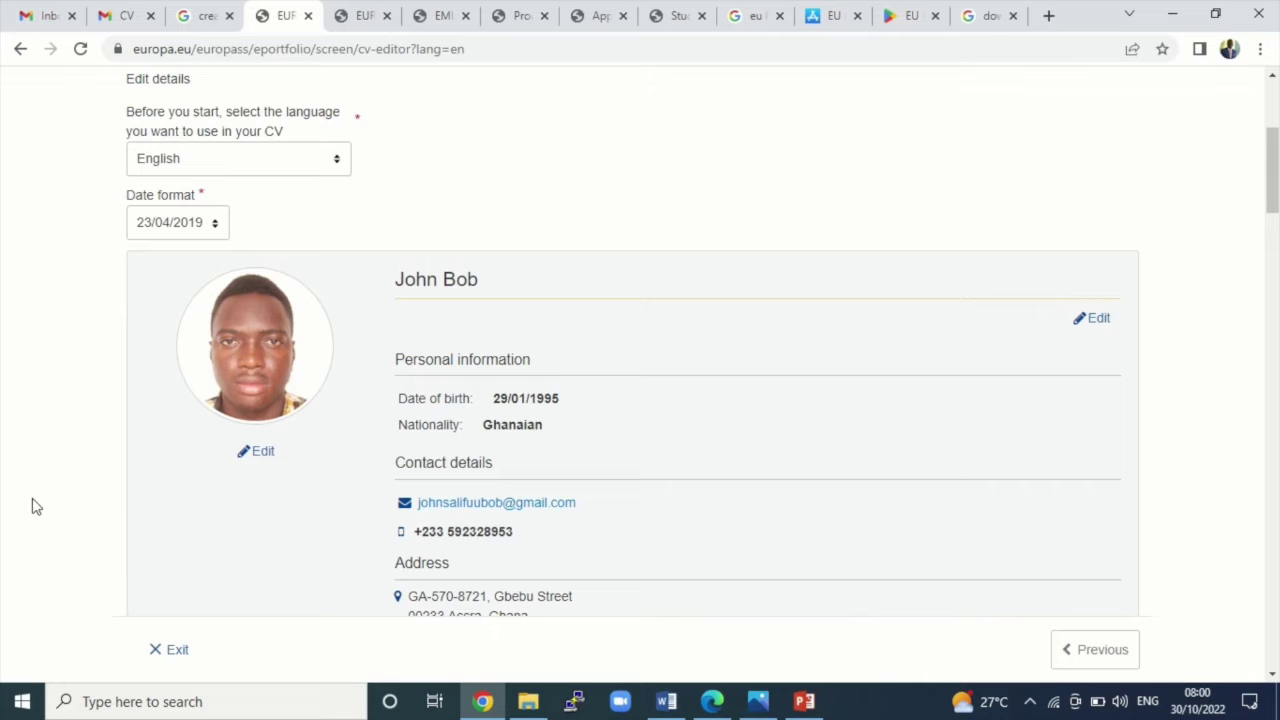
scroll(33, 507, down, 3)
scroll(33, 507, down, 3)
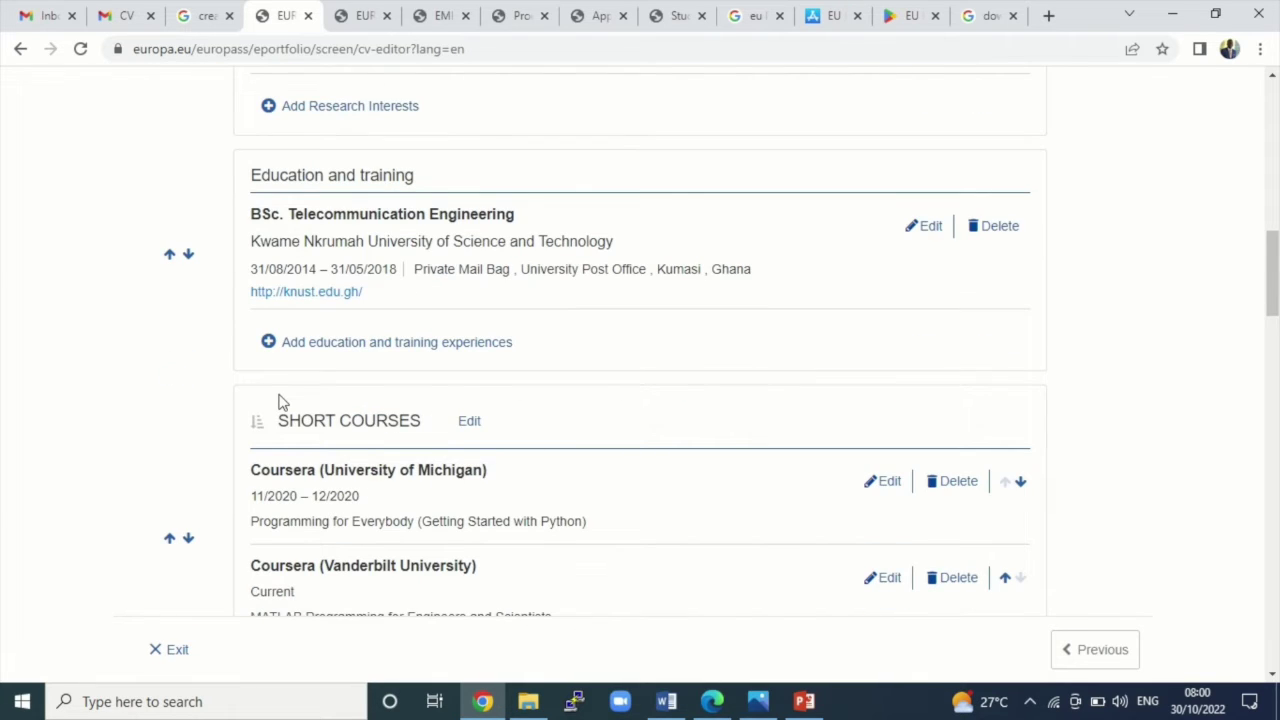
scroll(280, 400, down, 15)
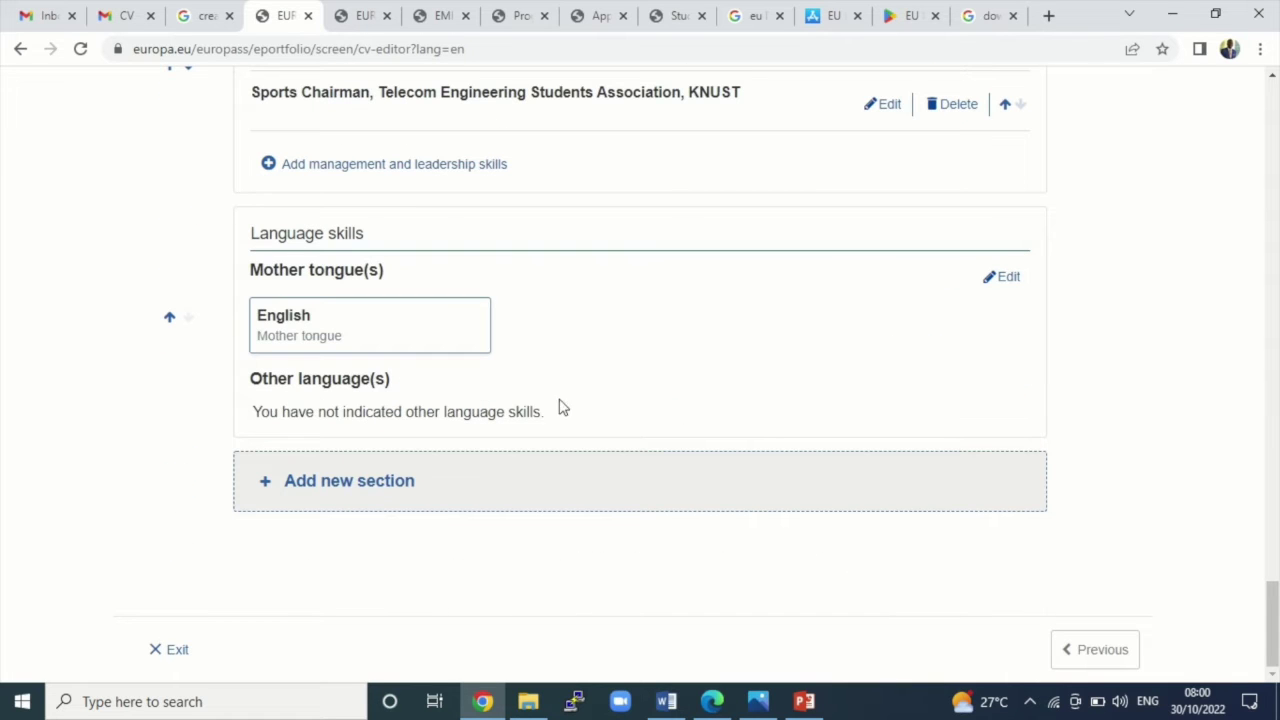
scroll(735, 488, up, 15)
scroll(744, 485, up, 15)
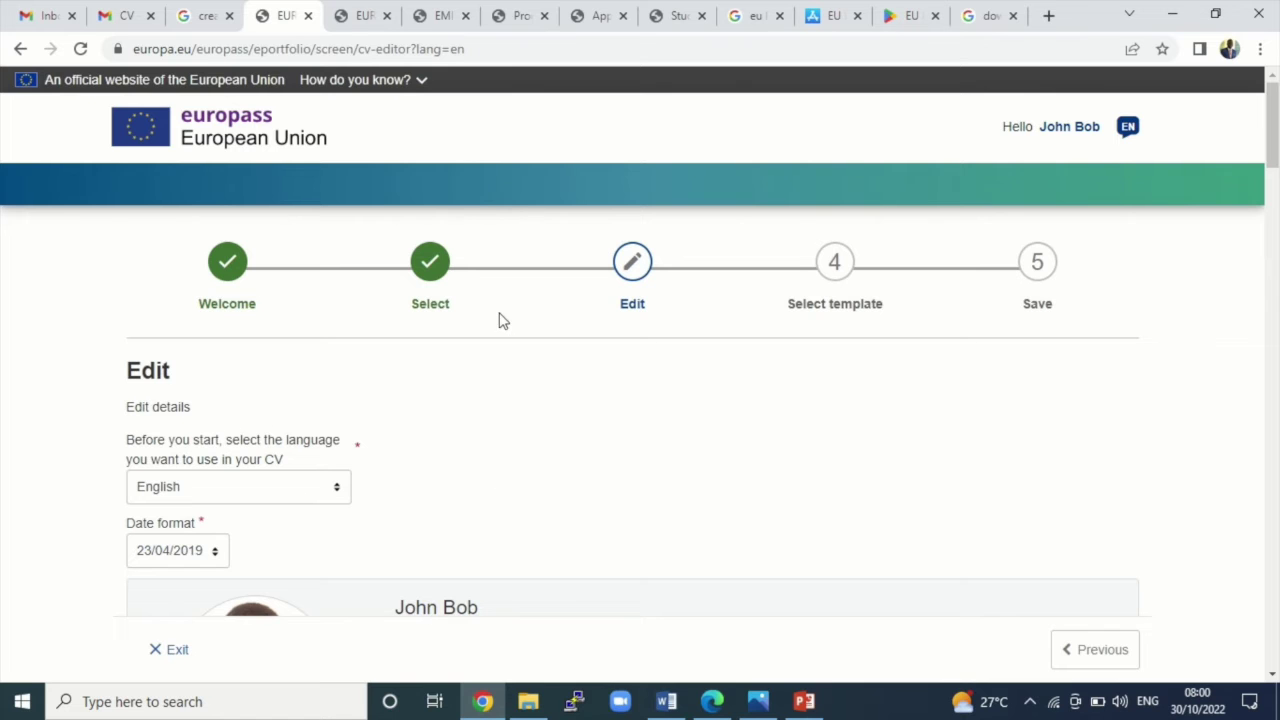
scroll(189, 480, down, 5)
scroll(189, 480, up, 5)
scroll(237, 466, down, 3)
mouse_move(563, 22)
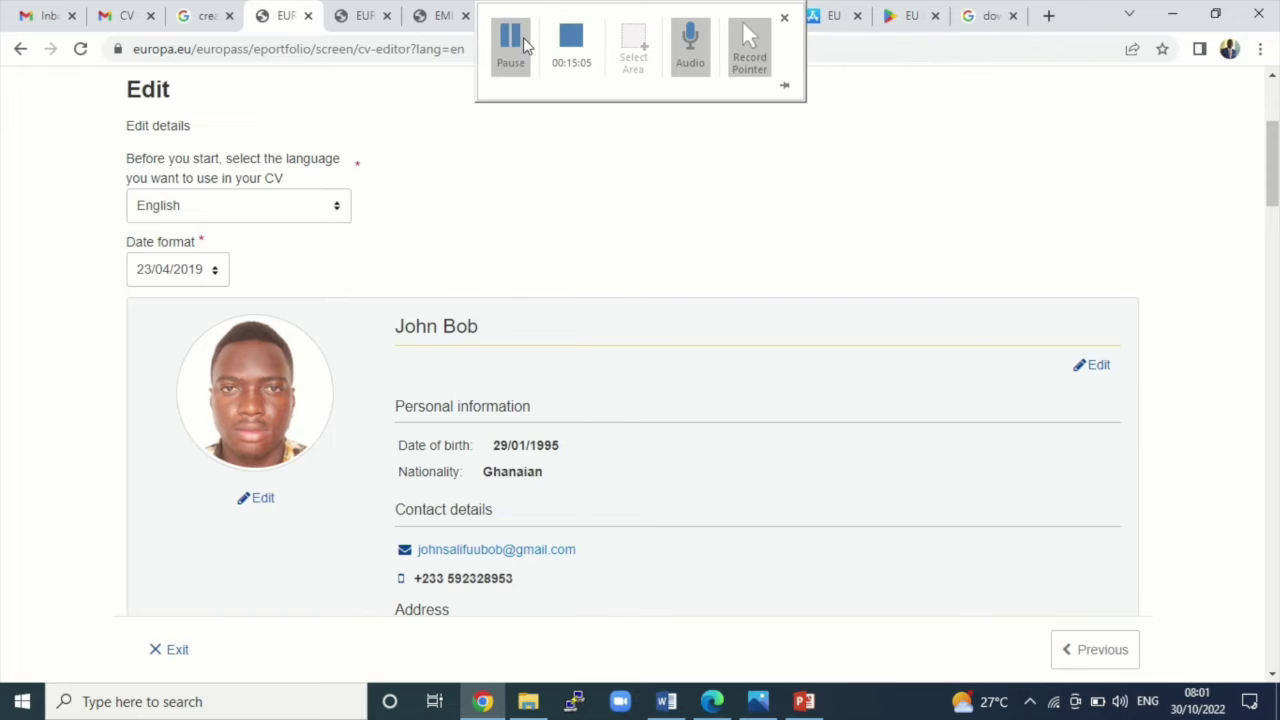
click(523, 37)
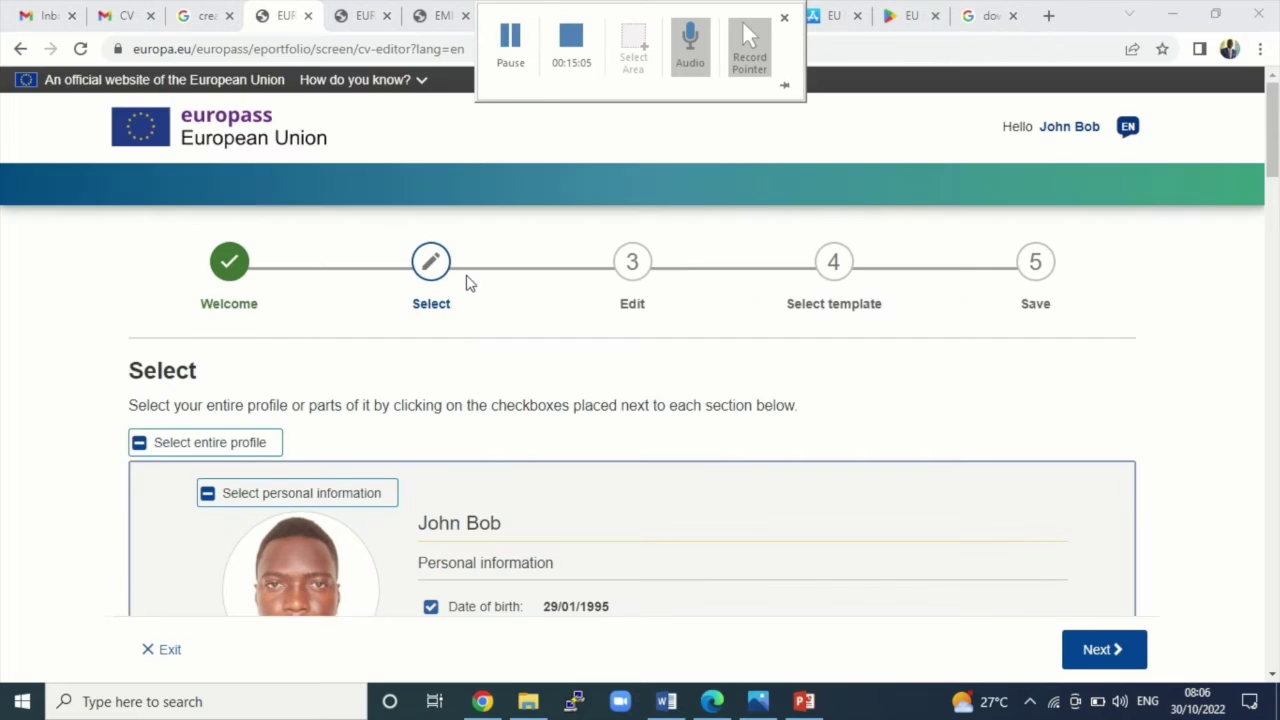
Include the Gender field of the personal information in the profile selection for the CV.
scroll(460, 400, down, 3)
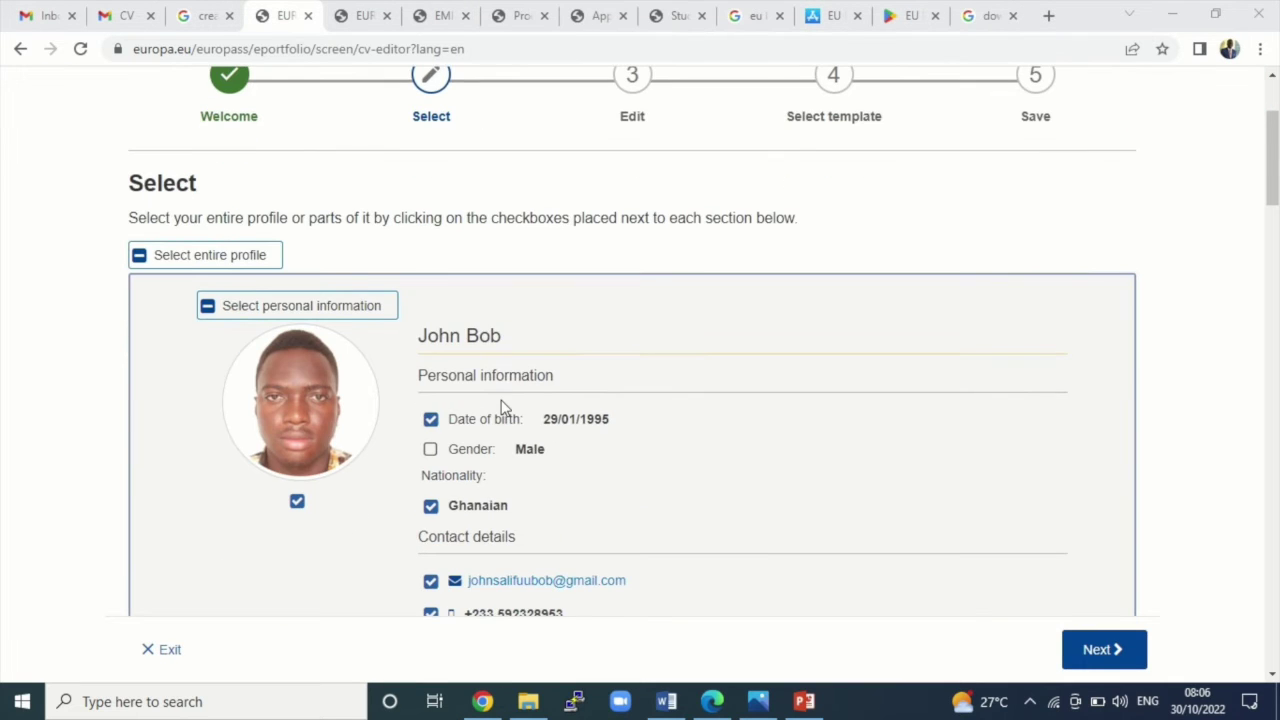
scroll(300, 391, up, 3)
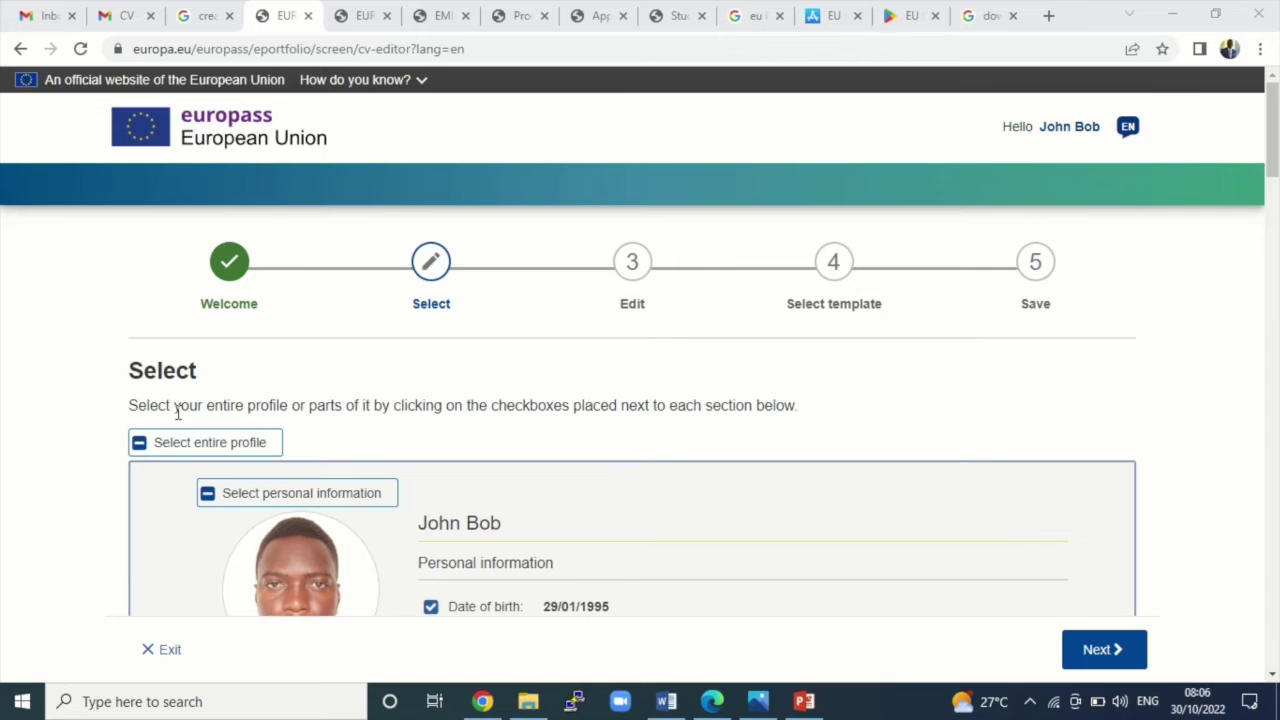
scroll(346, 420, down, 2)
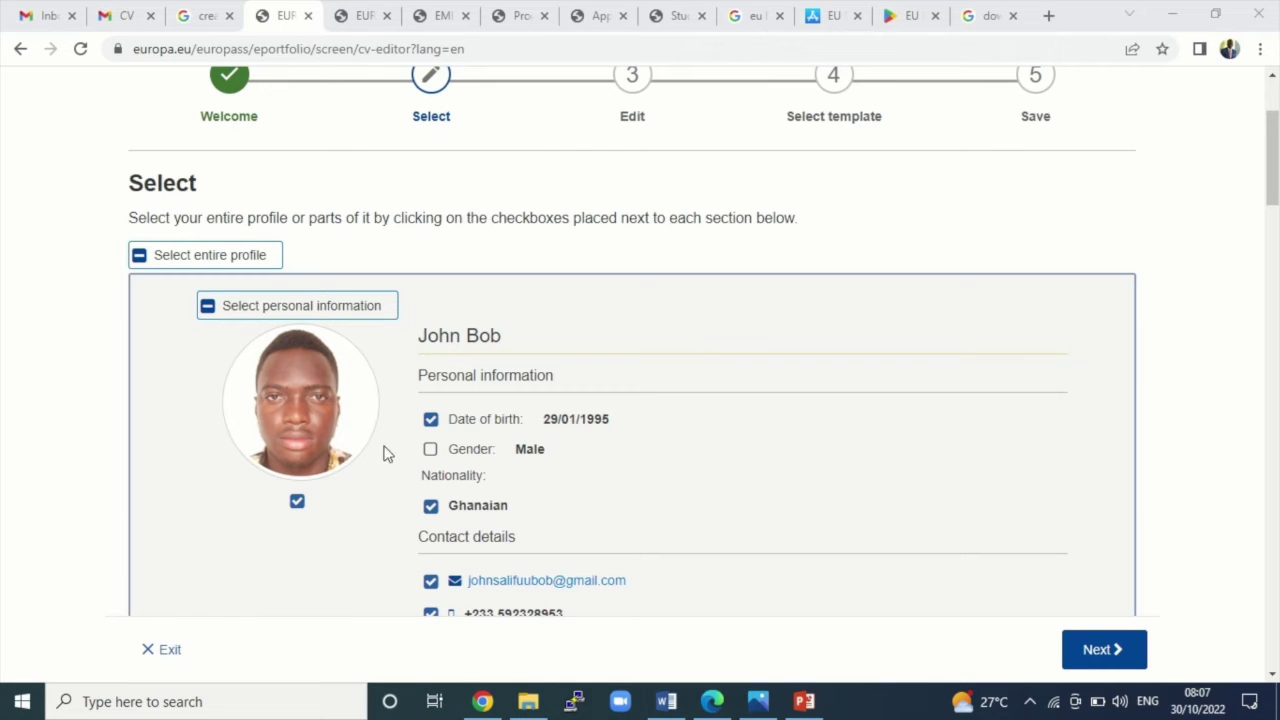
scroll(430, 427, down, 2)
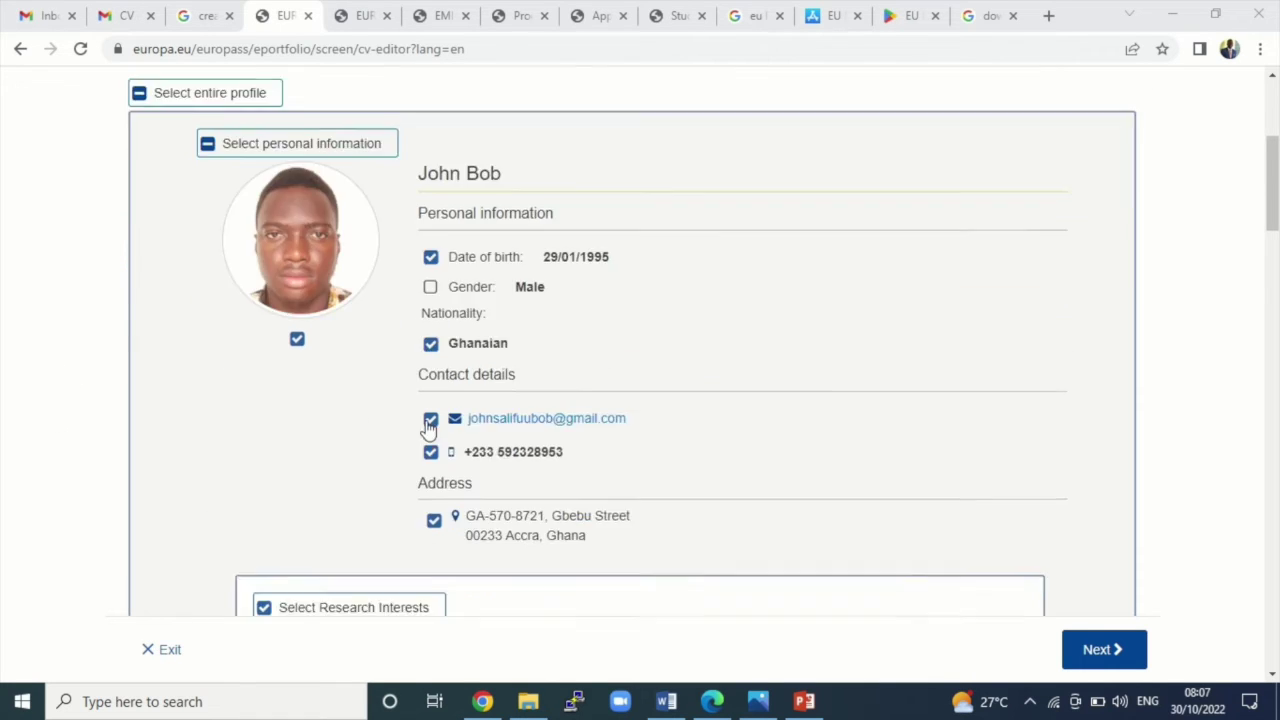
scroll(430, 427, down, 15)
scroll(427, 427, up, 10)
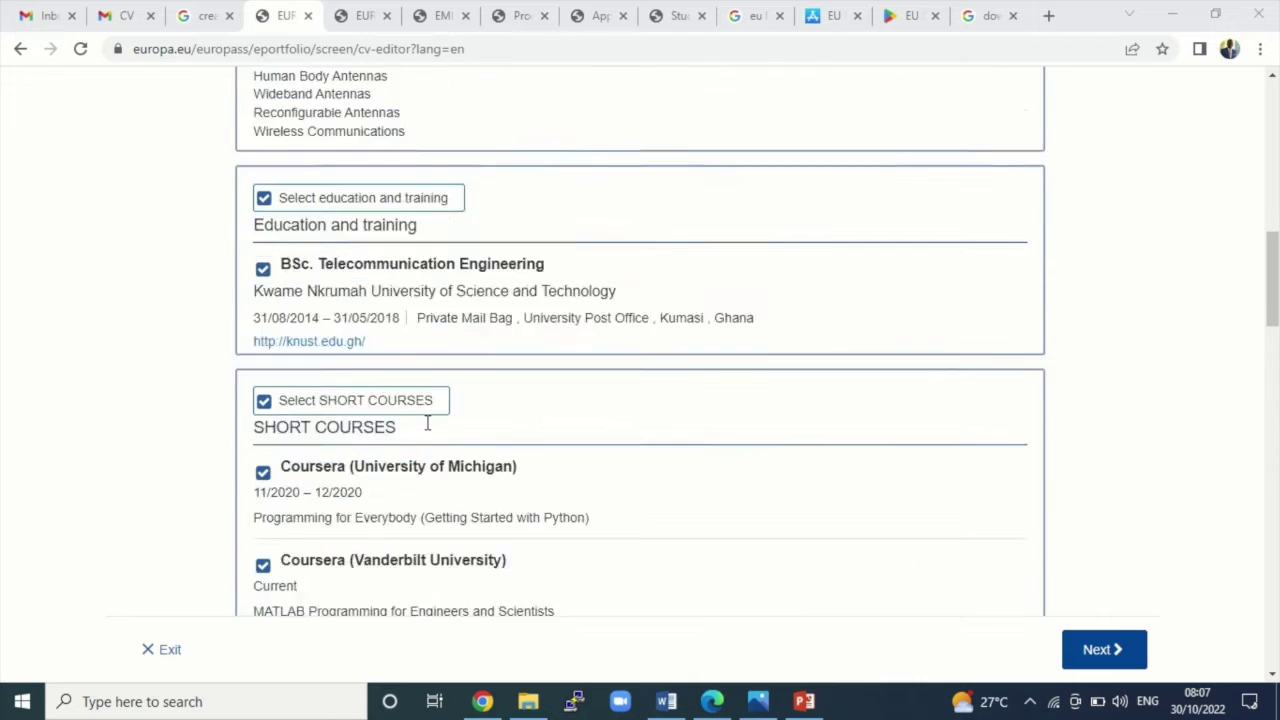
scroll(427, 423, up, 10)
scroll(428, 423, down, 3)
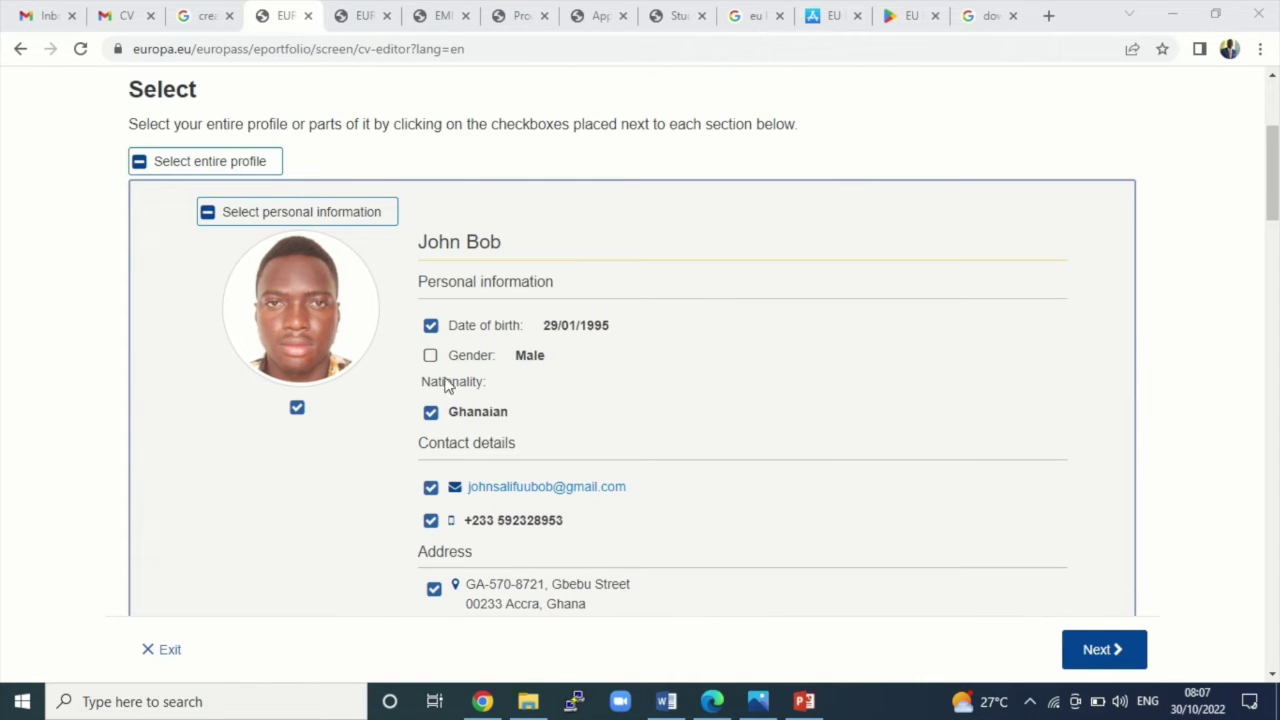
click(430, 357)
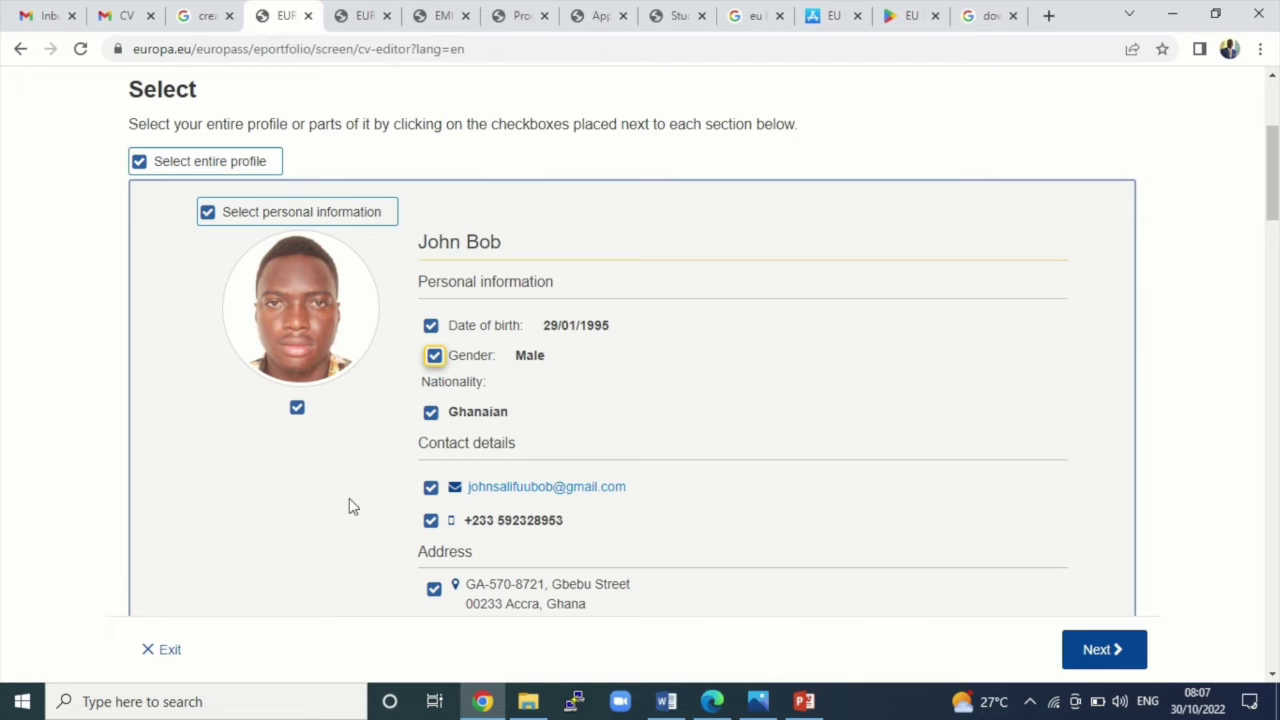
Check the selected profile sections down to Language skills and continue to the template selection, declining to edit the information.
scroll(349, 499, down, 3)
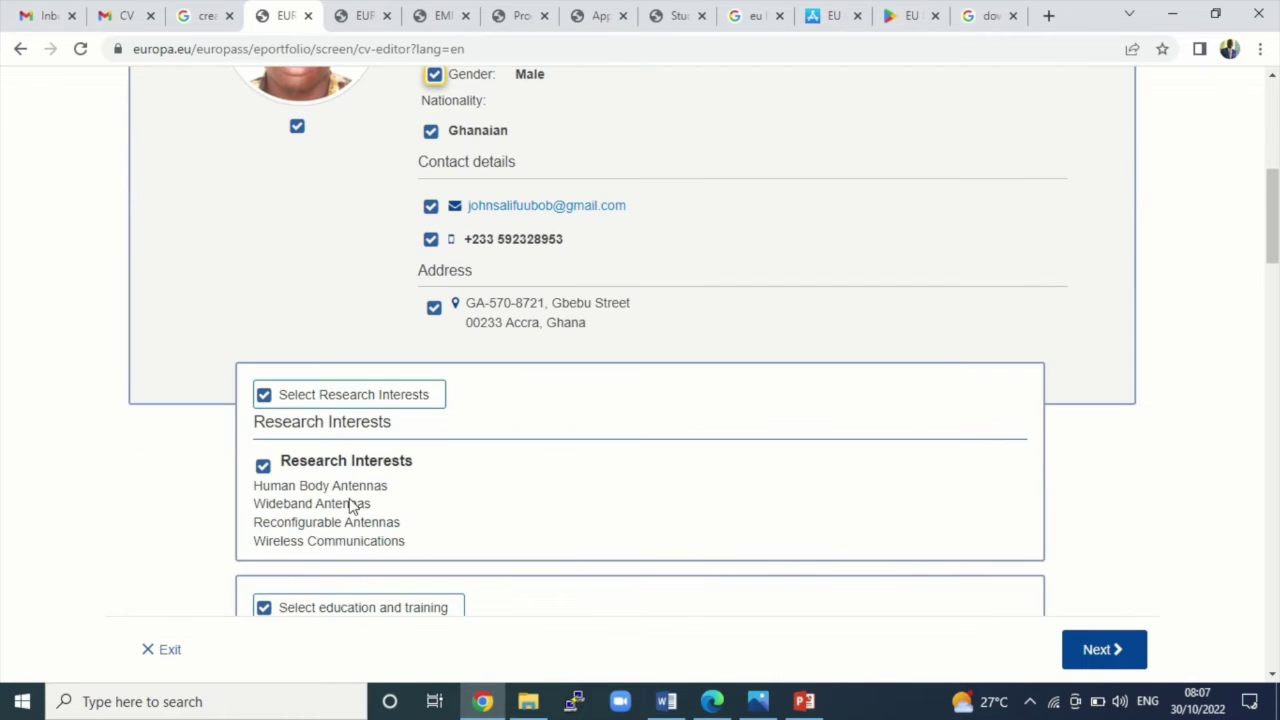
scroll(349, 499, down, 10)
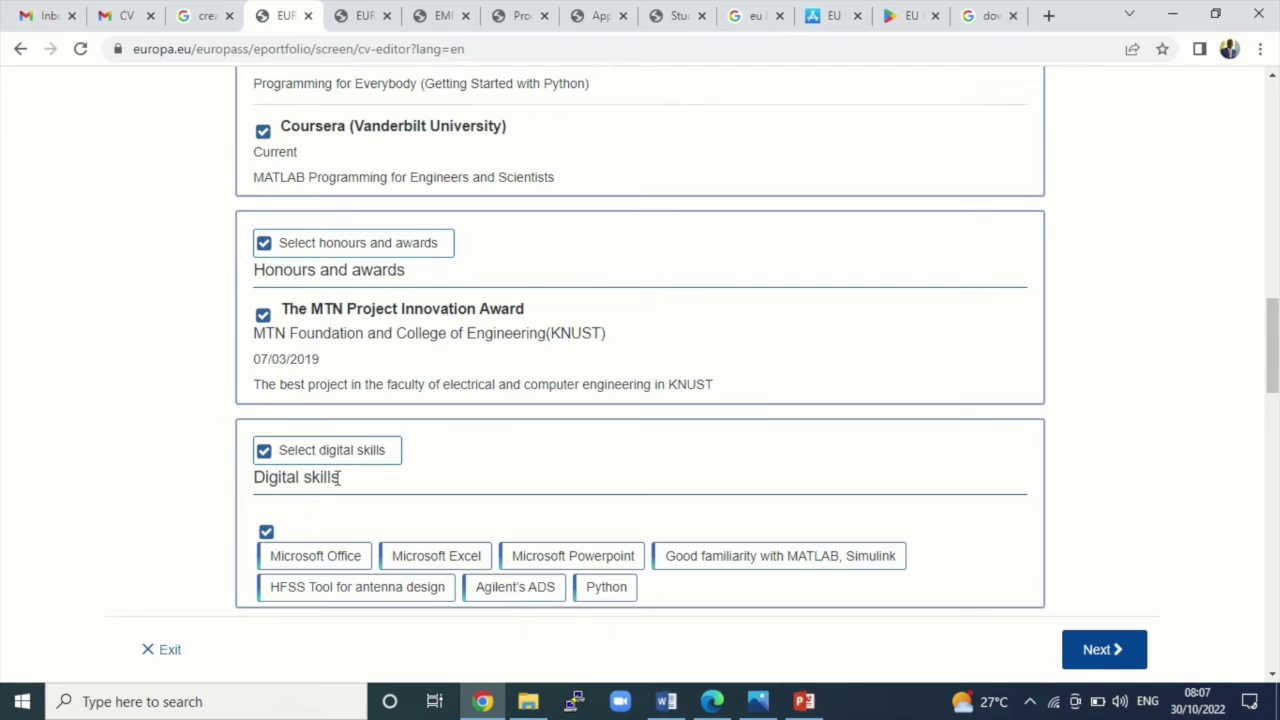
scroll(337, 482, down, 7)
scroll(337, 479, down, 5)
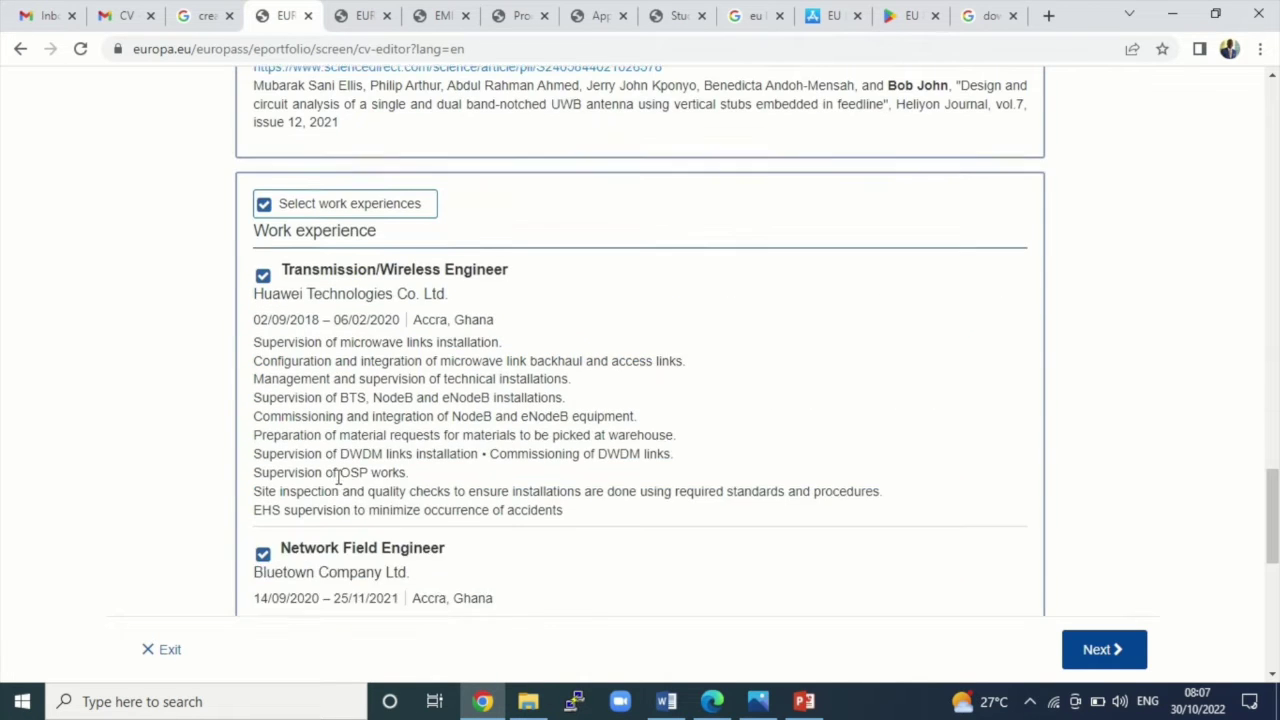
scroll(337, 479, down, 6)
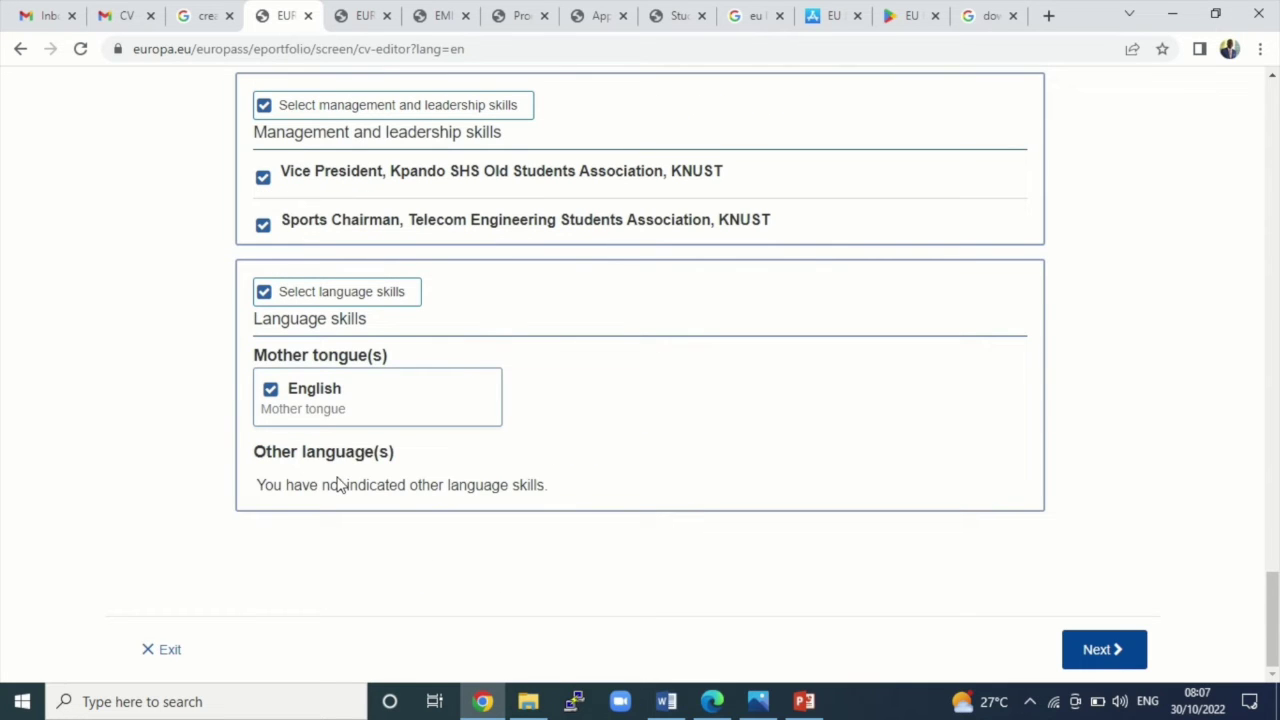
scroll(337, 482, up, 20)
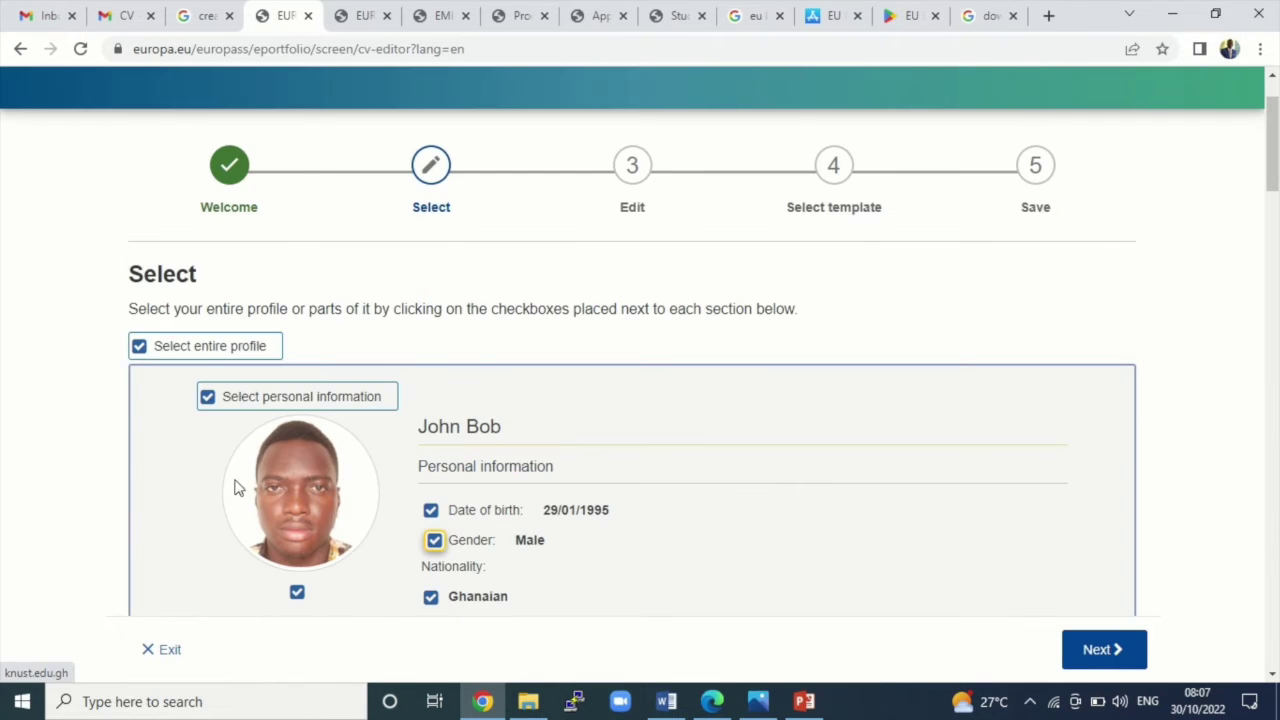
click(1114, 650)
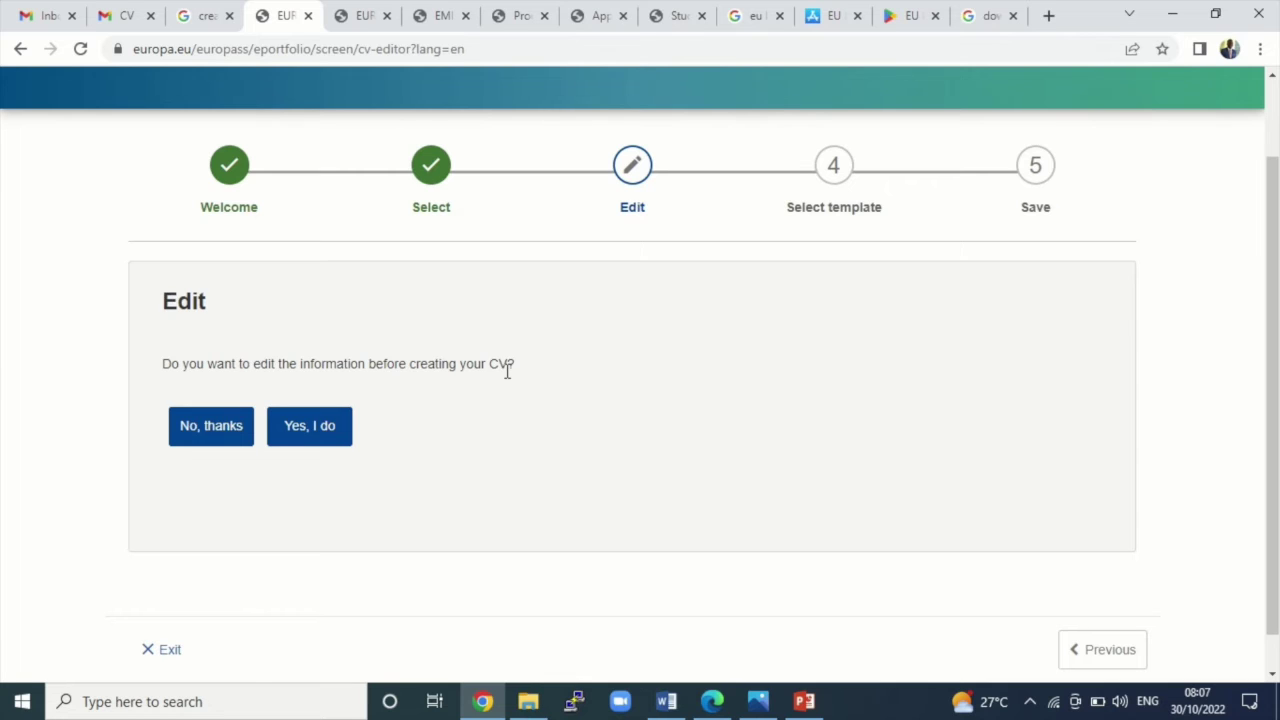
click(189, 445)
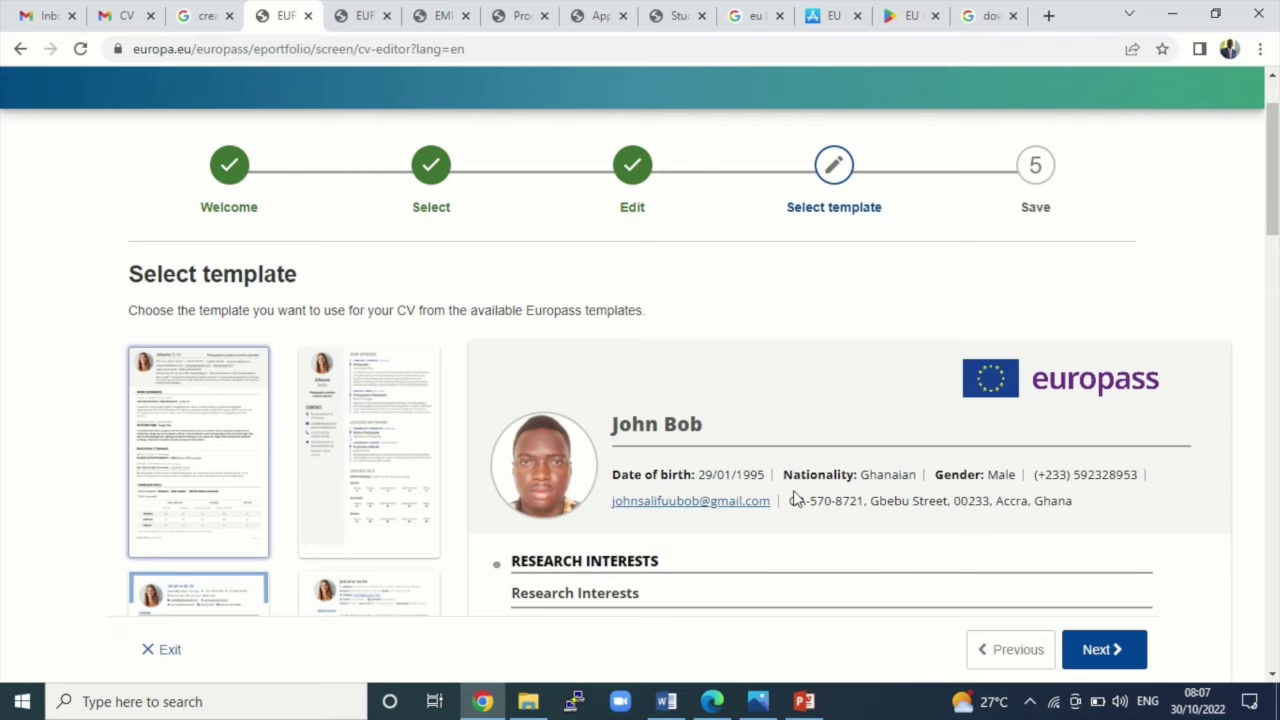
Examine the CV preview in the first template, along with the other templates and the colour, text size and logo options.
scroll(877, 468, down, 2)
scroll(877, 468, down, 12)
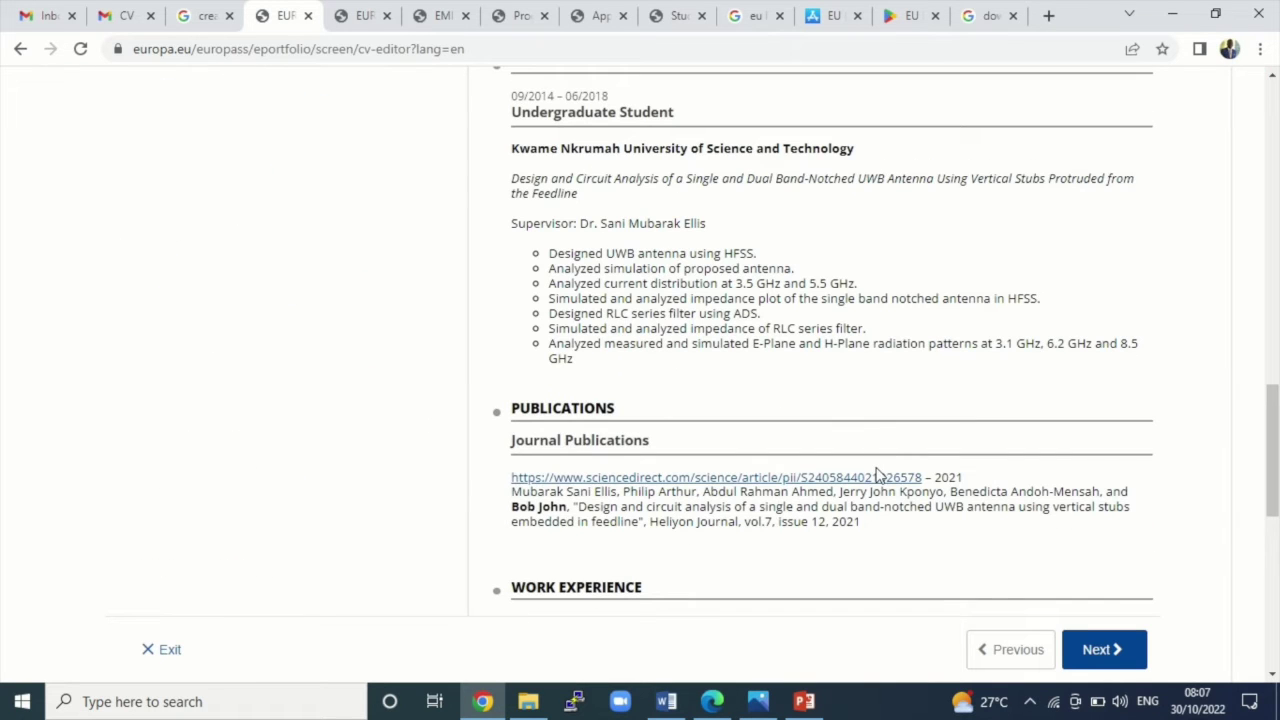
scroll(885, 440, up, 15)
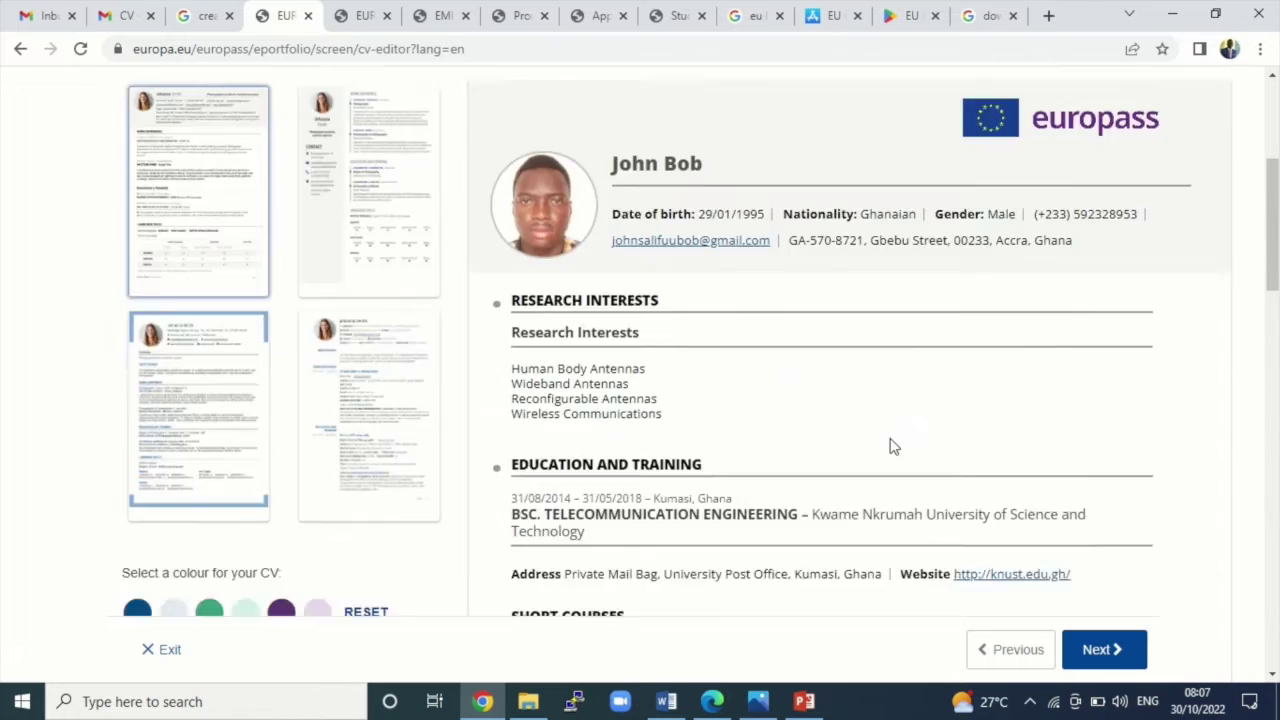
scroll(889, 446, down, 1)
scroll(893, 446, down, 1)
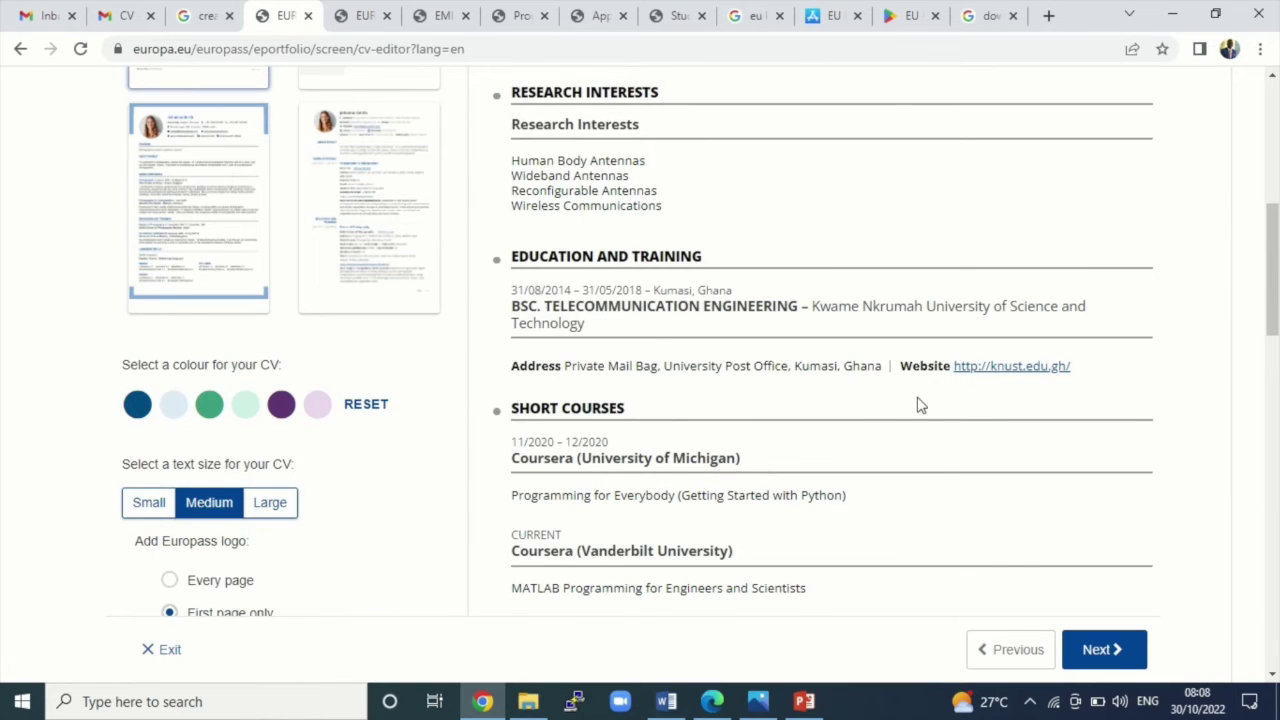
scroll(918, 406, up, 5)
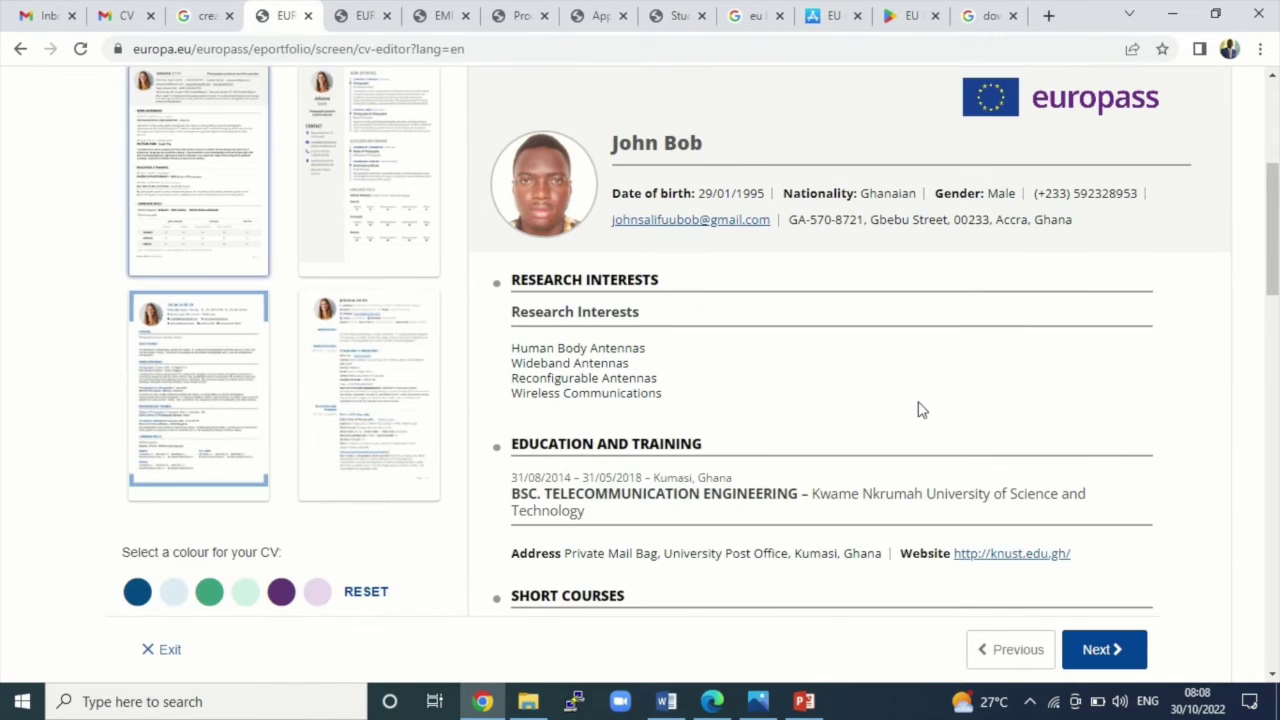
scroll(921, 410, down, 15)
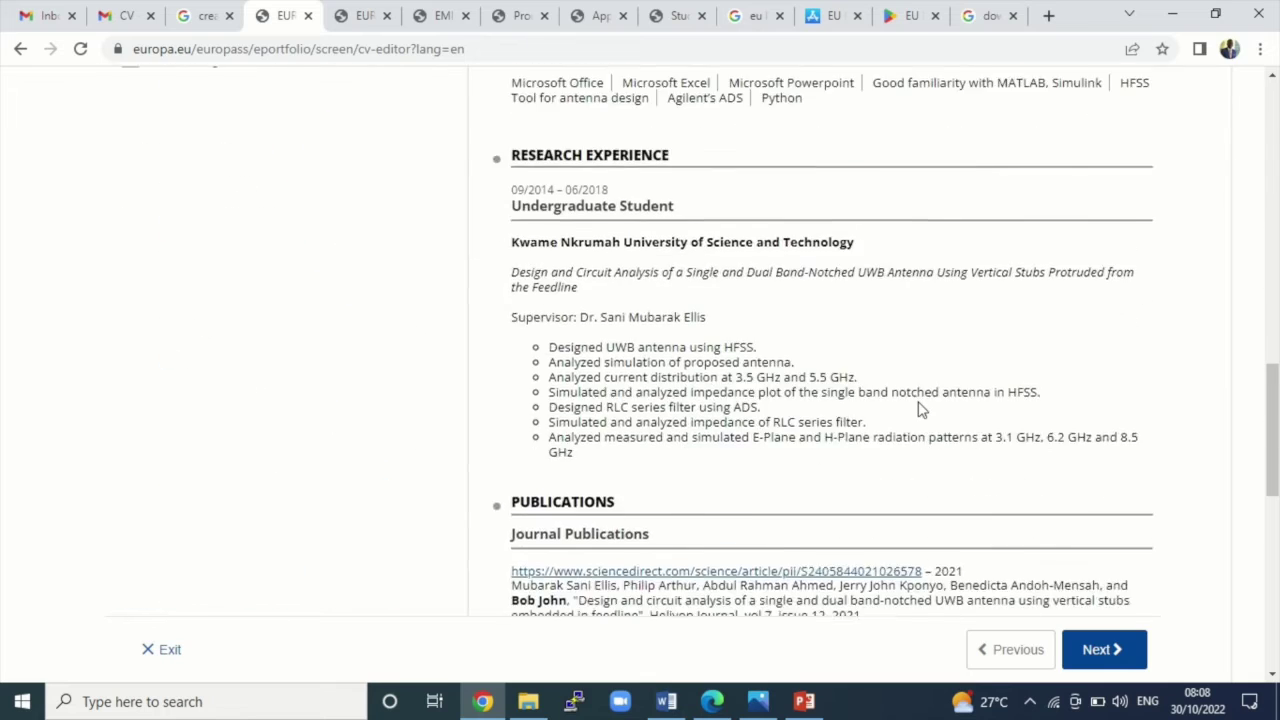
scroll(921, 410, down, 5)
scroll(920, 409, up, 20)
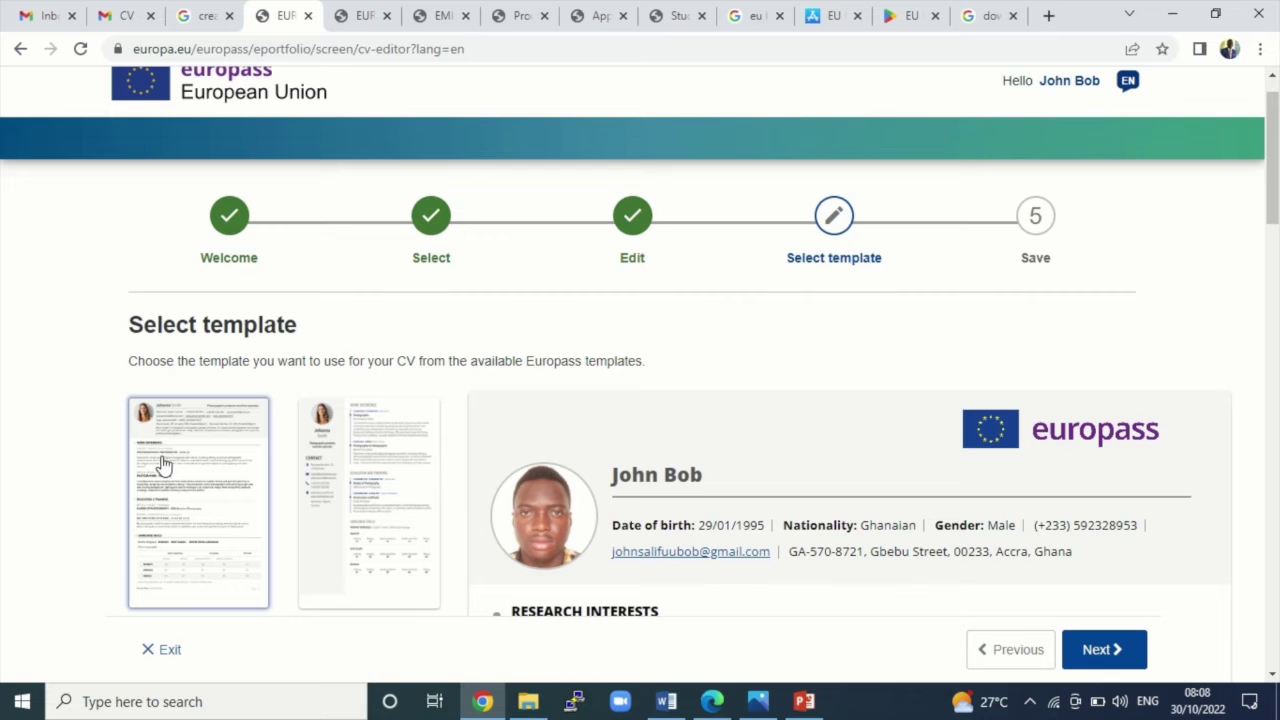
Compare the four available templates and apply the second one, with the grey side column, to the CV.
scroll(158, 512, down, 2)
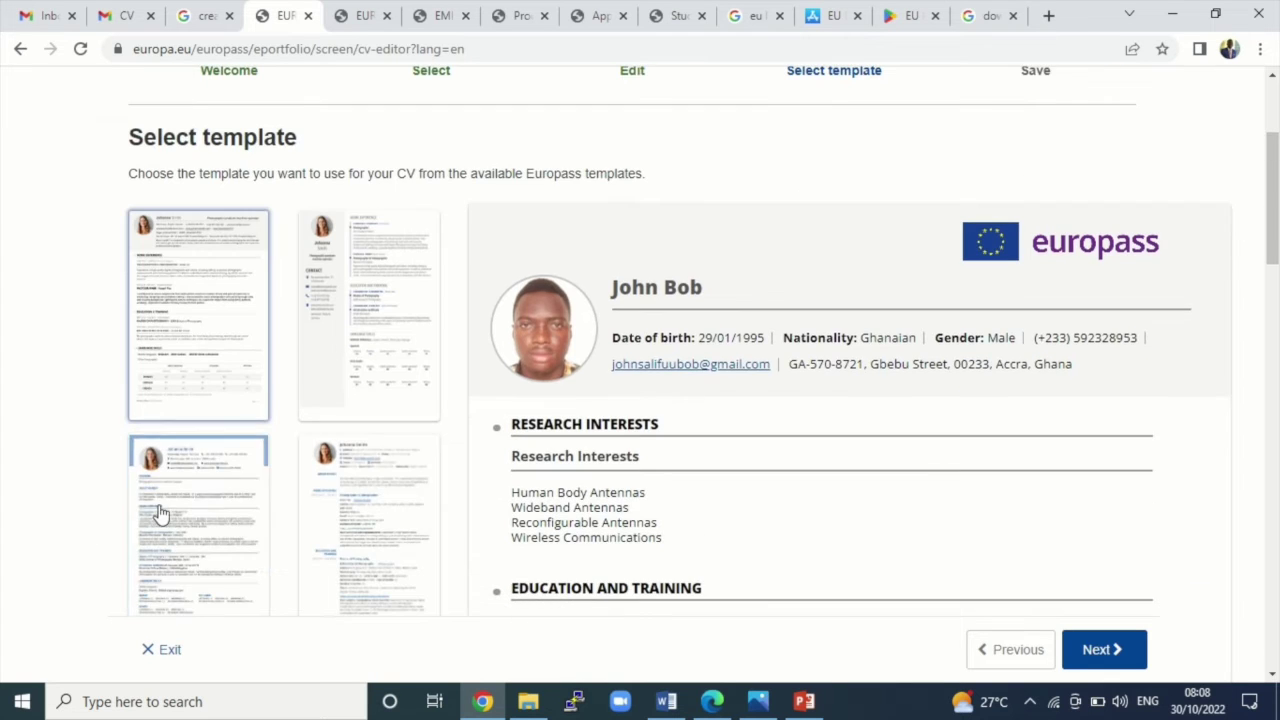
scroll(114, 610, down, 2)
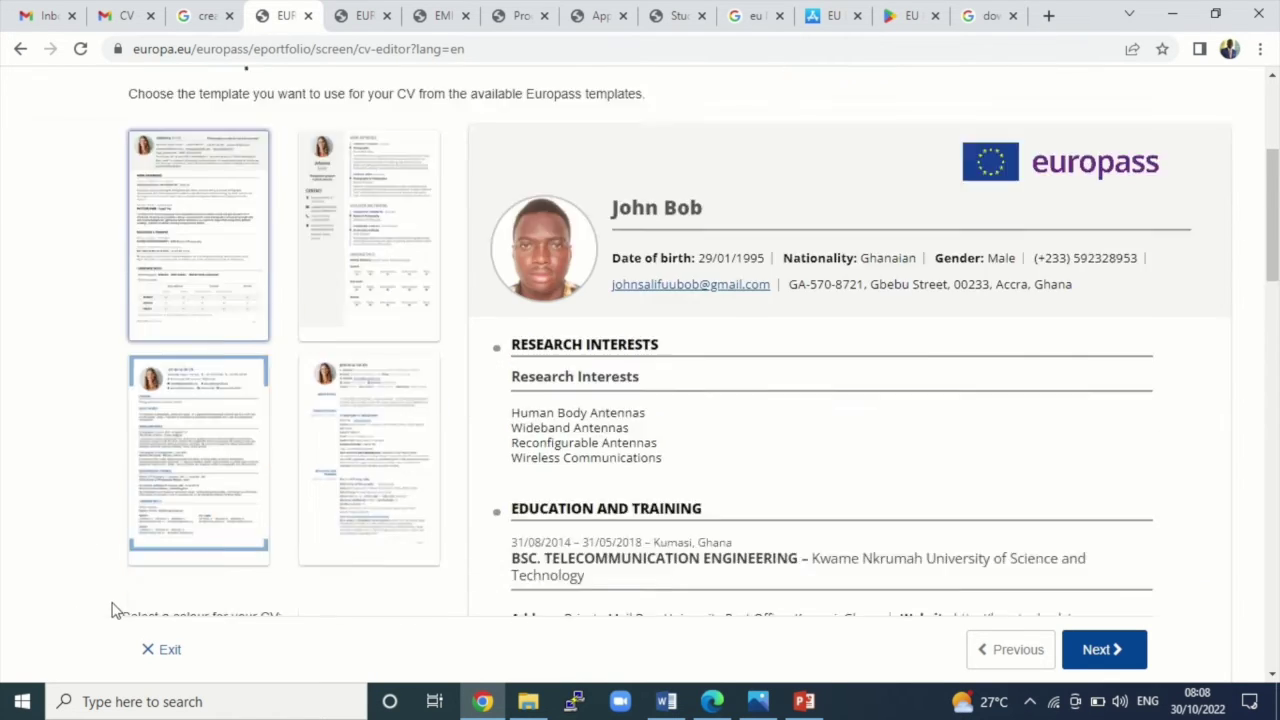
scroll(228, 428, up, 1)
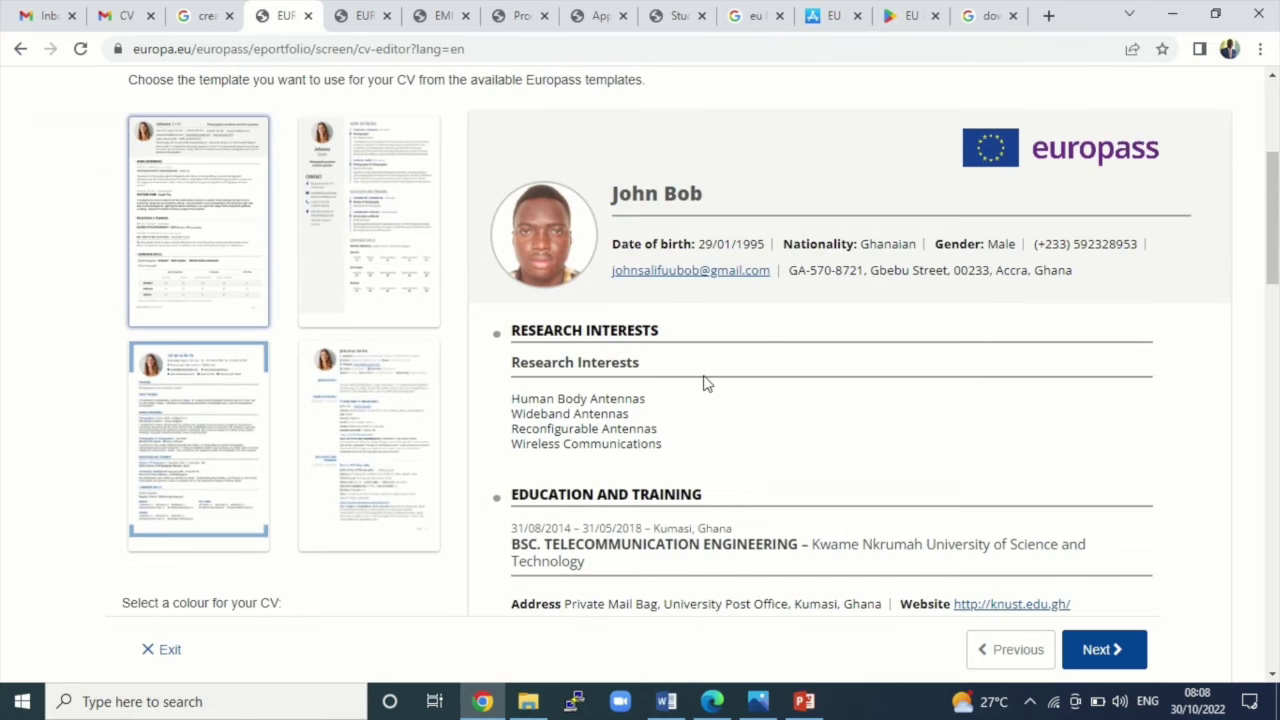
scroll(704, 383, up, 2)
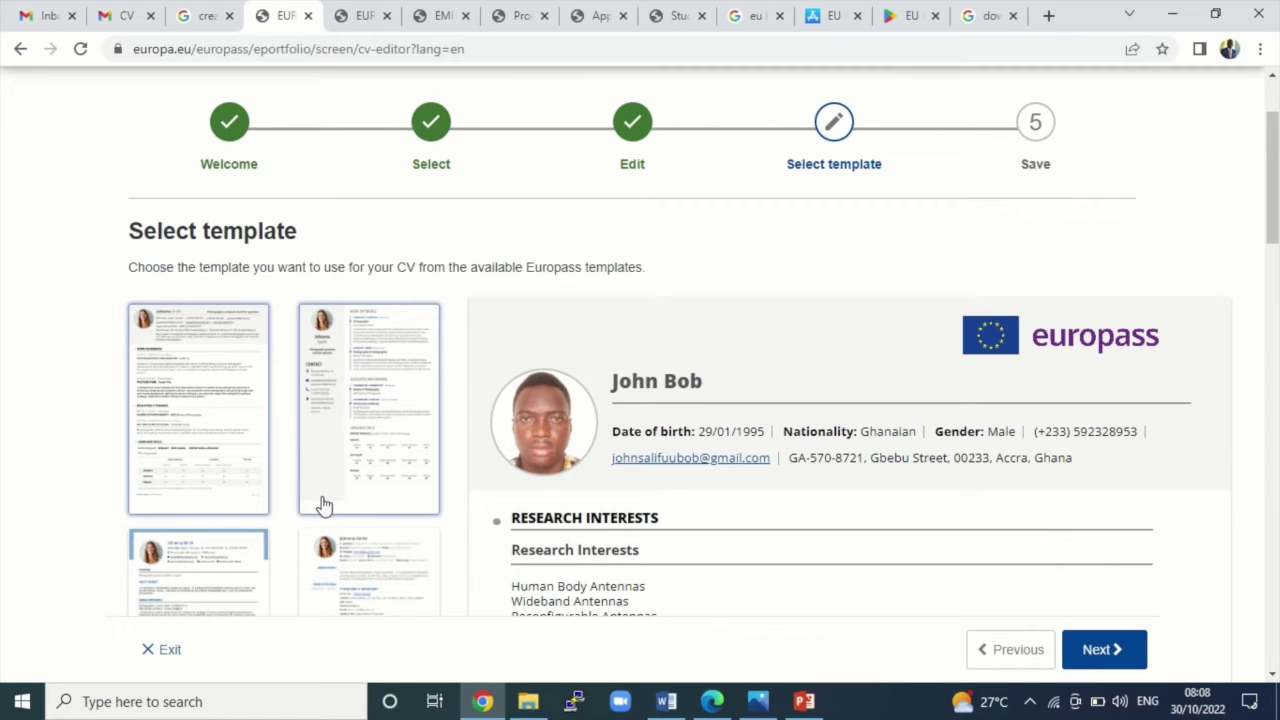
scroll(330, 515, down, 3)
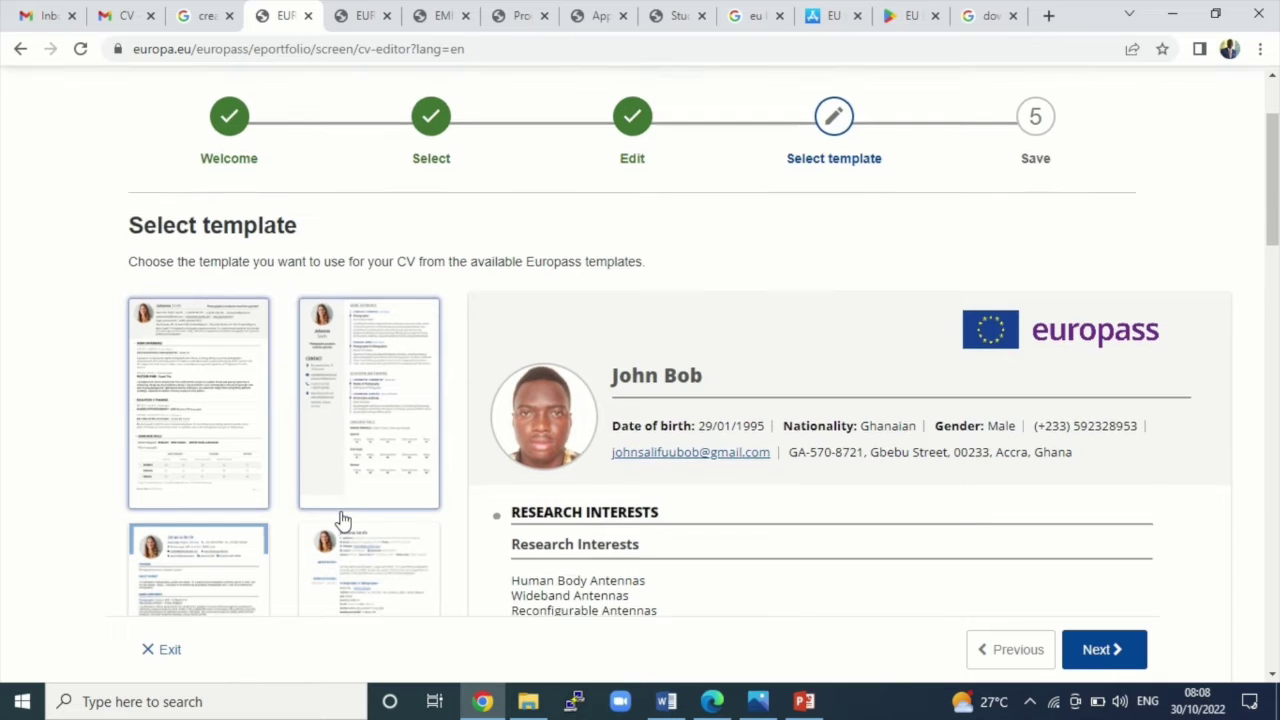
scroll(249, 366, up, 2)
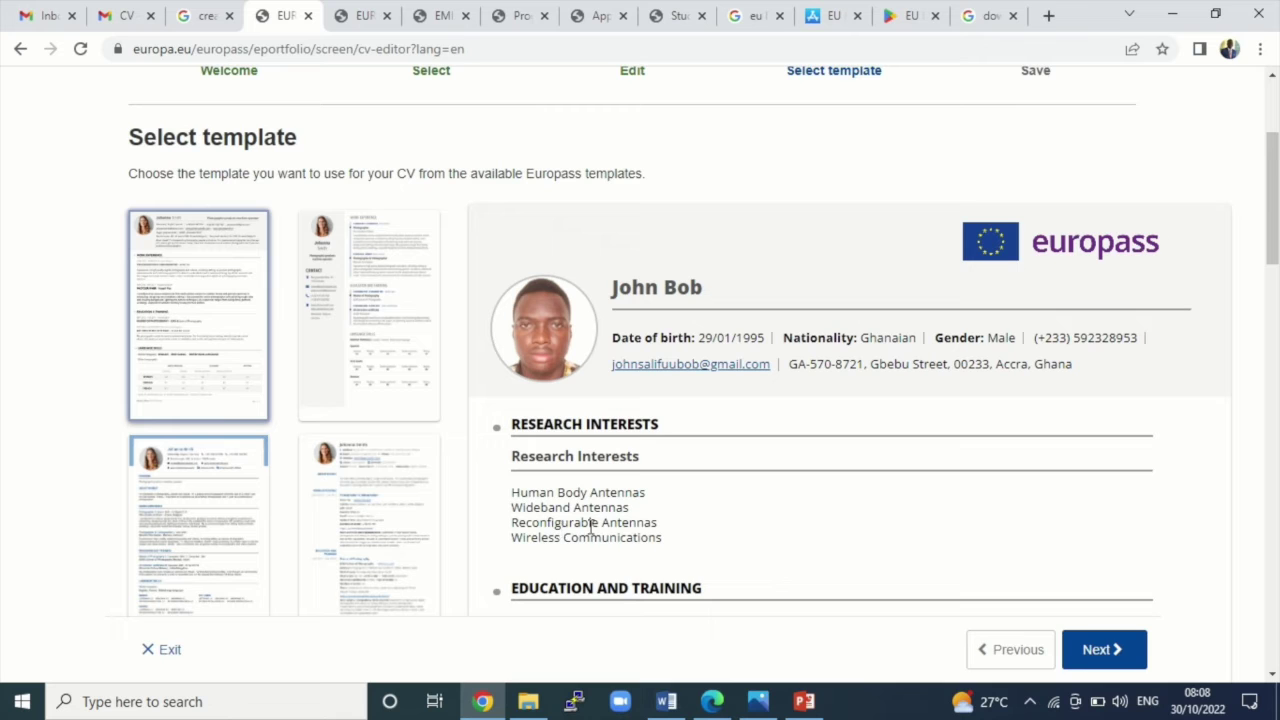
click(352, 345)
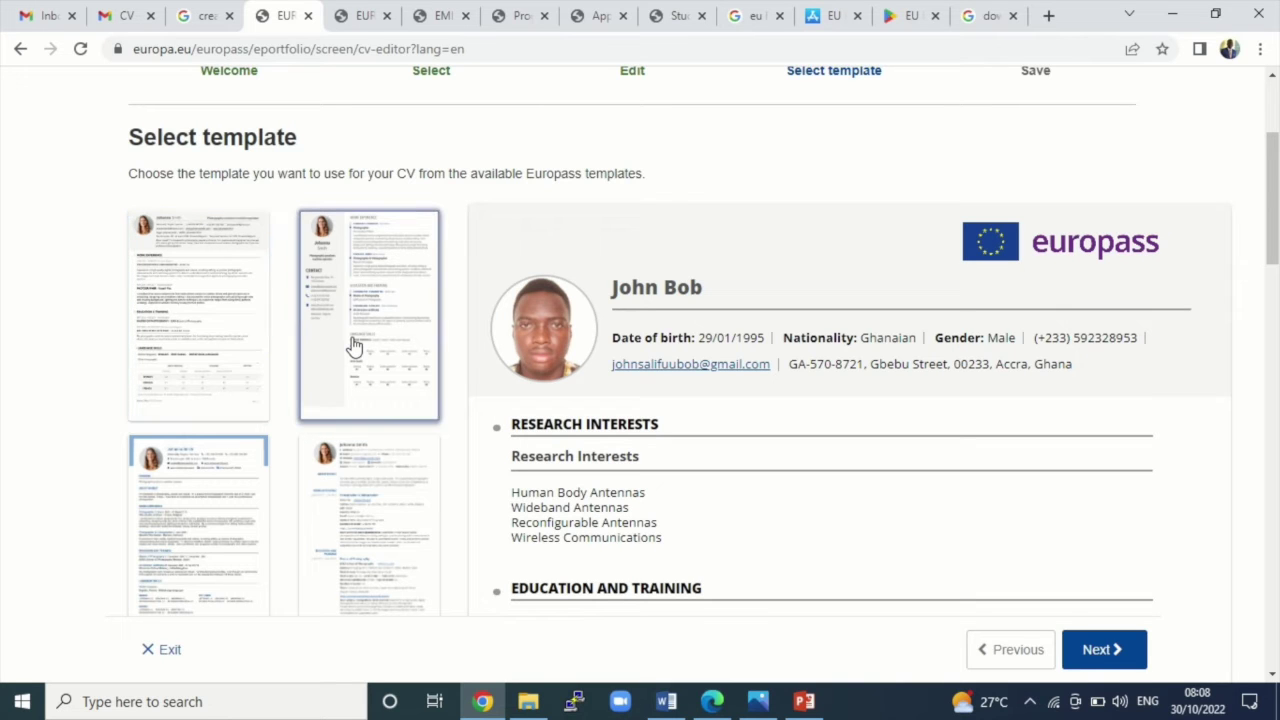
scroll(251, 409, down, 3)
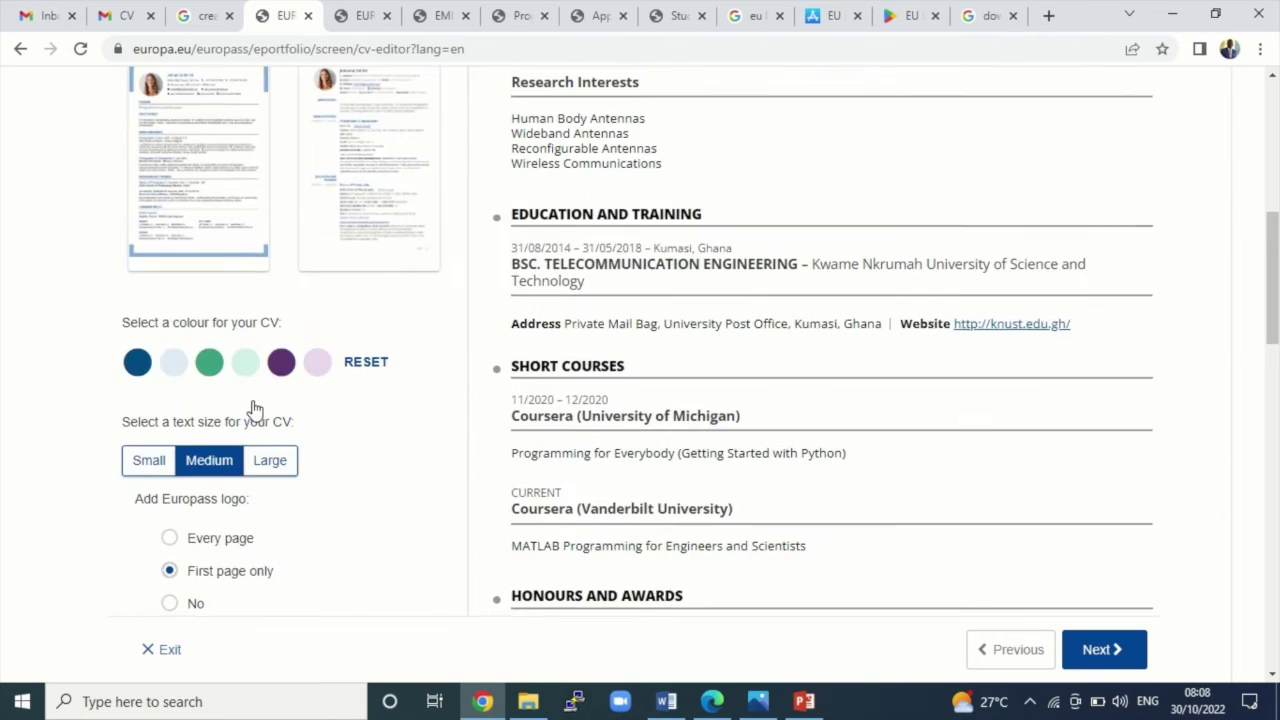
scroll(281, 381, up, 3)
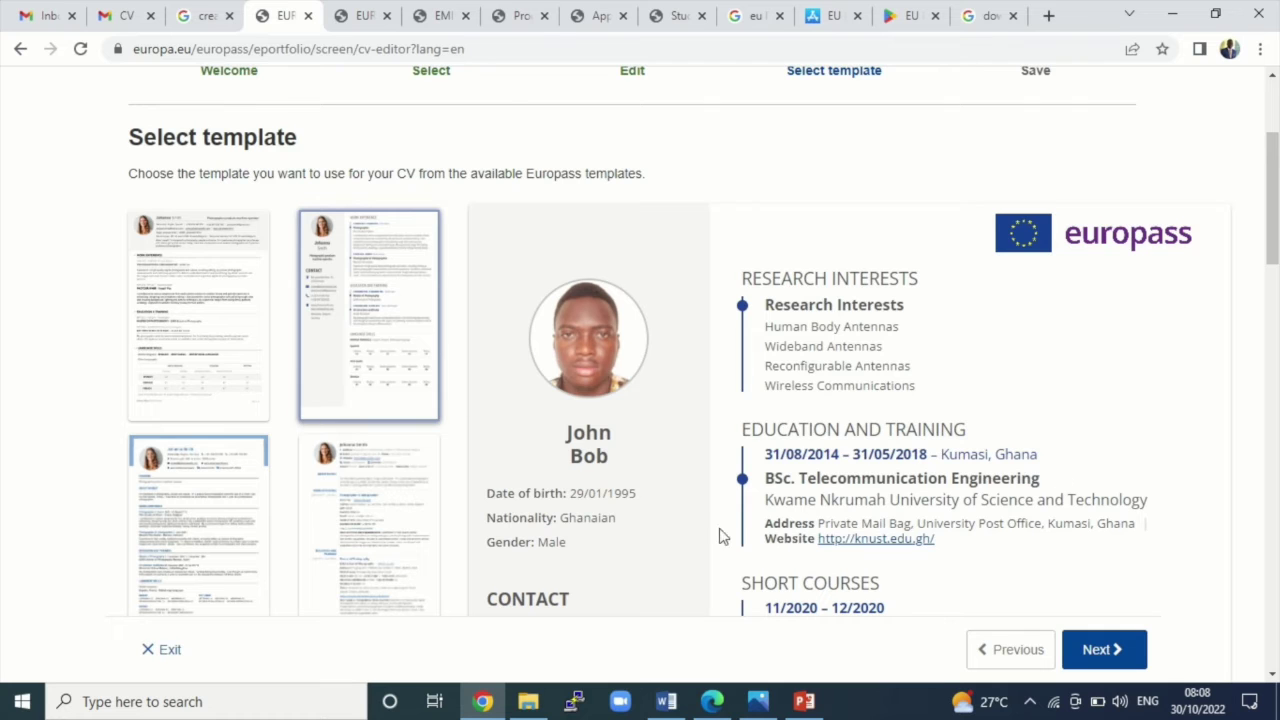
Examine the CV preview in the second template, from the personal details and contact column through to Language skills.
scroll(905, 430, down, 10)
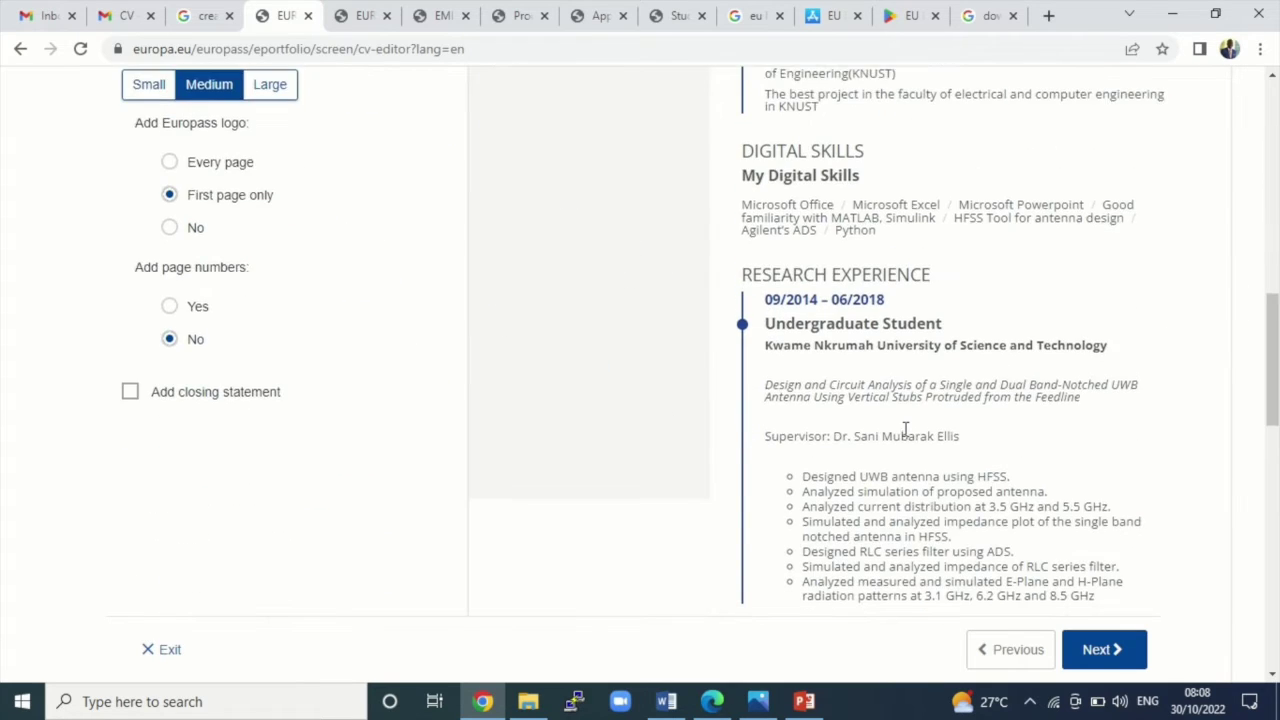
scroll(905, 430, down, 10)
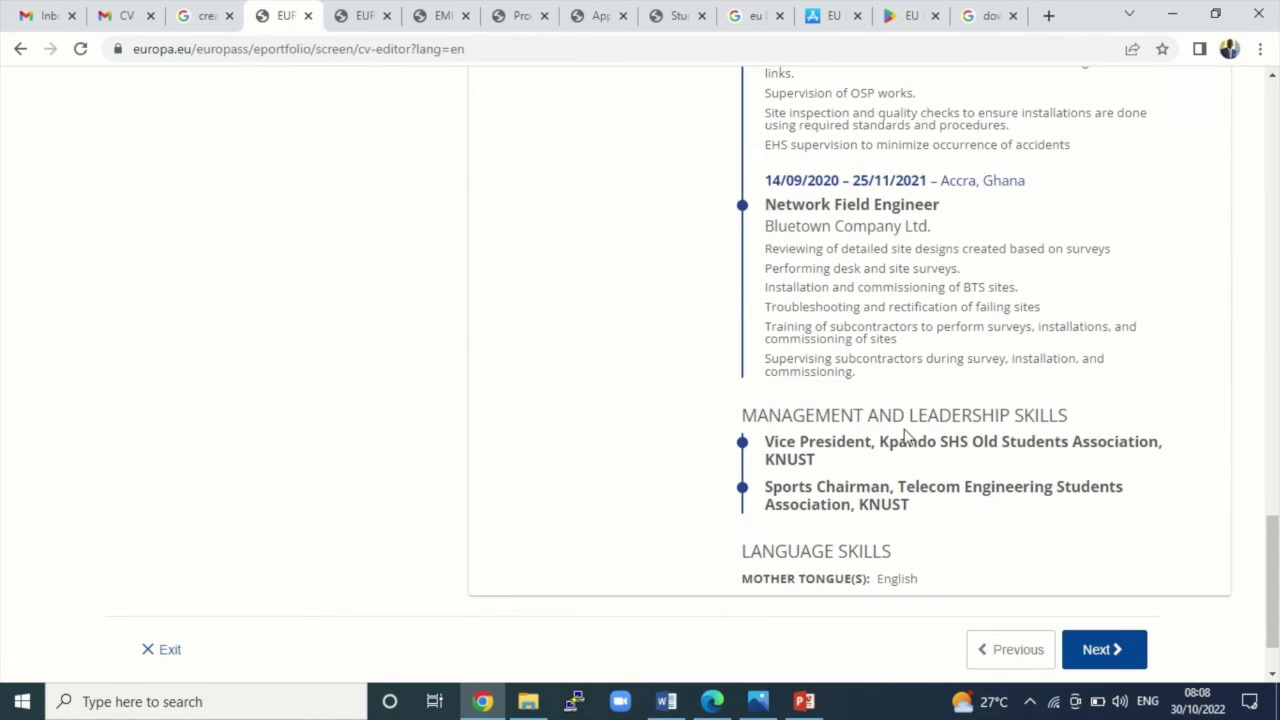
scroll(905, 435, up, 20)
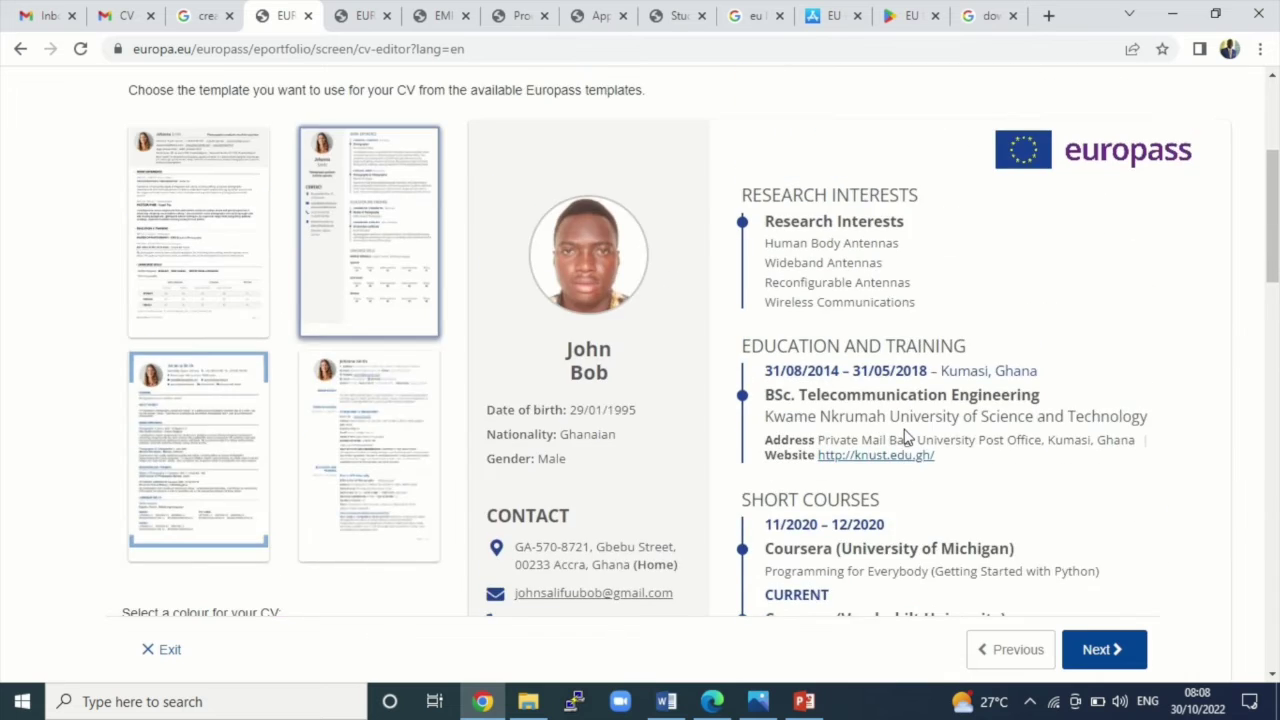
scroll(905, 435, down, 5)
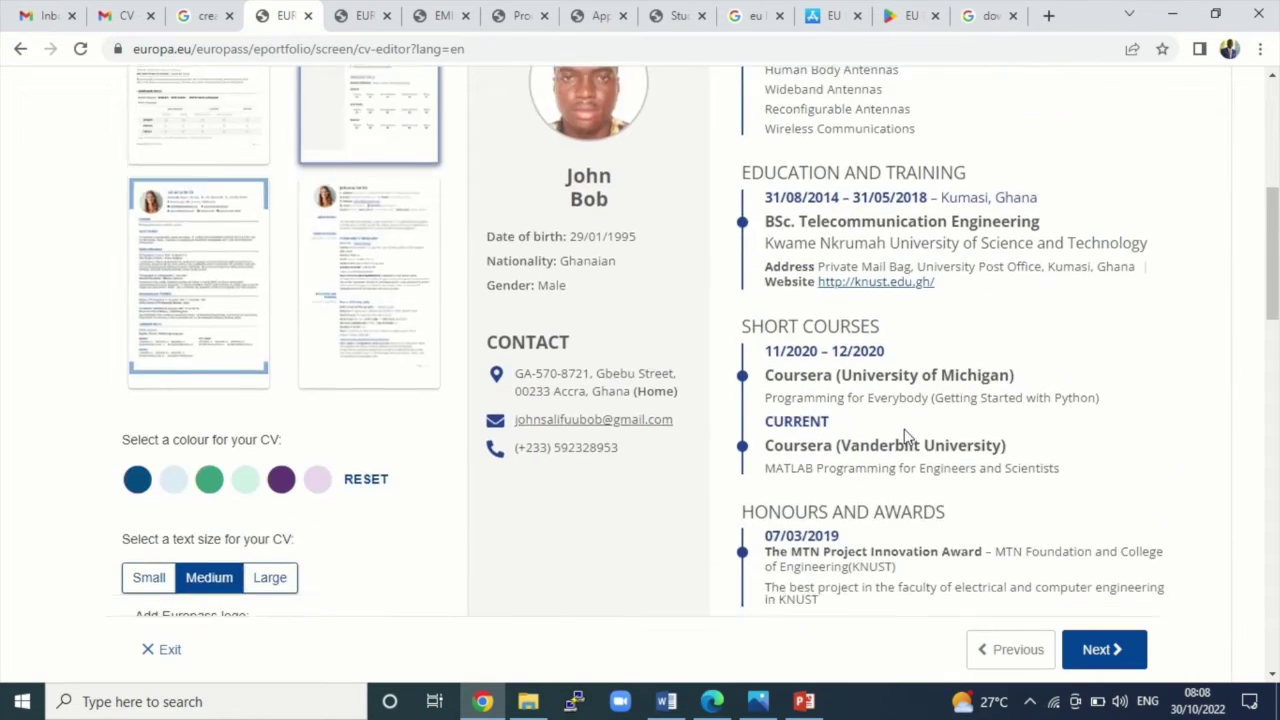
scroll(905, 435, up, 2)
scroll(906, 280, up, 2)
scroll(331, 386, down, 2)
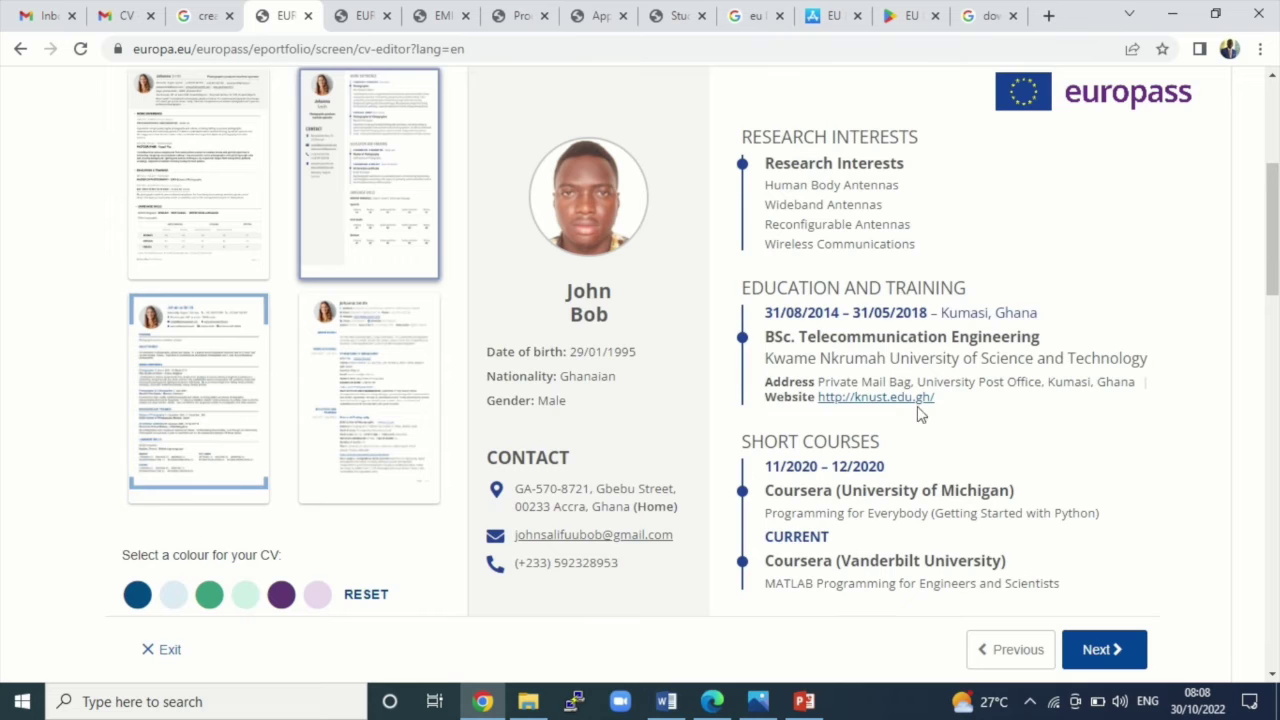
scroll(1062, 378, up, 1)
scroll(786, 423, up, 2)
scroll(317, 526, down, 3)
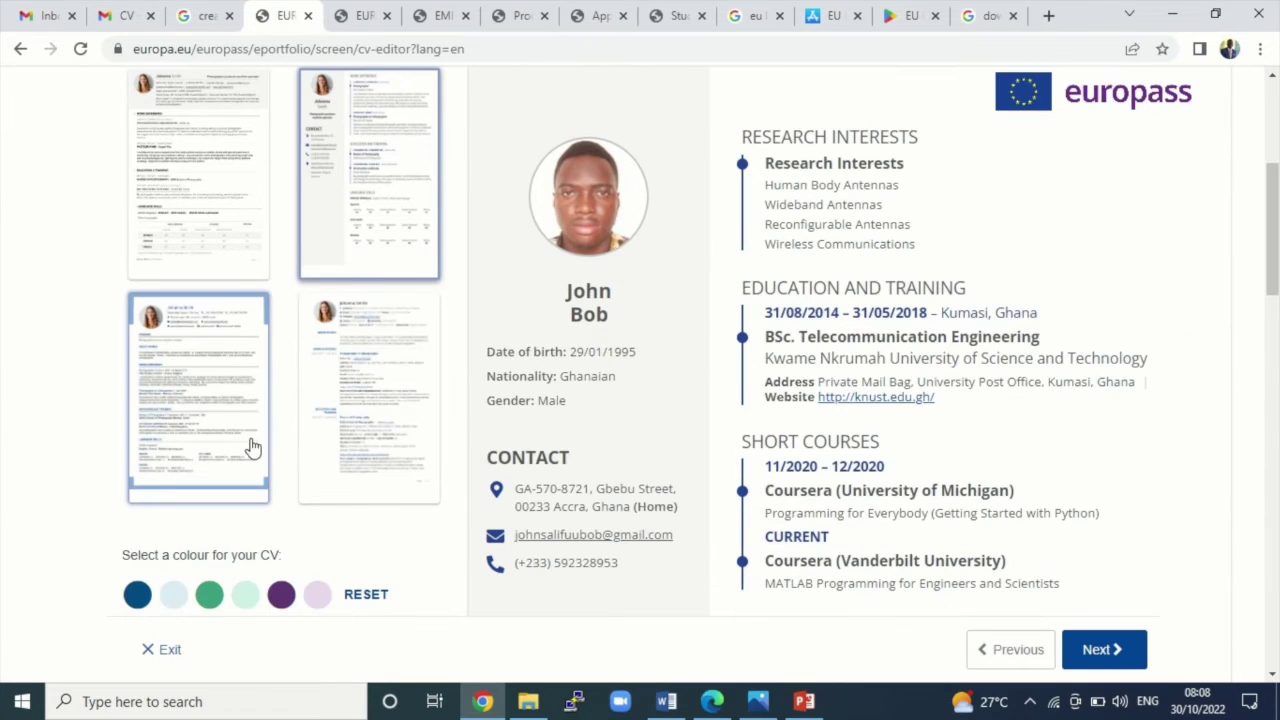
Try the third template, with the blue page frame, and check its preview through to the Language skills section.
click(213, 393)
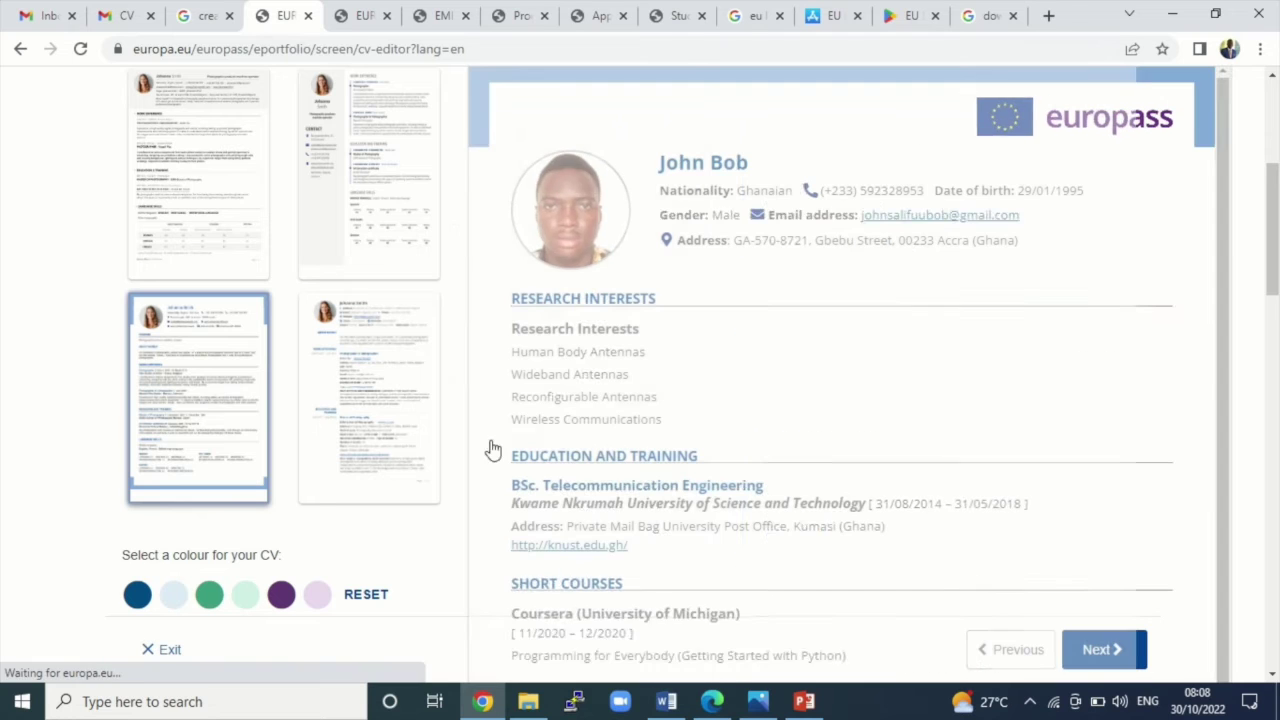
scroll(757, 357, down, 2)
scroll(757, 358, down, 15)
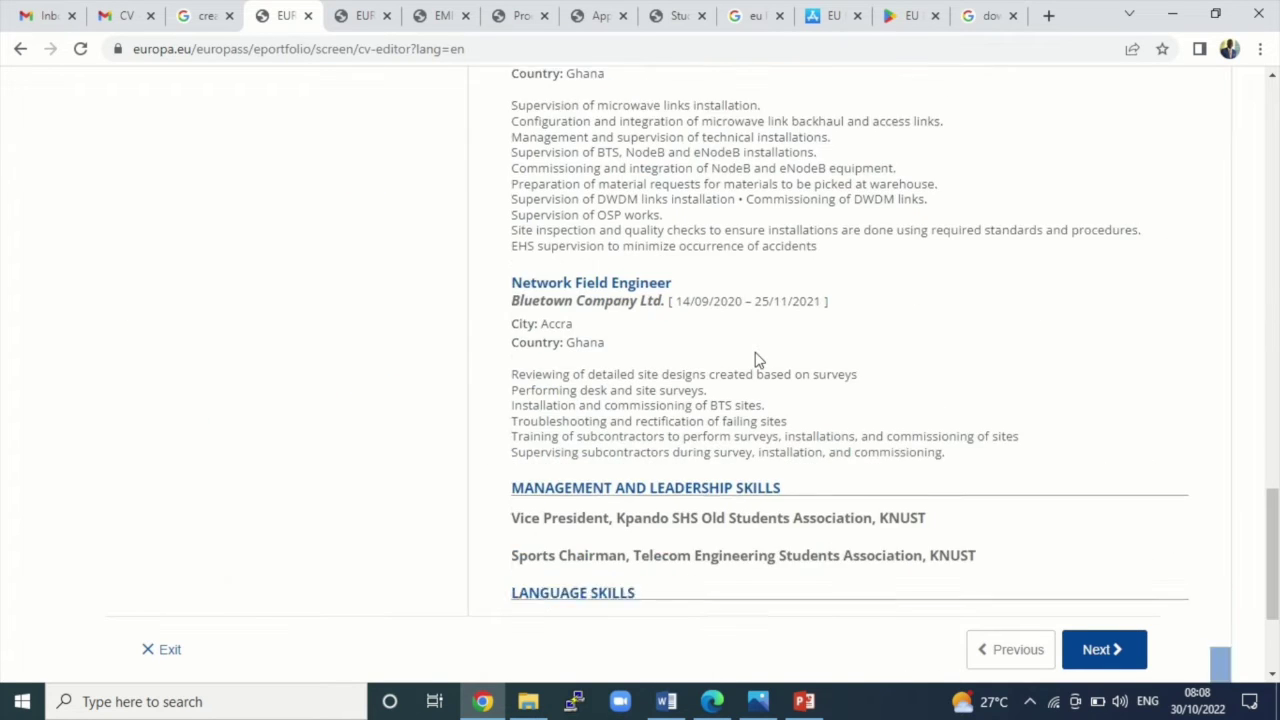
scroll(757, 360, up, 18)
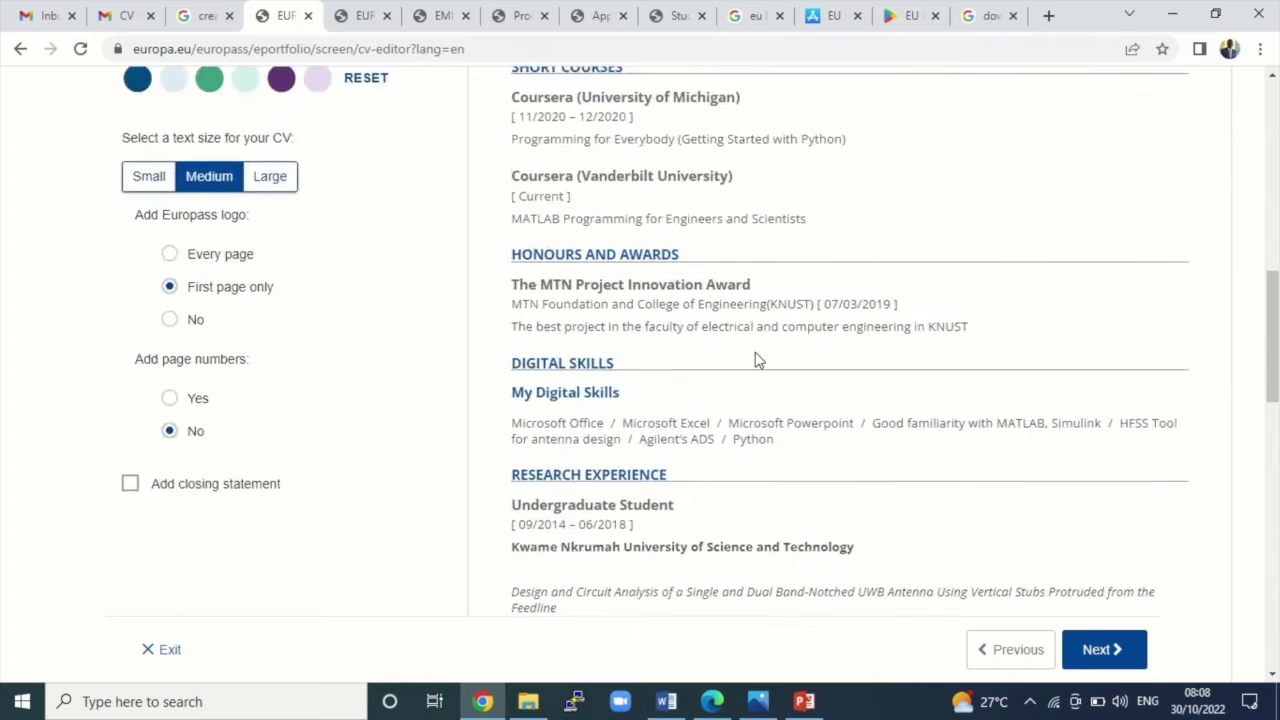
scroll(757, 358, down, 4)
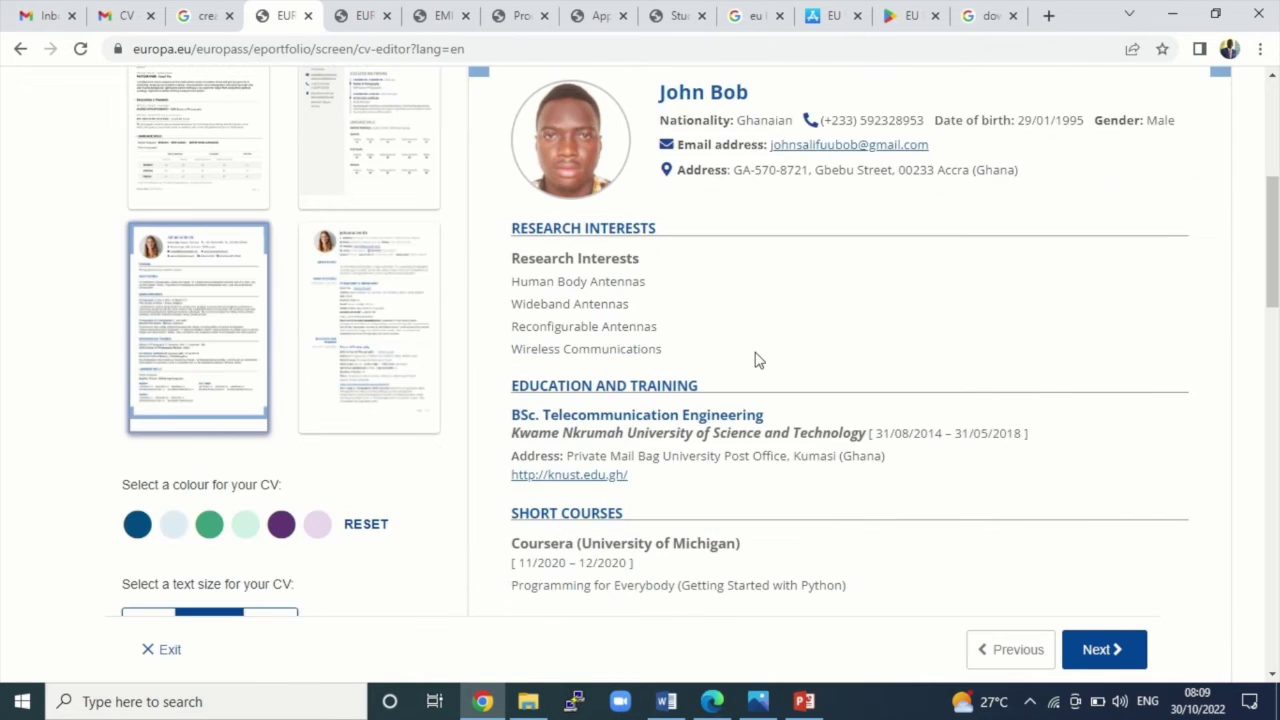
Apply the fourth template, with section headings set beside the content, to the CV.
click(313, 237)
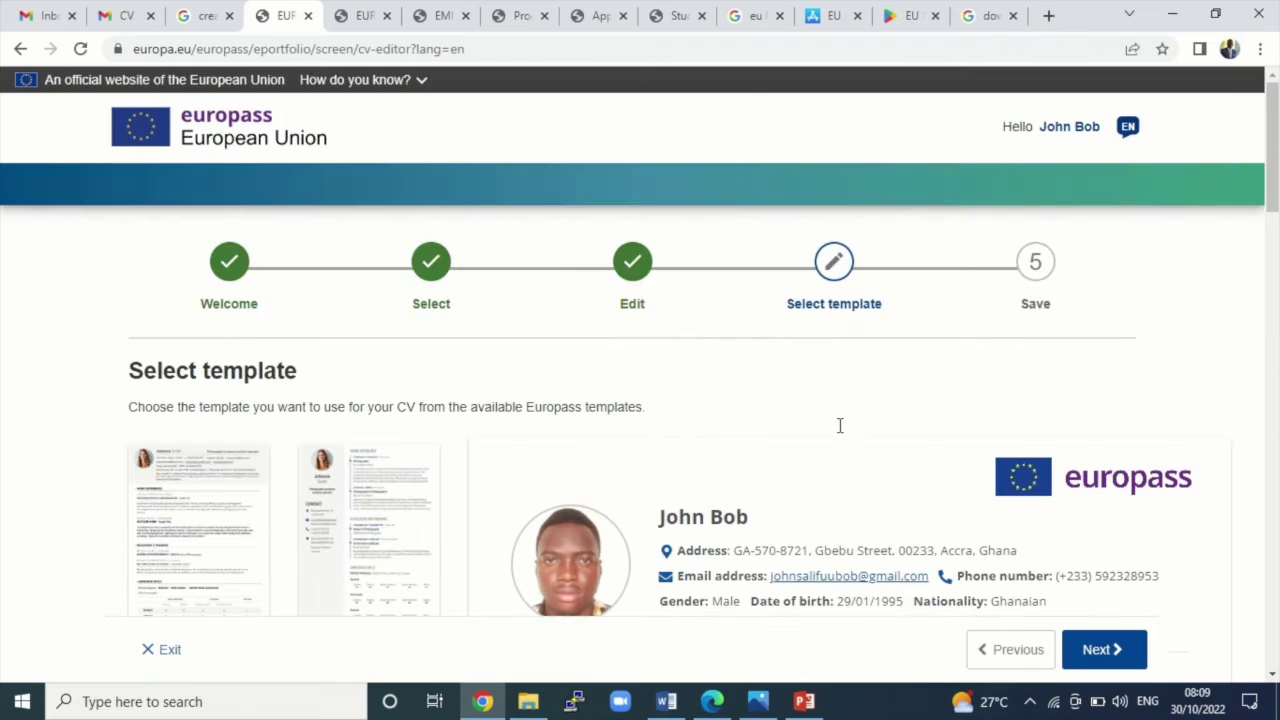
scroll(840, 433, down, 5)
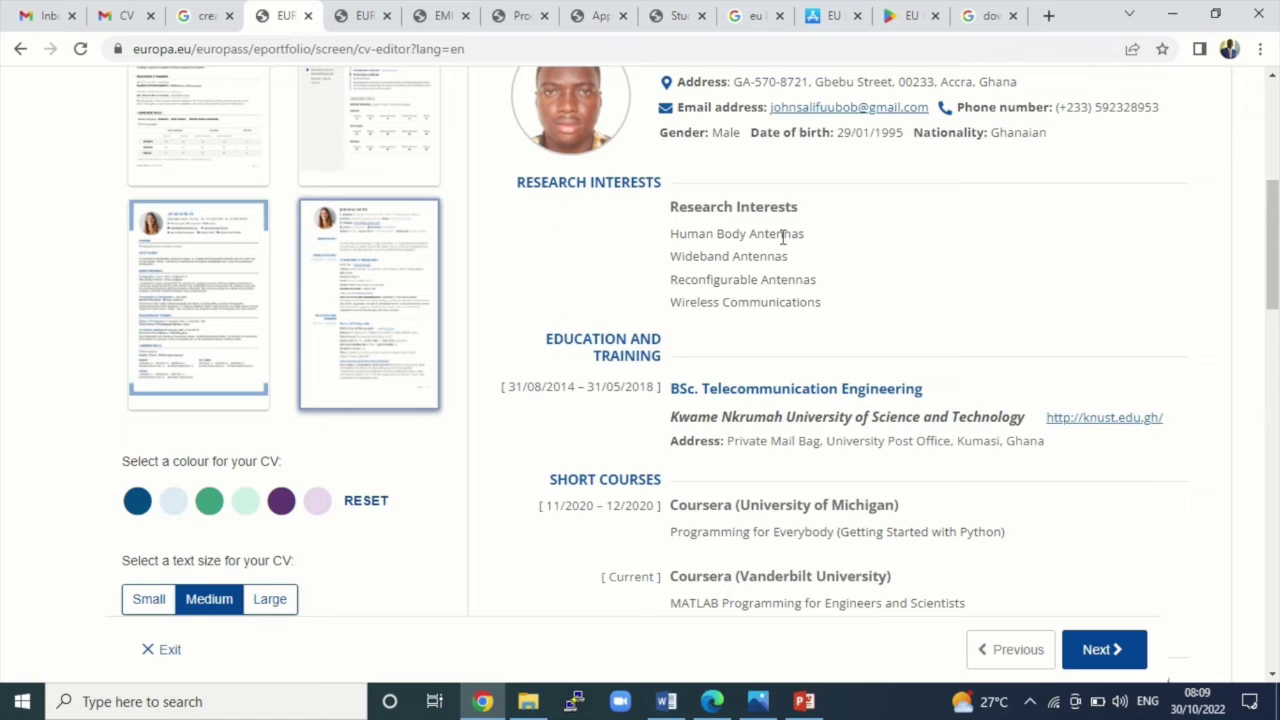
Try the dark blue, light blue, green and light green colours on the CV, and reset the colour to the template's default.
click(139, 503)
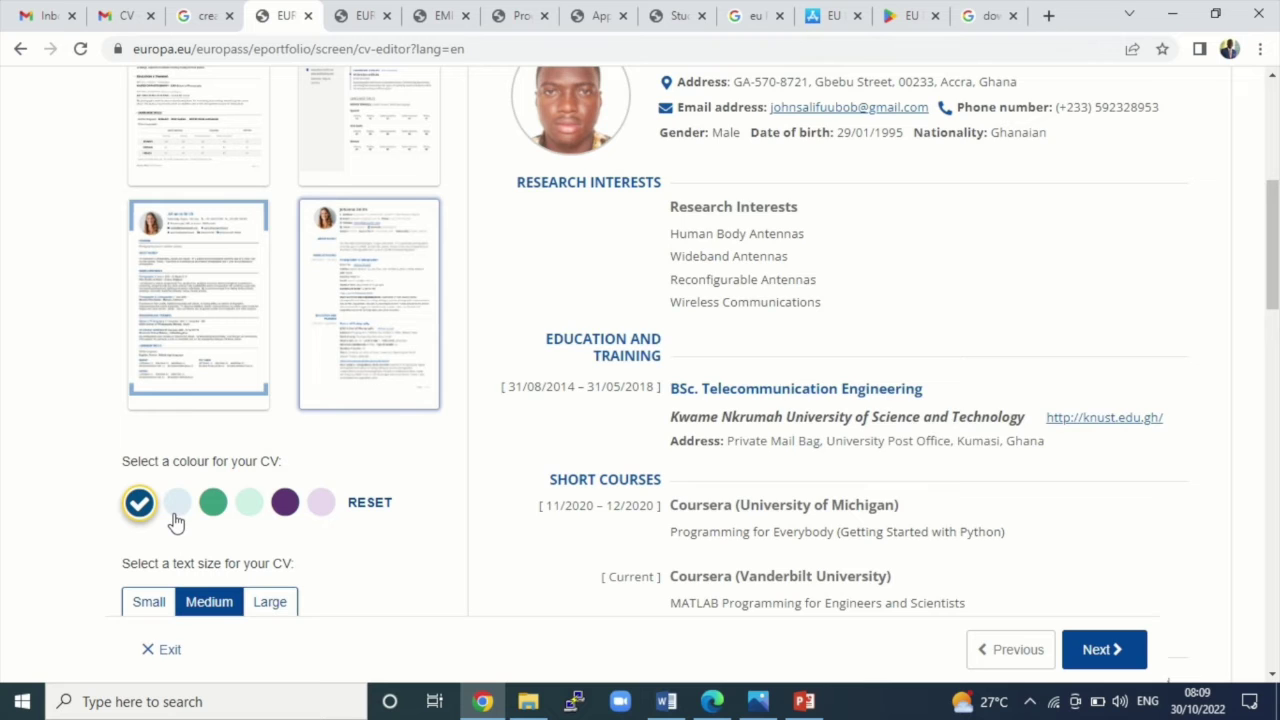
scroll(836, 385, up, 3)
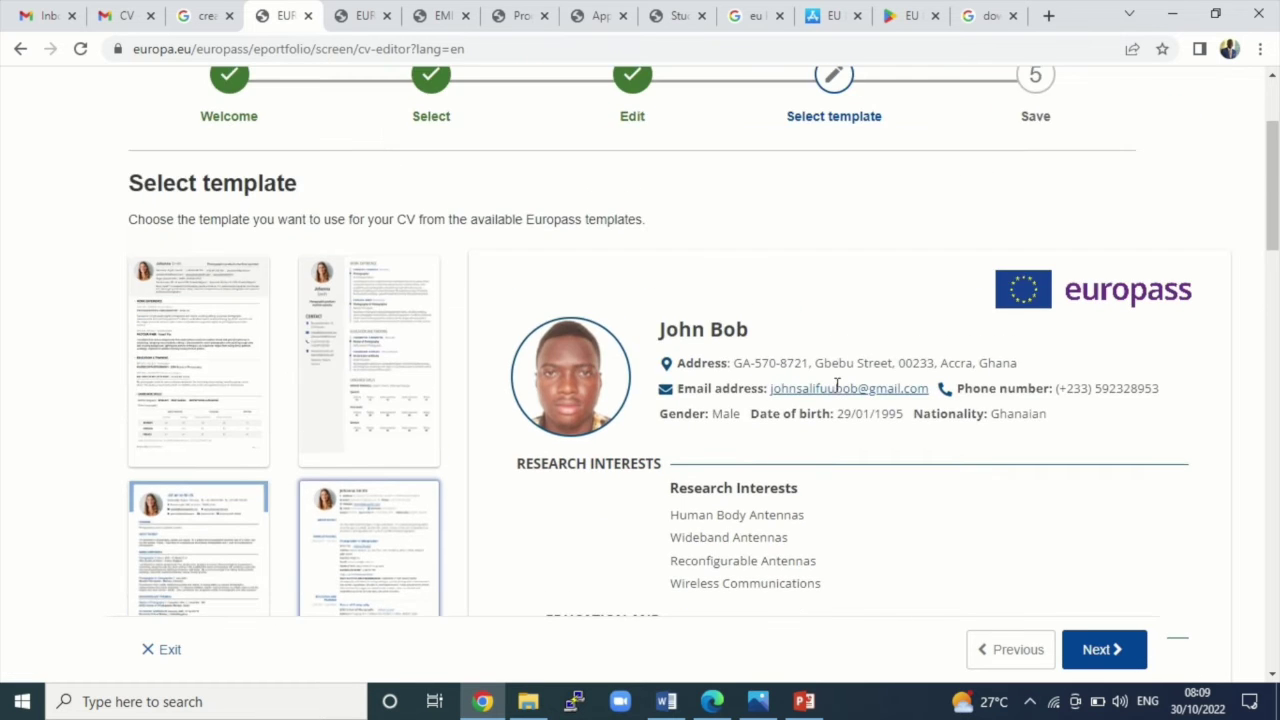
scroll(836, 385, down, 5)
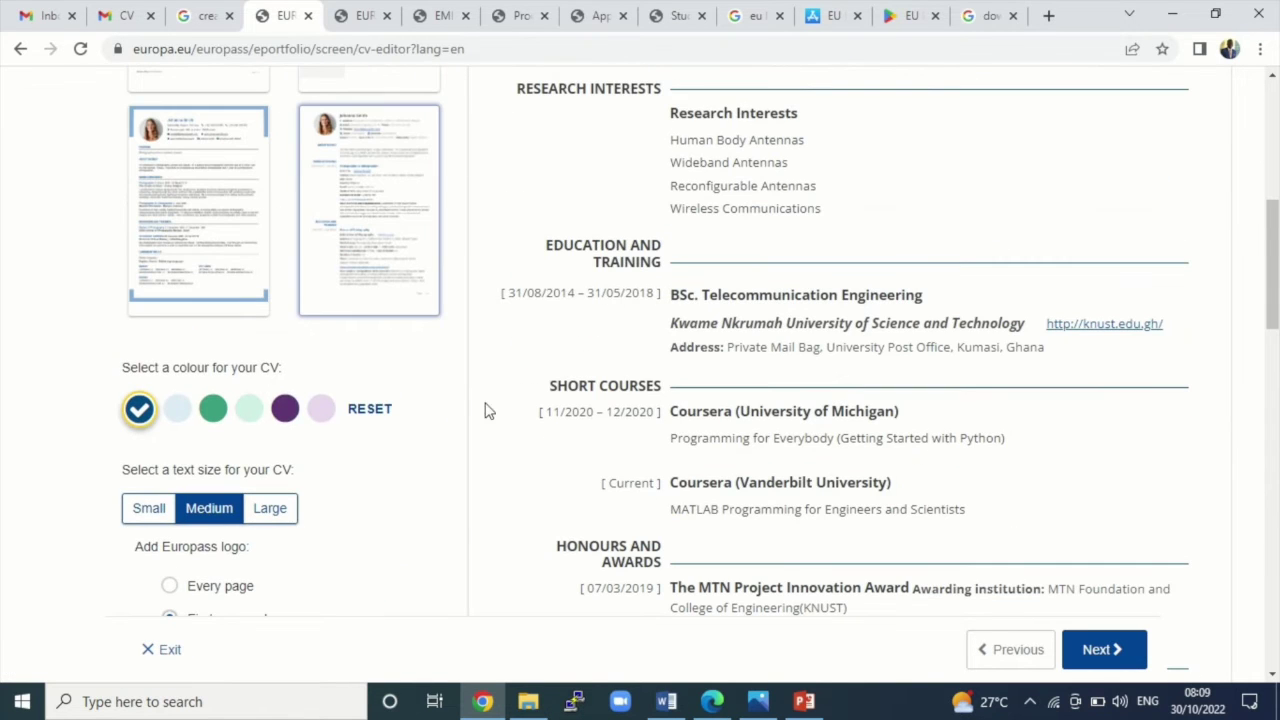
click(181, 419)
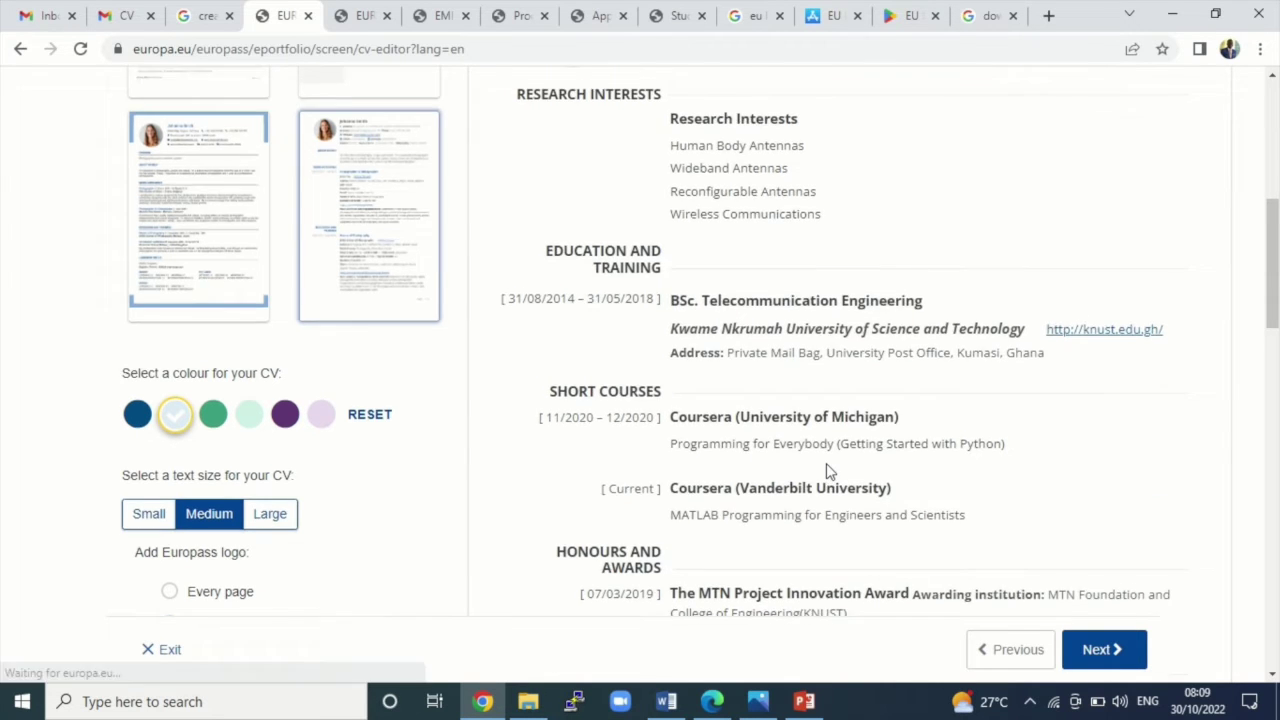
scroll(826, 472, up, 5)
scroll(826, 472, down, 5)
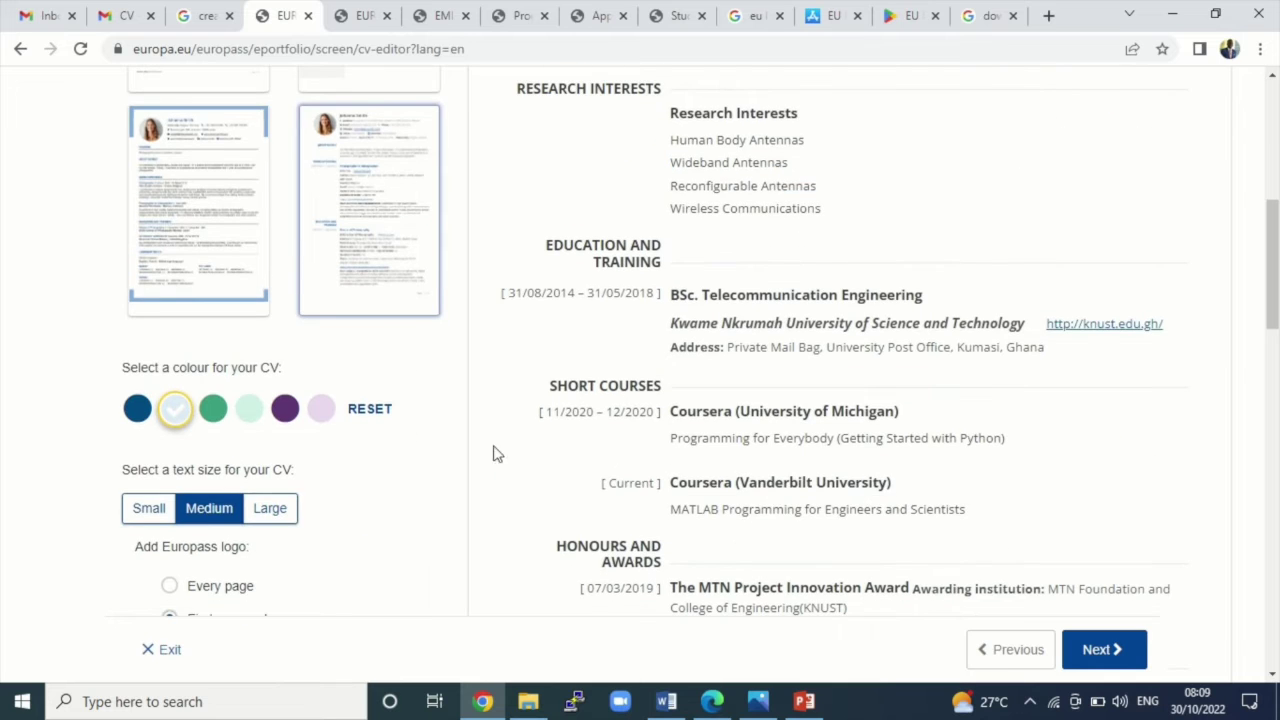
click(214, 412)
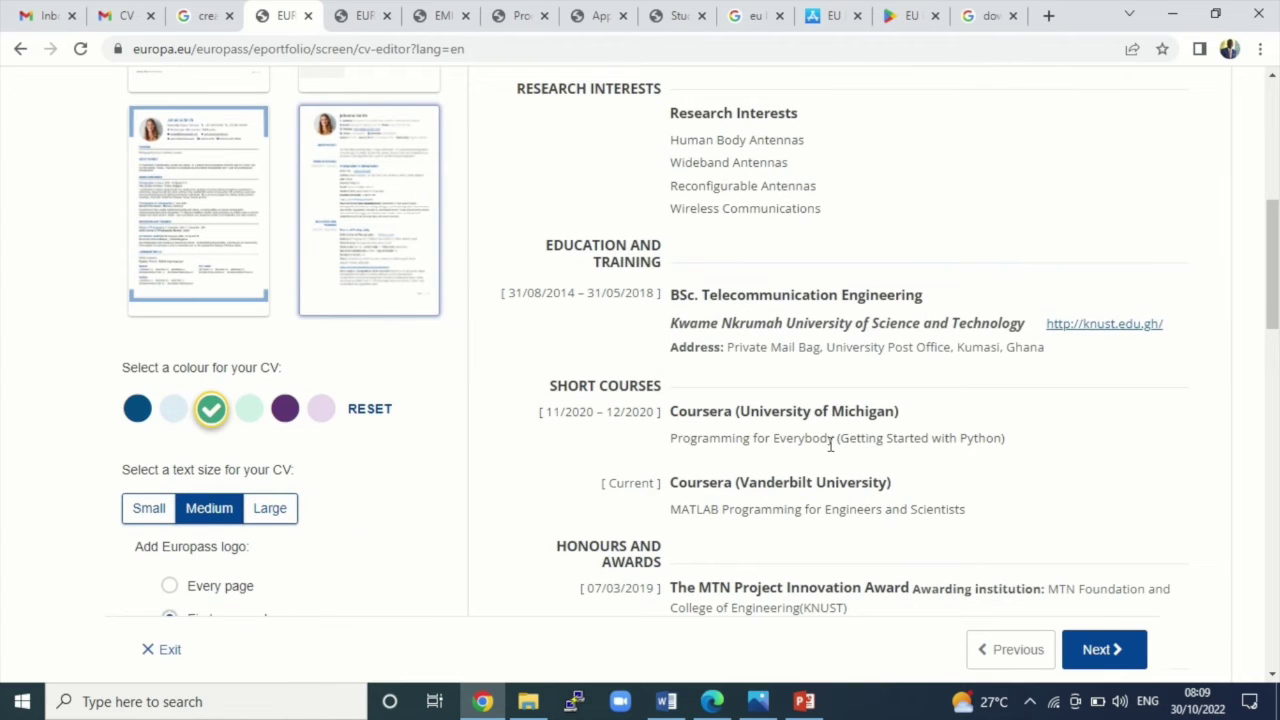
scroll(829, 444, up, 3)
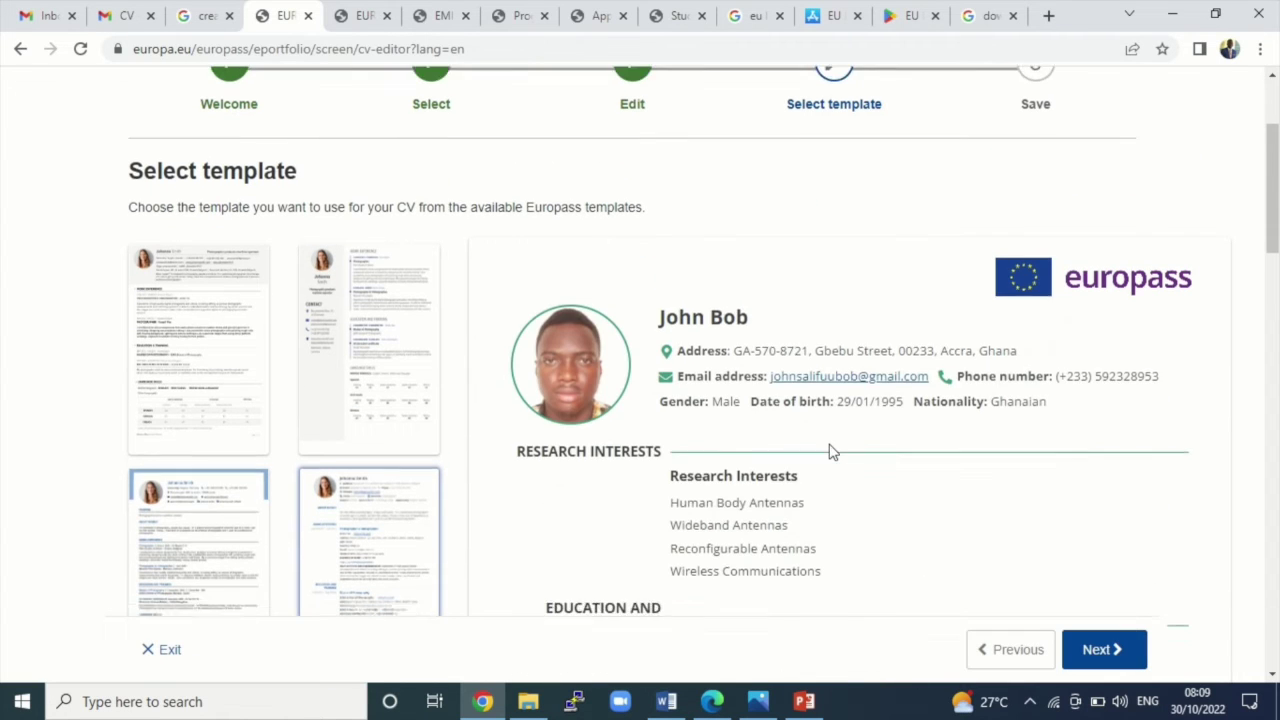
scroll(829, 452, down, 4)
click(252, 416)
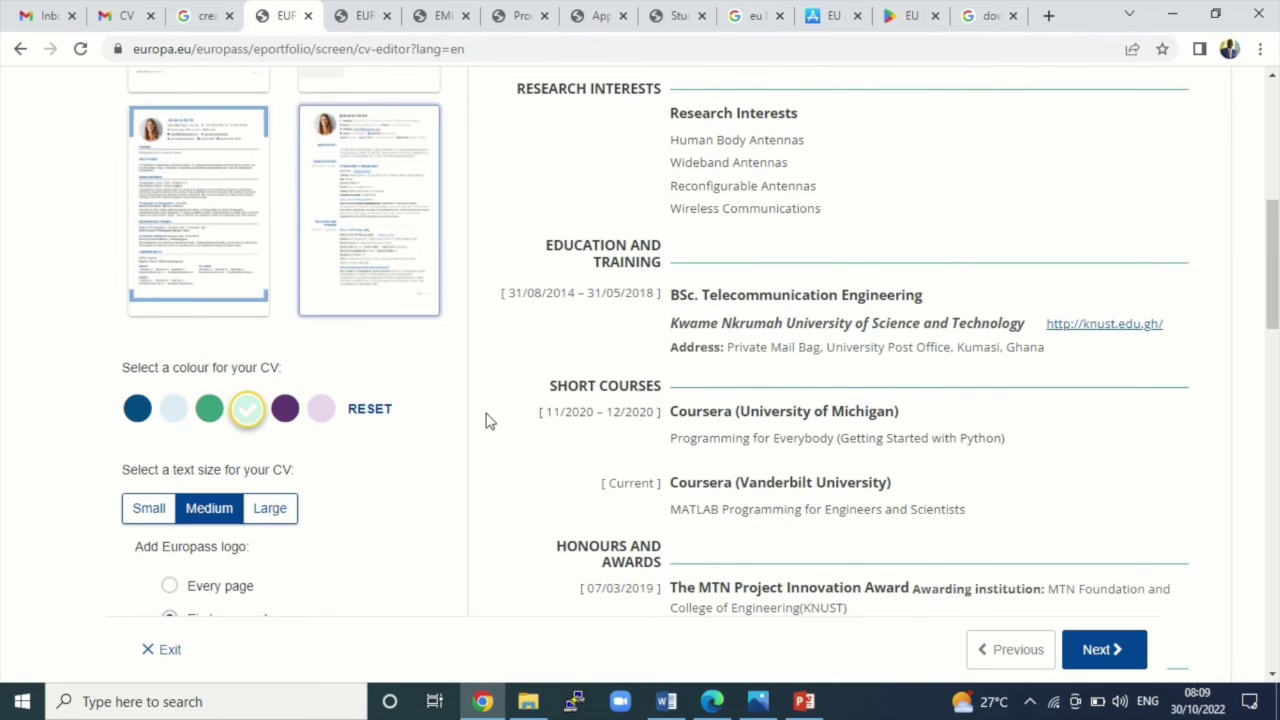
scroll(600, 470, down, 5)
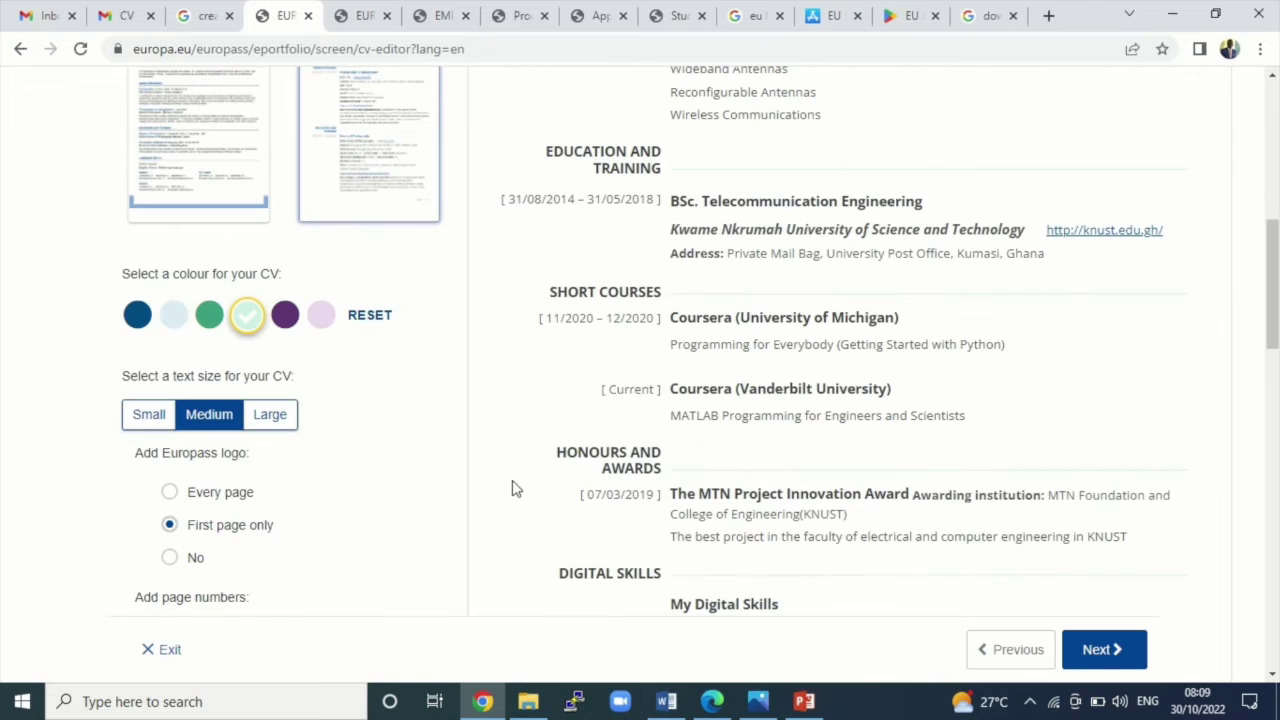
click(366, 318)
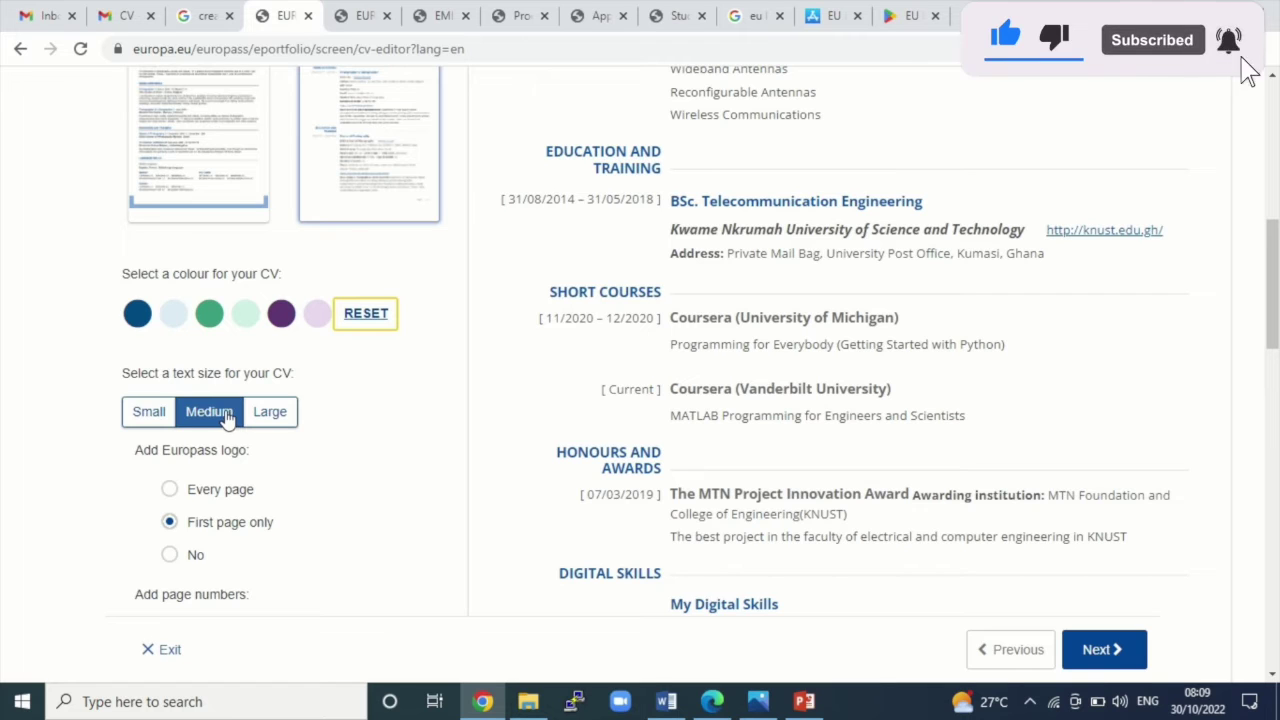
Compare the Small and Large text sizes in the preview and set the CV's text size to Small.
click(148, 414)
click(262, 418)
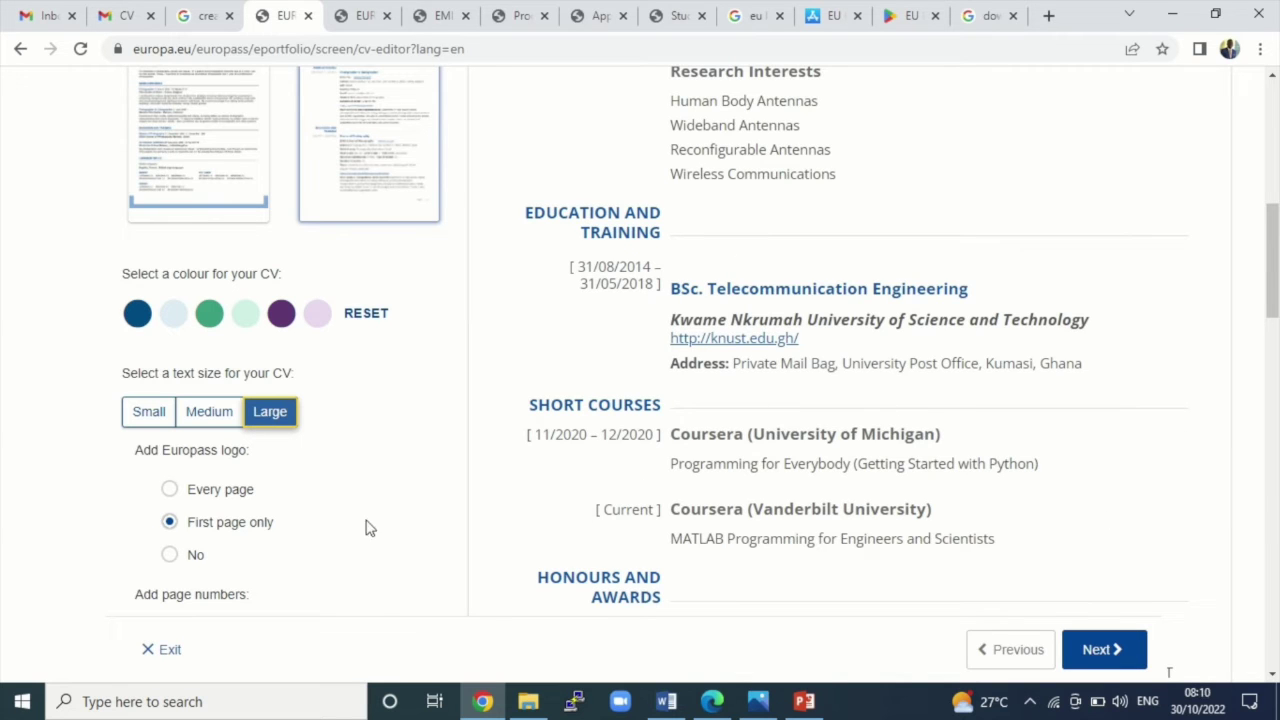
click(157, 422)
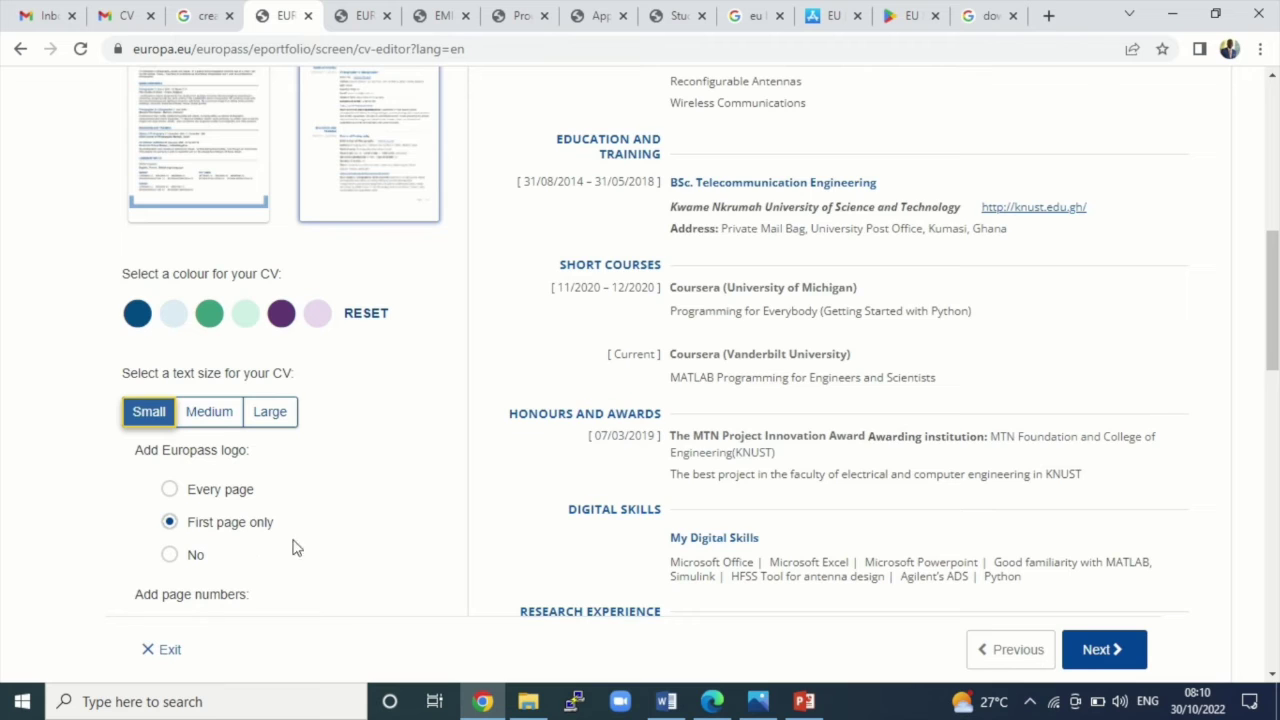
scroll(778, 538, up, 5)
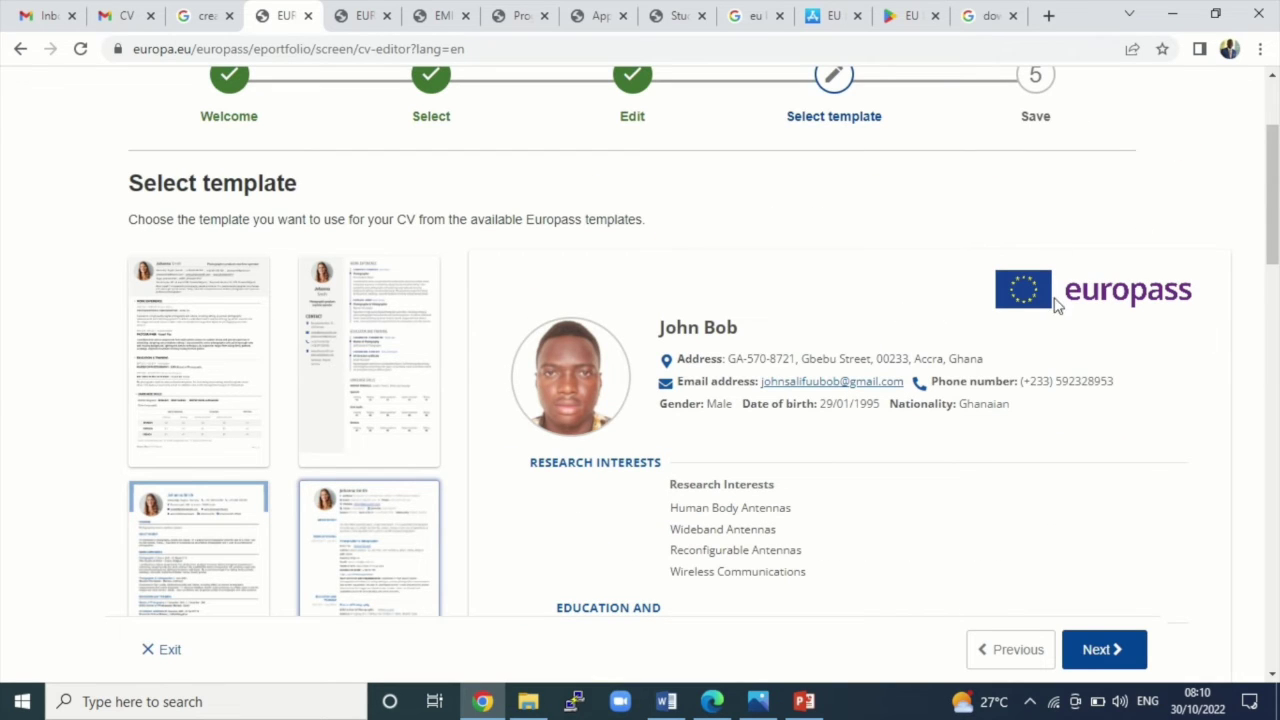
scroll(163, 606, down, 6)
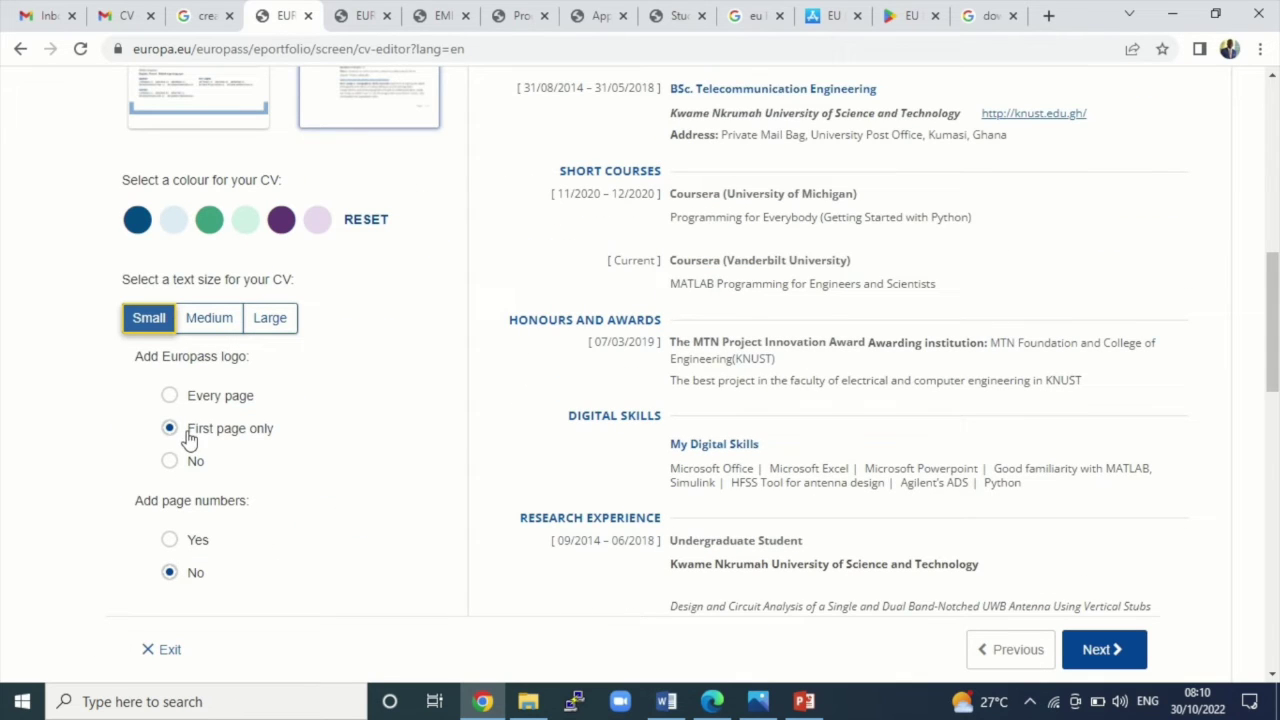
Remove the Europass logo from the CV and check the header in the preview.
scroll(980, 435, up, 10)
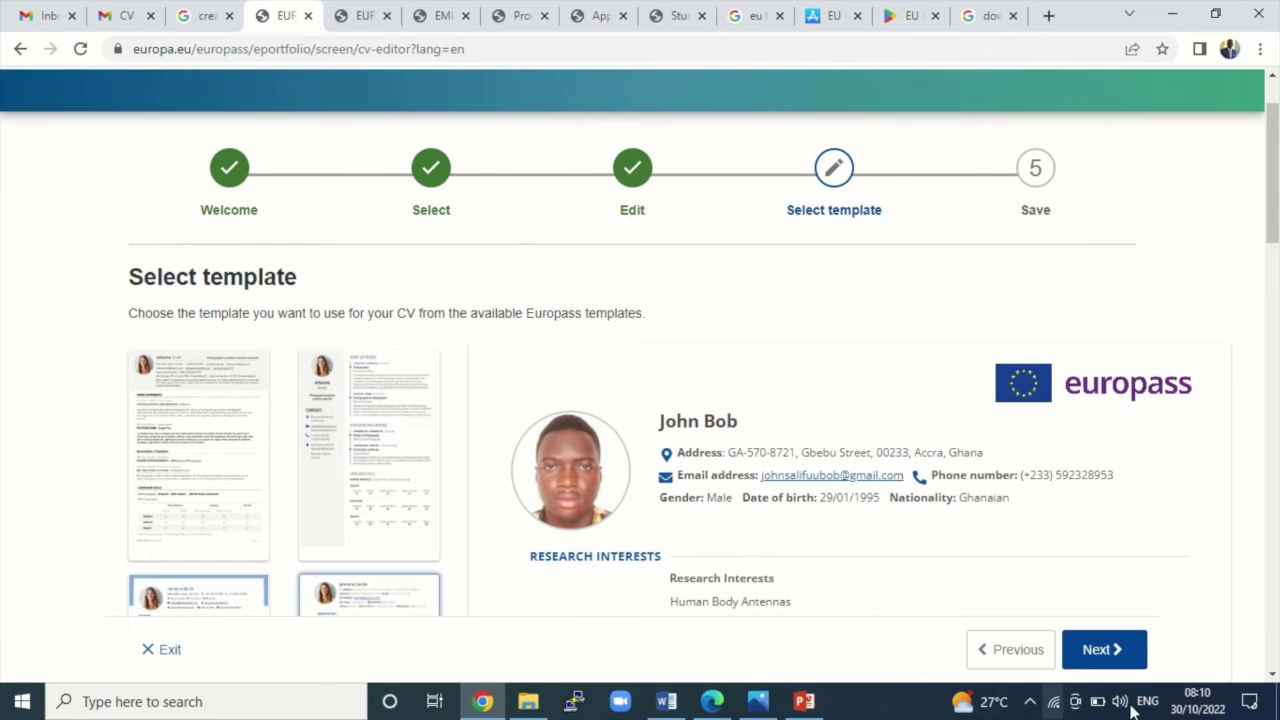
scroll(249, 394, down, 7)
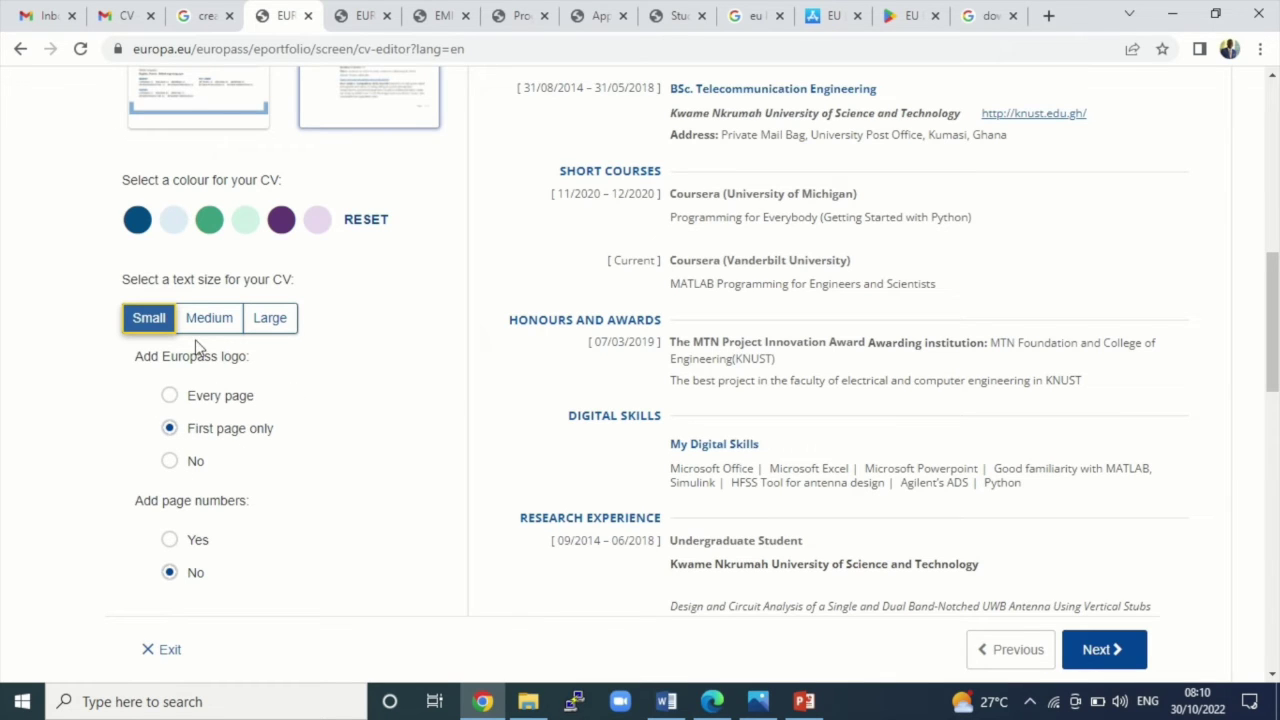
click(170, 463)
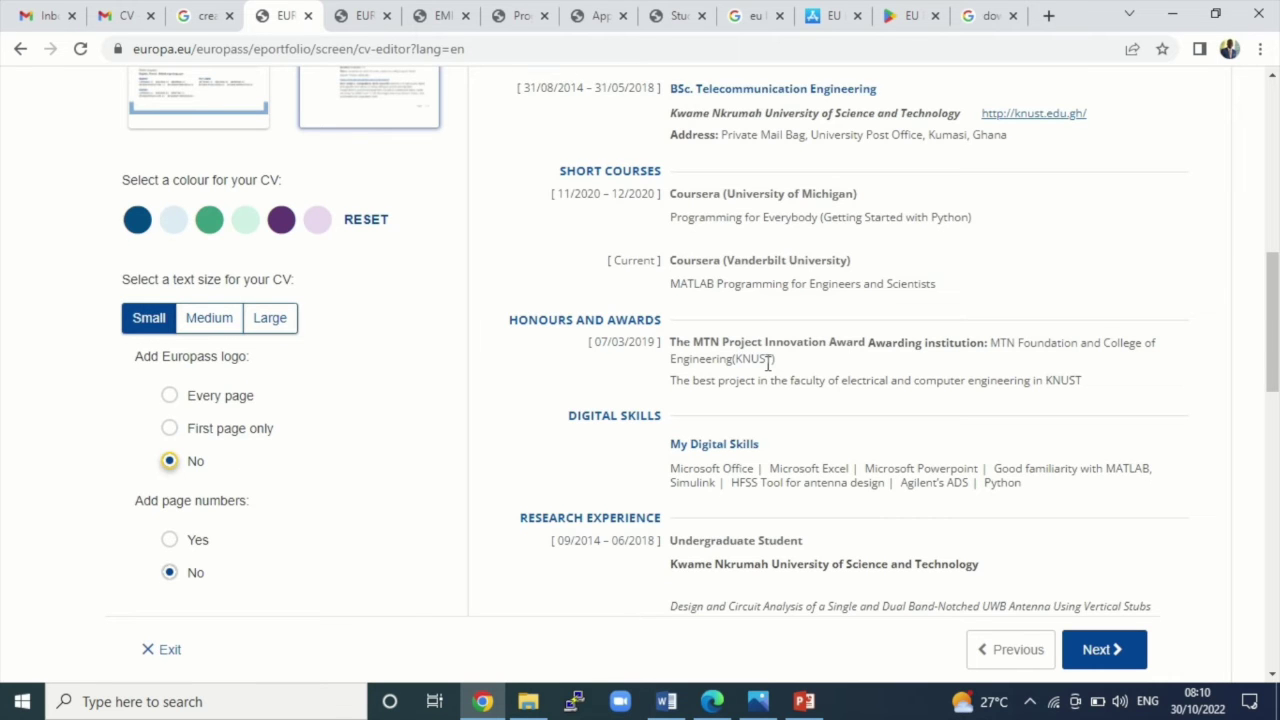
scroll(768, 365, up, 5)
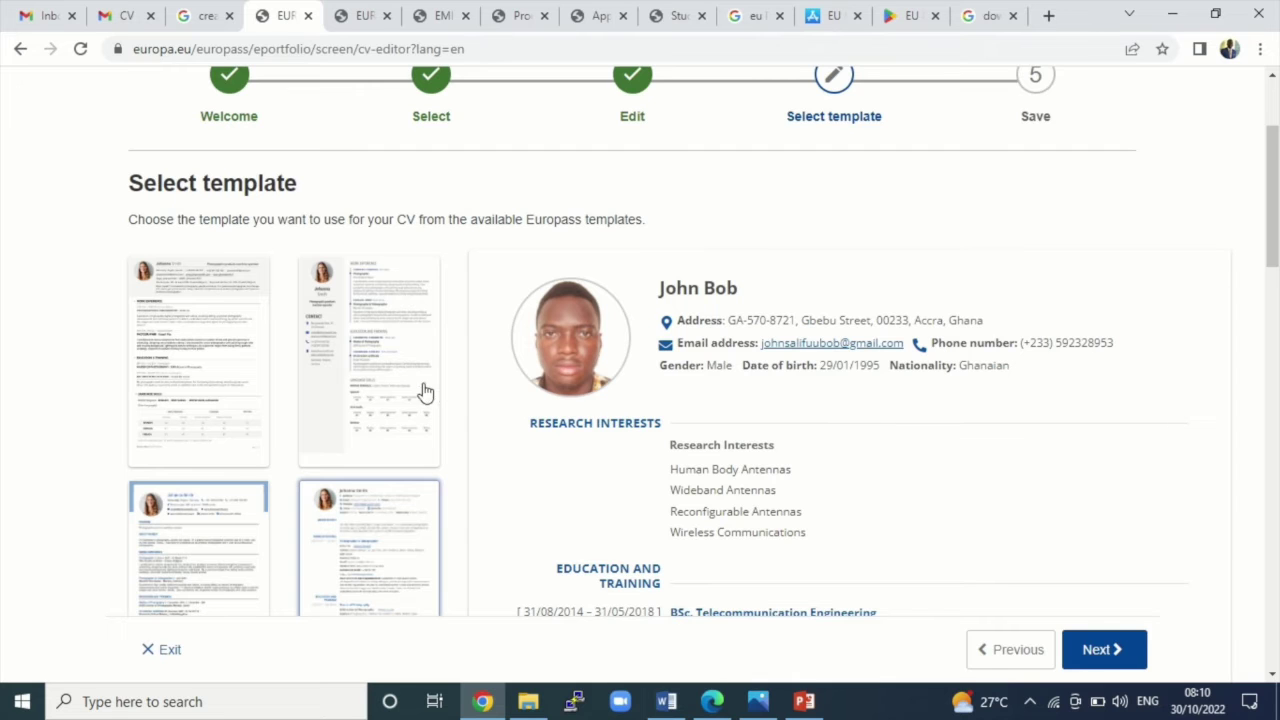
Turn on page numbers for the CV and check the preview, leaving the closing statement off.
scroll(425, 392, down, 7)
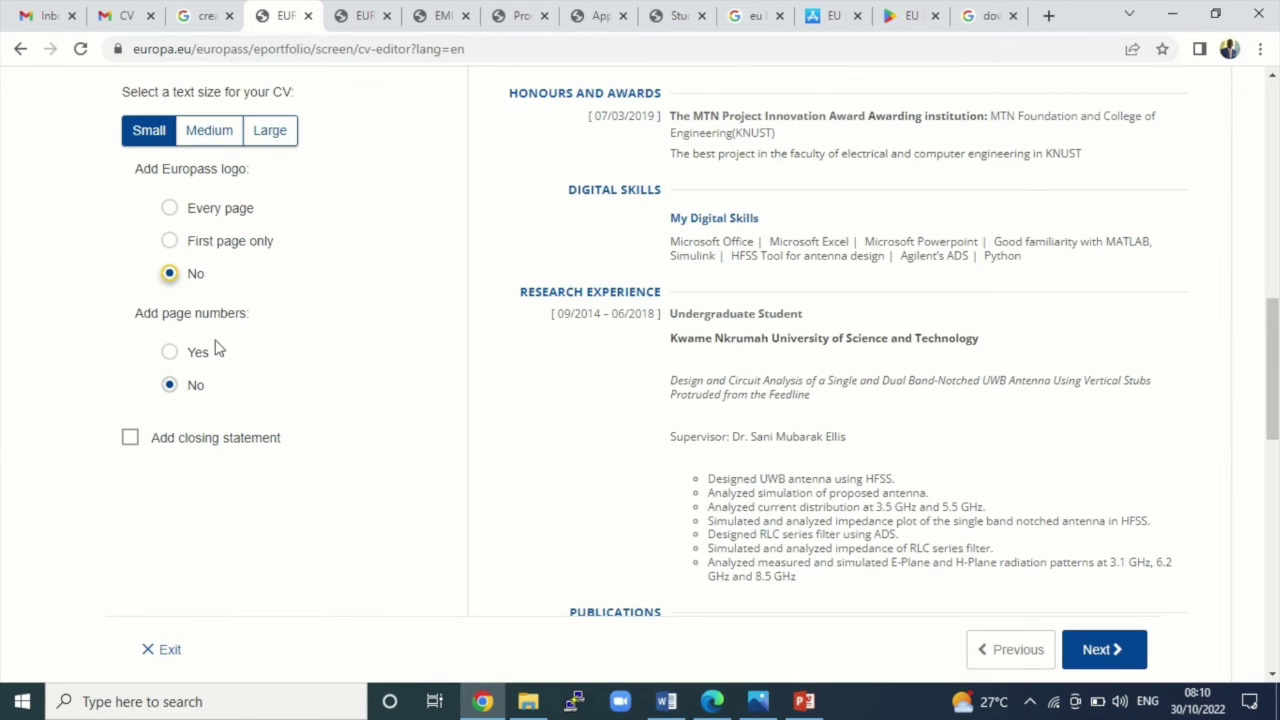
click(169, 358)
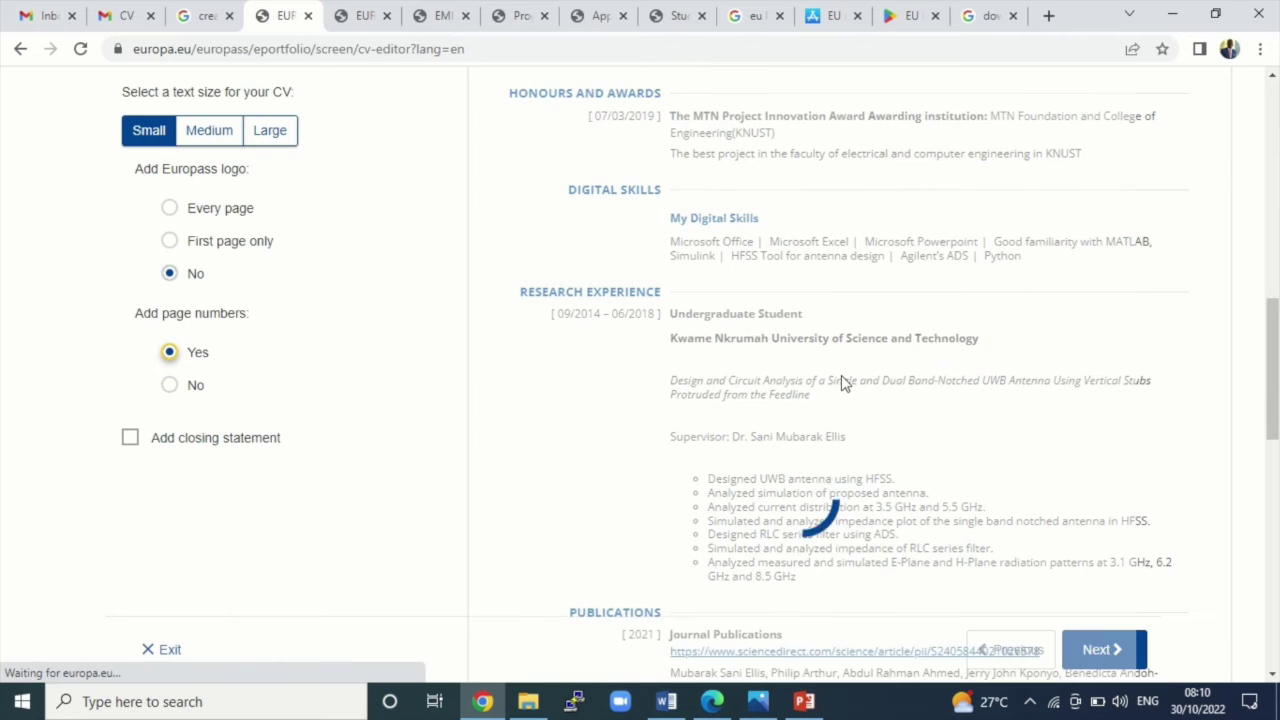
scroll(949, 413, up, 6)
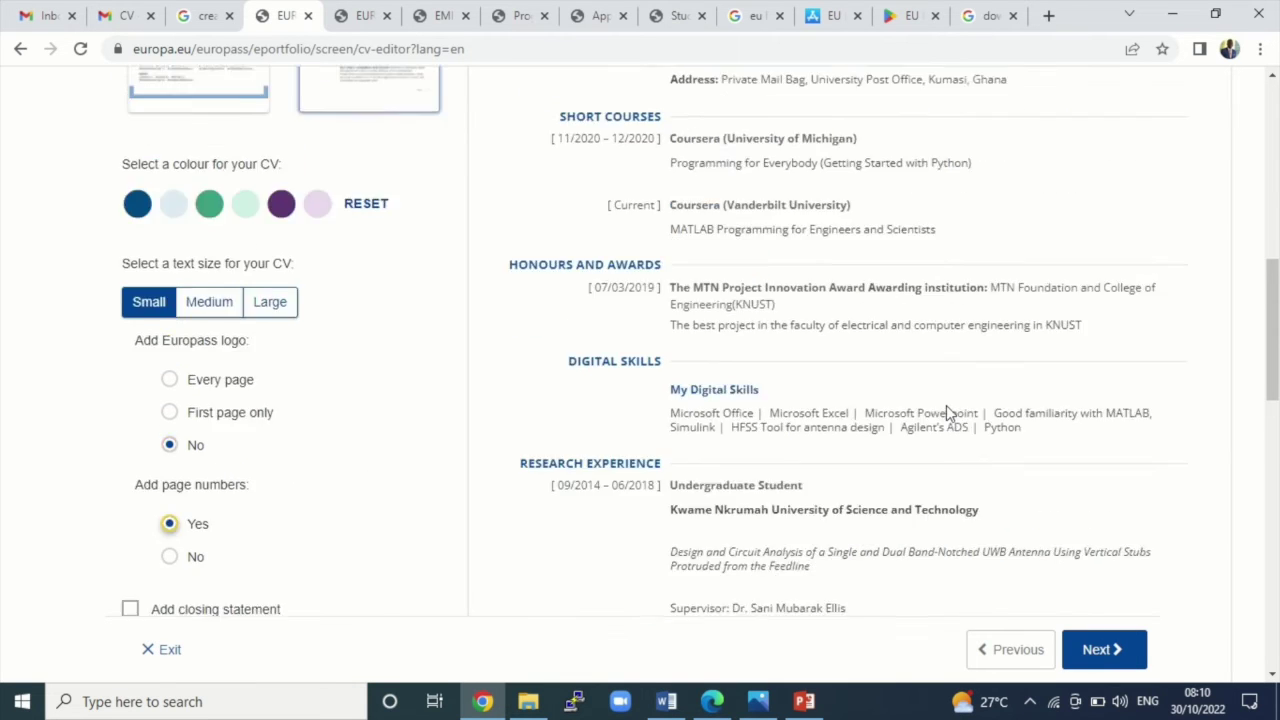
scroll(946, 426, up, 2)
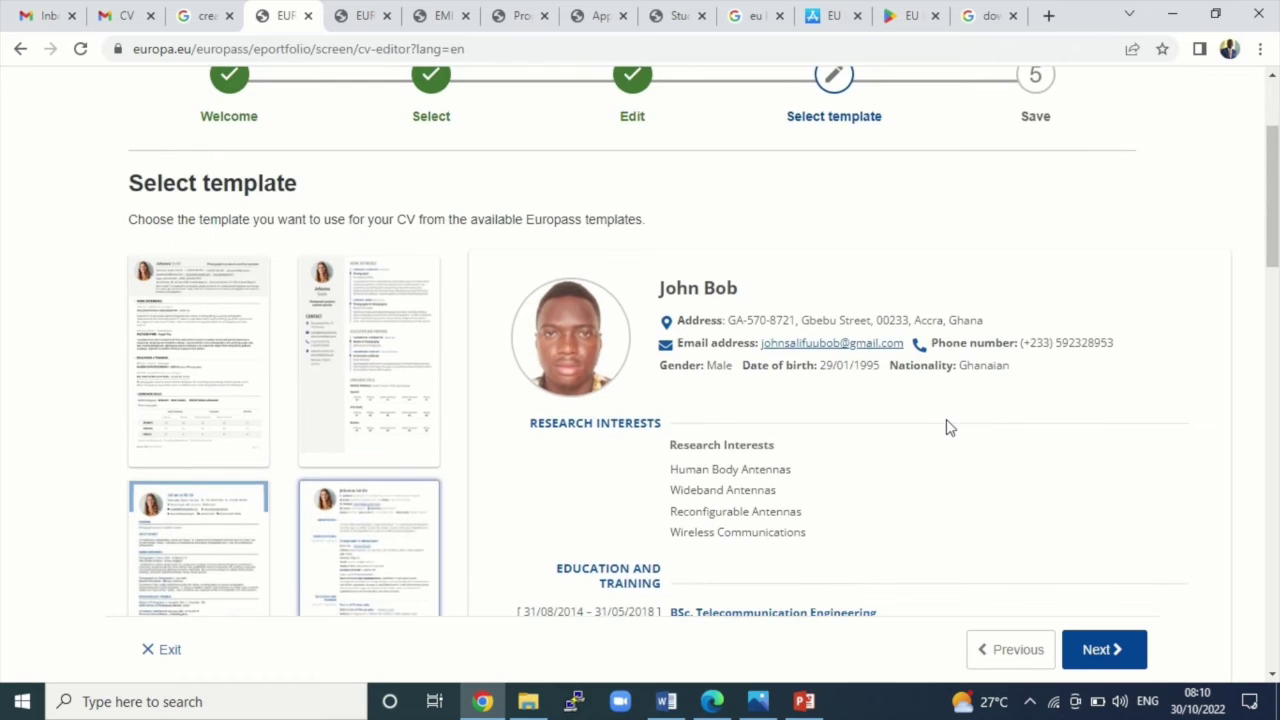
scroll(409, 471, down, 8)
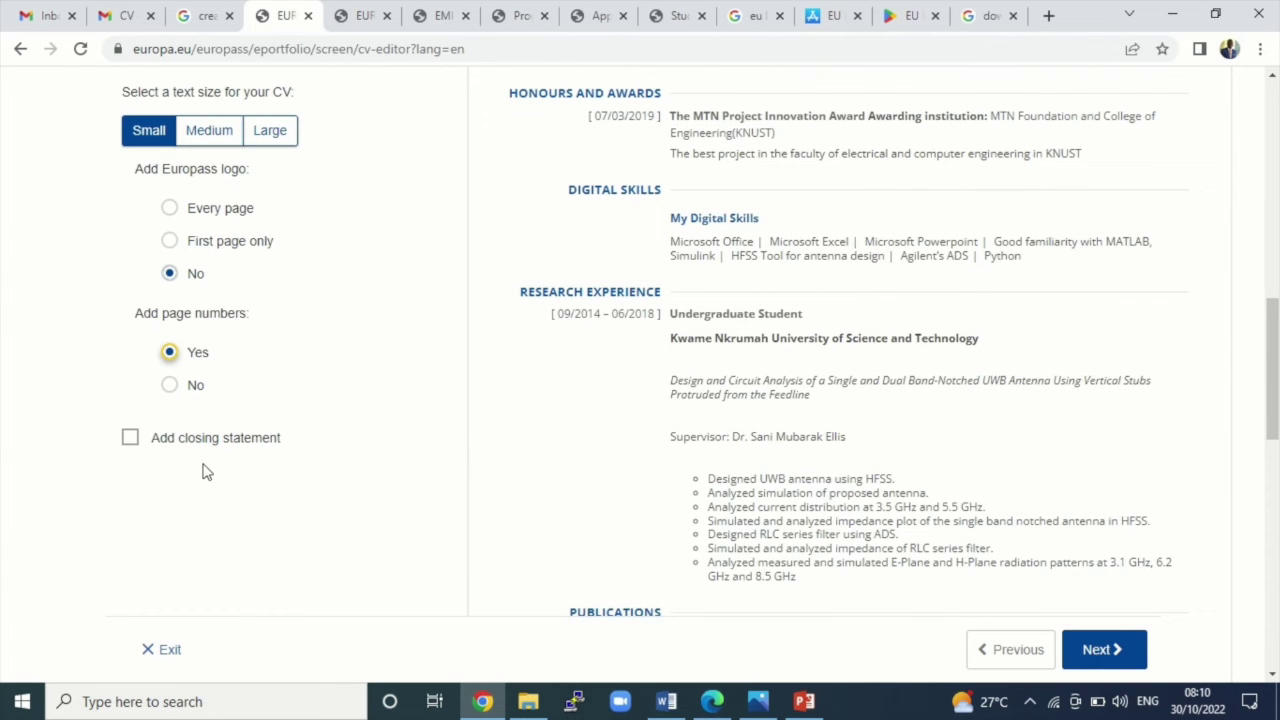
scroll(777, 483, up, 7)
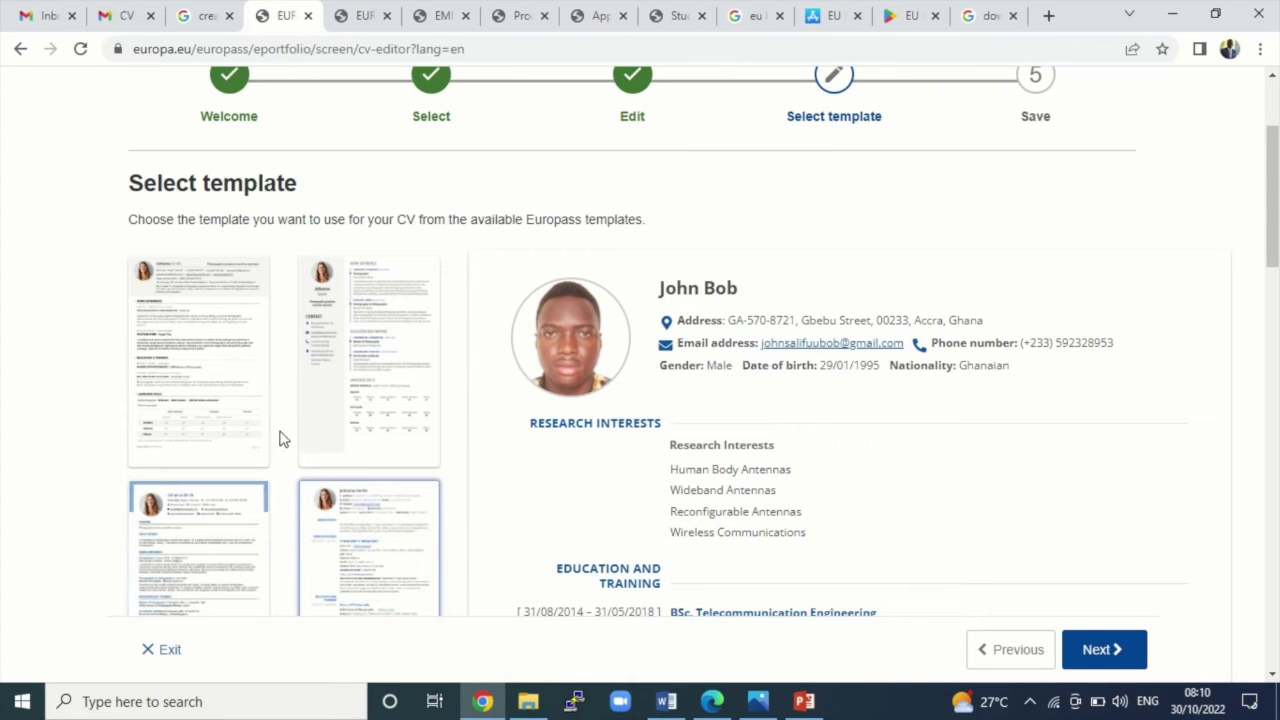
Look through the rest of the template preview and proceed to the Save stage of the CV.
scroll(366, 537, down, 7)
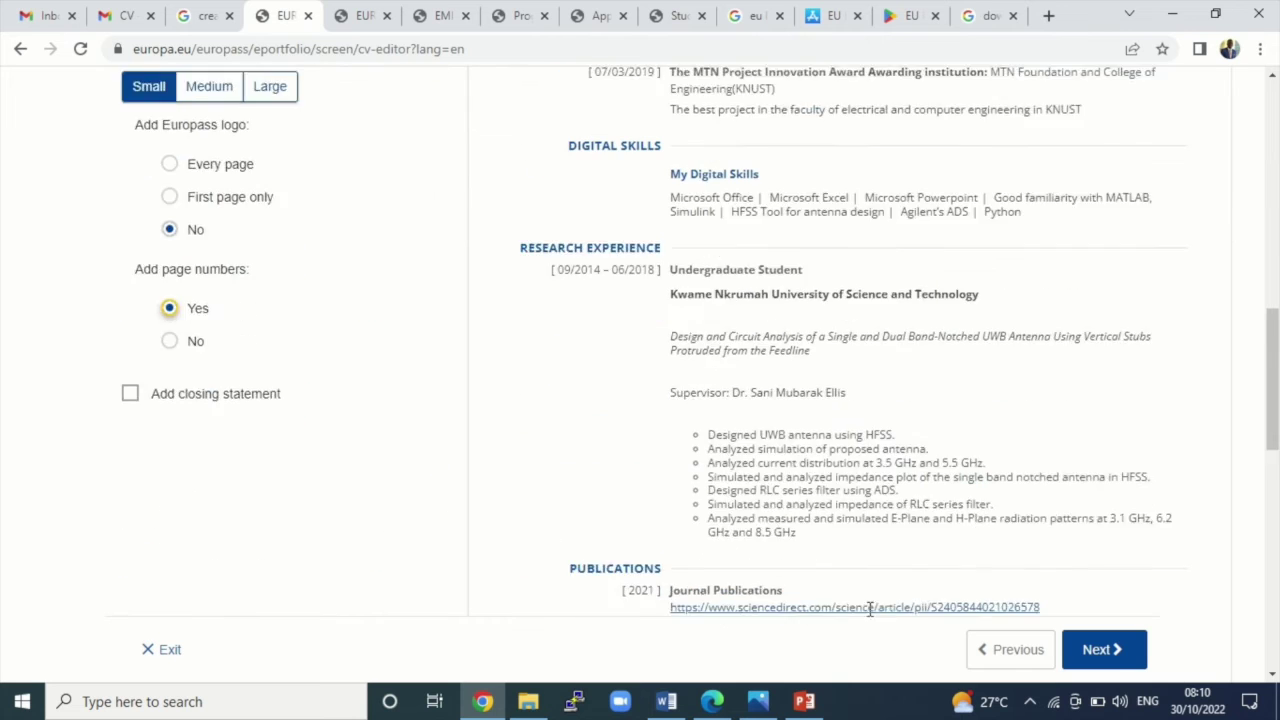
scroll(820, 527, down, 8)
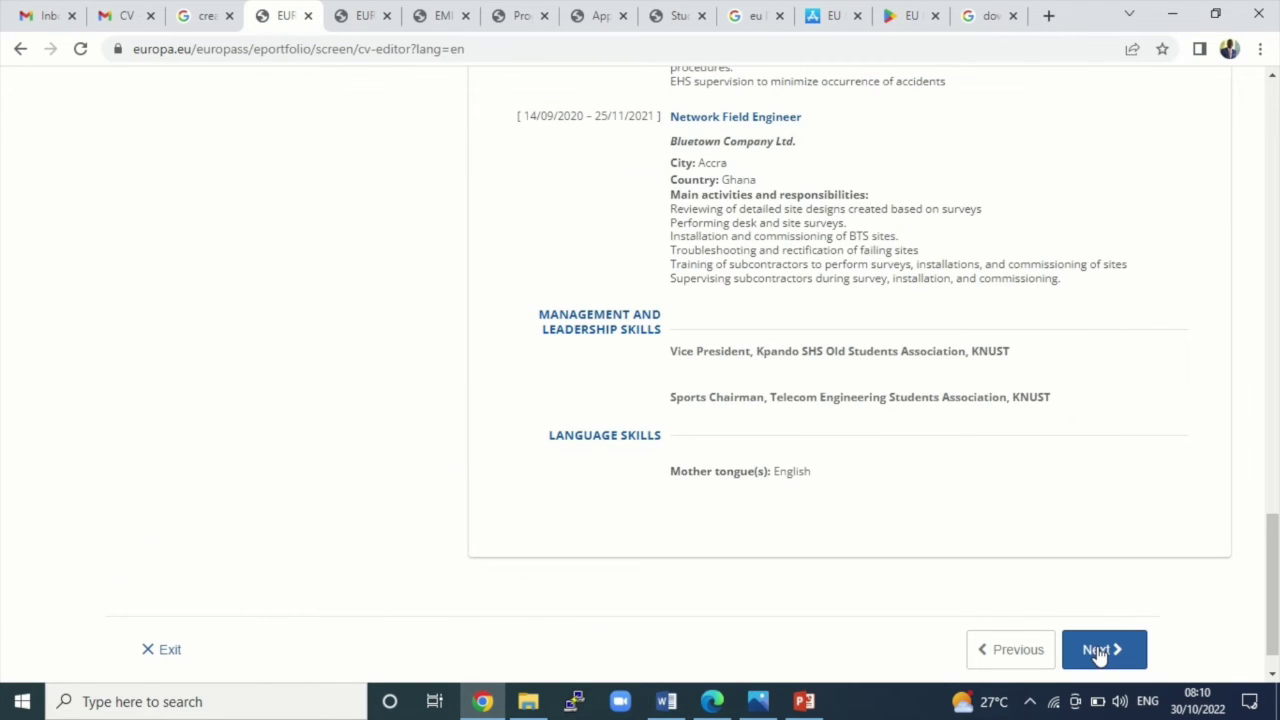
click(1104, 648)
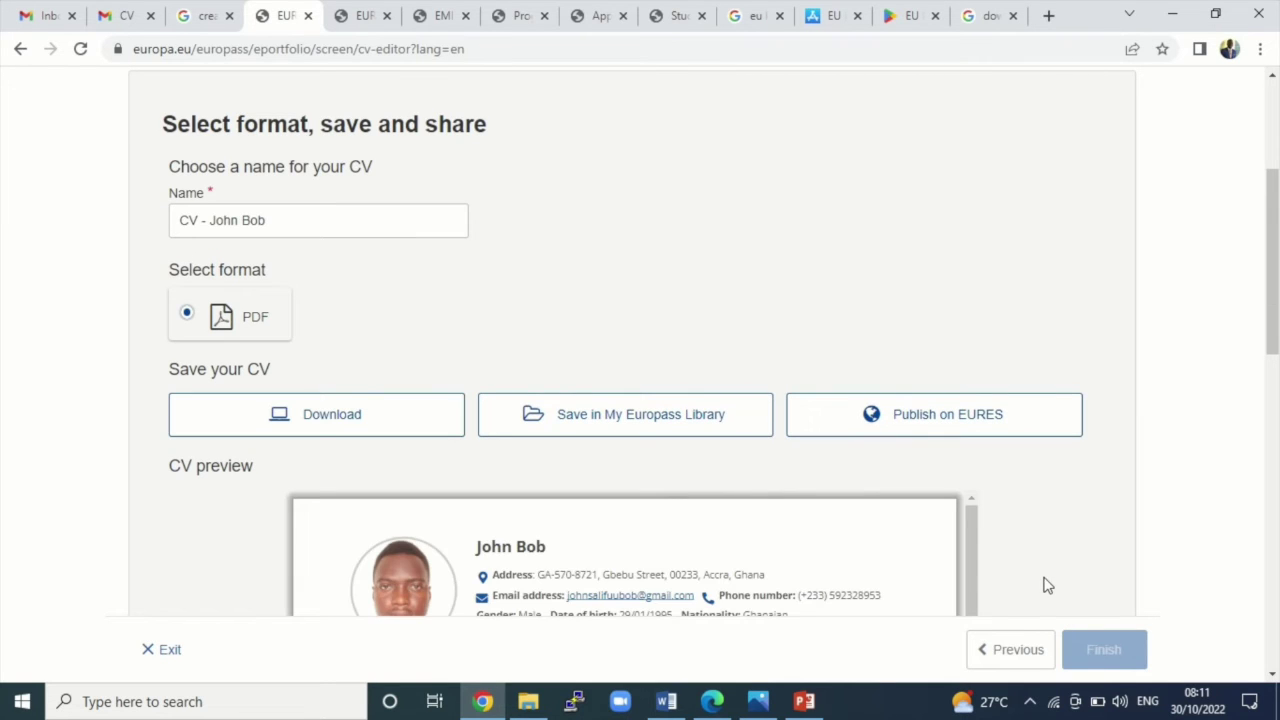
Review the final CV preview, keep PDF as the format and save the CV in My Europass Library.
scroll(856, 479, down, 5)
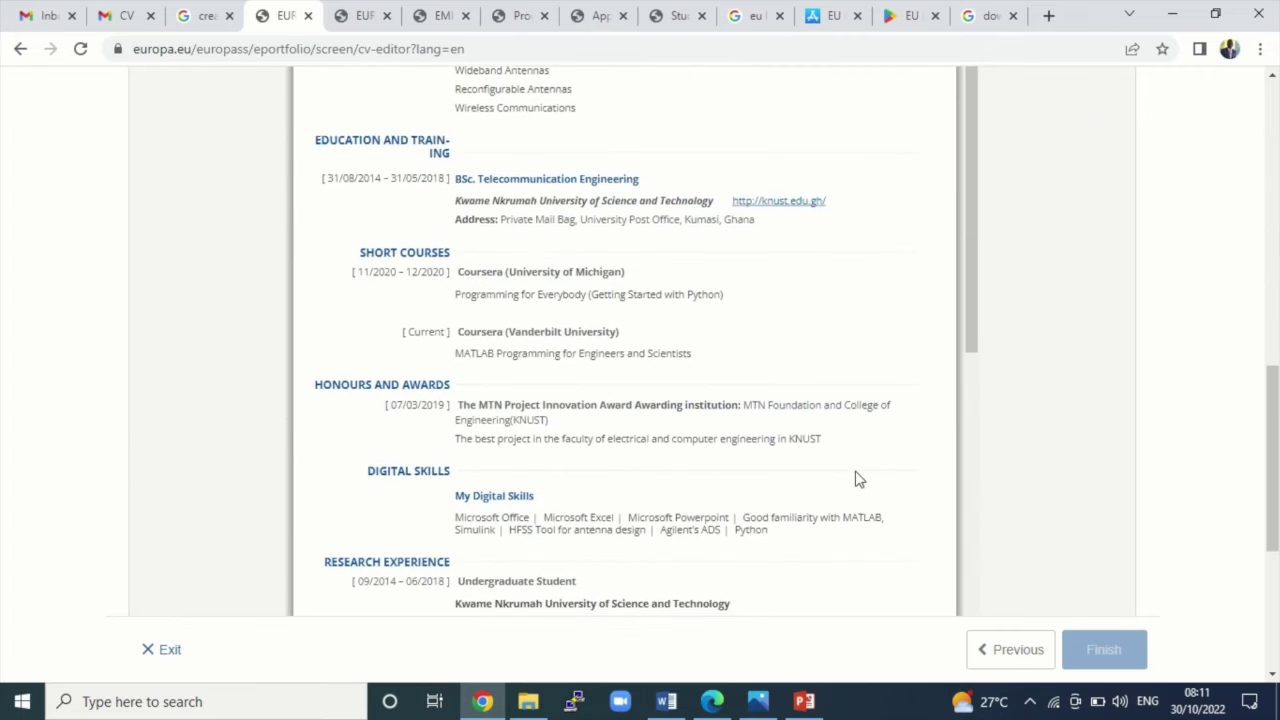
scroll(856, 479, down, 5)
scroll(856, 479, down, 2)
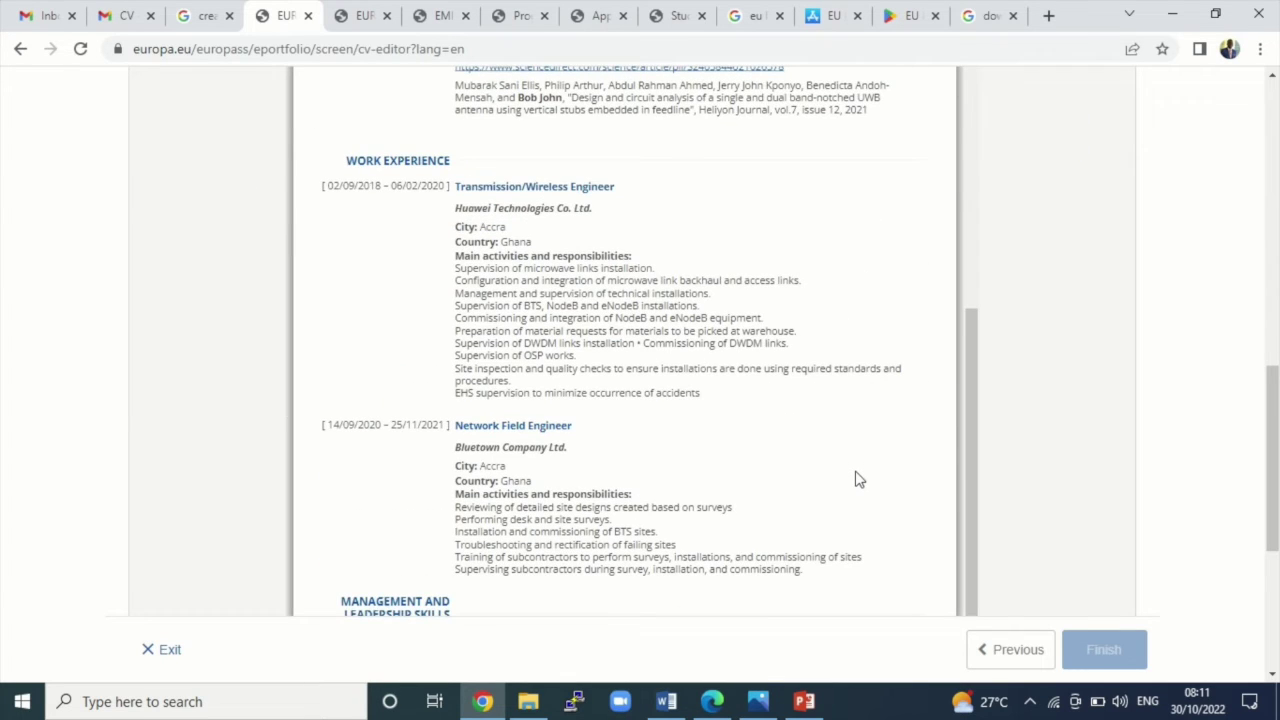
scroll(856, 479, down, 3)
scroll(856, 479, up, 10)
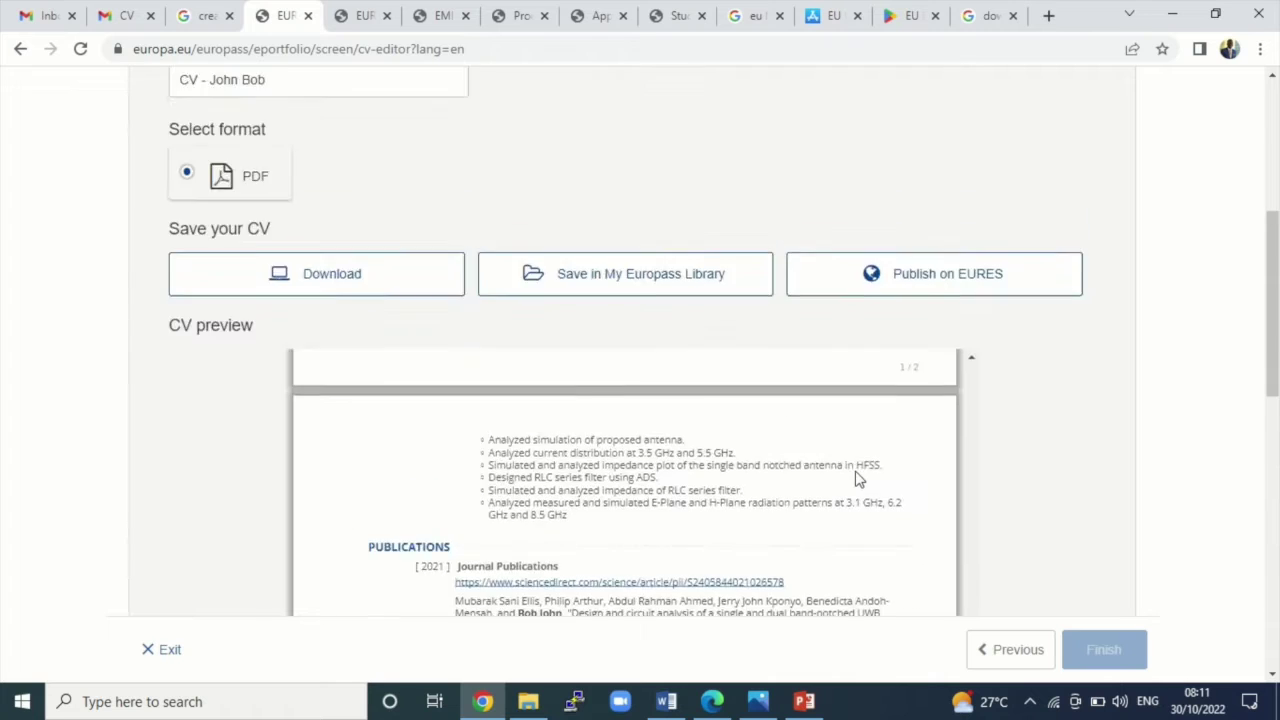
scroll(856, 479, down, 3)
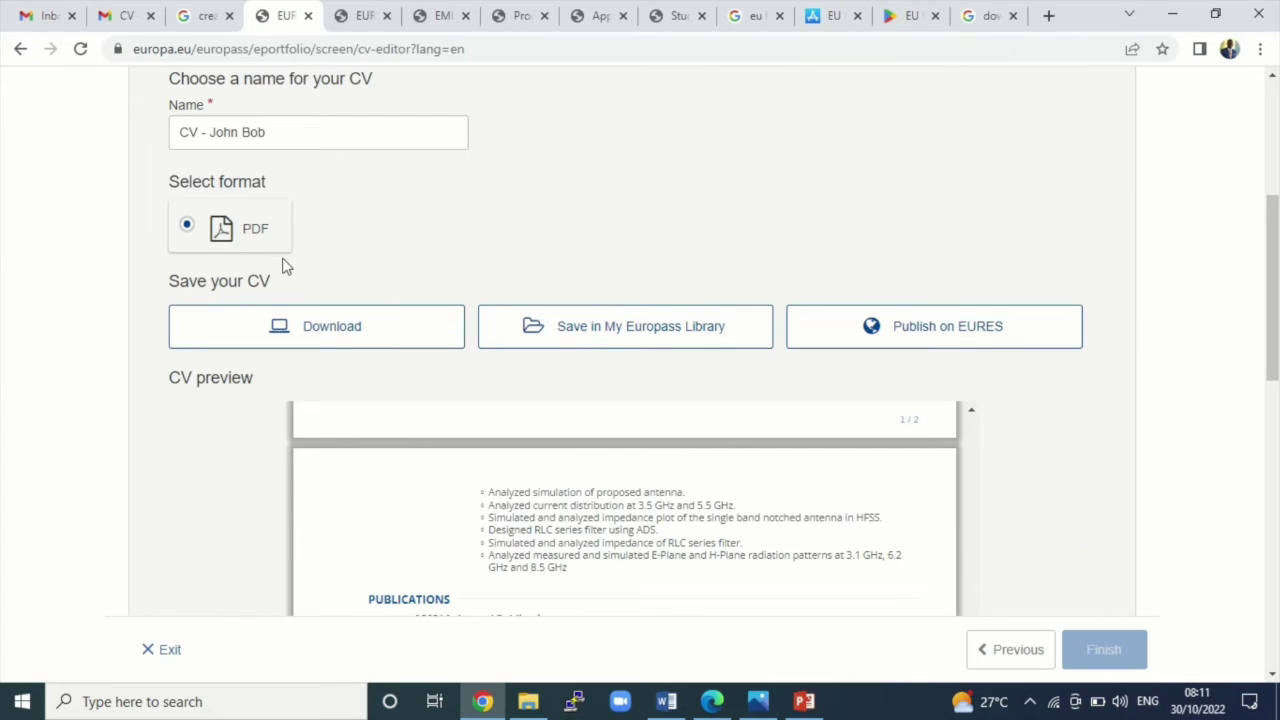
click(225, 228)
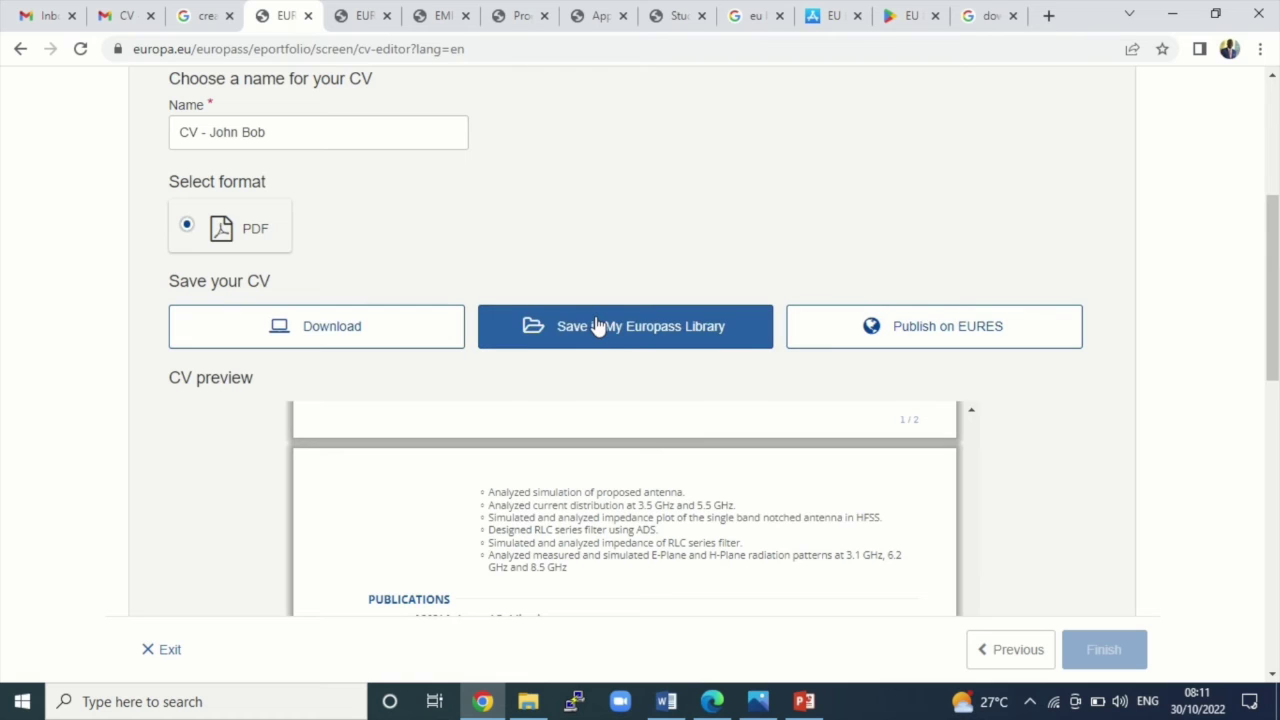
click(627, 337)
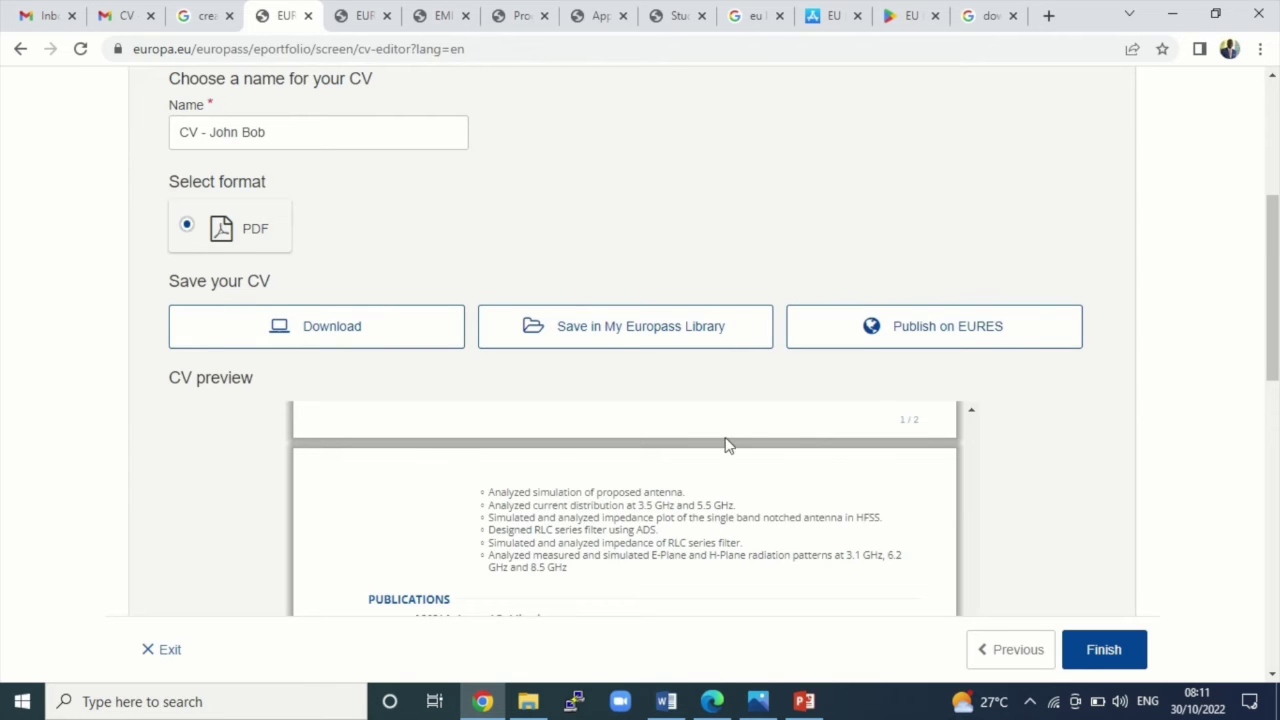
Finish the CV creation and check the saved CV among the documents in My Library.
scroll(477, 534, down, 5)
scroll(477, 311, up, 3)
scroll(474, 303, down, 3)
scroll(477, 308, up, 8)
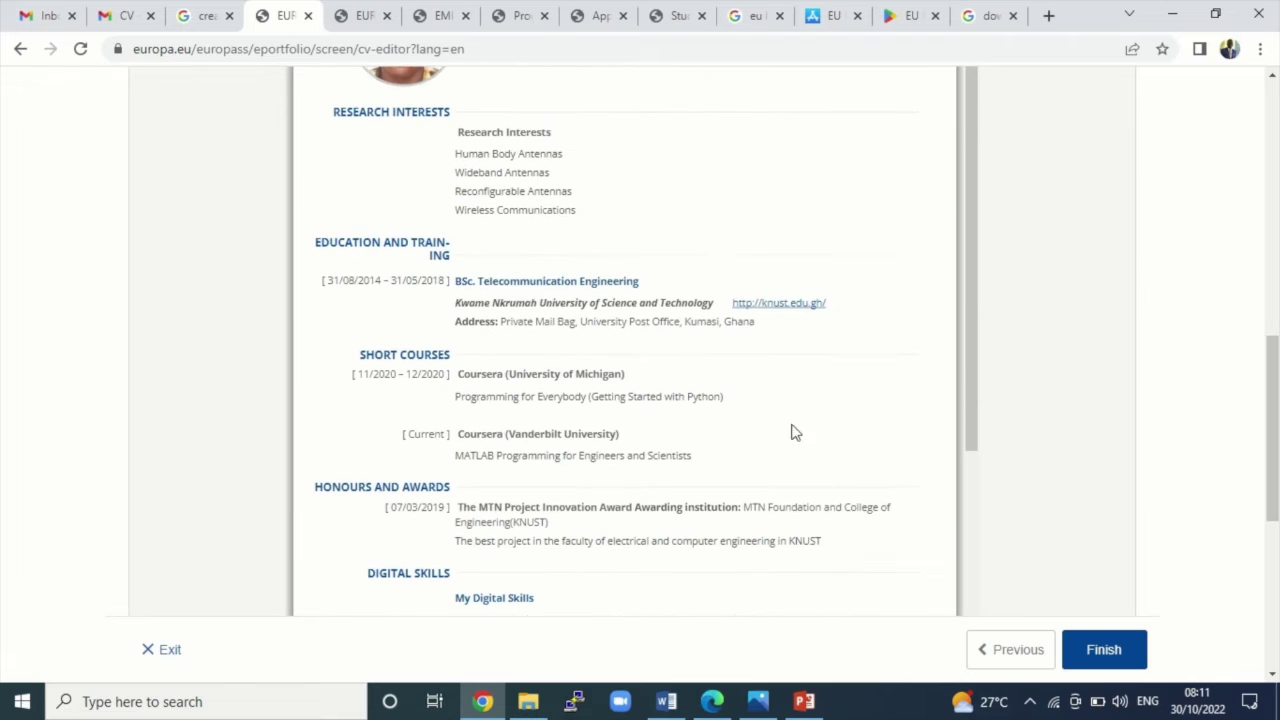
click(1096, 650)
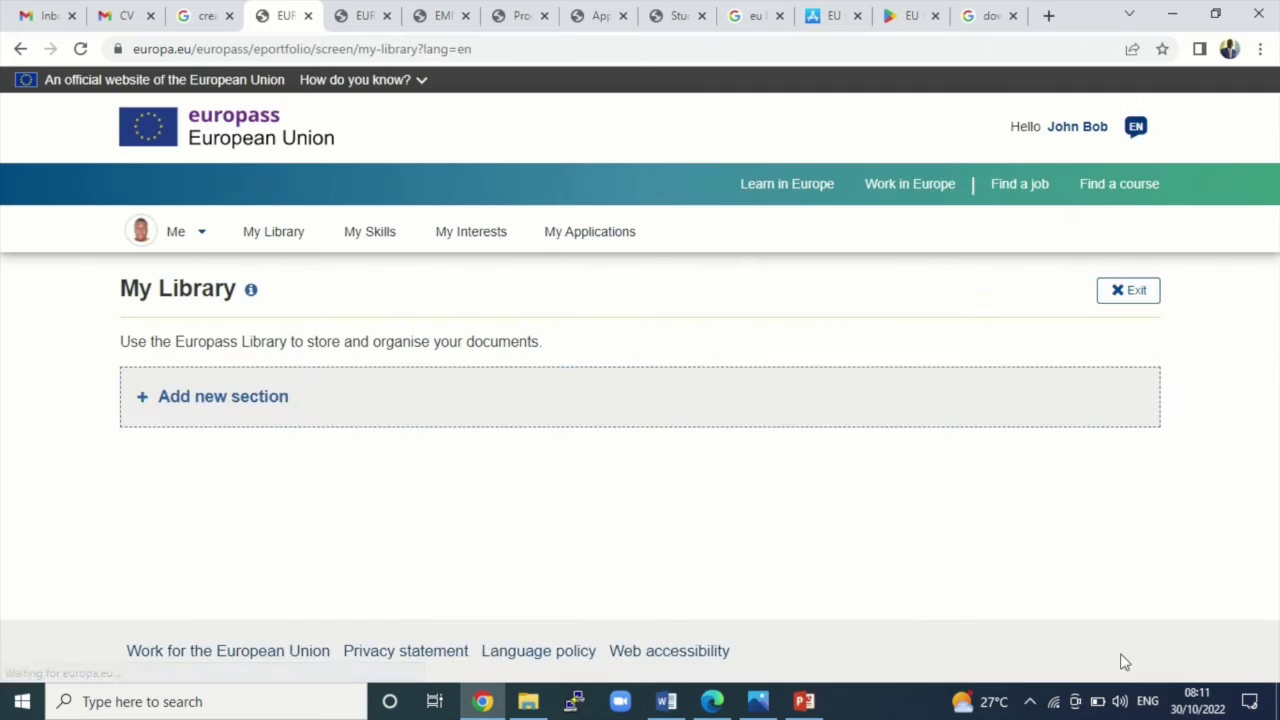
scroll(237, 371, down, 3)
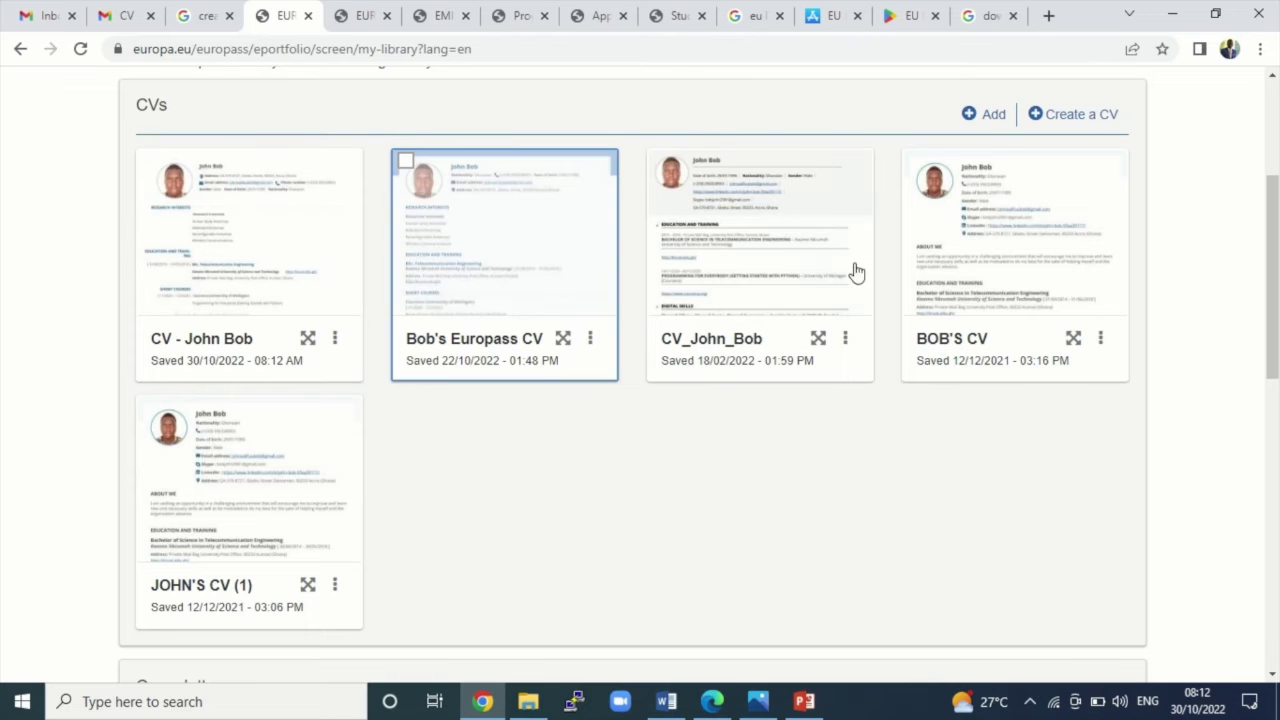
scroll(663, 366, up, 1)
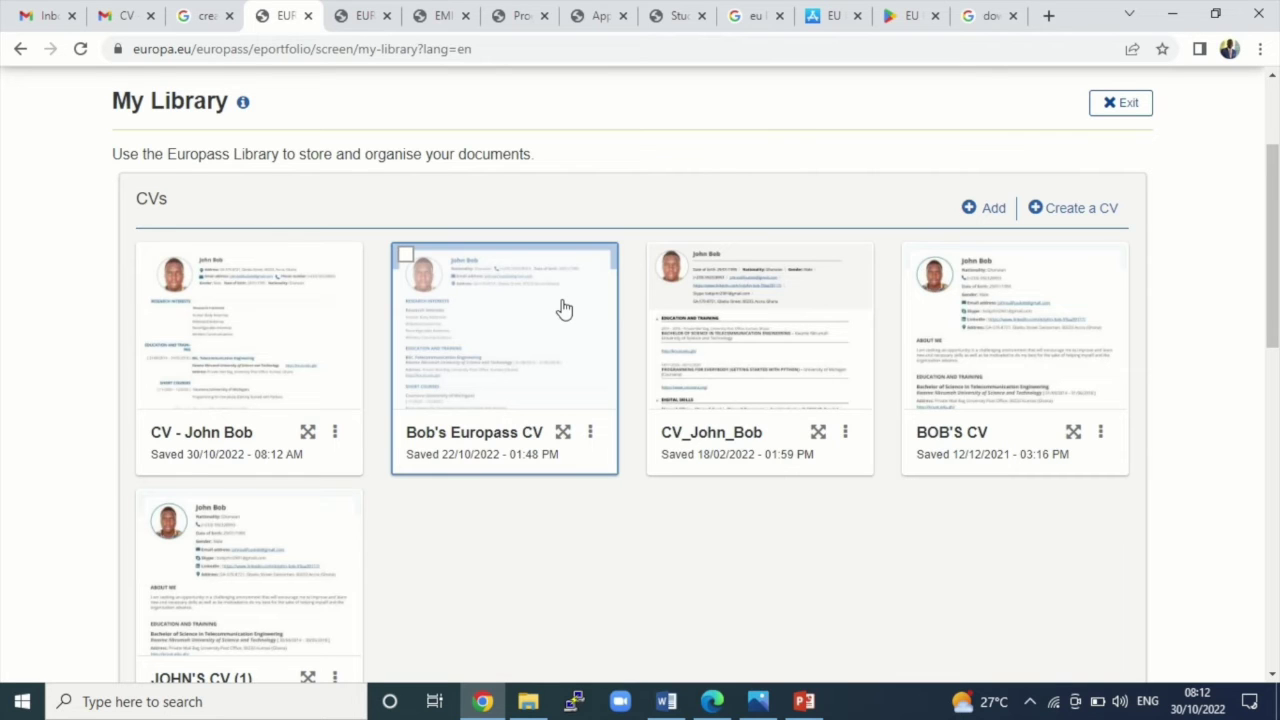
scroll(570, 309, up, 2)
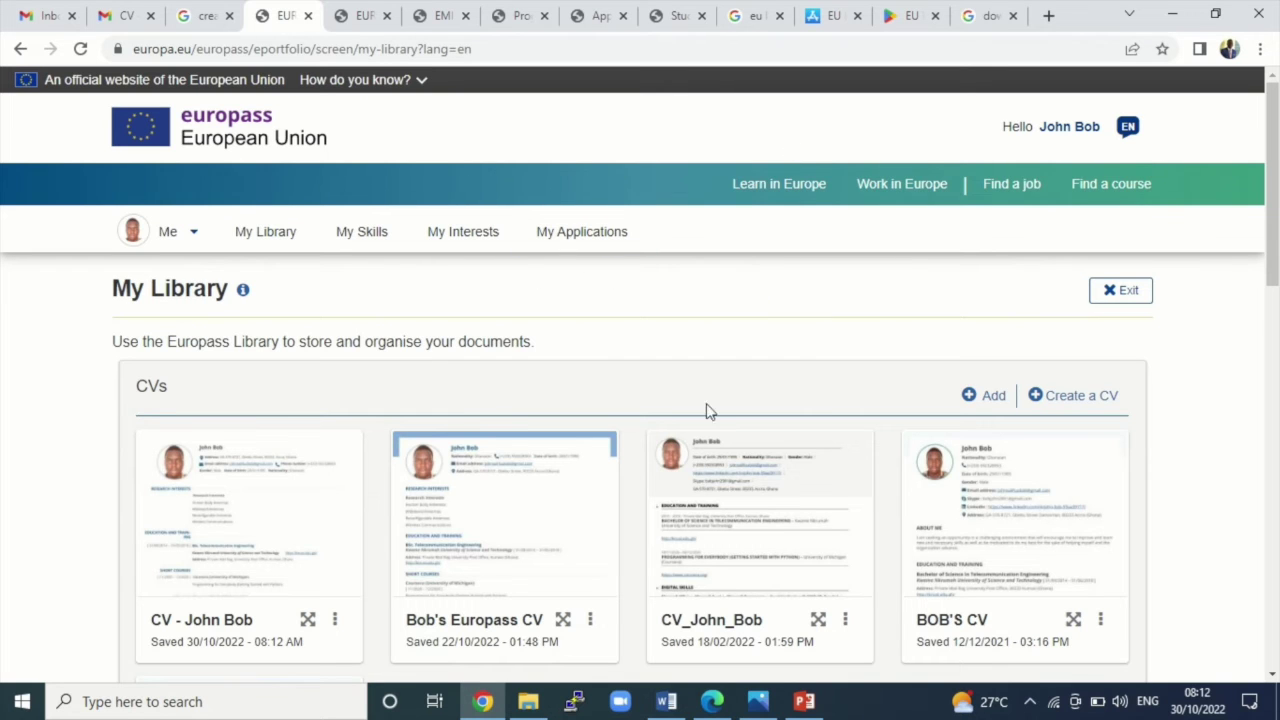
Switch to Microsoft Edge and open the Google homepage from the Bing results for "google".
click(712, 701)
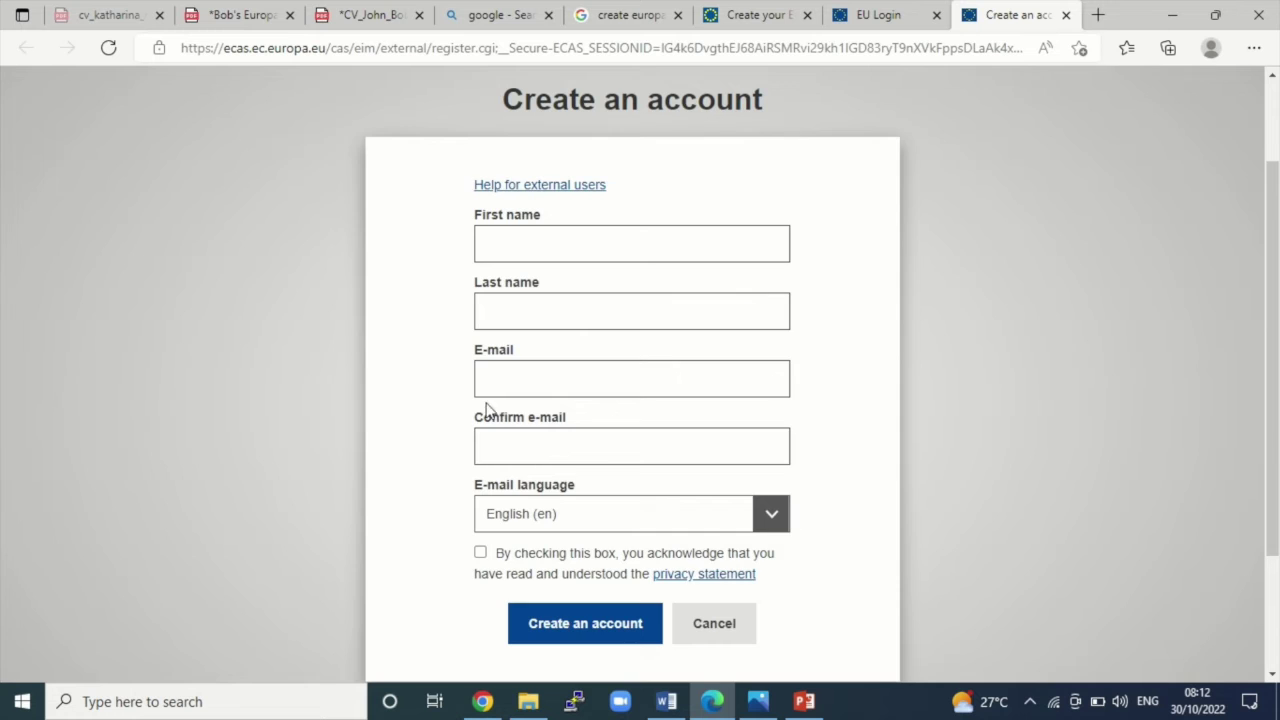
click(608, 22)
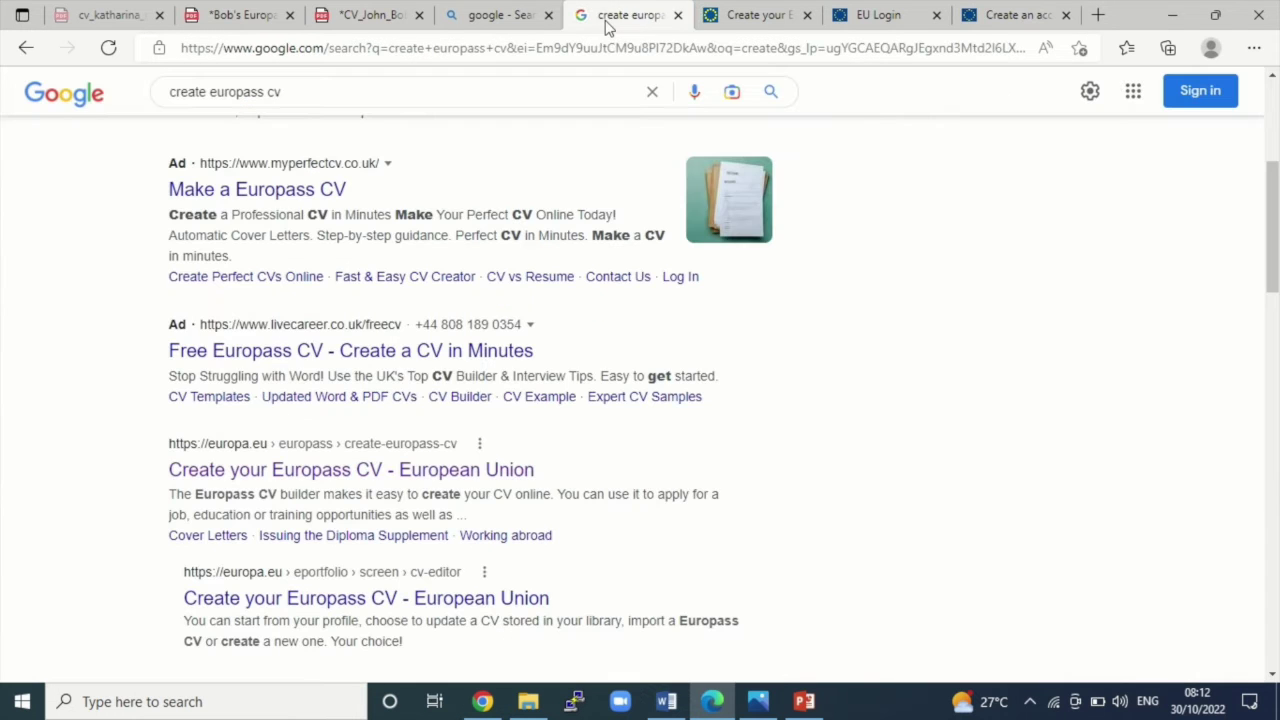
click(484, 20)
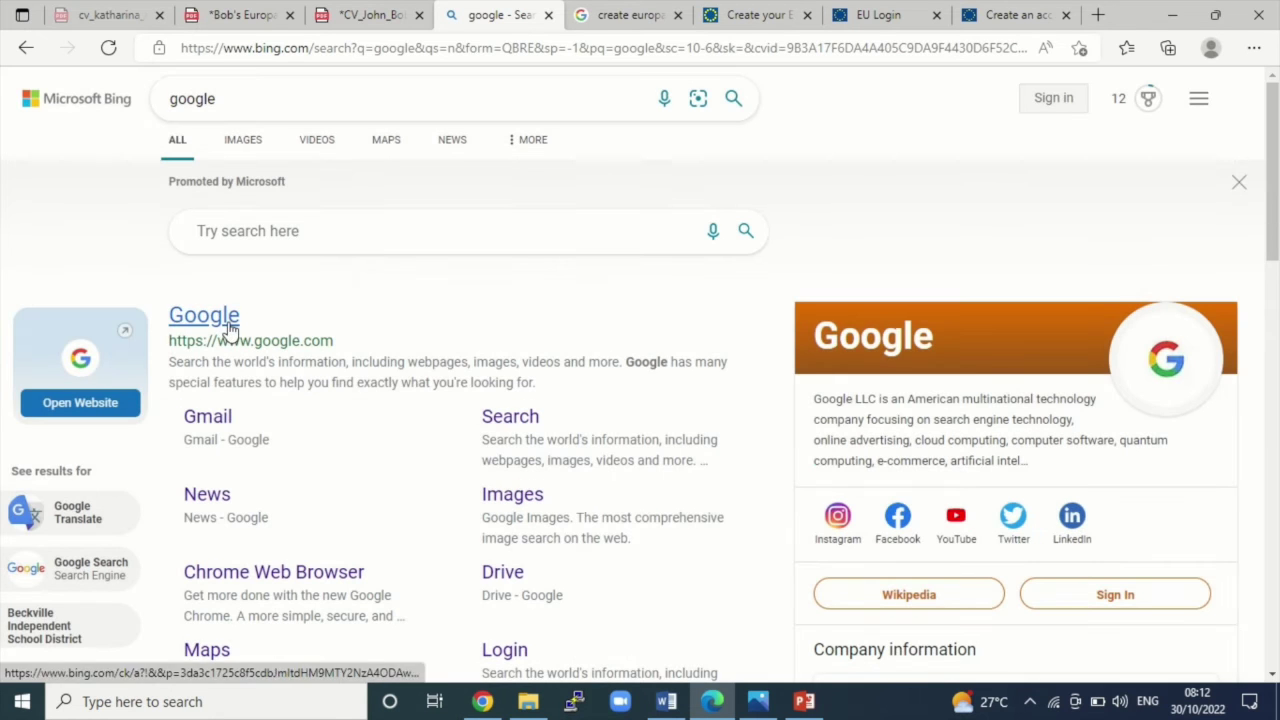
click(228, 322)
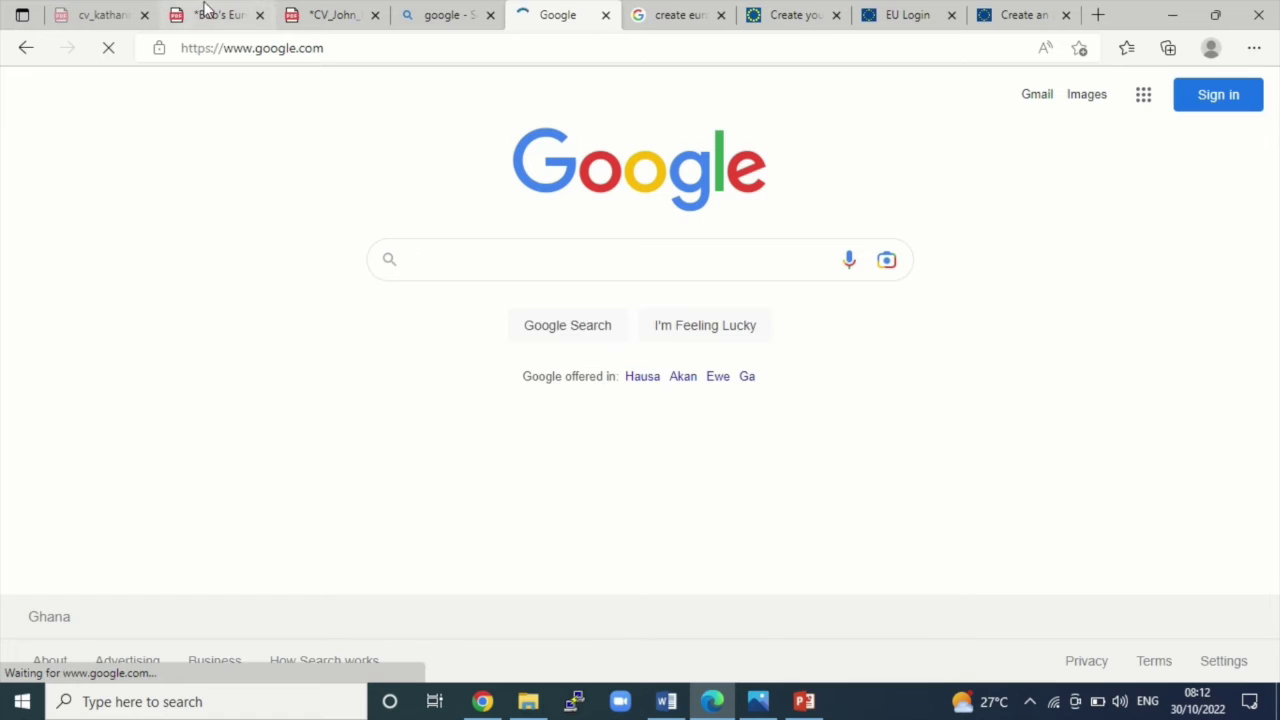
Search Google for "download europass cv template" and look through the results for the European Union entries.
click(438, 271)
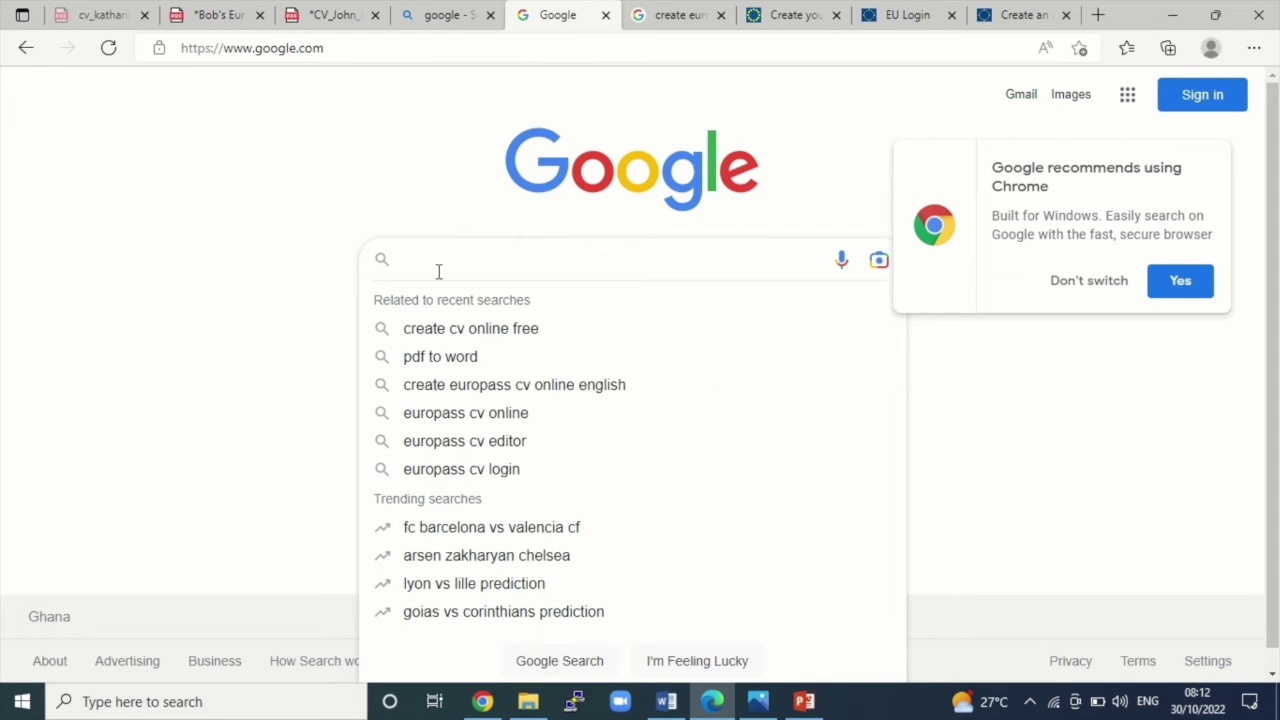
text(dow)
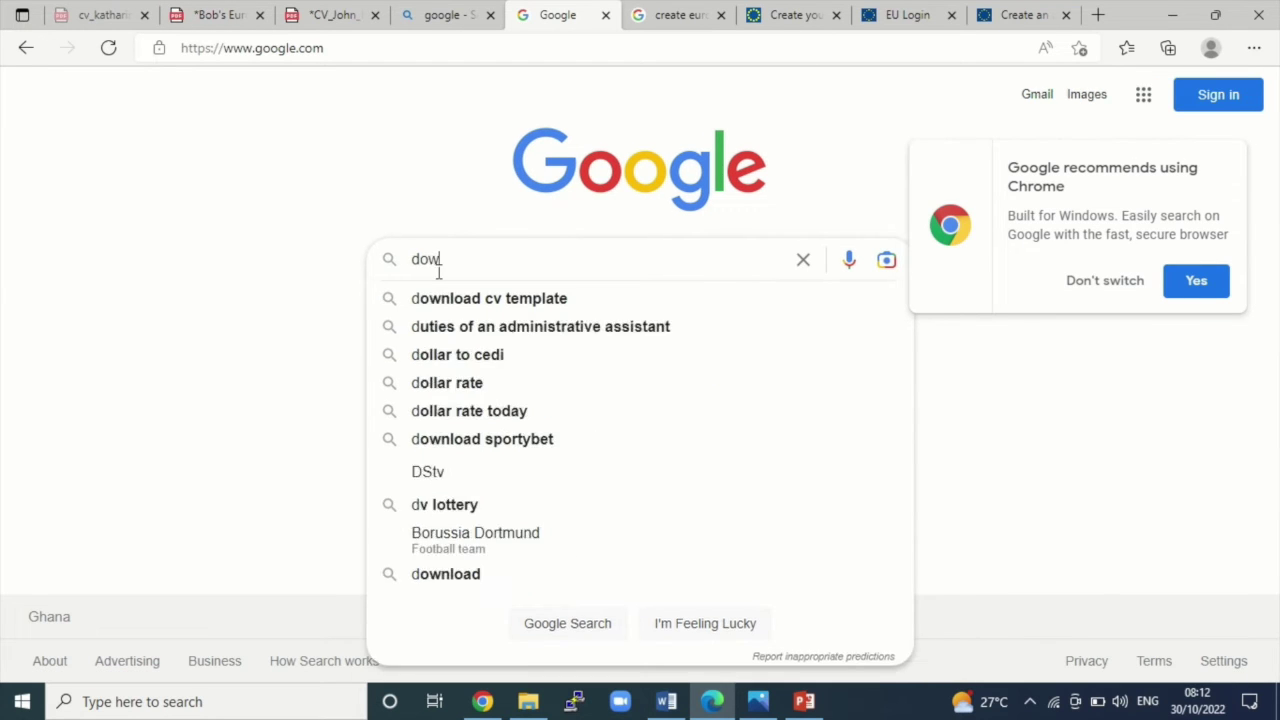
text(nload europas)
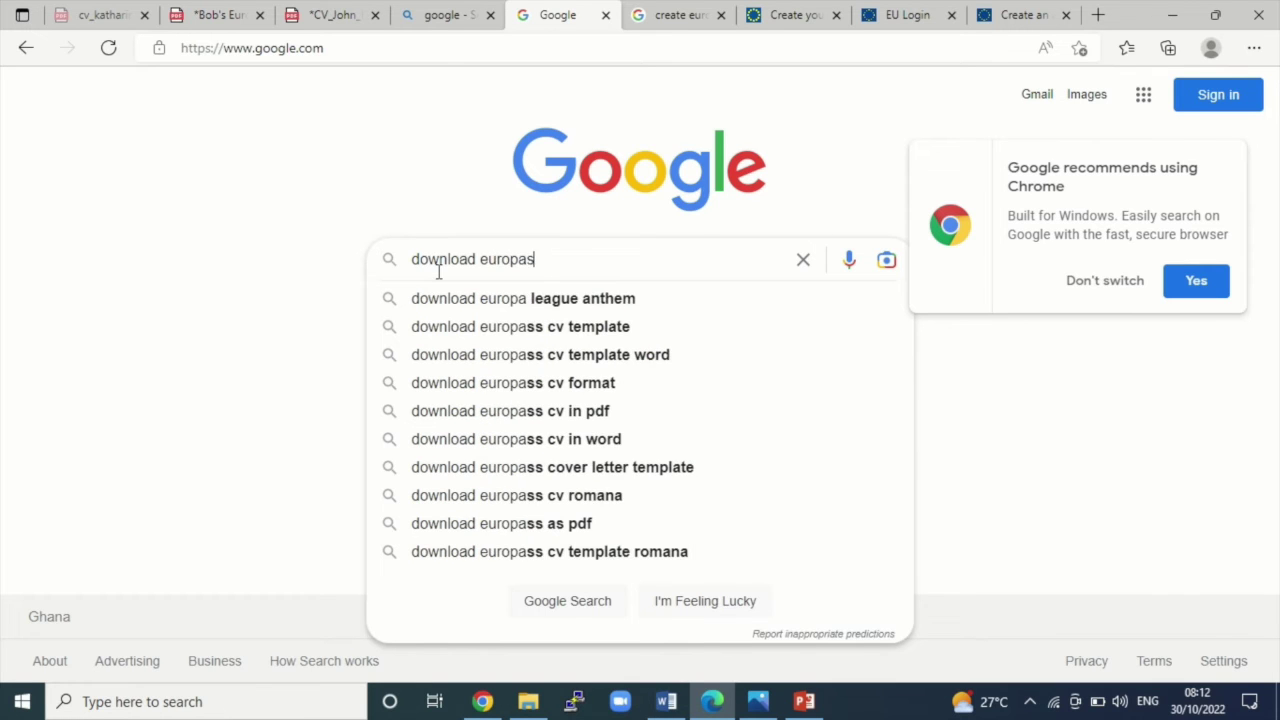
text(s cv)
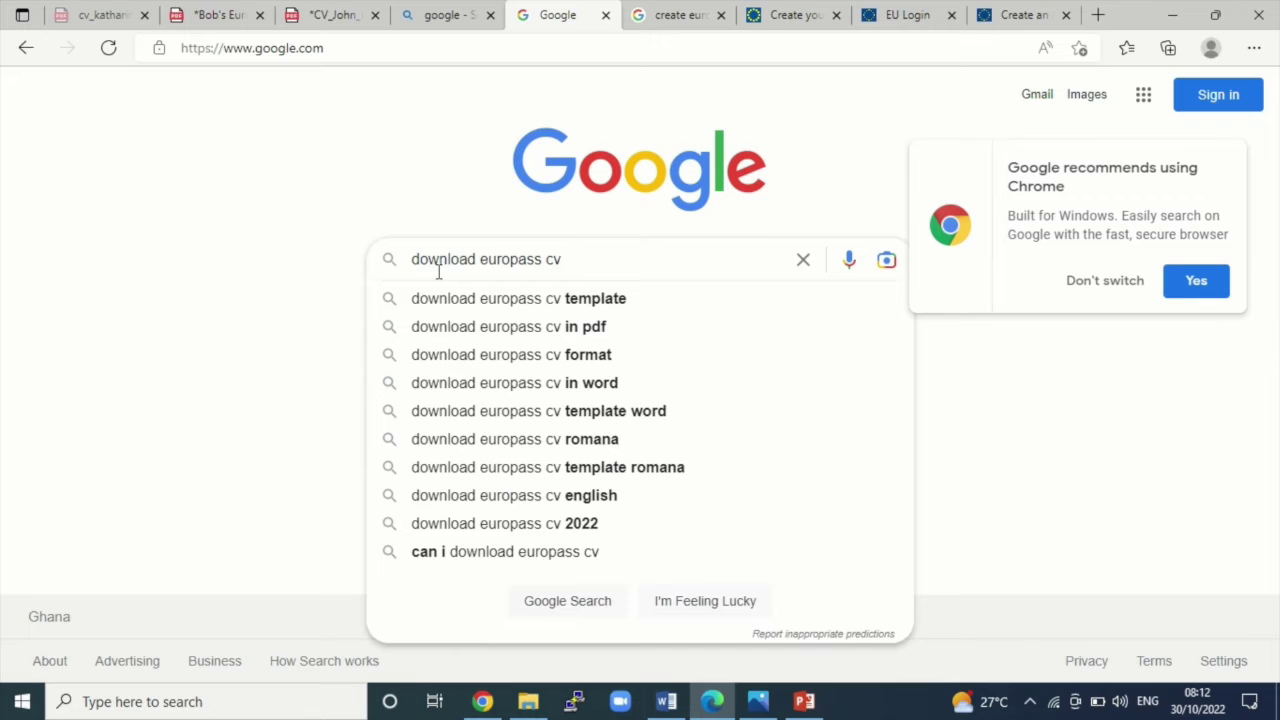
text( template)
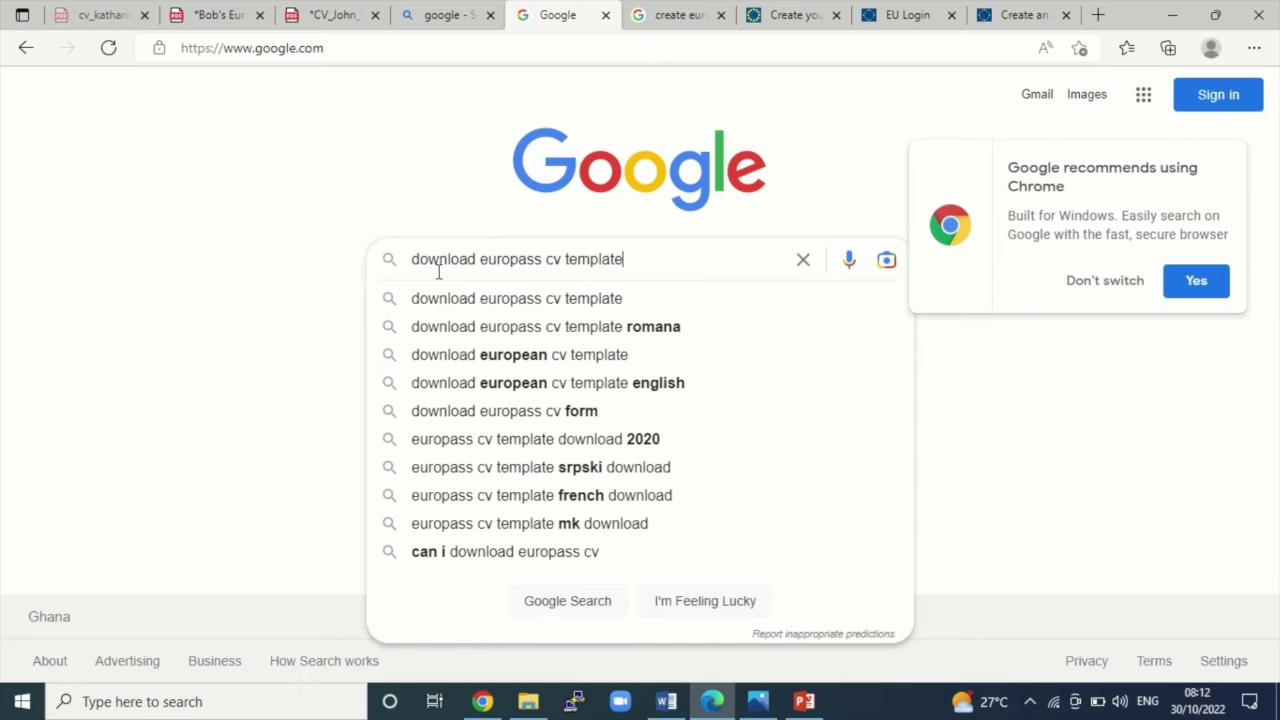
key(Return)
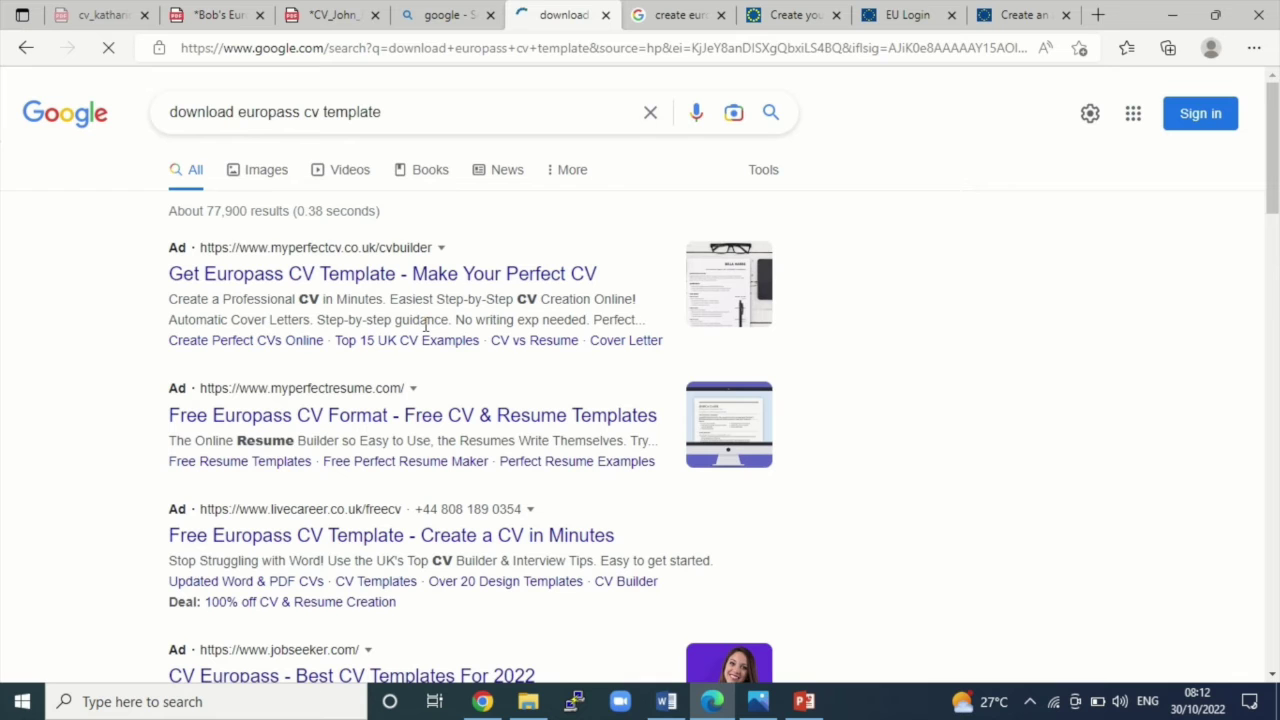
scroll(425, 330, down, 5)
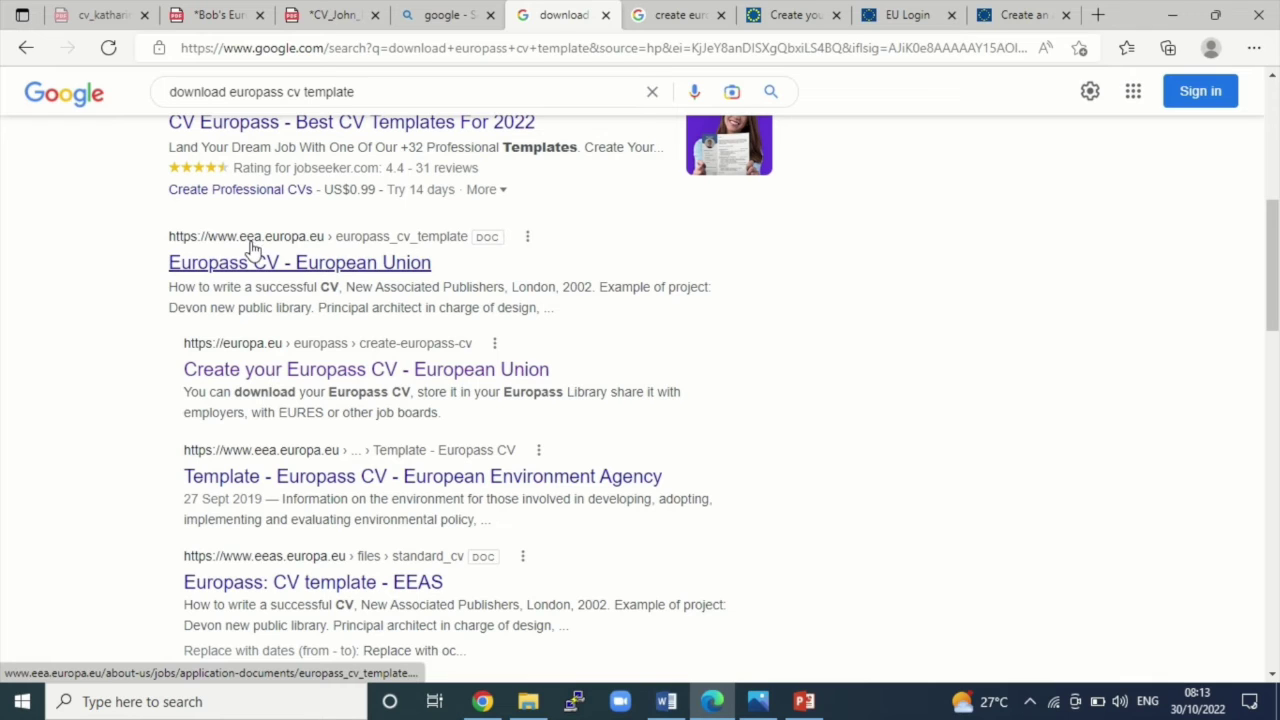
Open the European Union's Europass CV Word template from the search results and look over its opening sections.
click(373, 265)
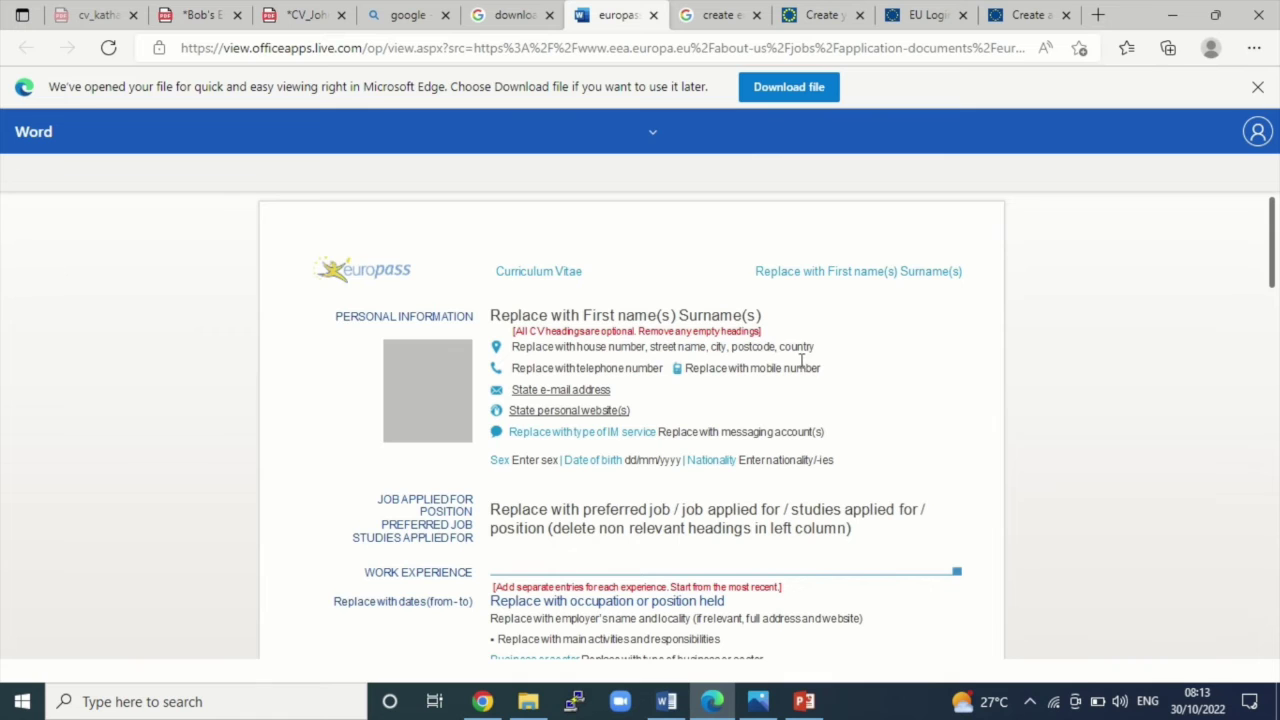
scroll(617, 574, down, 3)
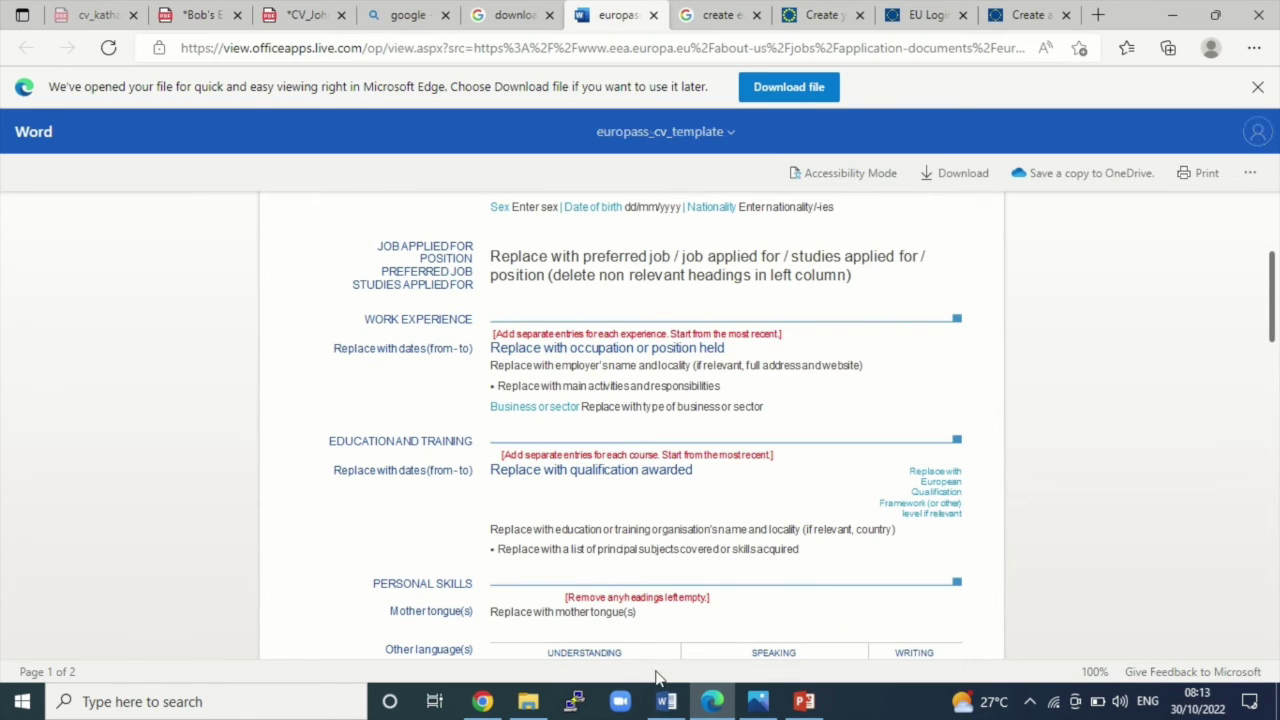
Switch to Word and examine the first page of the Europass CV template, from personal information down to organisational / managerial skills.
click(665, 701)
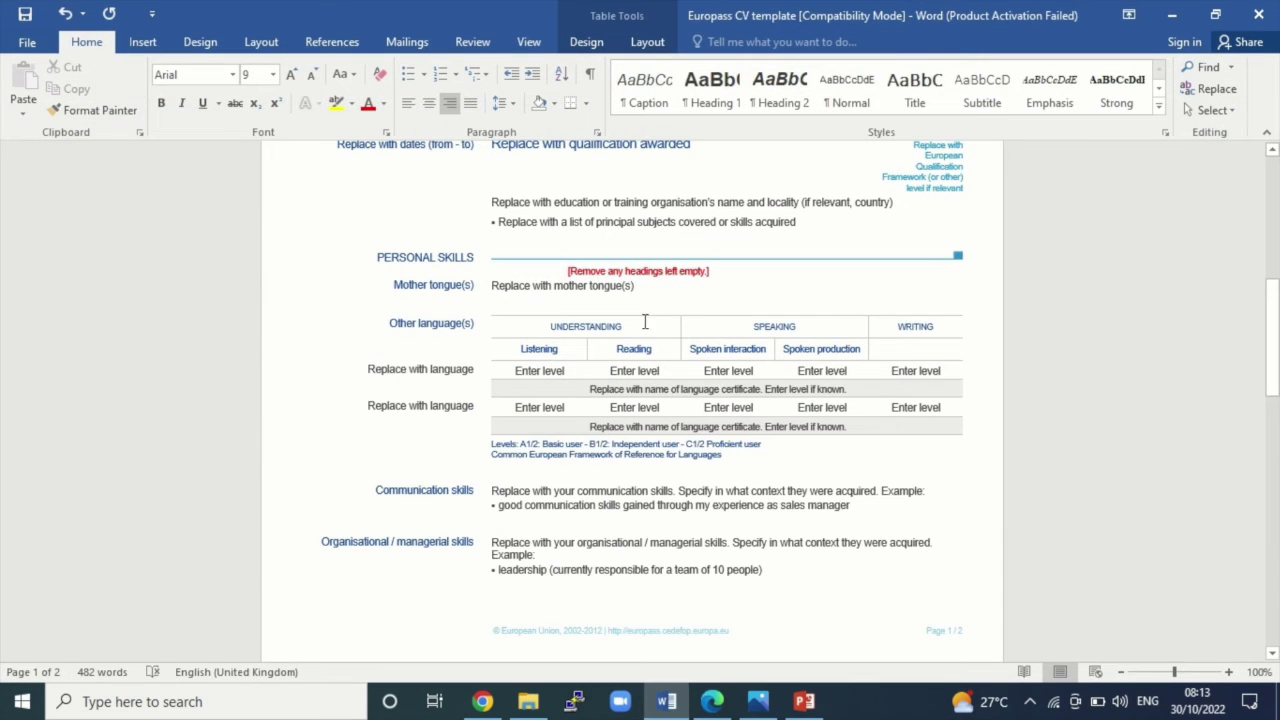
scroll(603, 419, up, 10)
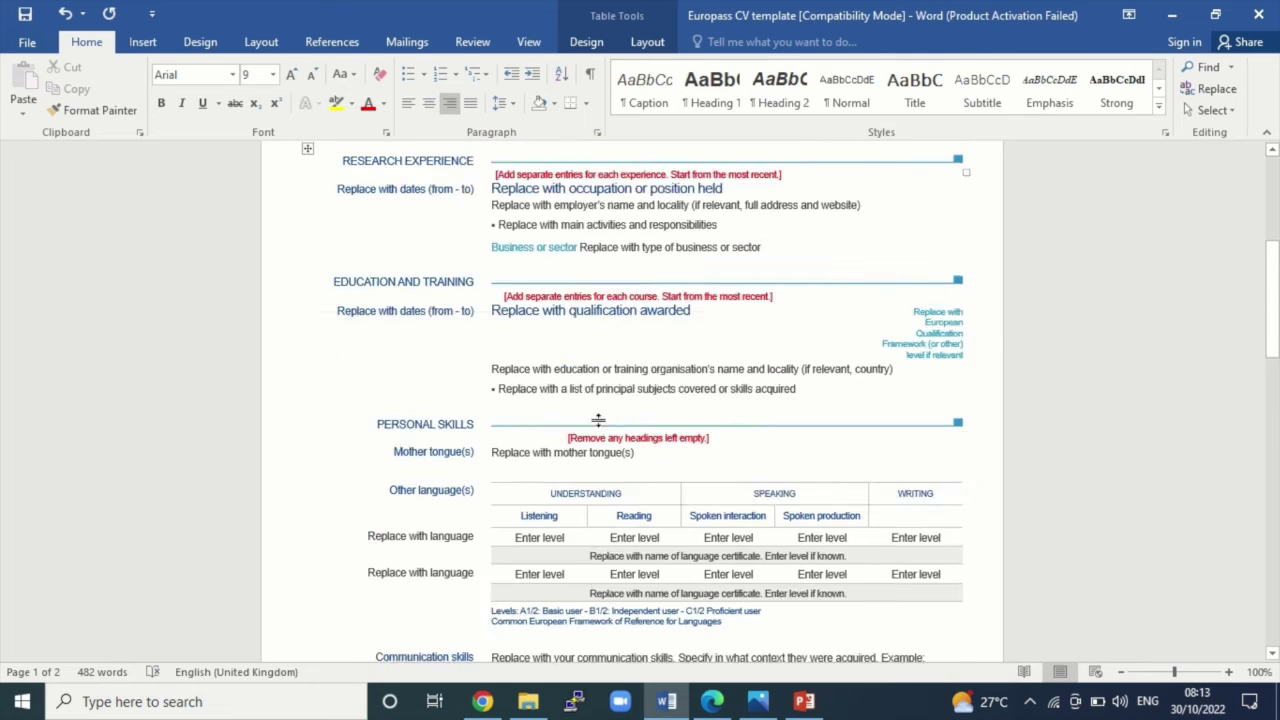
scroll(603, 419, down, 1)
scroll(604, 418, up, 1)
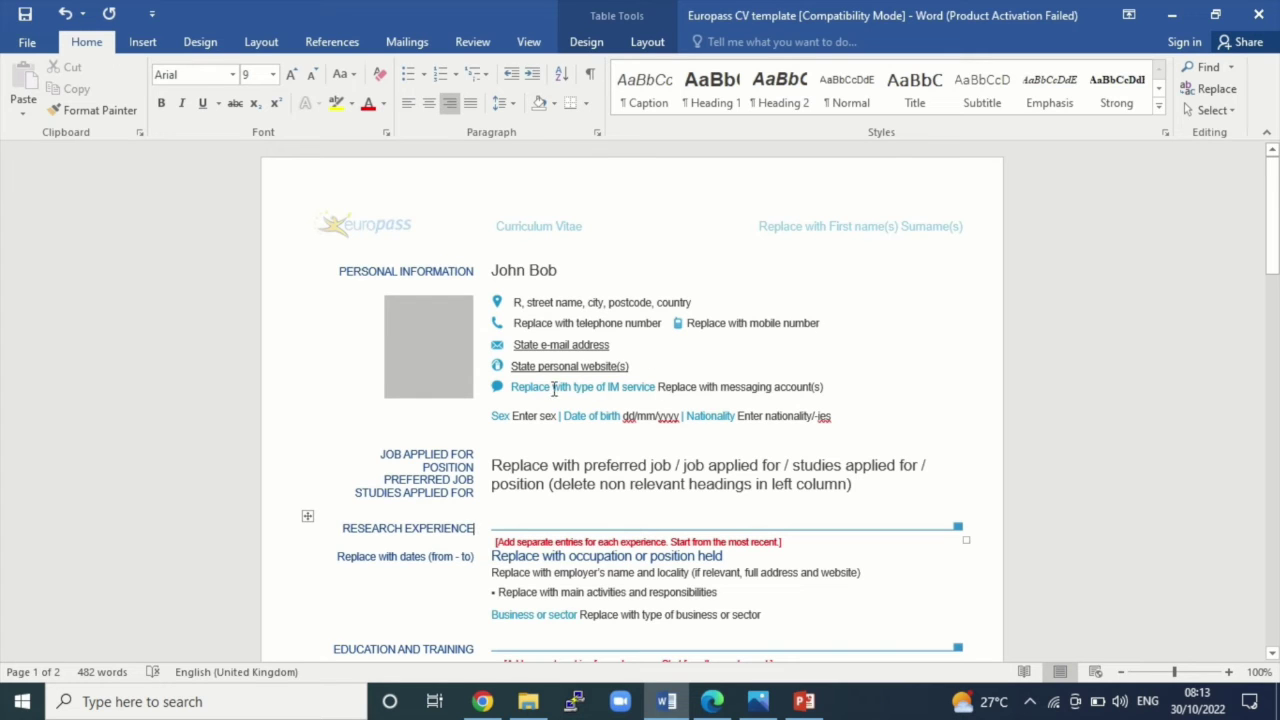
scroll(615, 437, down, 3)
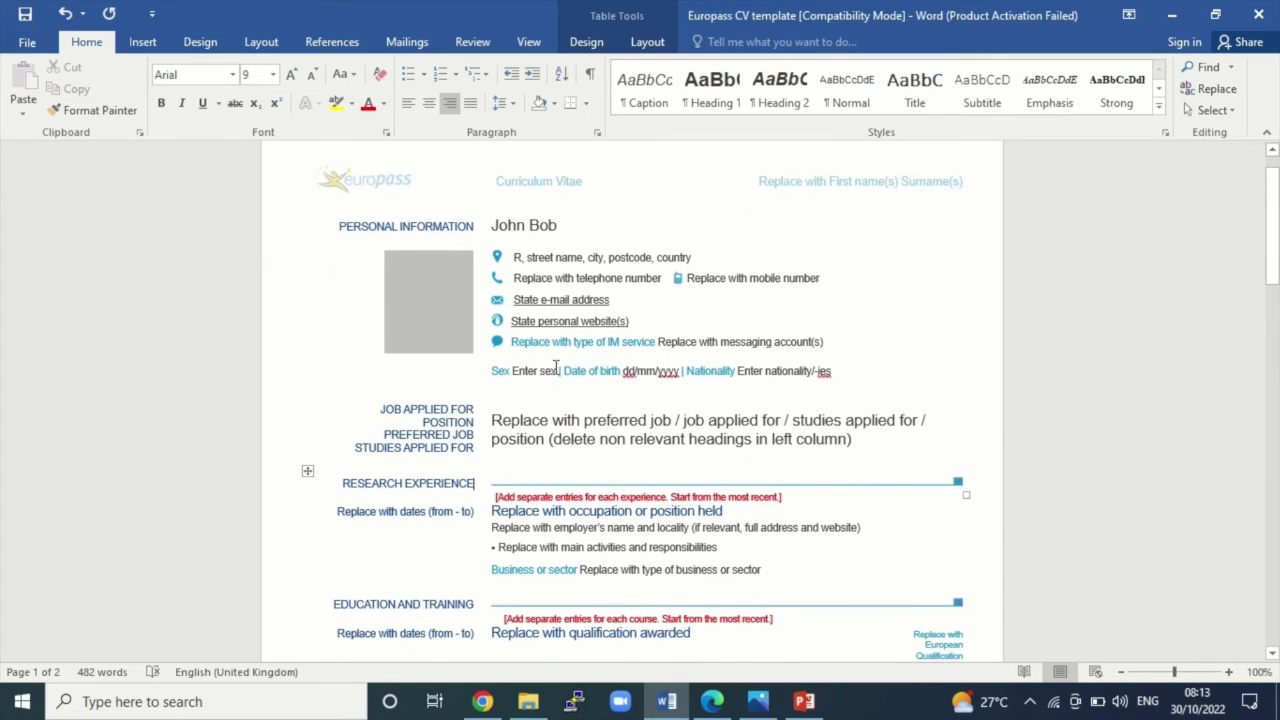
scroll(545, 450, down, 3)
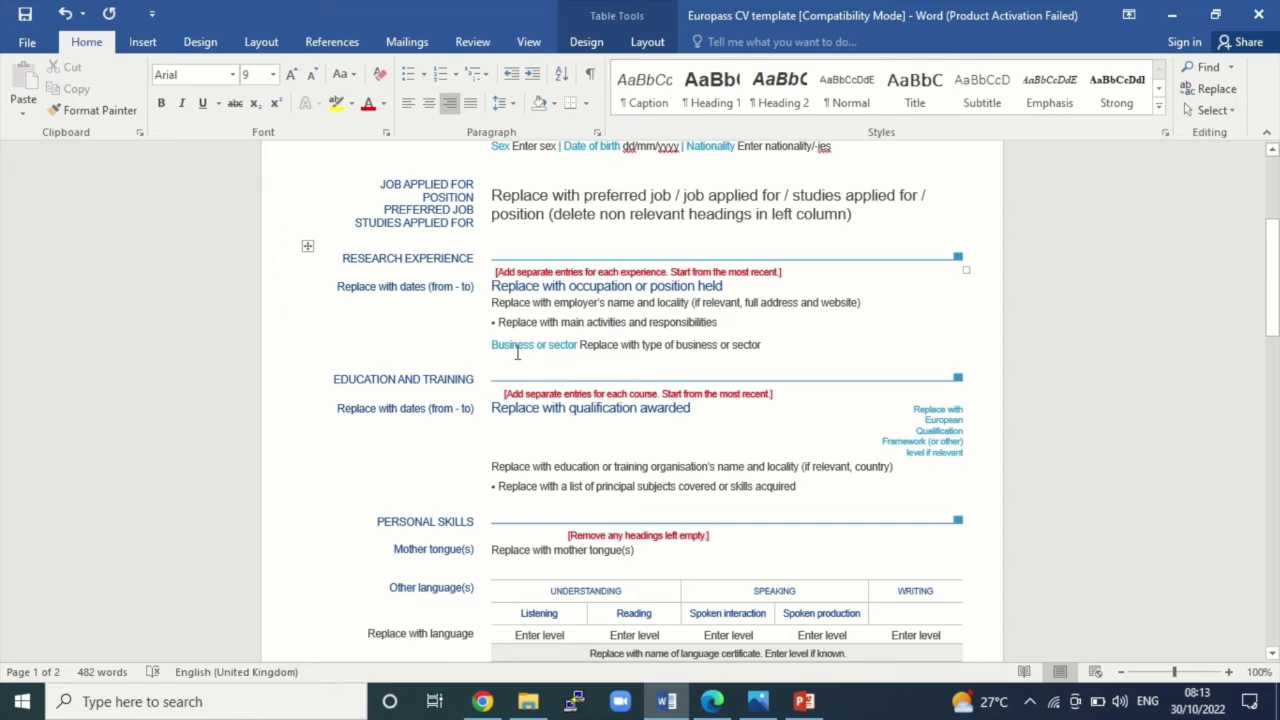
scroll(500, 395, down, 5)
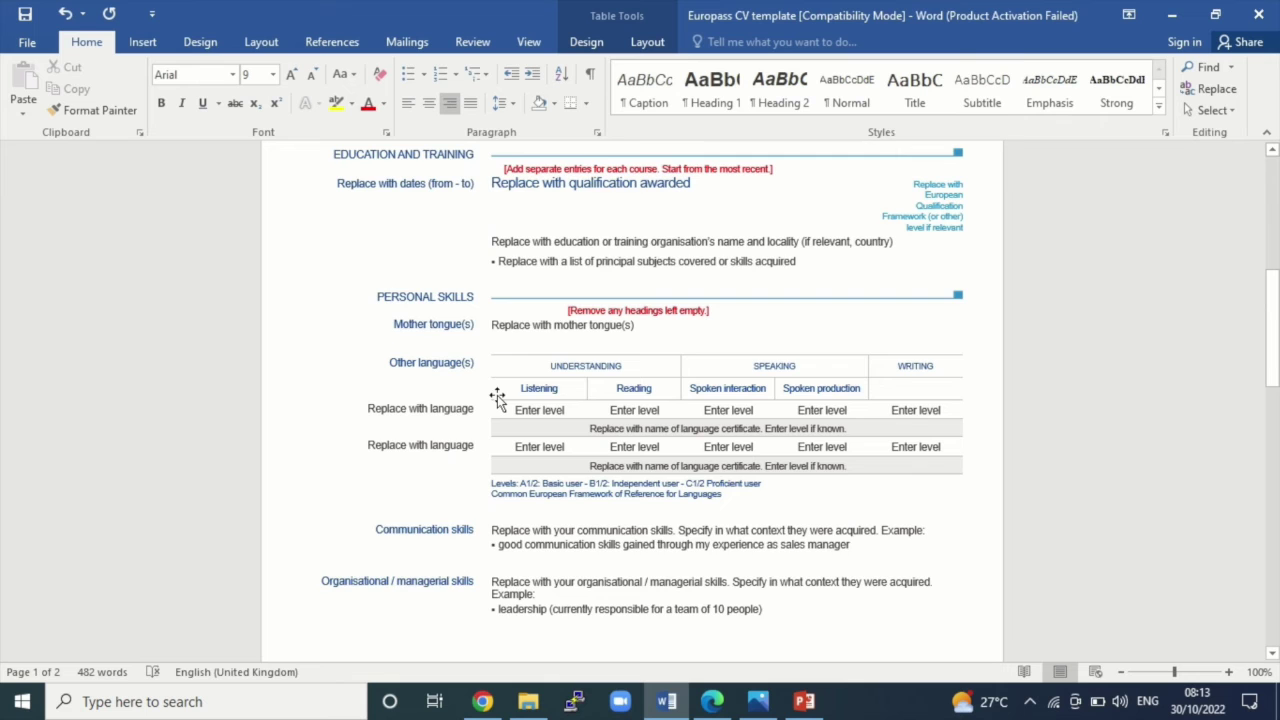
scroll(497, 397, up, 11)
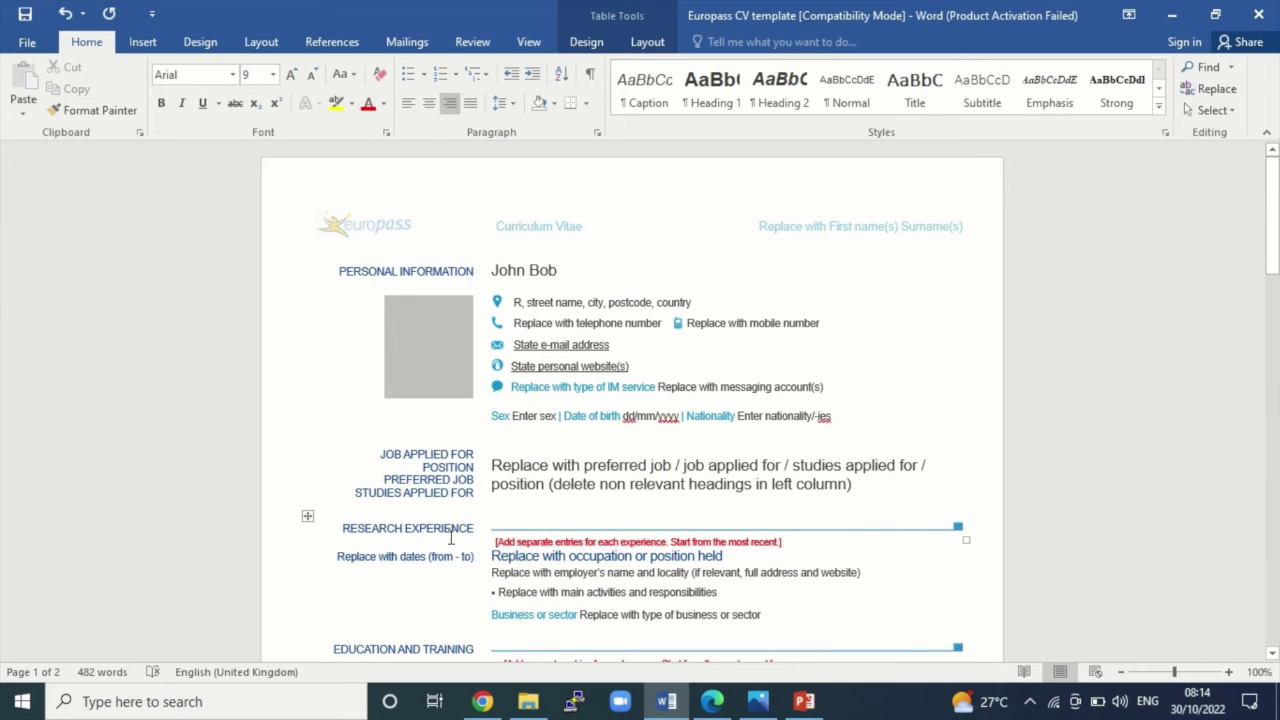
Read through both pages of the Word template, including job-related skills and driving licence, and return to the research experience and education sections.
scroll(452, 537, down, 1)
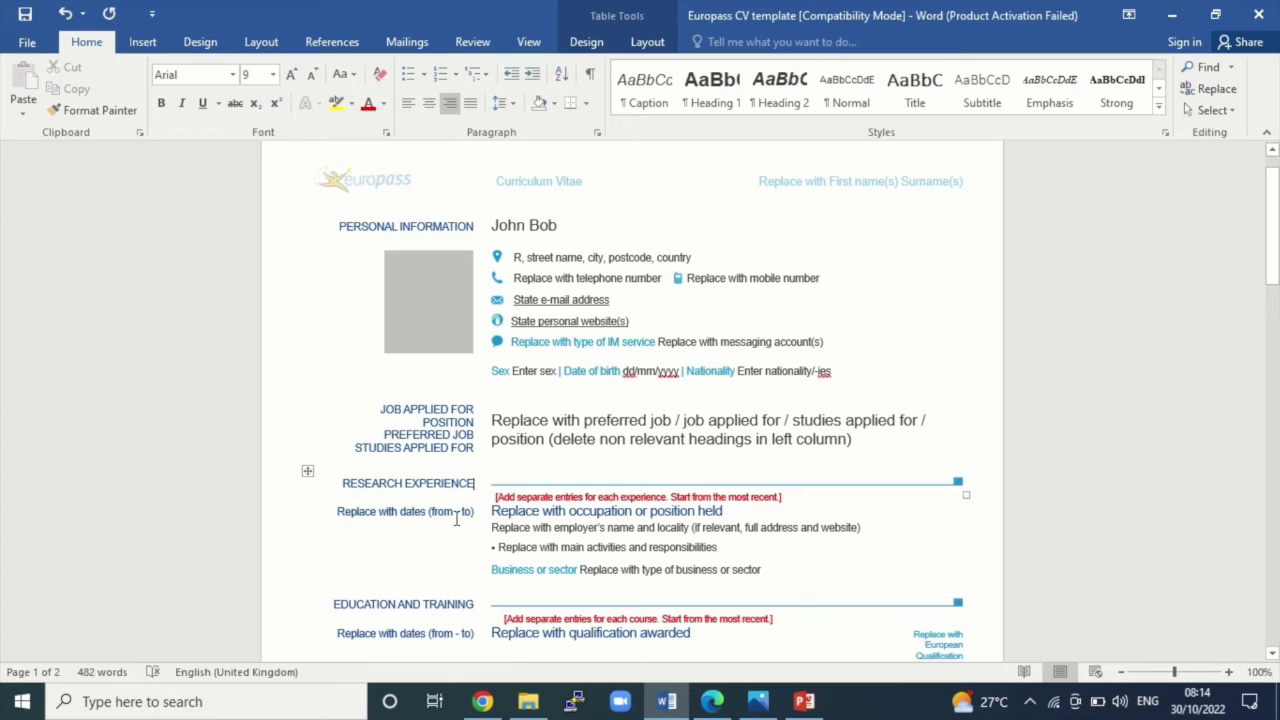
scroll(473, 606, down, 15)
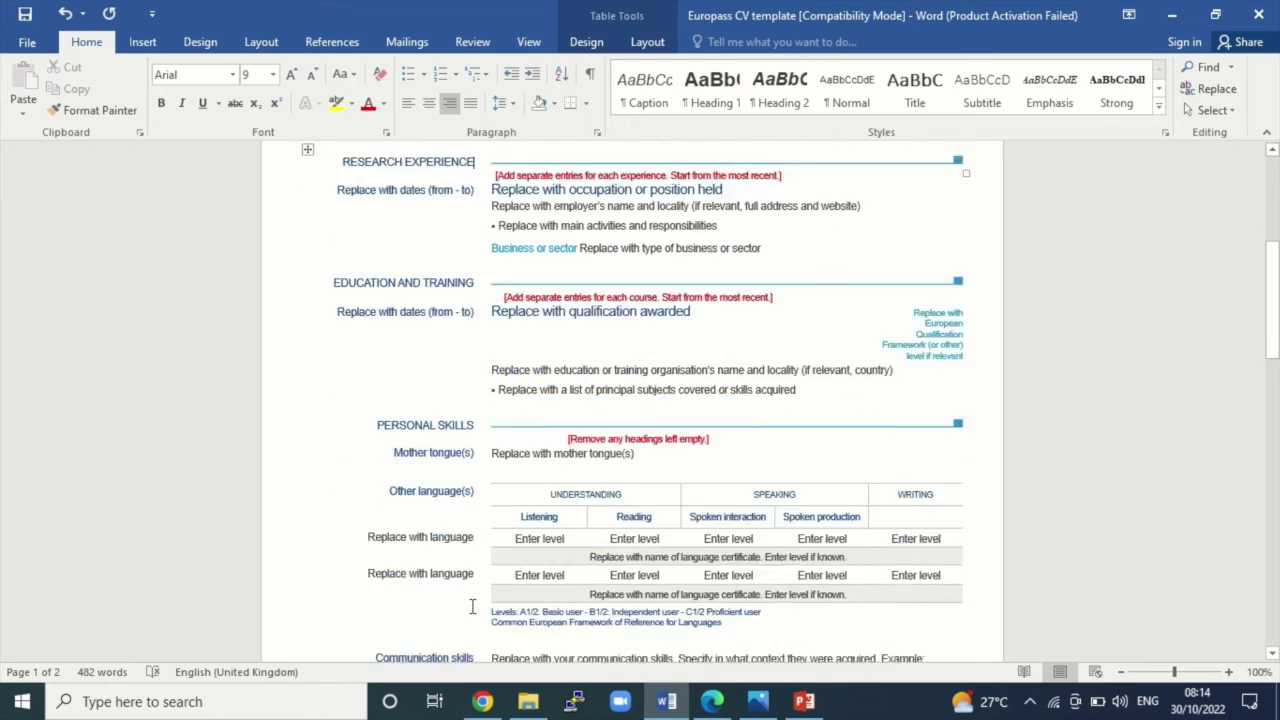
scroll(473, 606, down, 6)
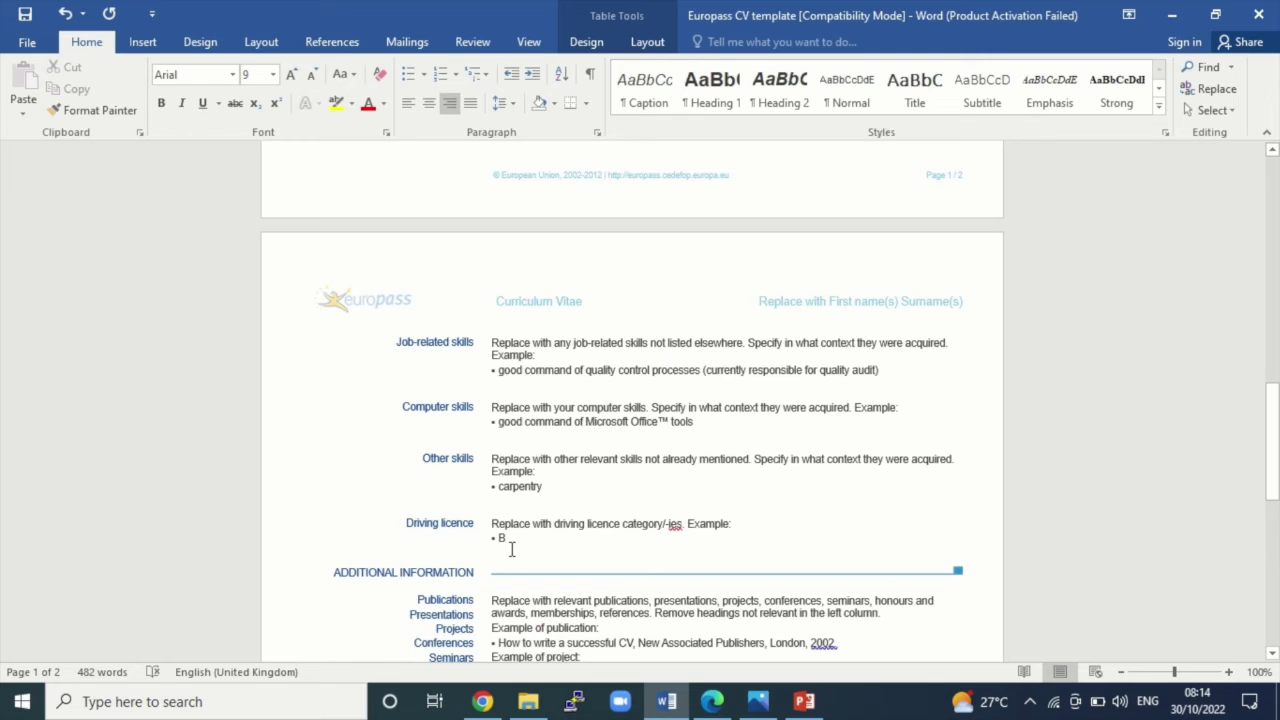
scroll(511, 549, up, 4)
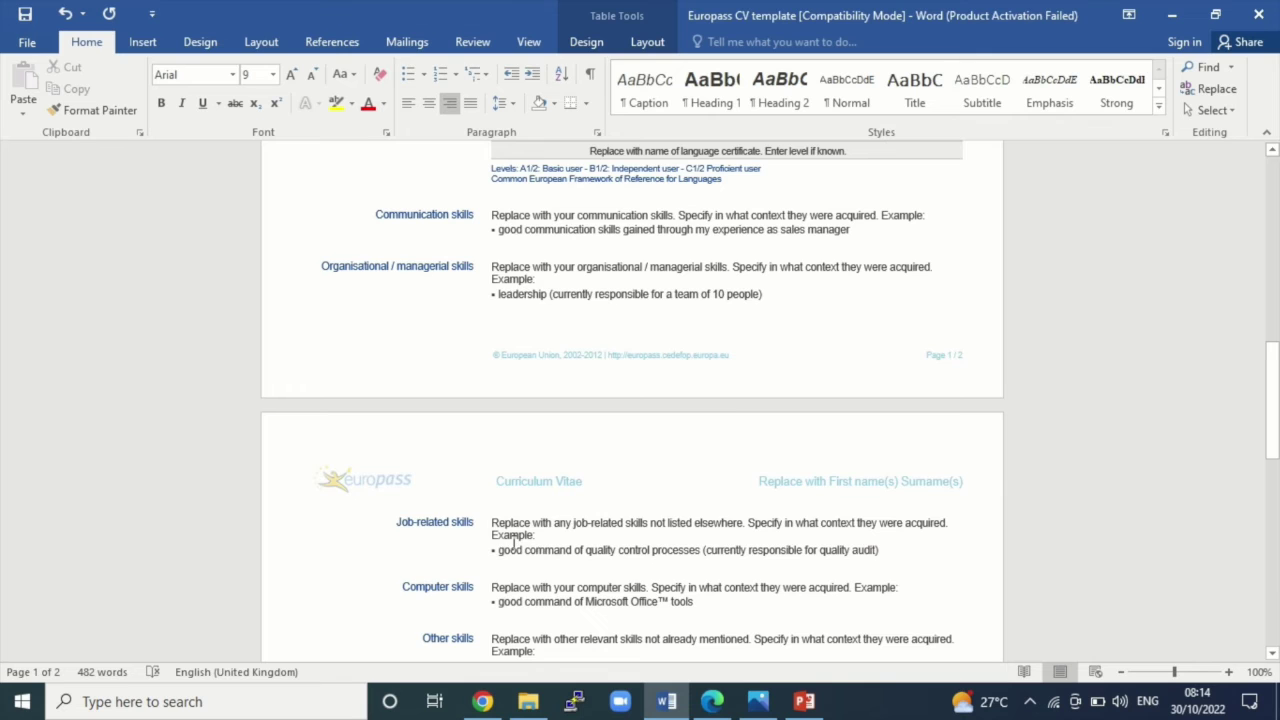
scroll(528, 523, up, 7)
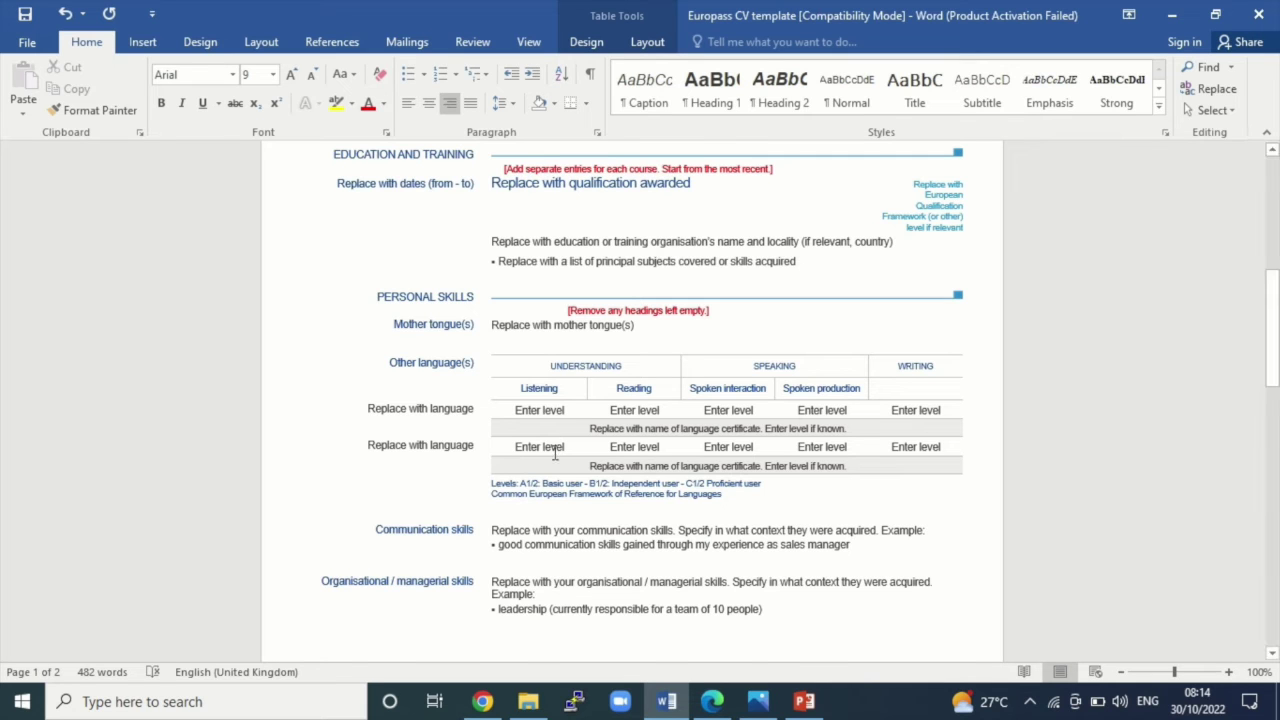
scroll(575, 467, up, 3)
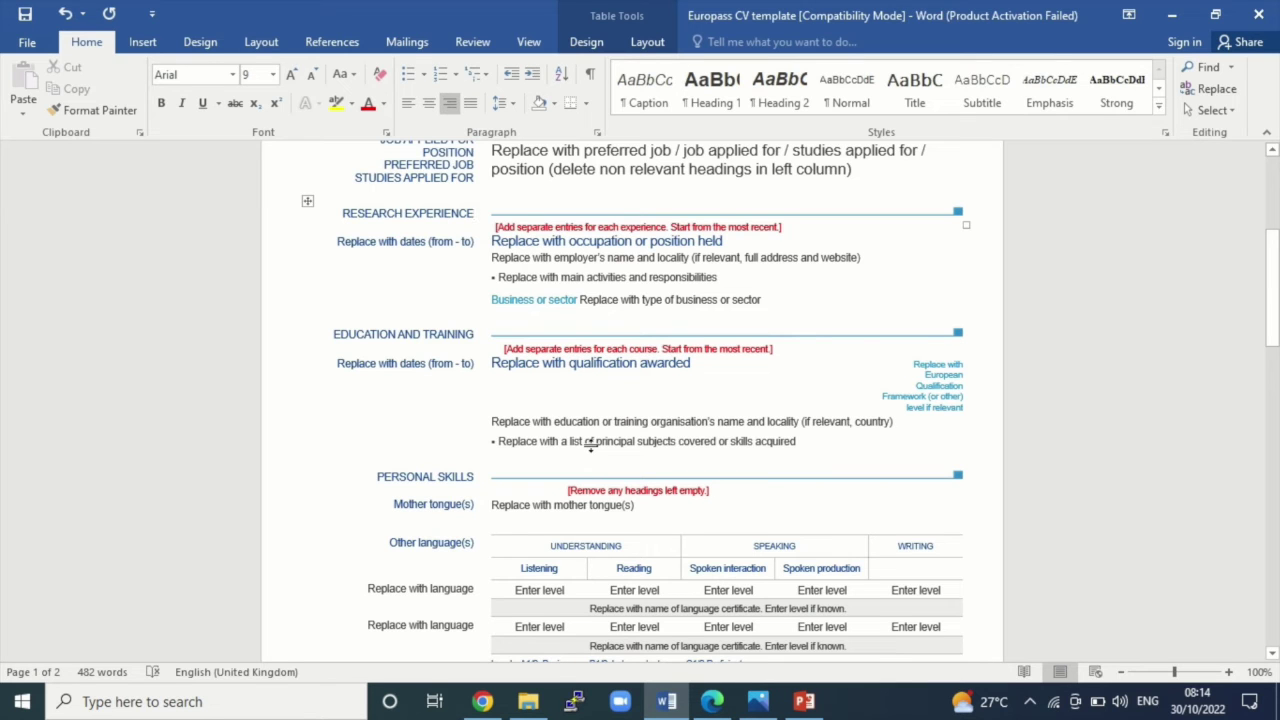
scroll(617, 449, up, 5)
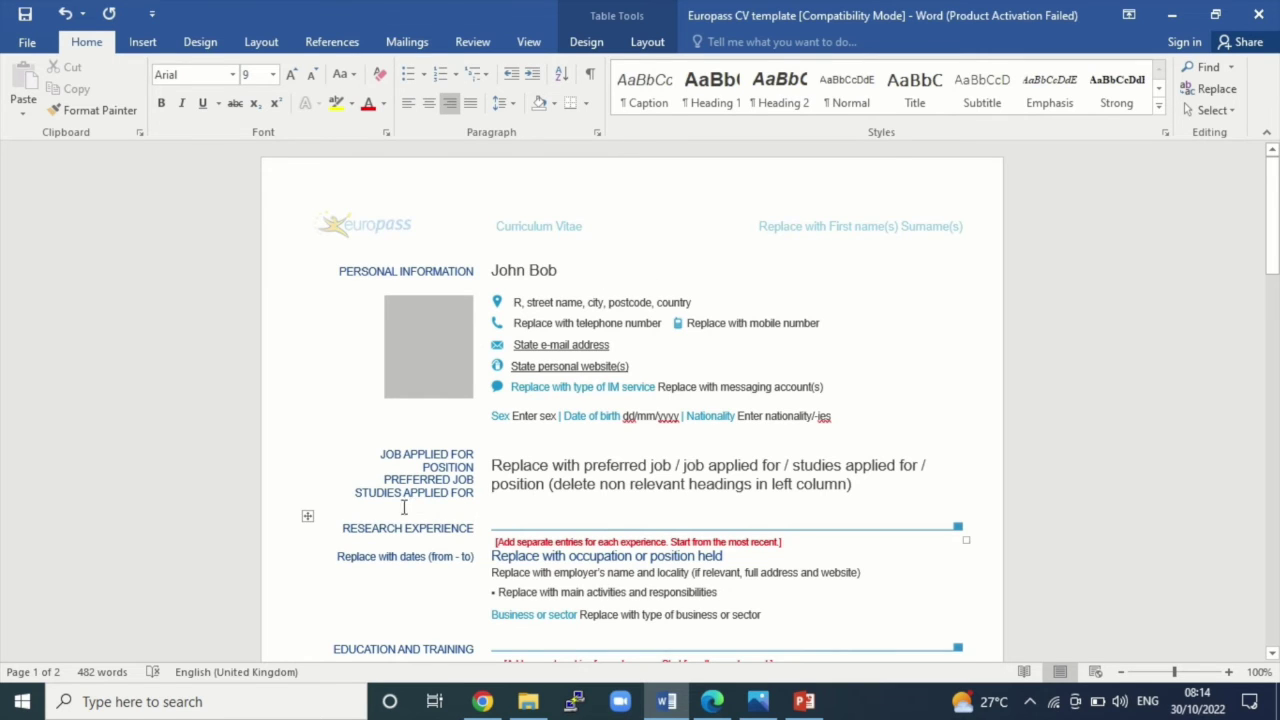
scroll(459, 517, down, 3)
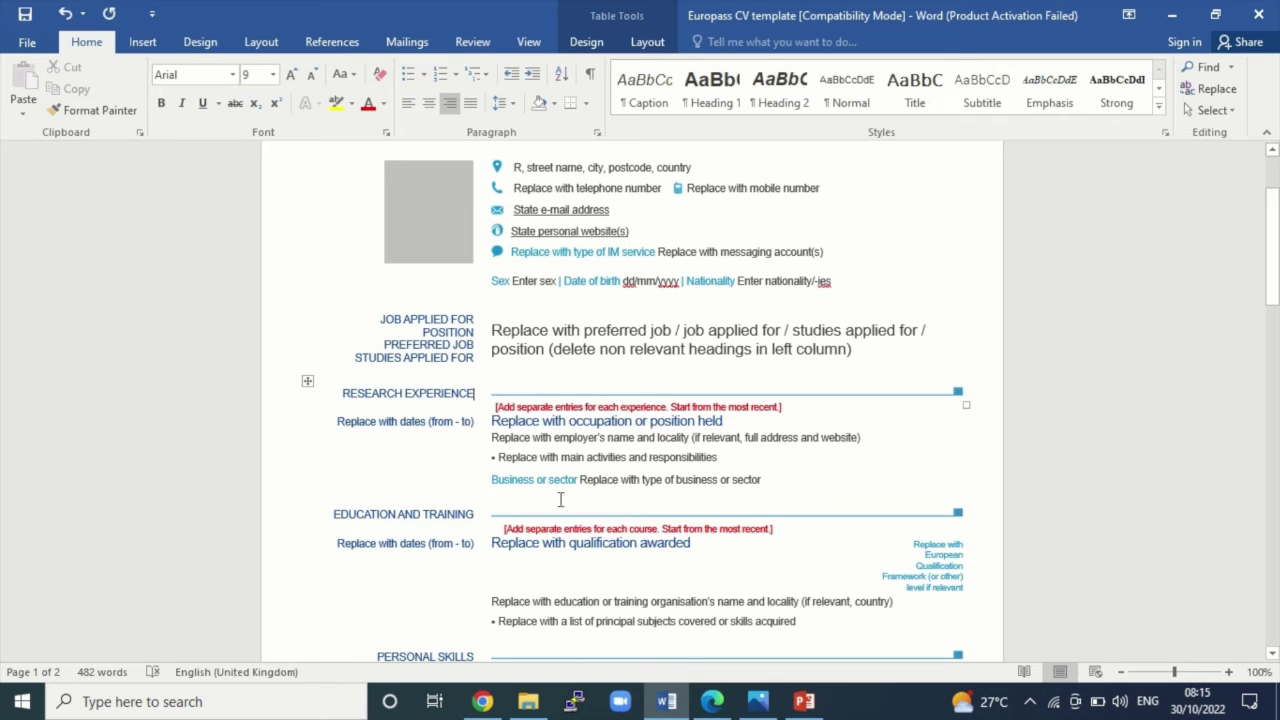
scroll(552, 521, down, 2)
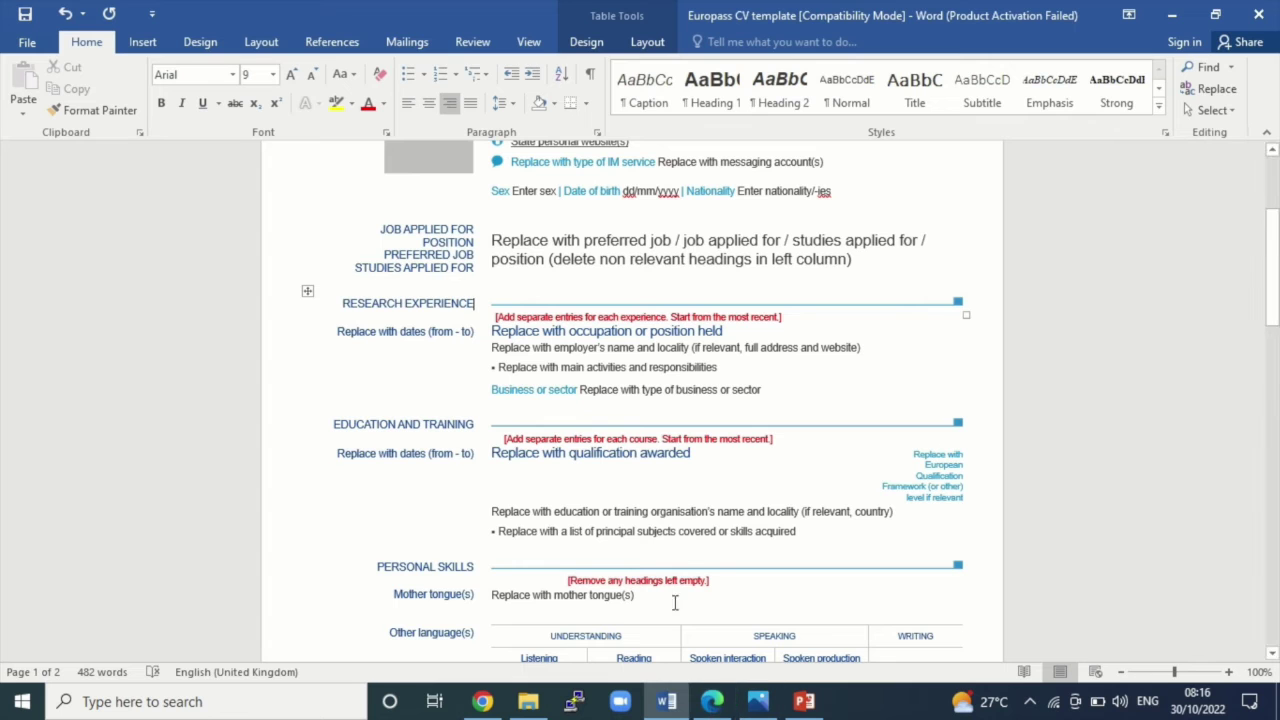
Switch to Microsoft Edge and read the sample CV PDF with the grey header, from personal details through to language skills.
click(712, 701)
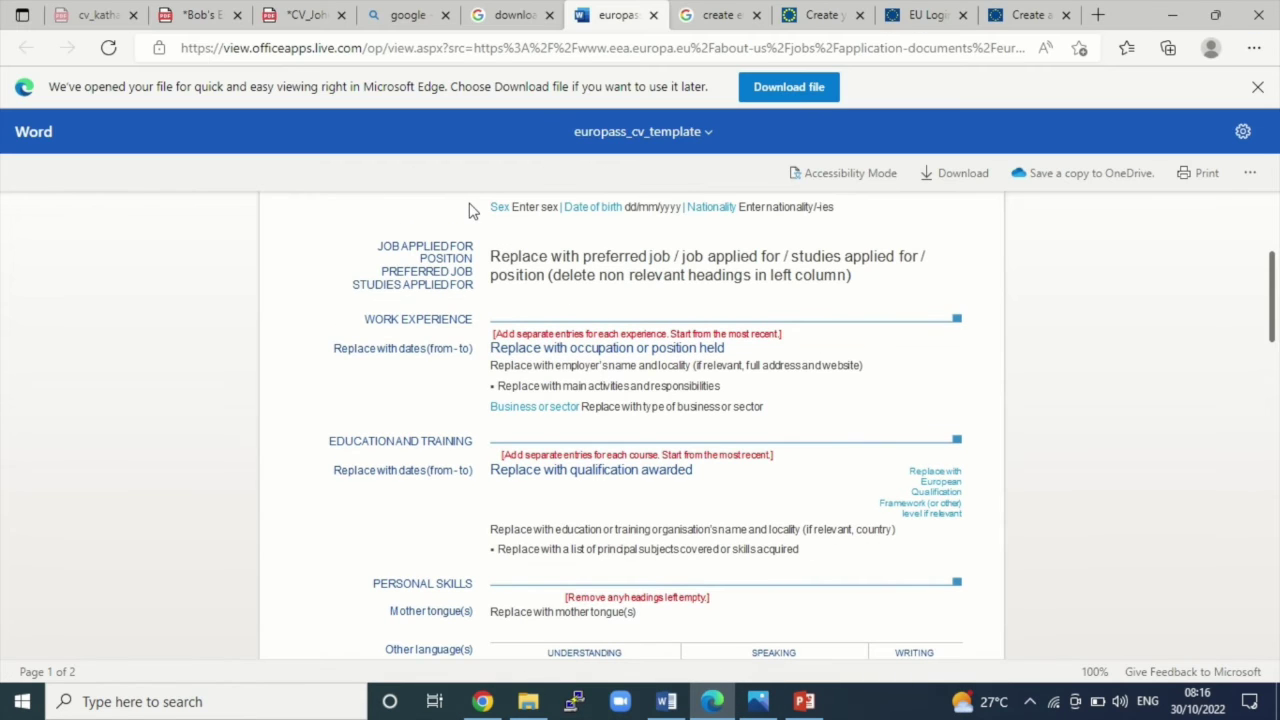
click(318, 18)
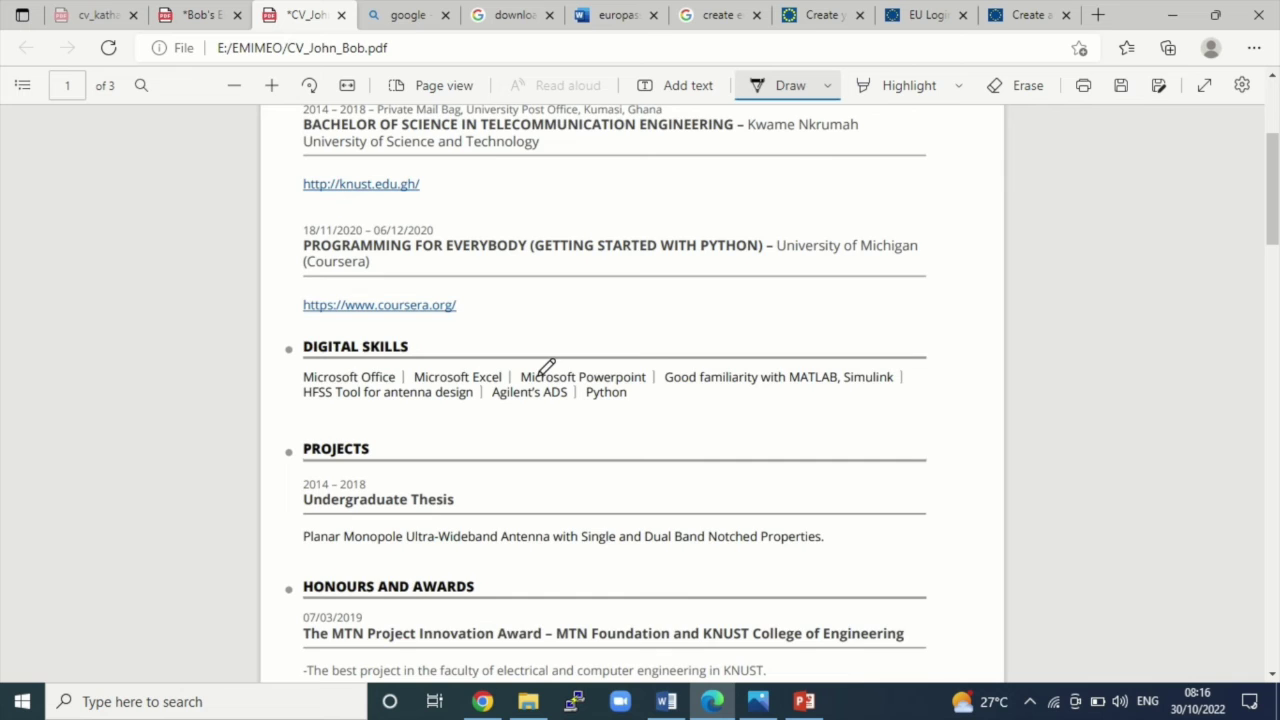
scroll(547, 366, up, 3)
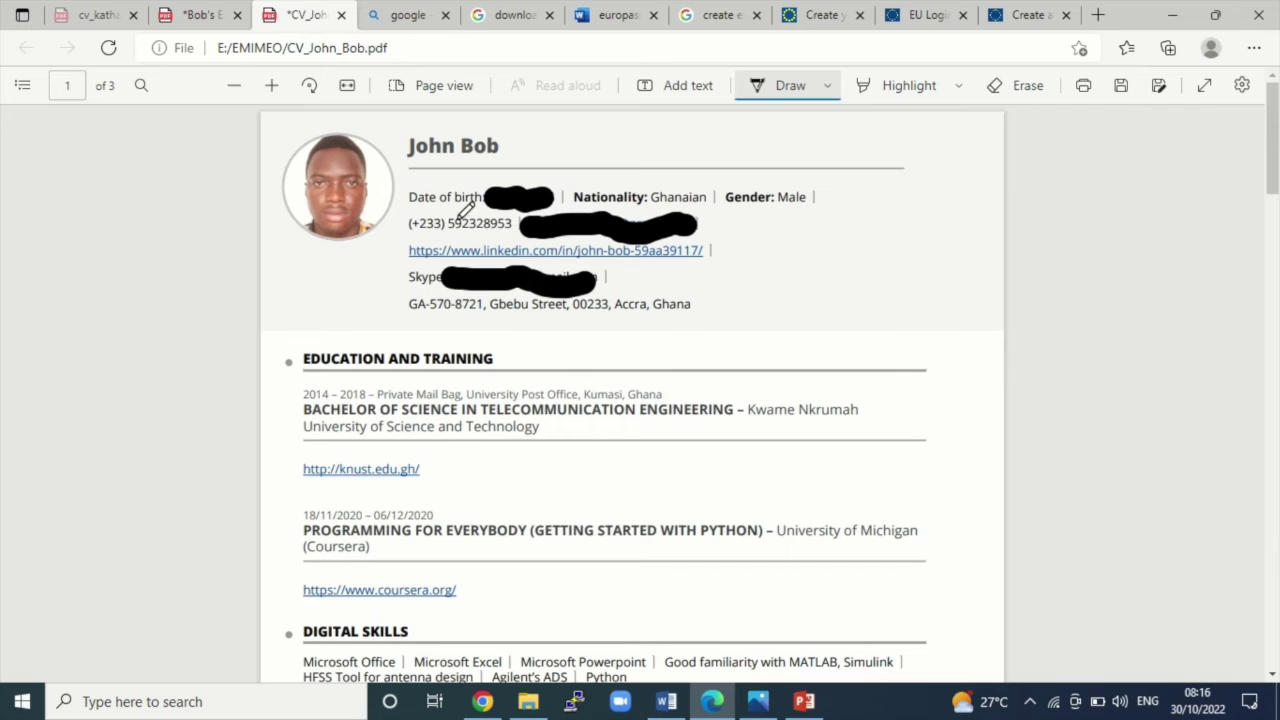
scroll(466, 320, down, 1)
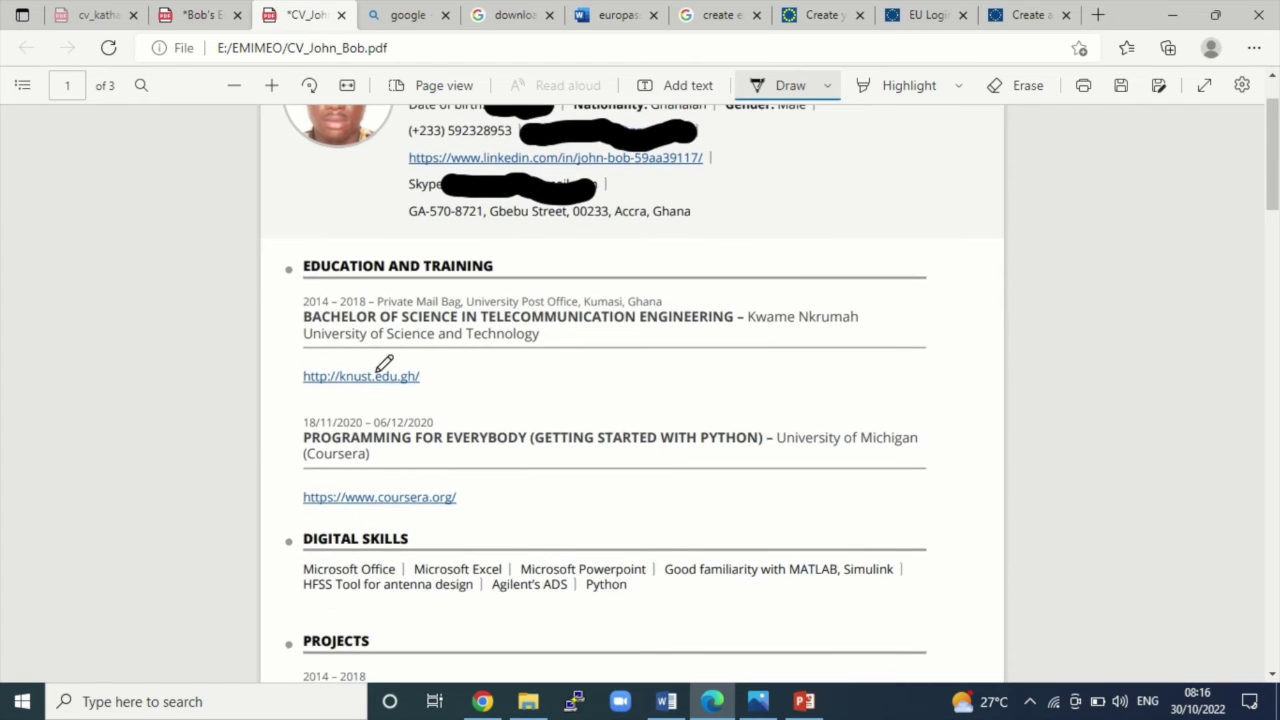
scroll(395, 350, down, 2)
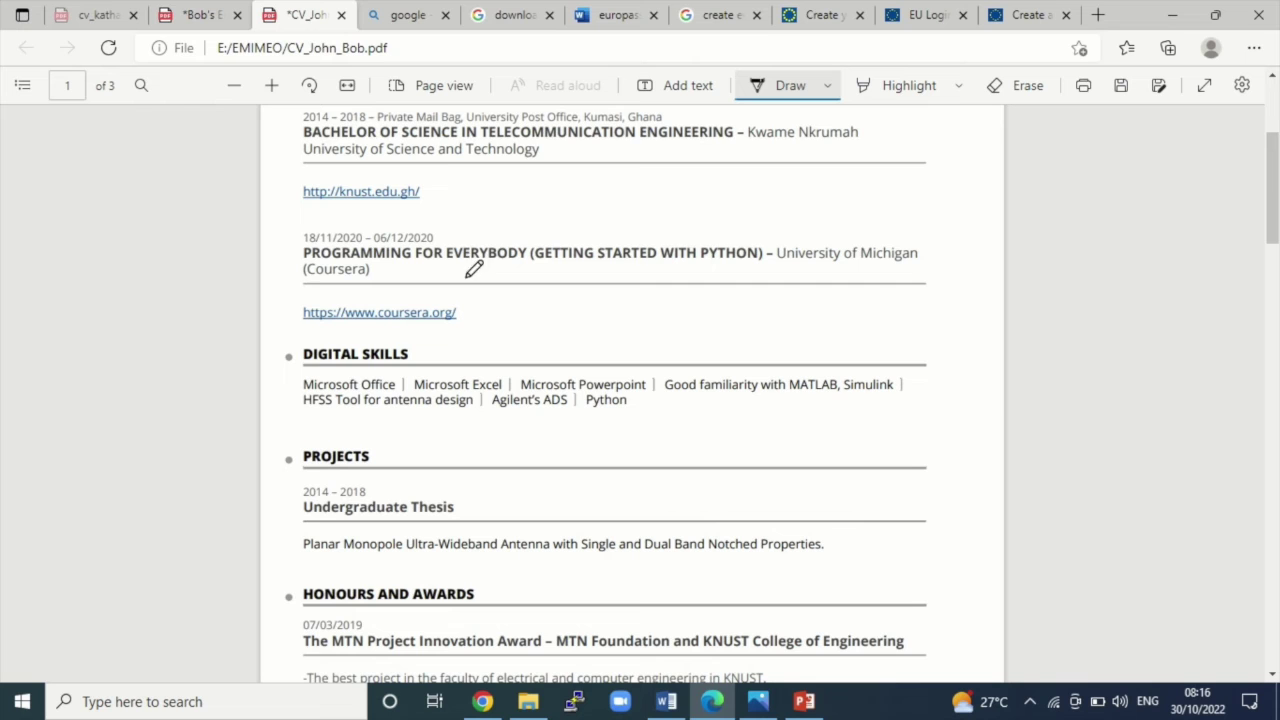
scroll(509, 293, down, 3)
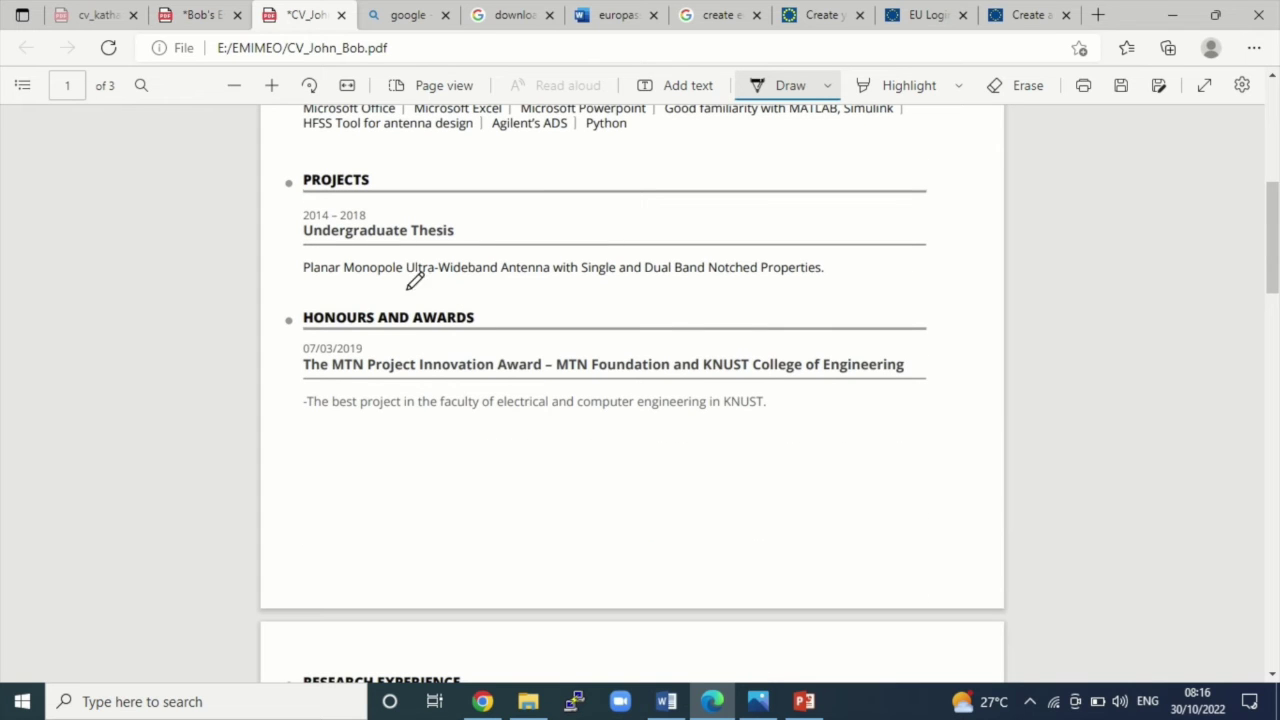
scroll(354, 330, down, 5)
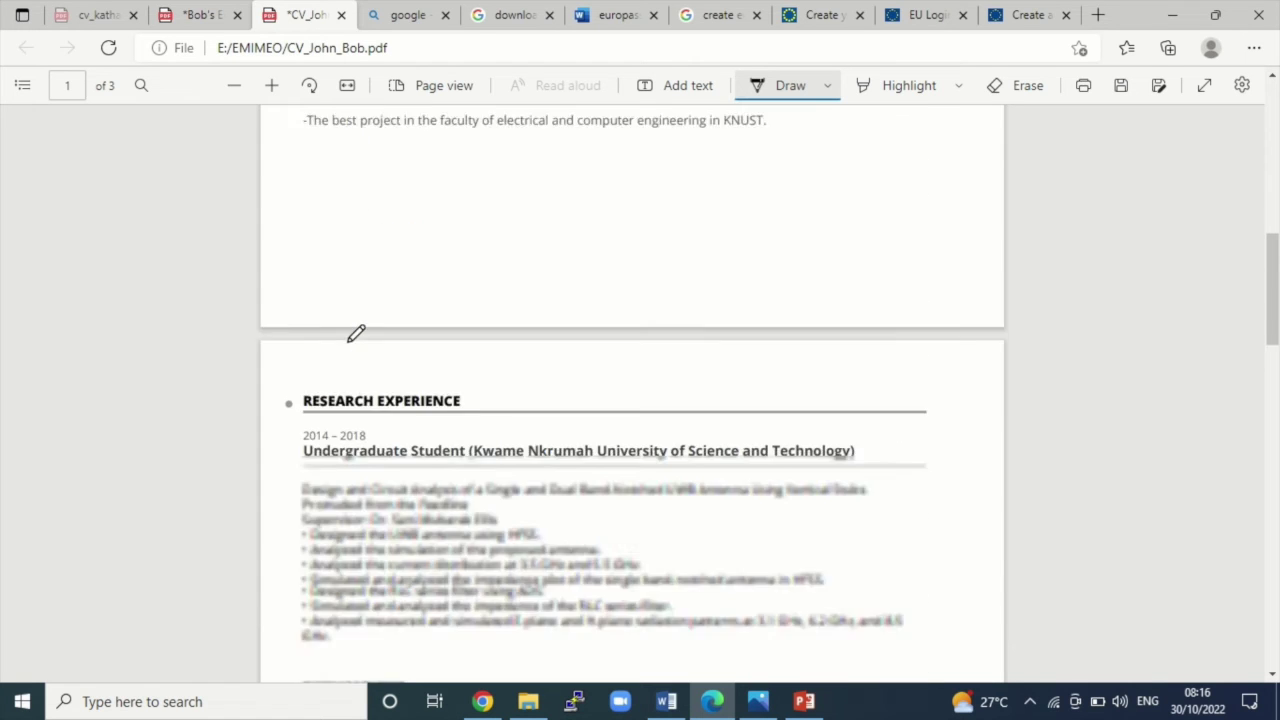
scroll(410, 305, down, 2)
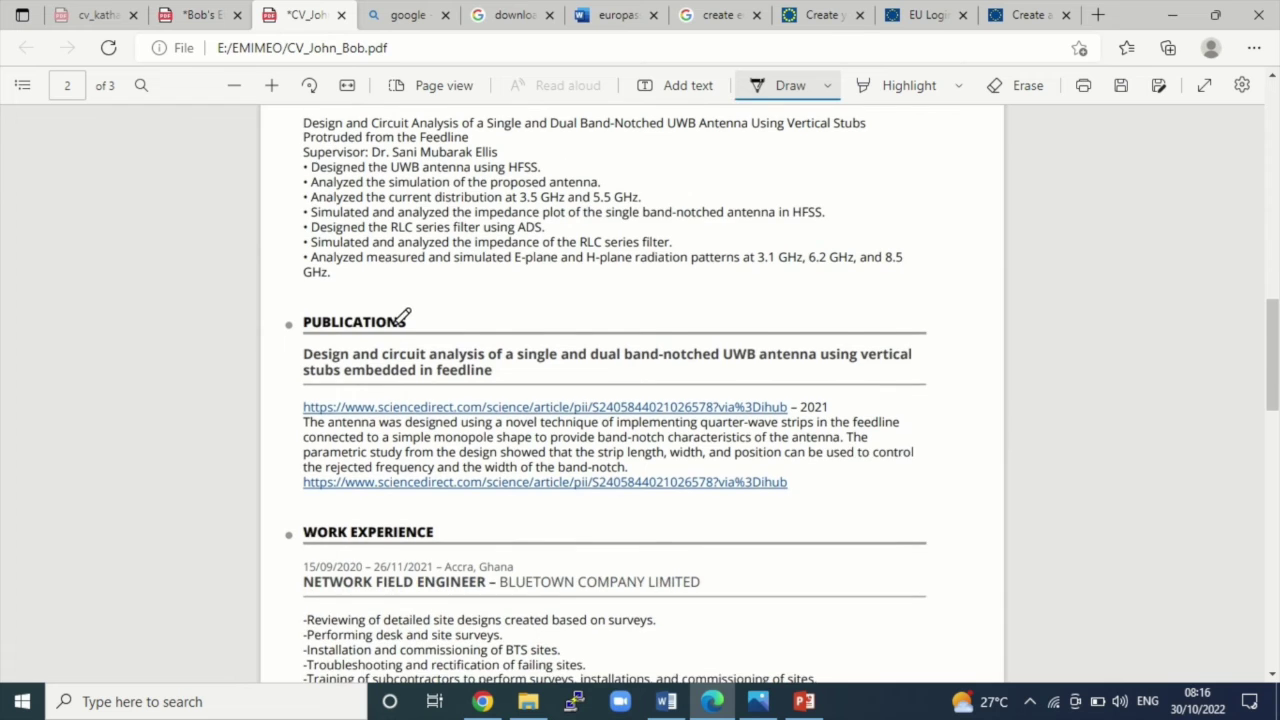
scroll(429, 300, down, 6)
scroll(444, 315, down, 6)
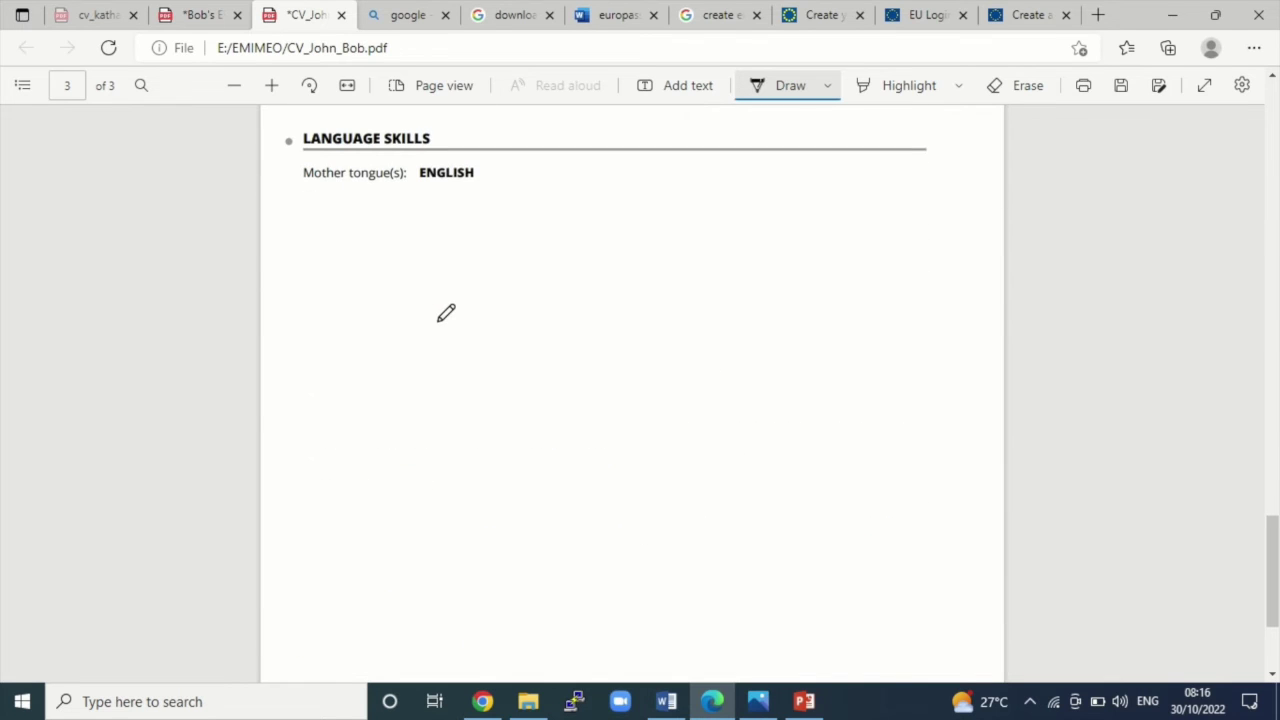
Go back through the grey-header CV to re-examine its leadership, education, digital skills, projects and honours sections.
scroll(505, 381, up, 12)
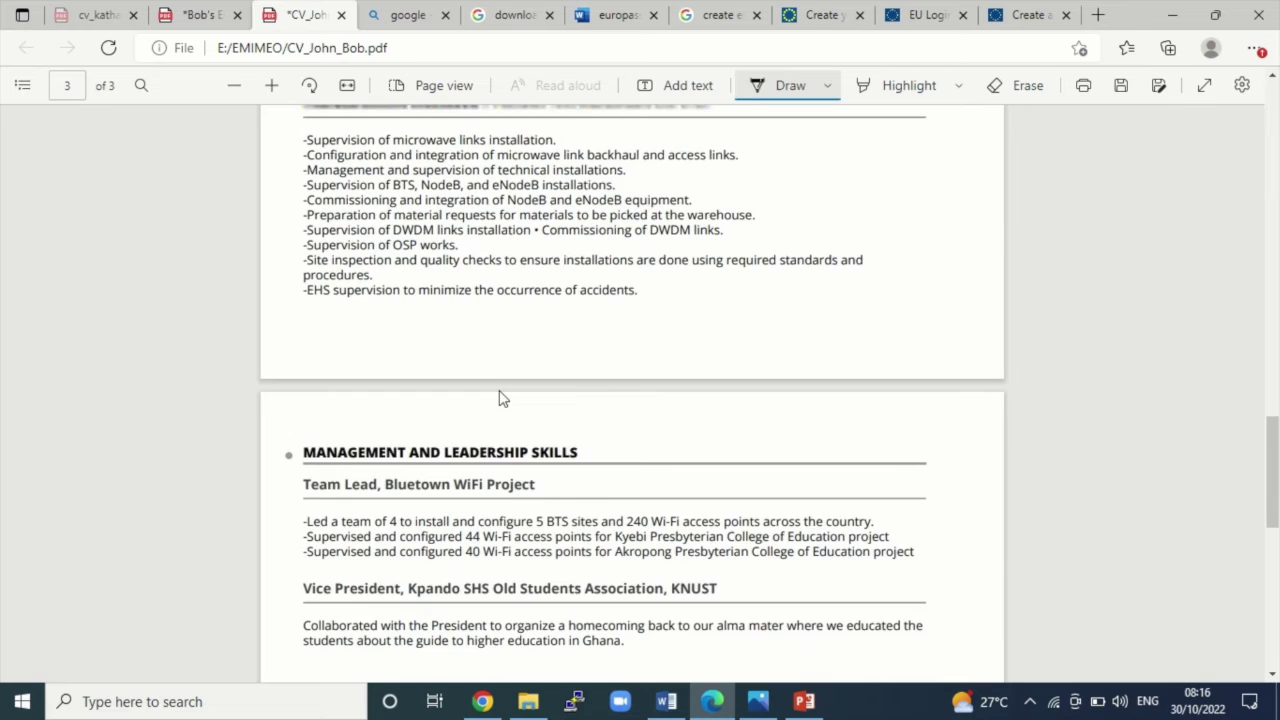
scroll(505, 381, up, 10)
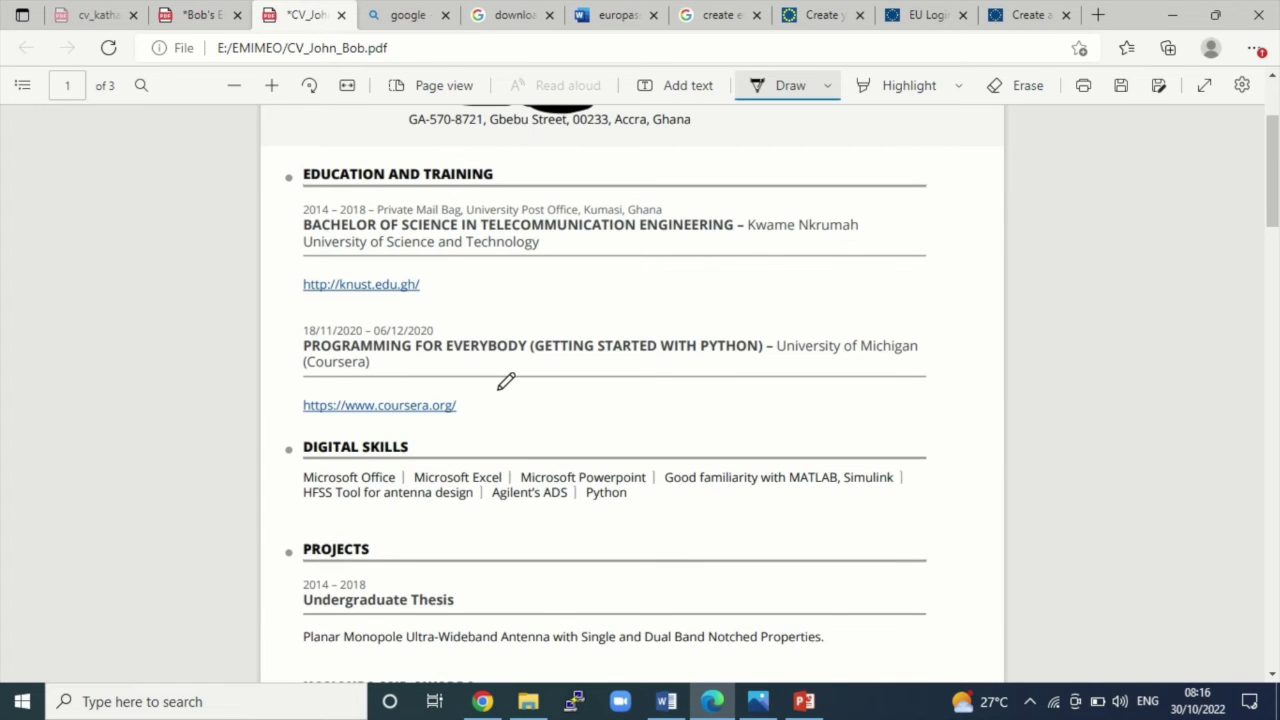
scroll(506, 381, down, 9)
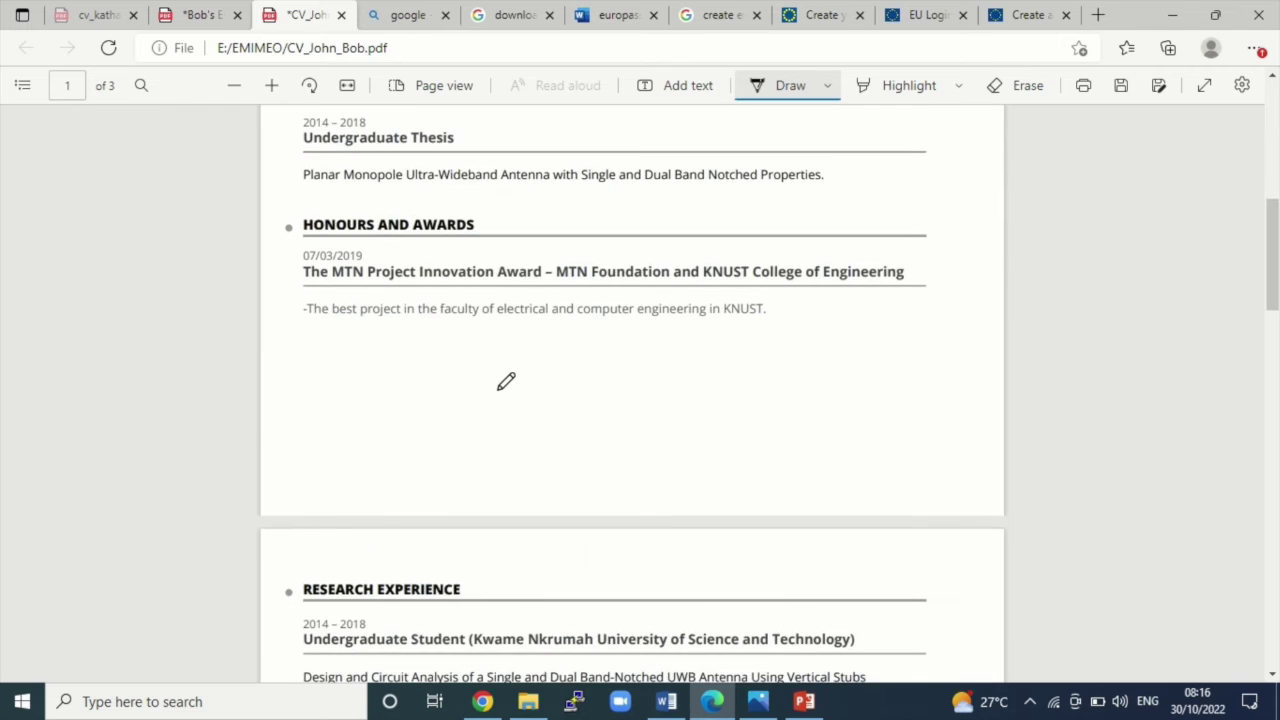
scroll(507, 381, up, 9)
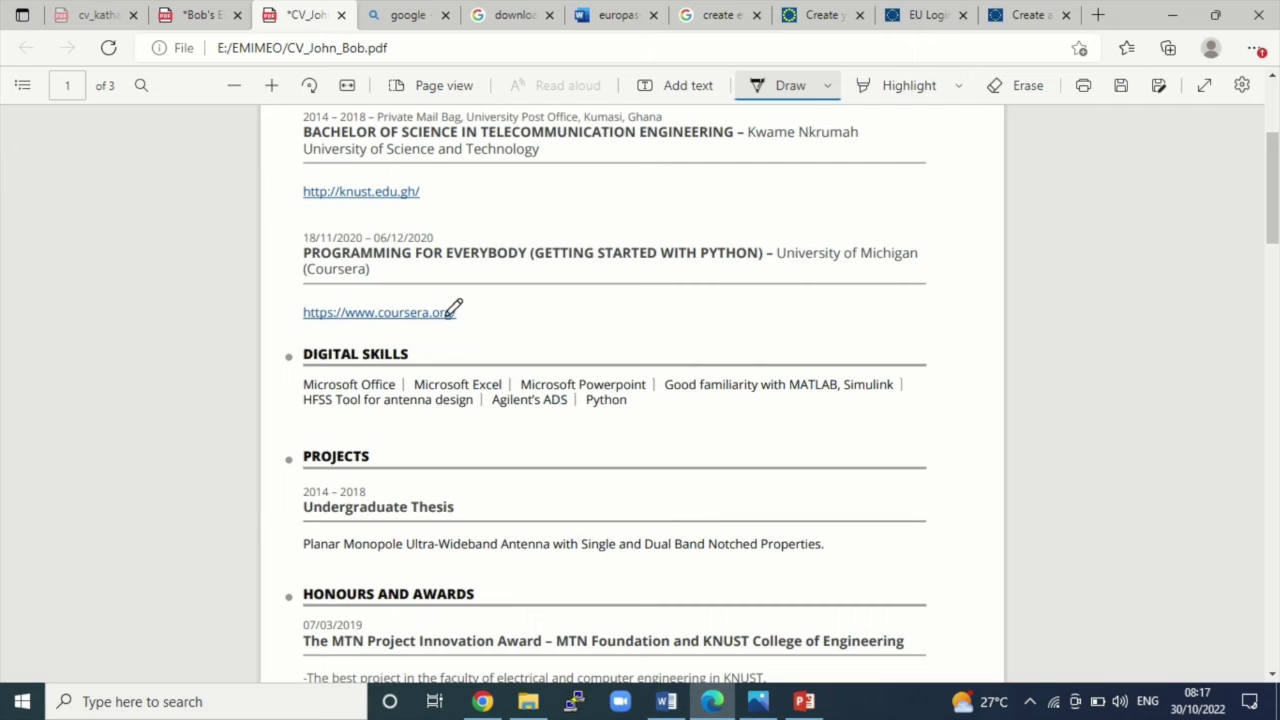
Compare the layout and section order of the blue-header Europass CV PDF with the grey-header CV, ending on the blue-header one.
click(210, 18)
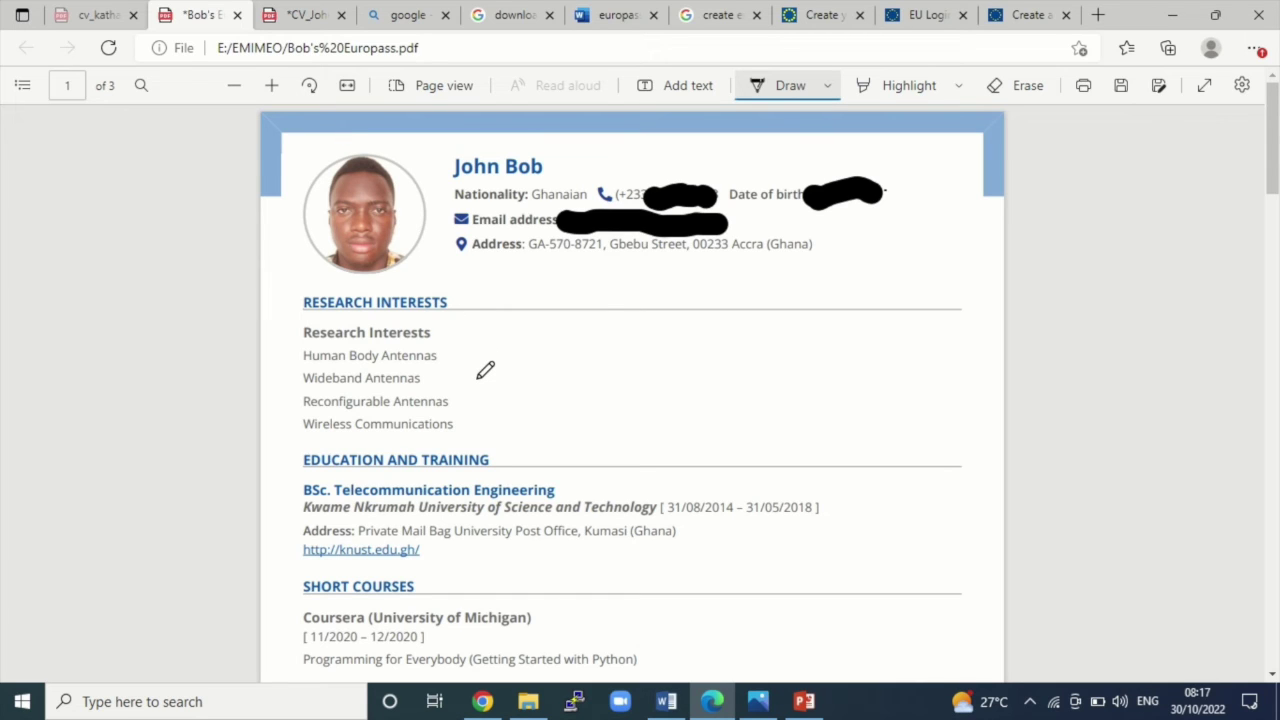
click(320, 18)
scroll(425, 274, up, 3)
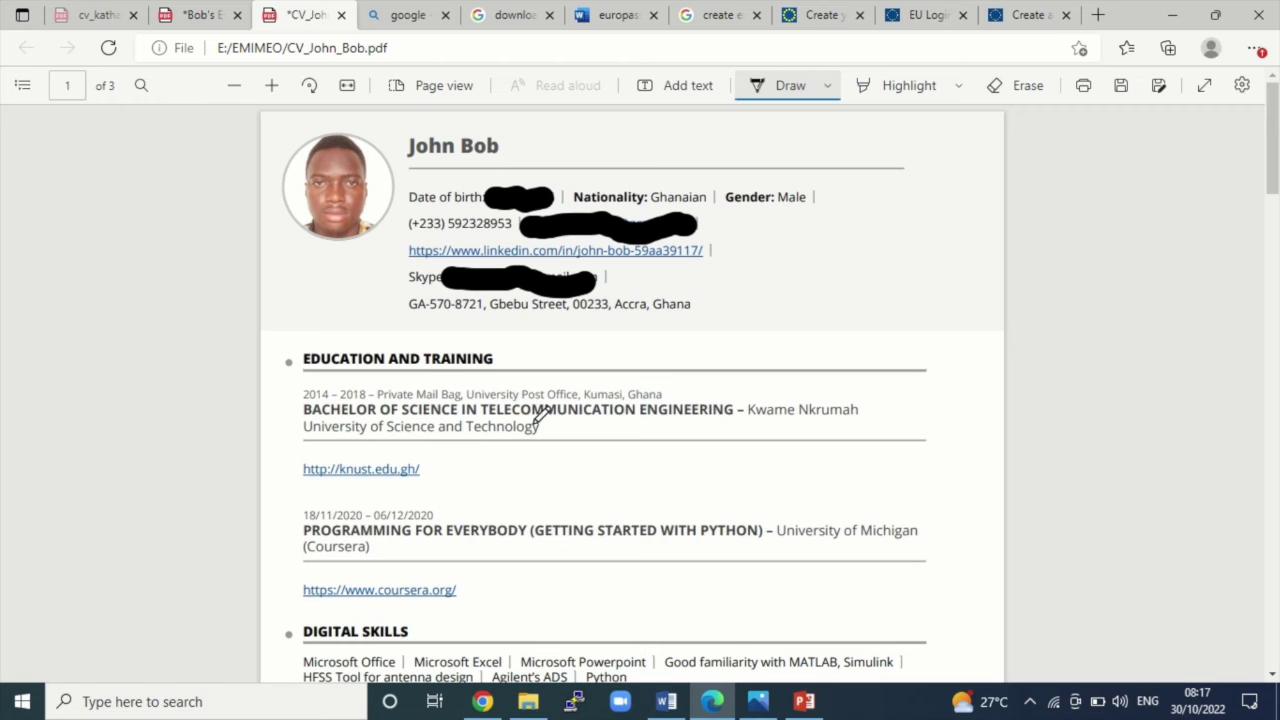
scroll(428, 430, down, 3)
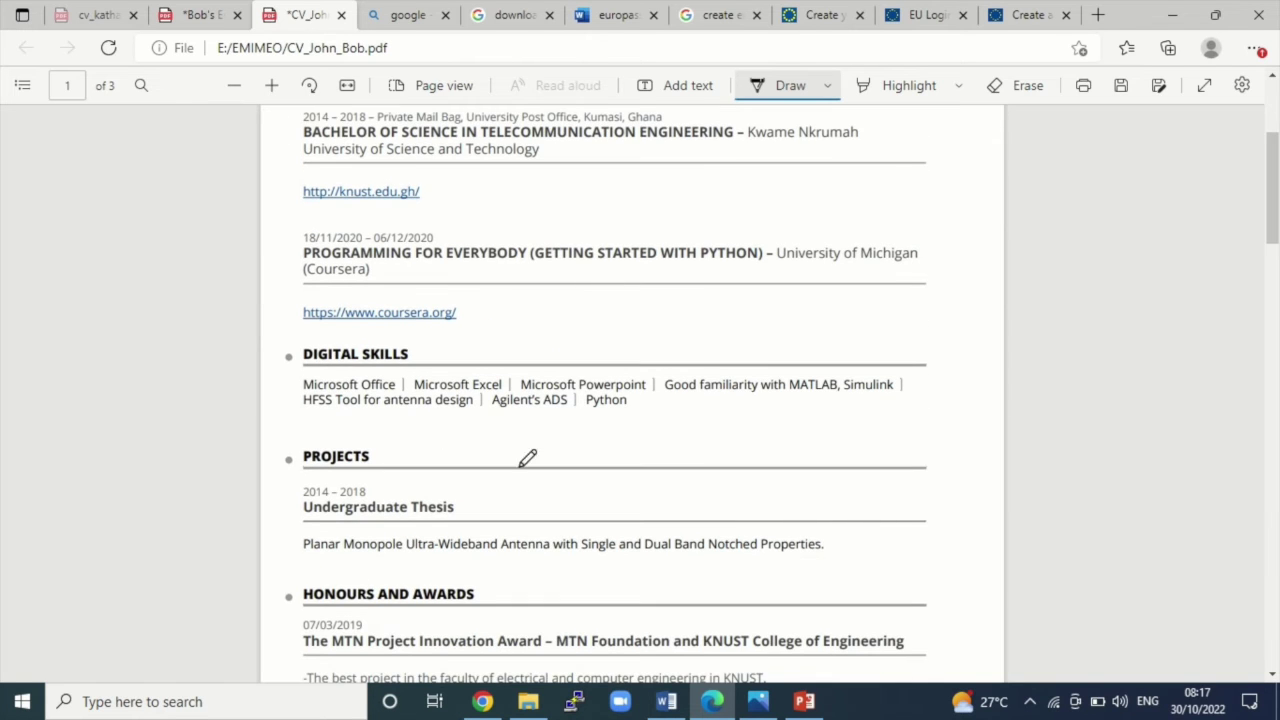
click(190, 17)
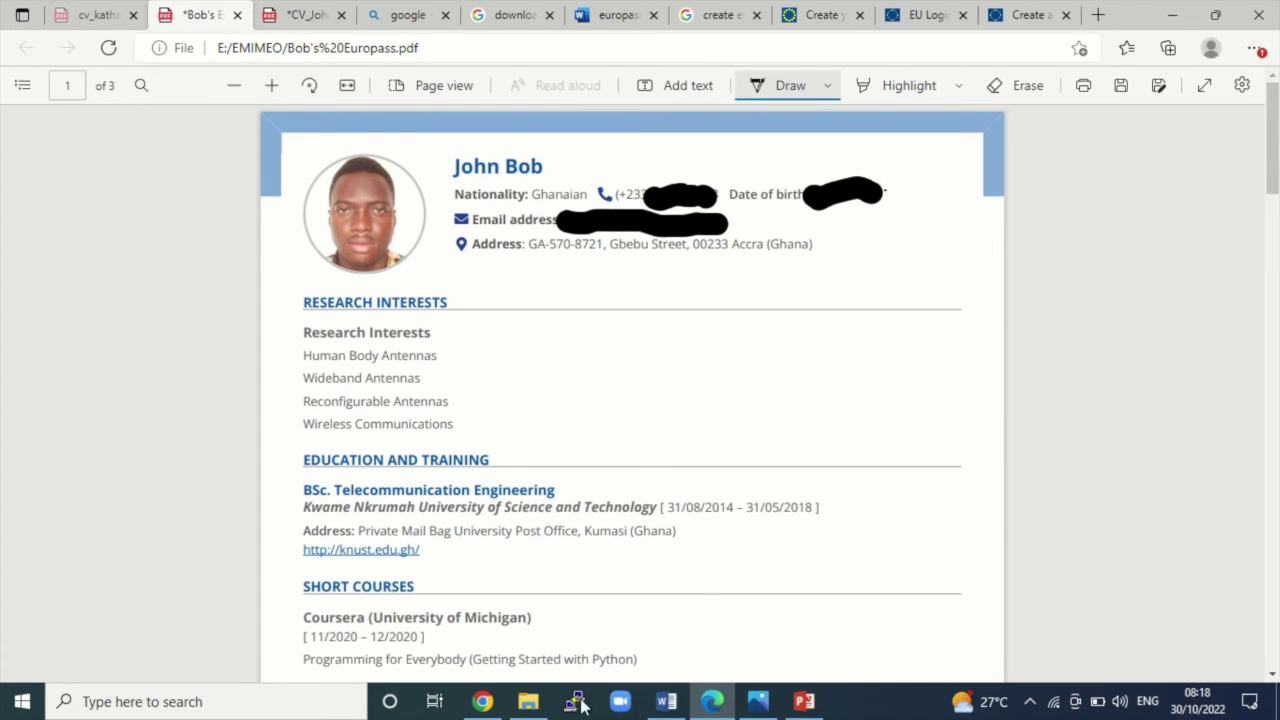
Switch to Chrome and read the EMIMEO Erasmus Master home page, from the welcome text to the project description and physical-layer diagram.
click(483, 701)
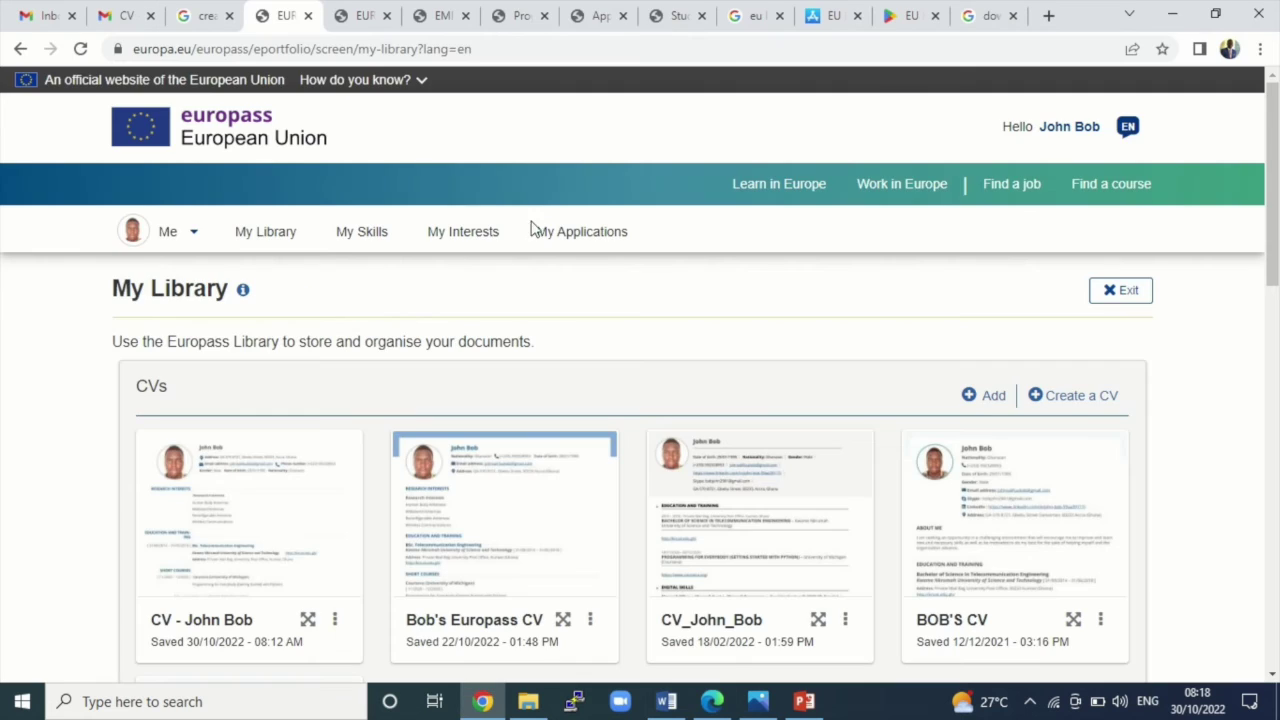
click(438, 14)
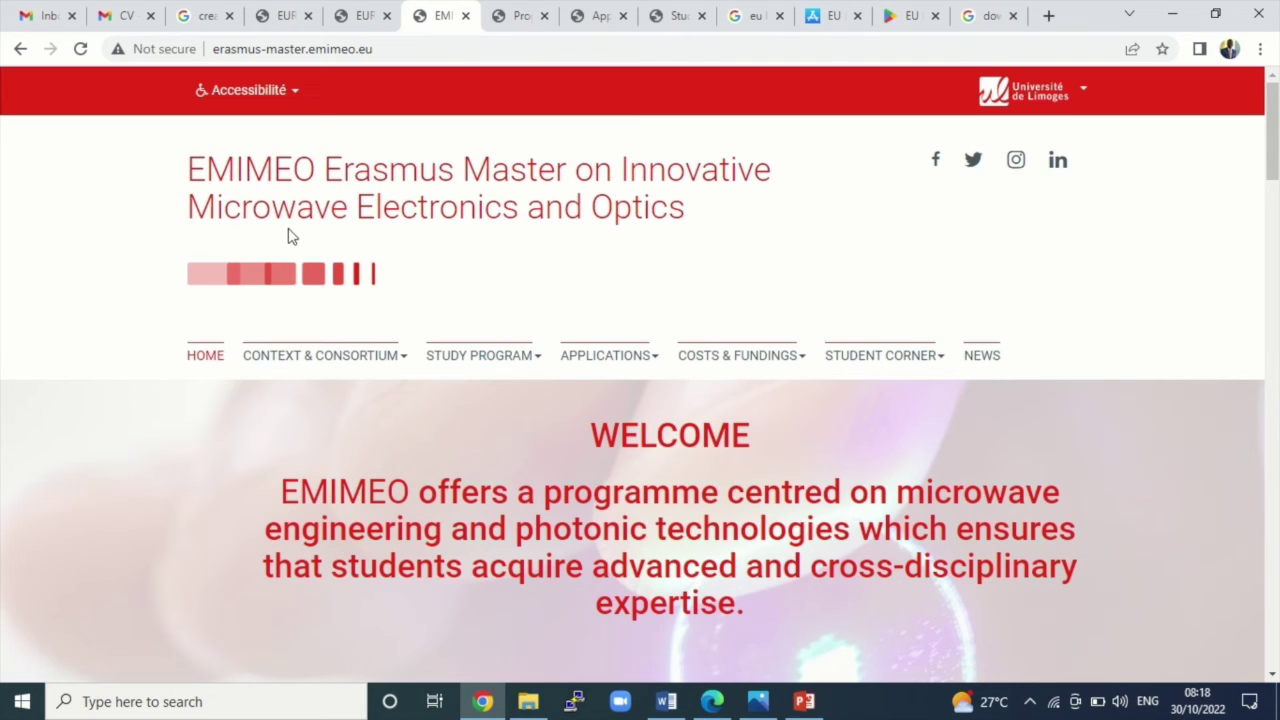
scroll(577, 283, down, 3)
scroll(577, 283, up, 2)
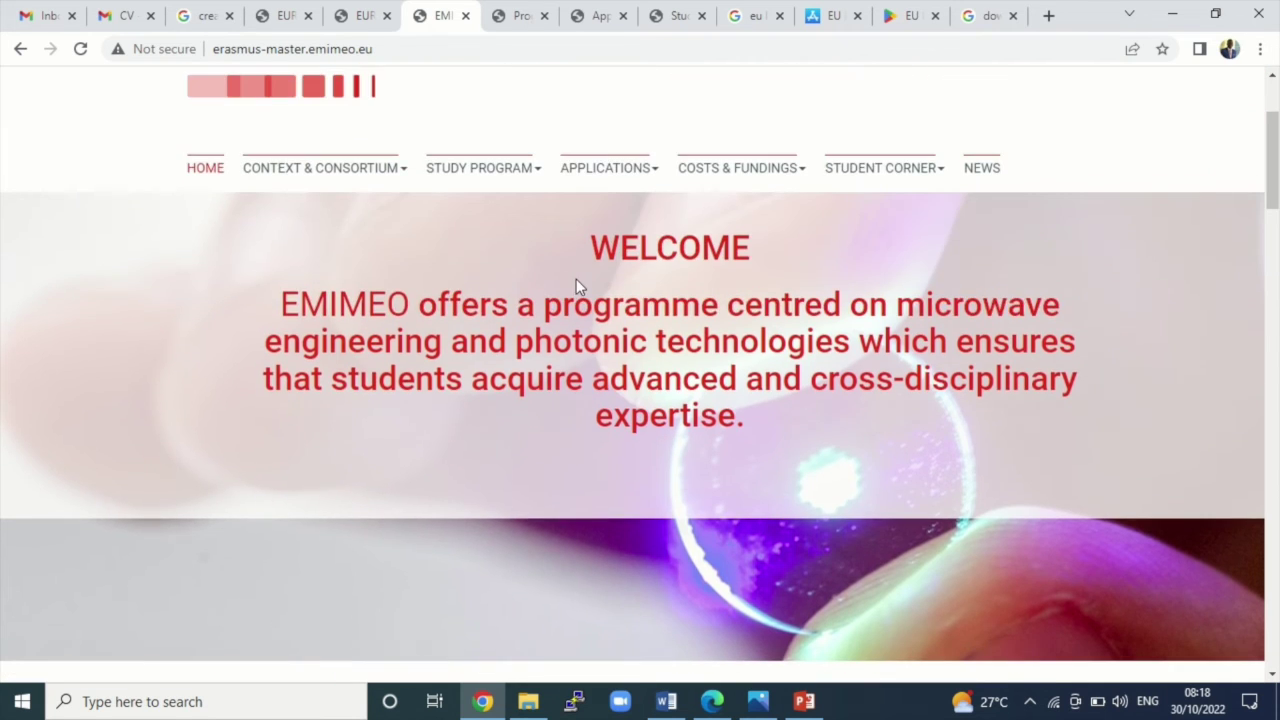
scroll(576, 279, down, 5)
scroll(576, 279, down, 3)
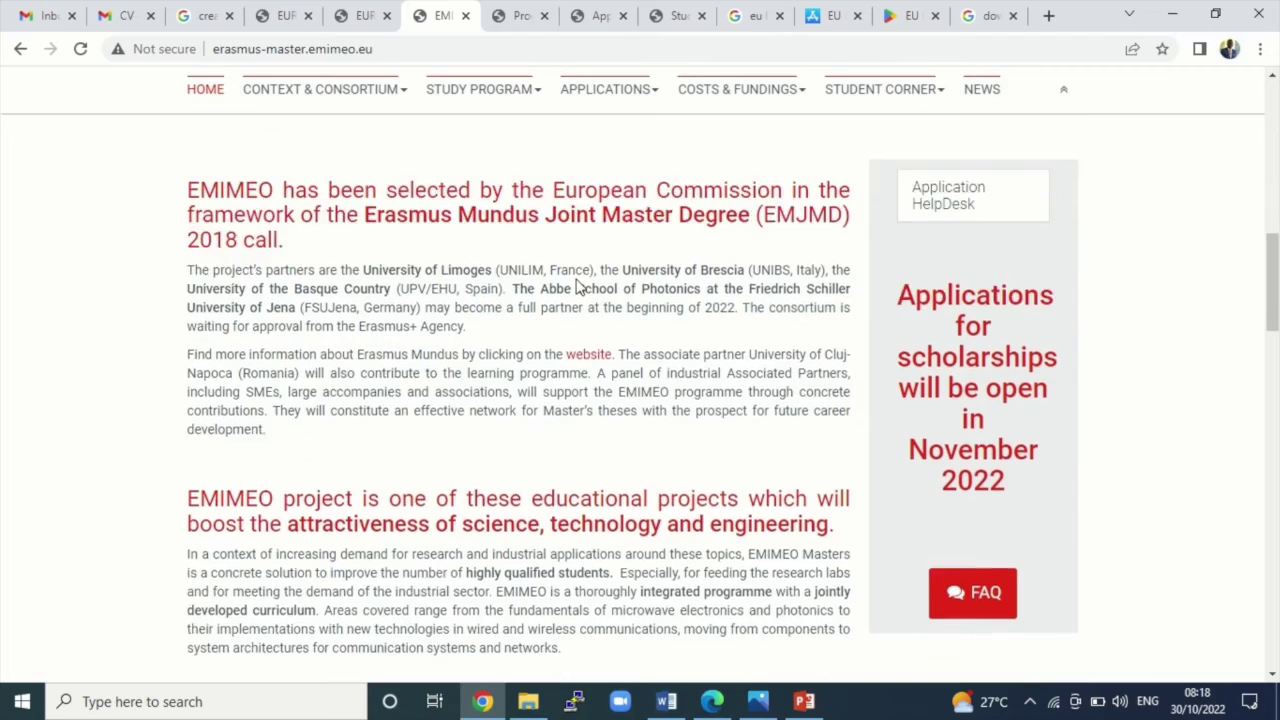
scroll(577, 285, down, 2)
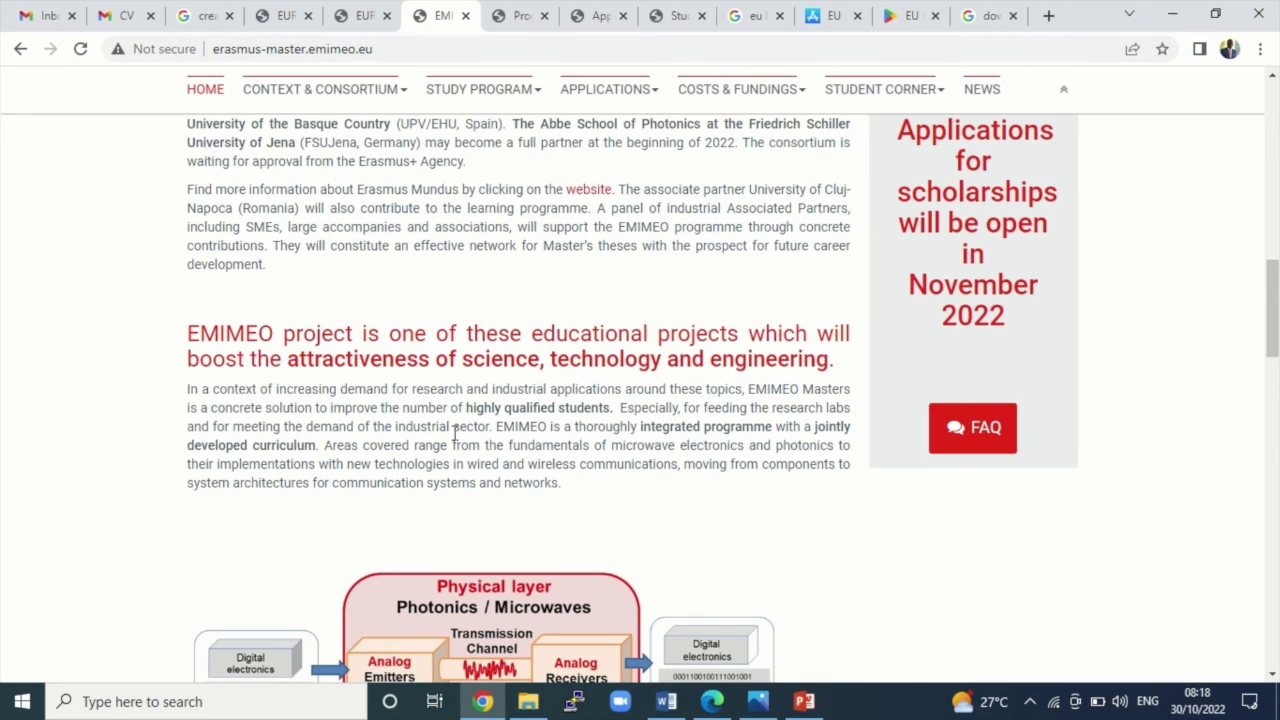
scroll(444, 491, down, 2)
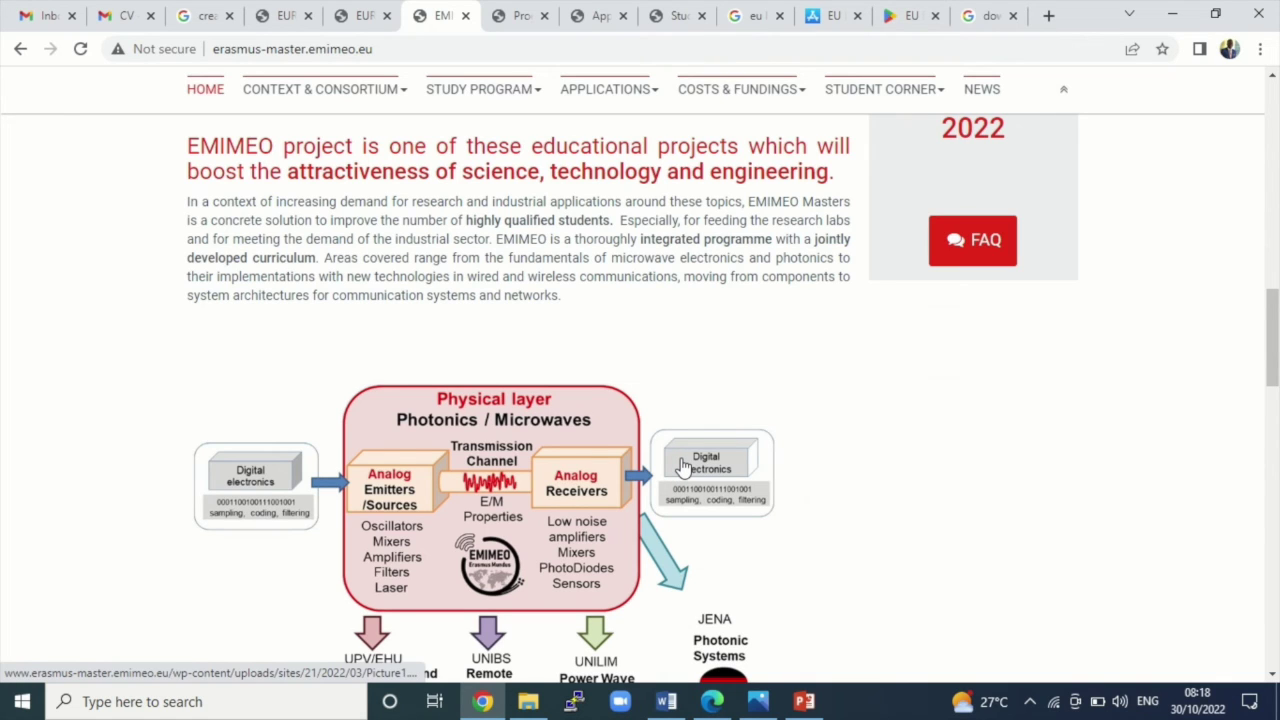
scroll(678, 460, up, 1)
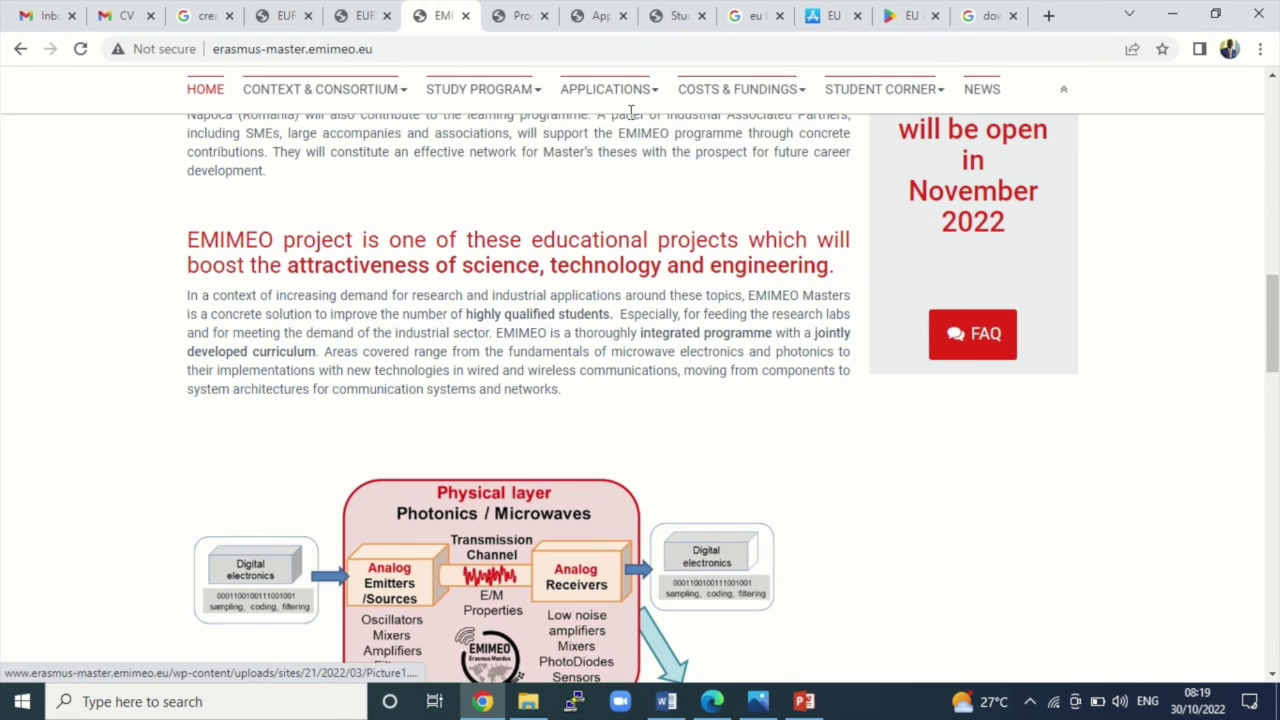
Examine the EMIMEO program details page for the taught course units of Semester 1 at UNILIM and Semester 2 at UNIBS.
click(521, 15)
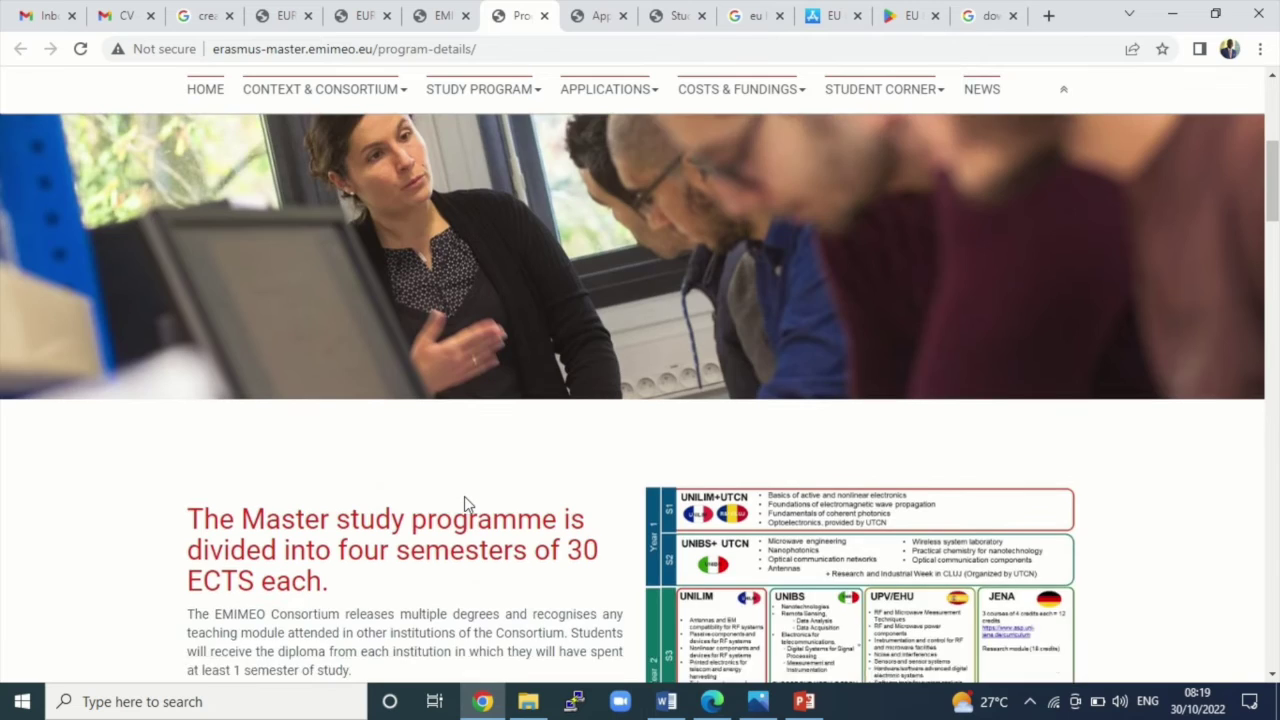
scroll(464, 503, down, 8)
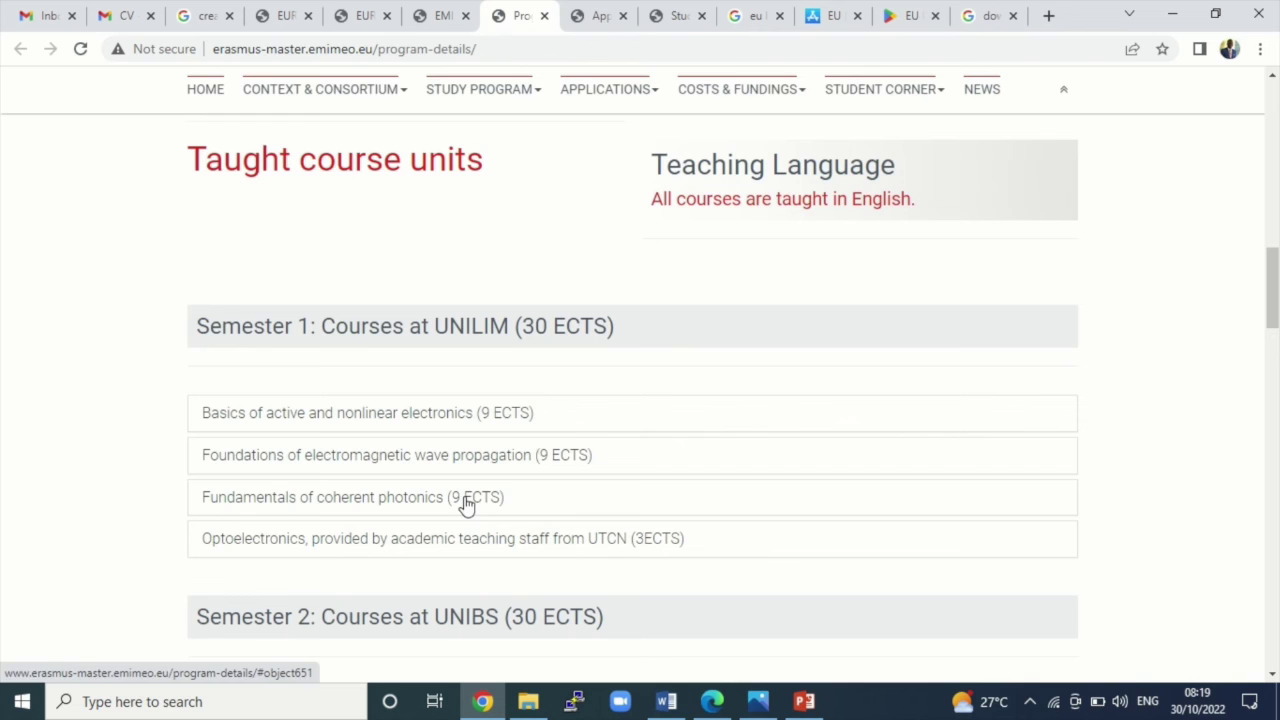
scroll(464, 503, down, 5)
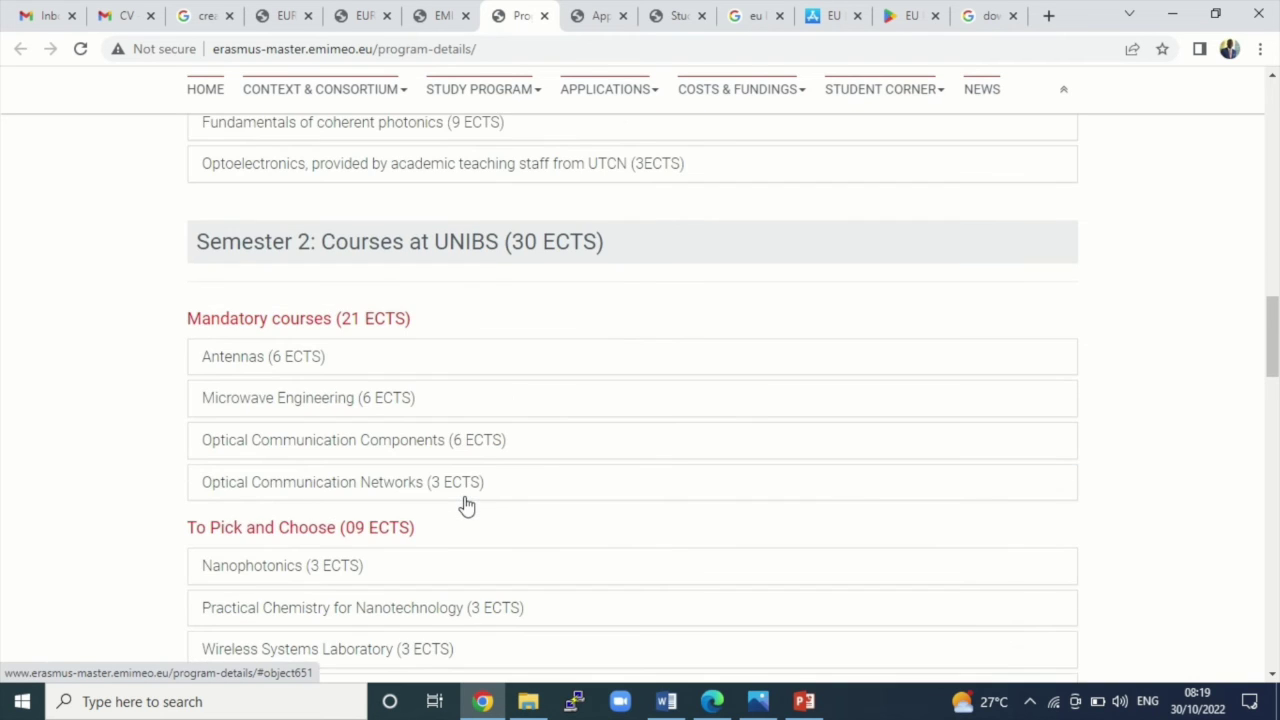
scroll(469, 457, up, 5)
scroll(371, 323, down, 4)
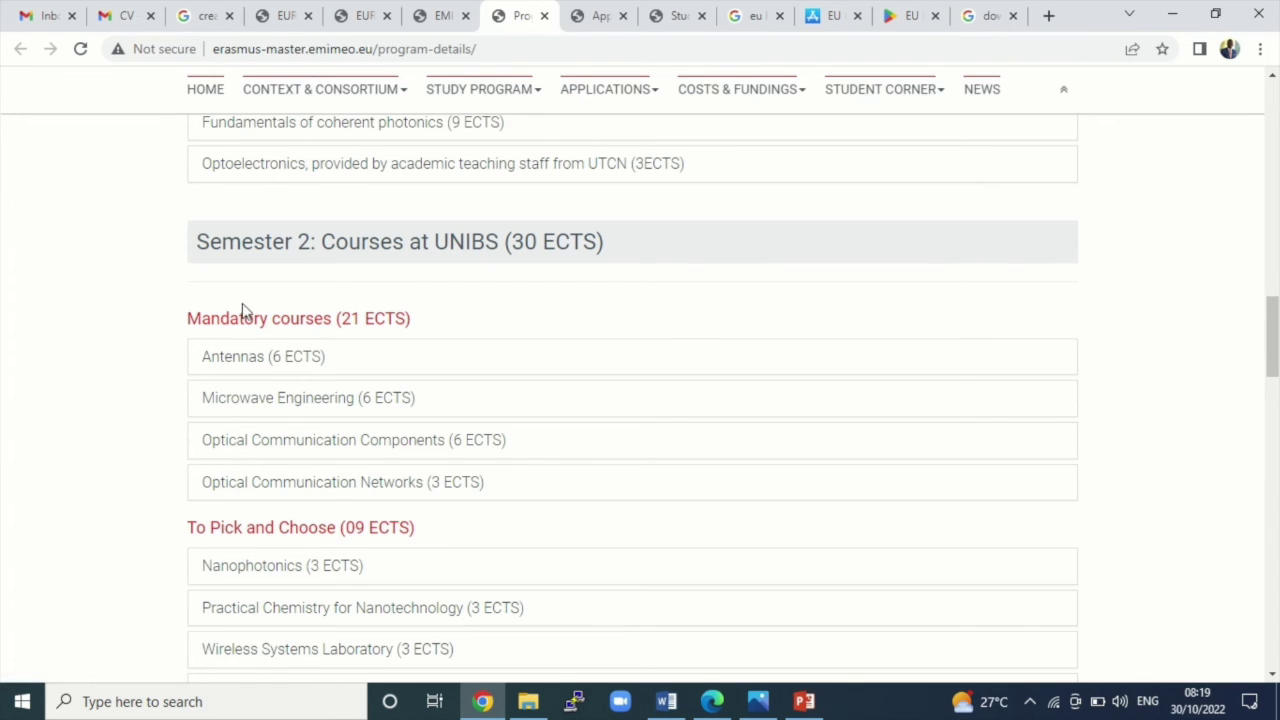
Compare the research interests in the blue-header CV in Microsoft Edge with the Semester 2 course list in Chrome, ending on the CV.
click(712, 701)
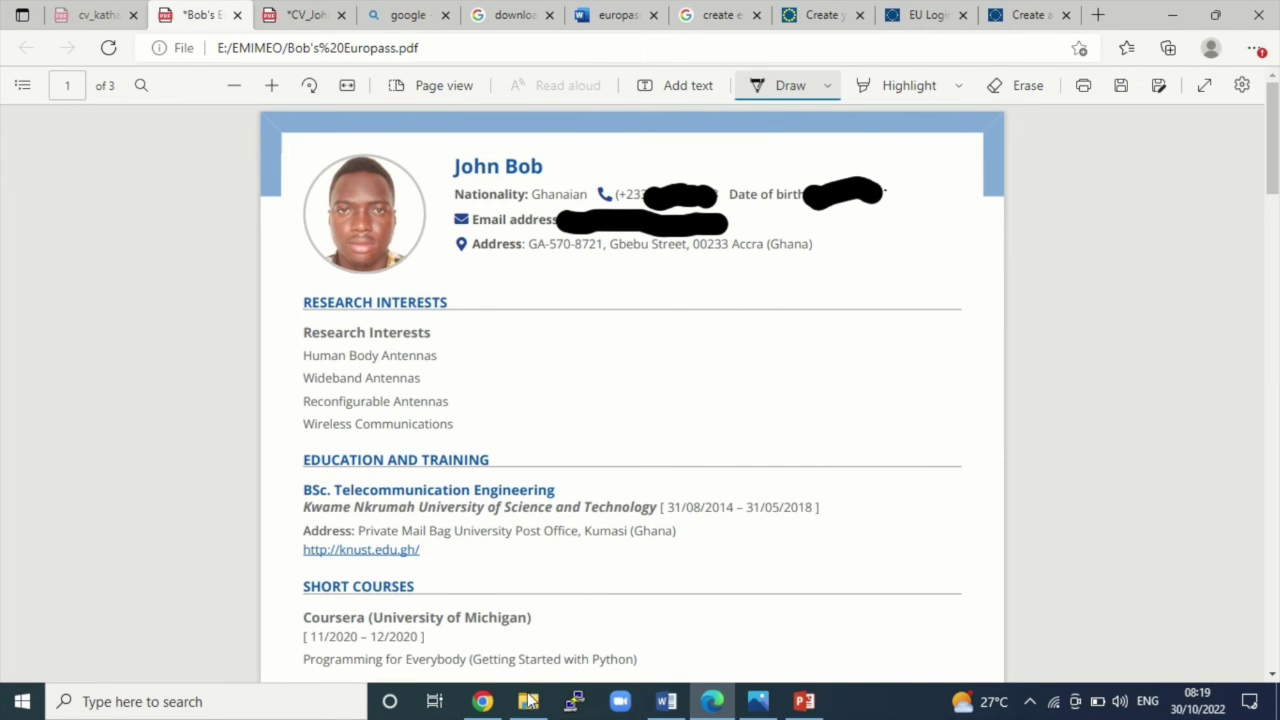
click(498, 705)
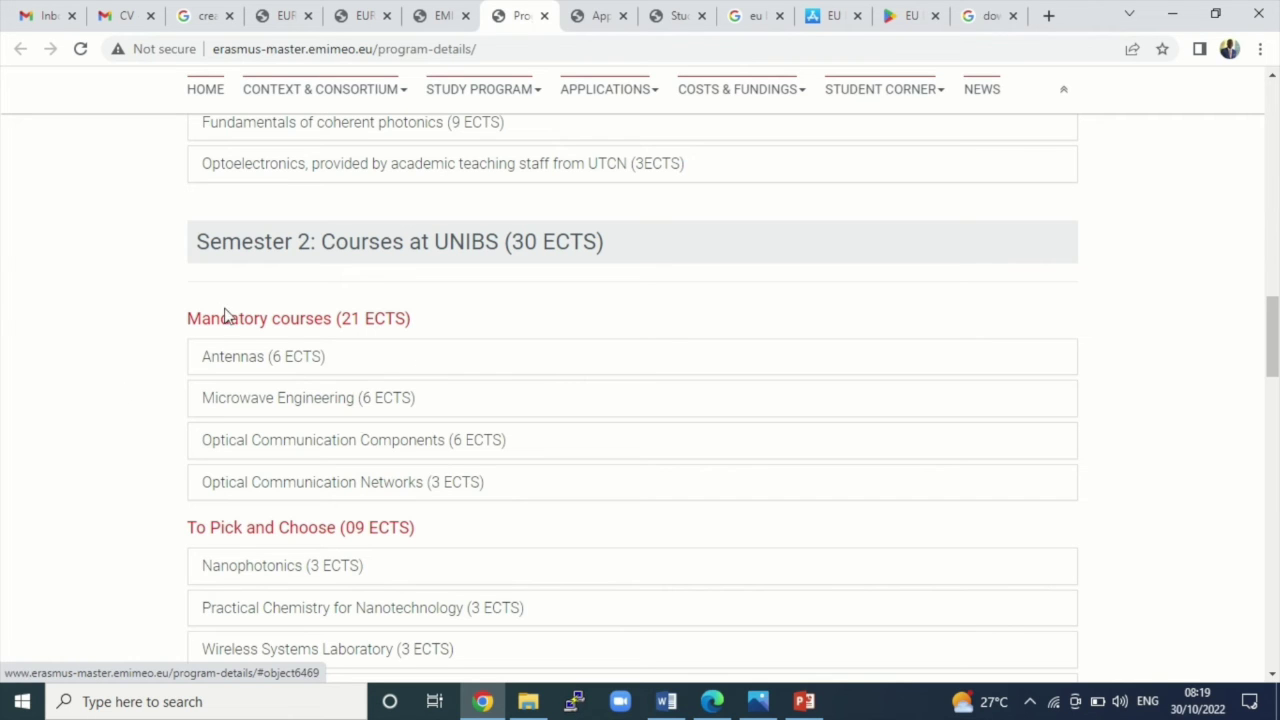
click(712, 701)
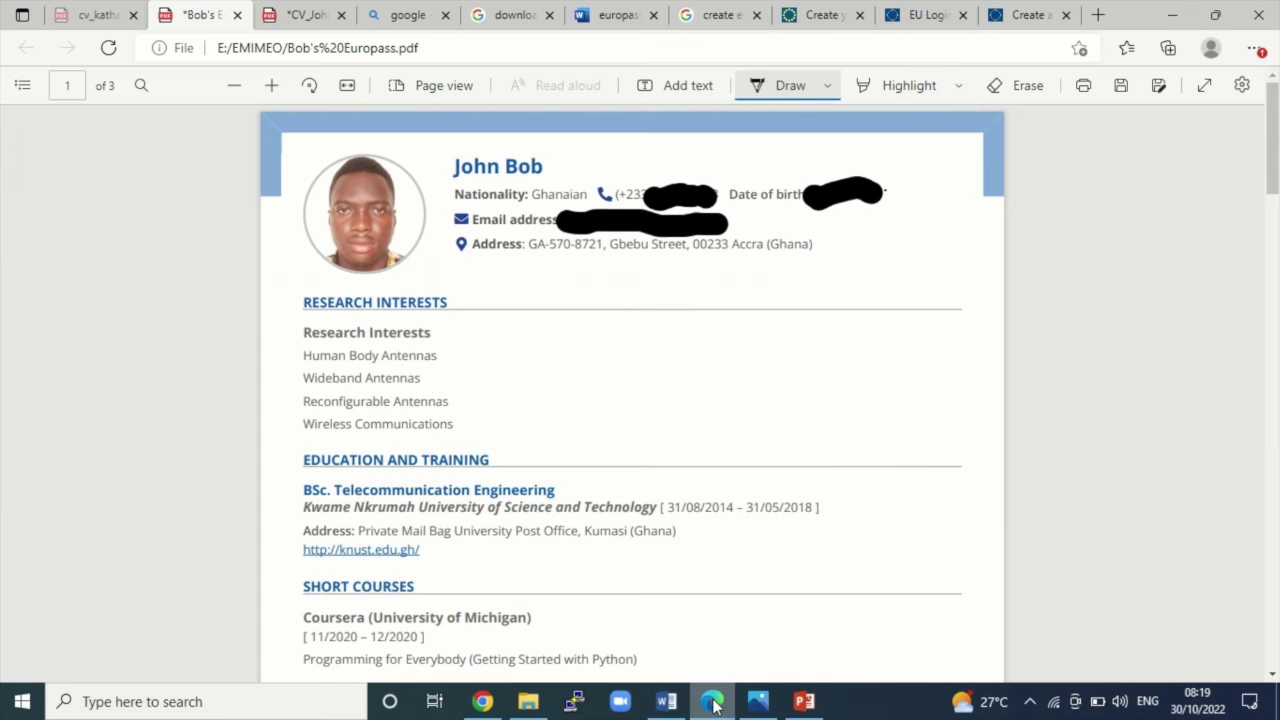
Compare how the blue-header and grey-header CVs present education and short courses, ending on the blue-header one.
scroll(492, 407, down, 3)
scroll(390, 430, down, 2)
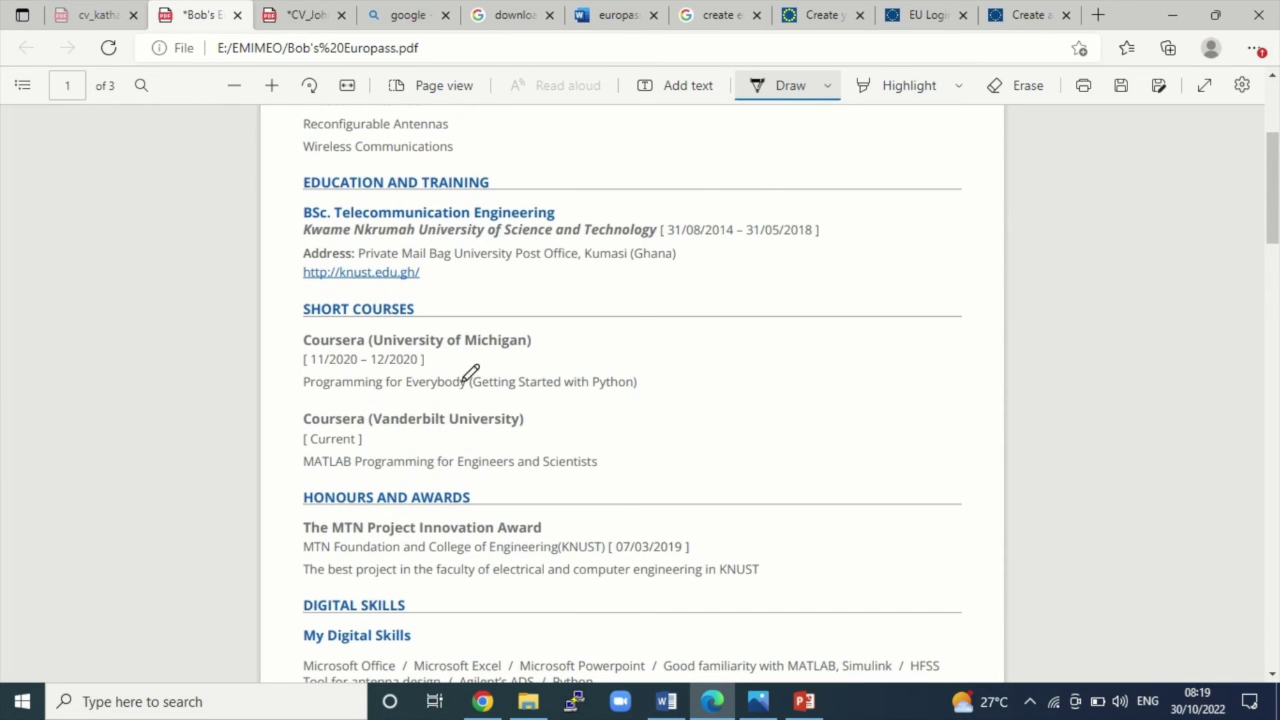
click(330, 16)
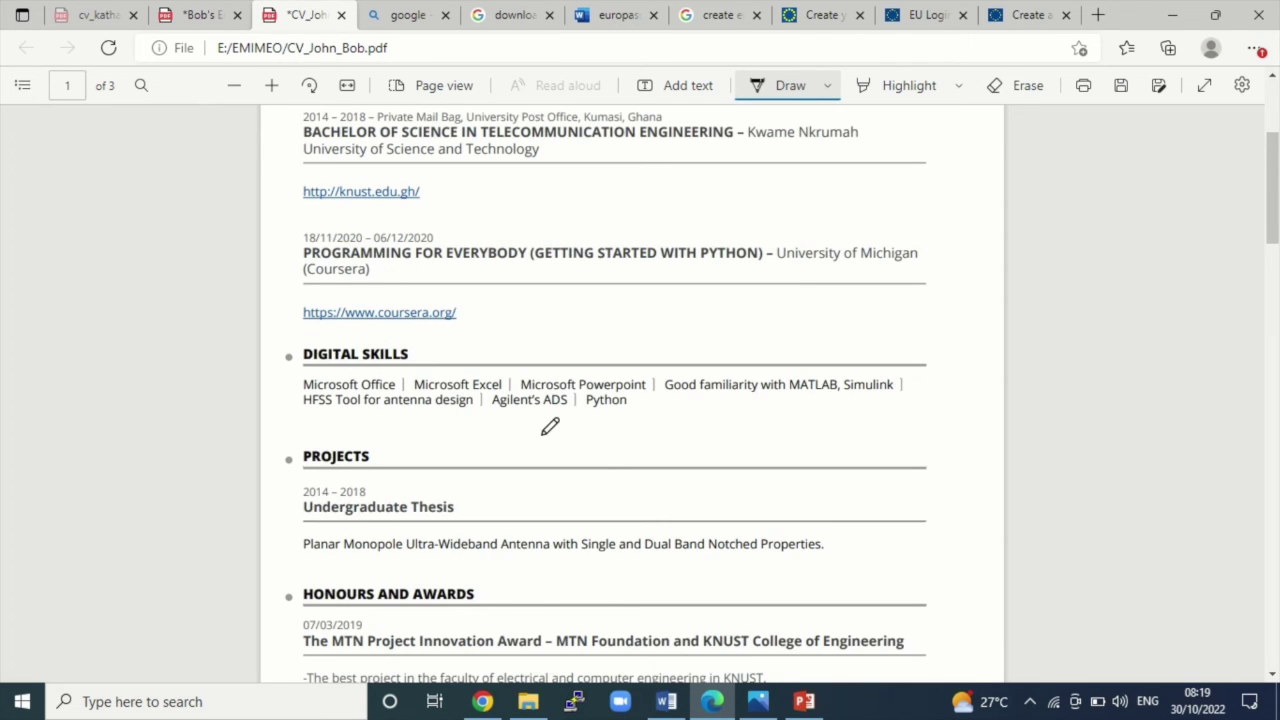
scroll(469, 403, up, 2)
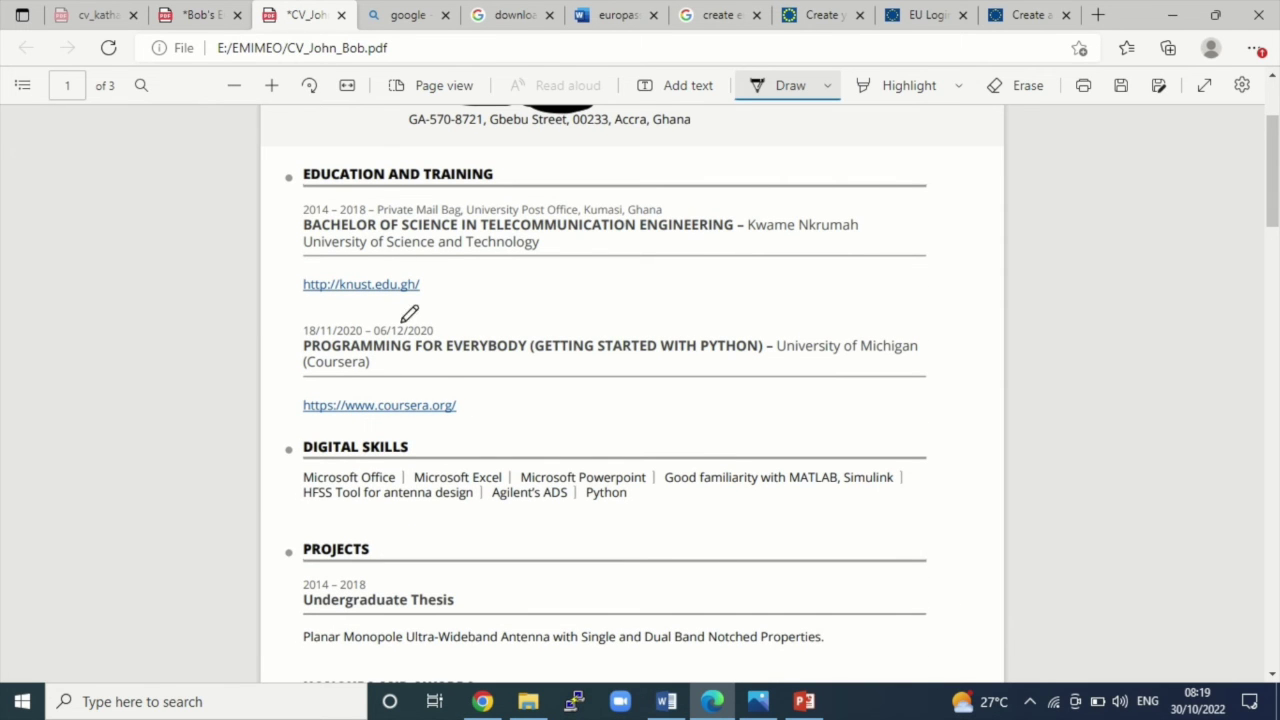
click(210, 12)
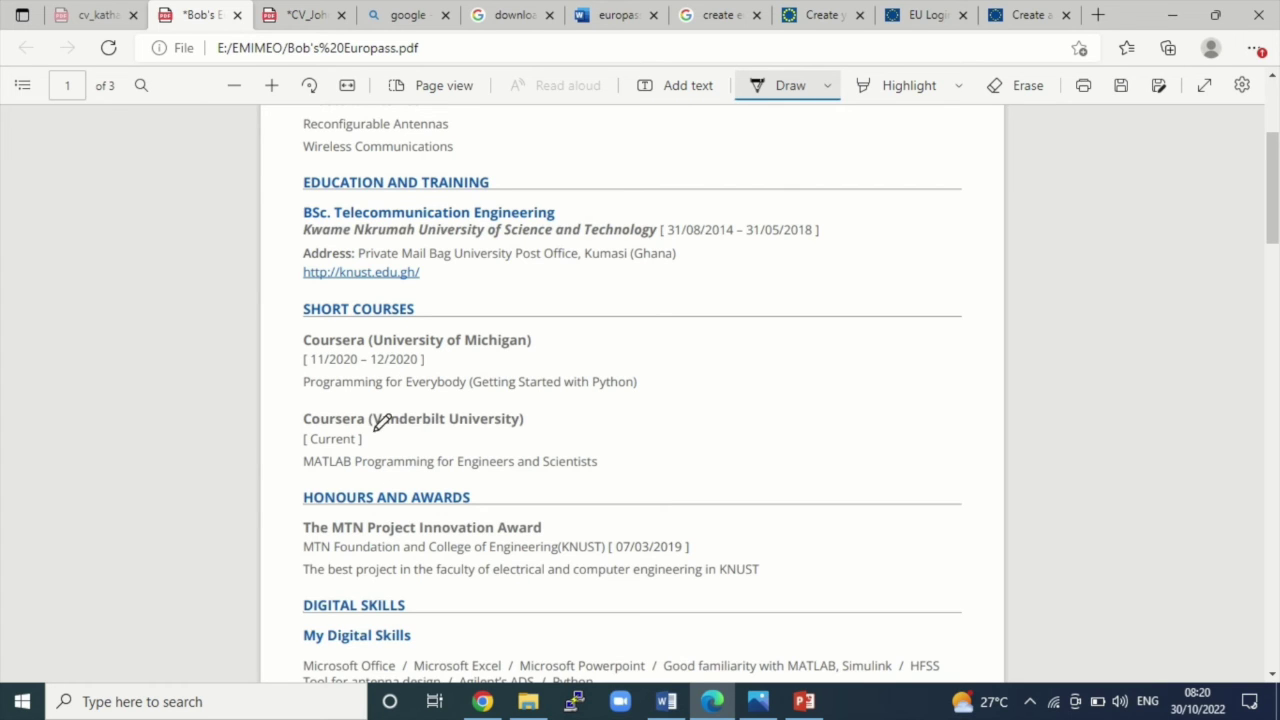
Read on through the blue-header CV, from honours and digital skills to research experience, publications, work experience and leadership skills.
scroll(392, 490, down, 1)
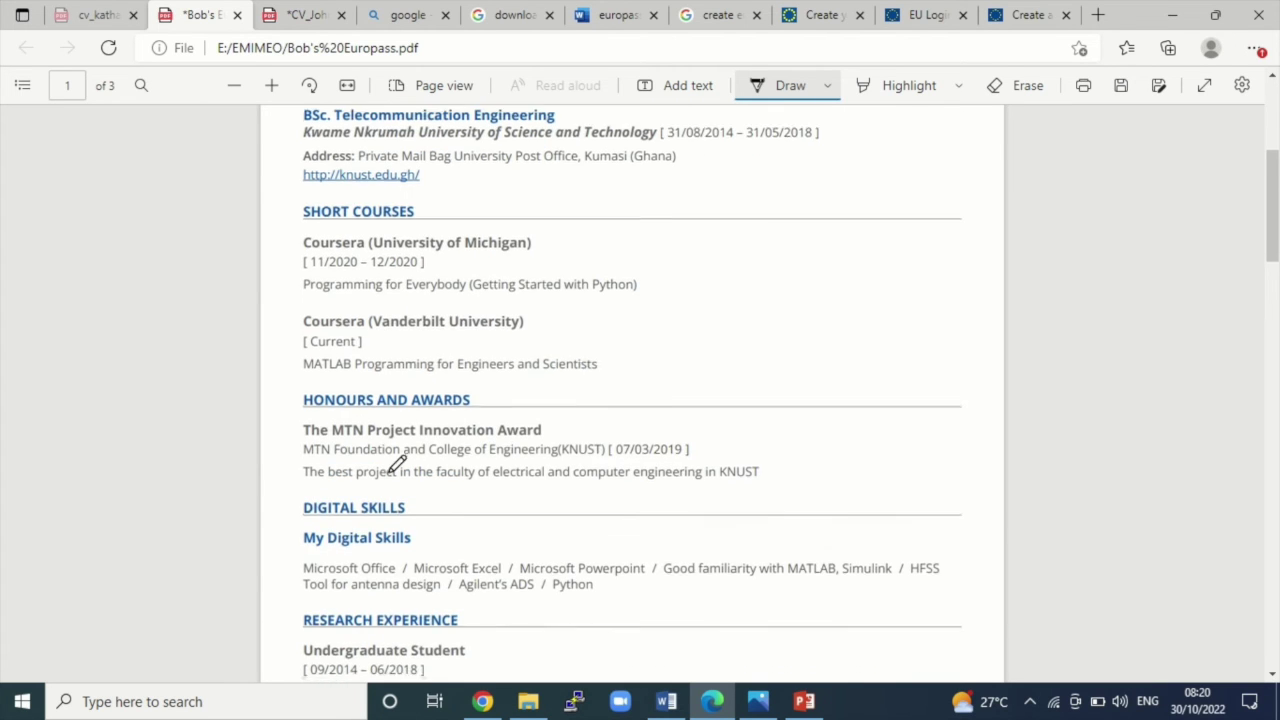
scroll(437, 428, down, 2)
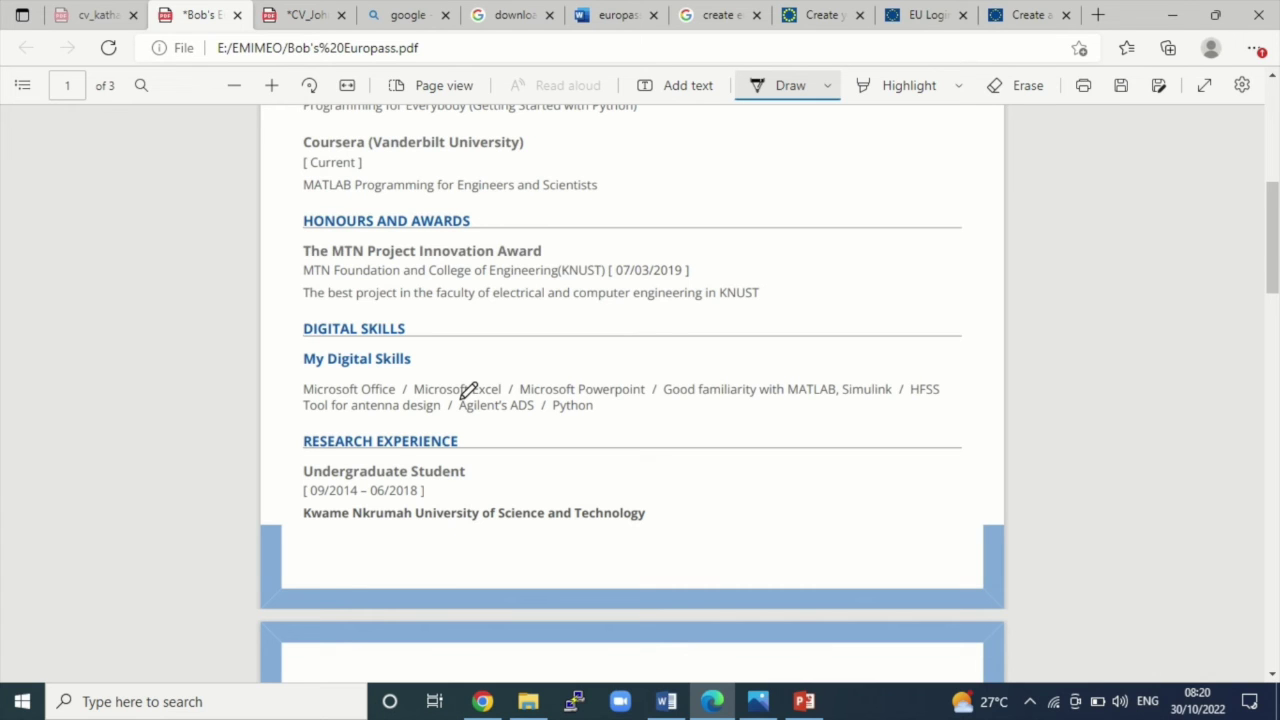
scroll(466, 387, down, 2)
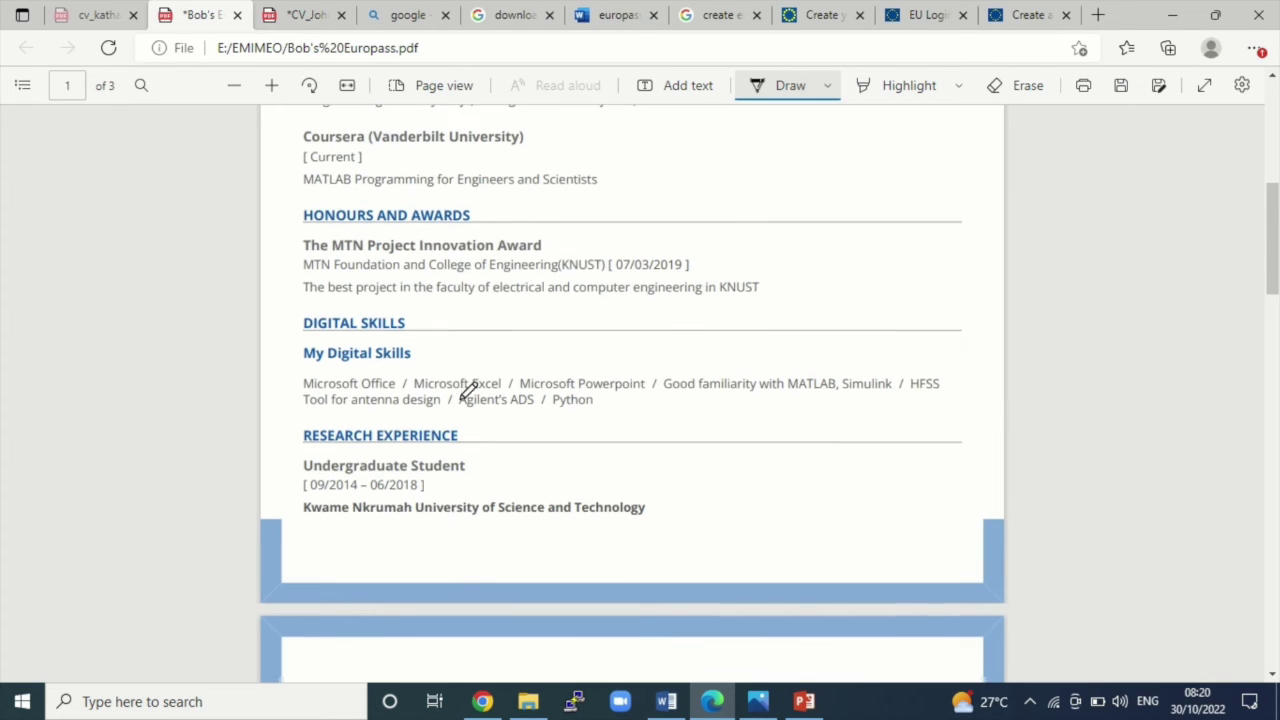
scroll(428, 373, down, 3)
scroll(428, 373, down, 2)
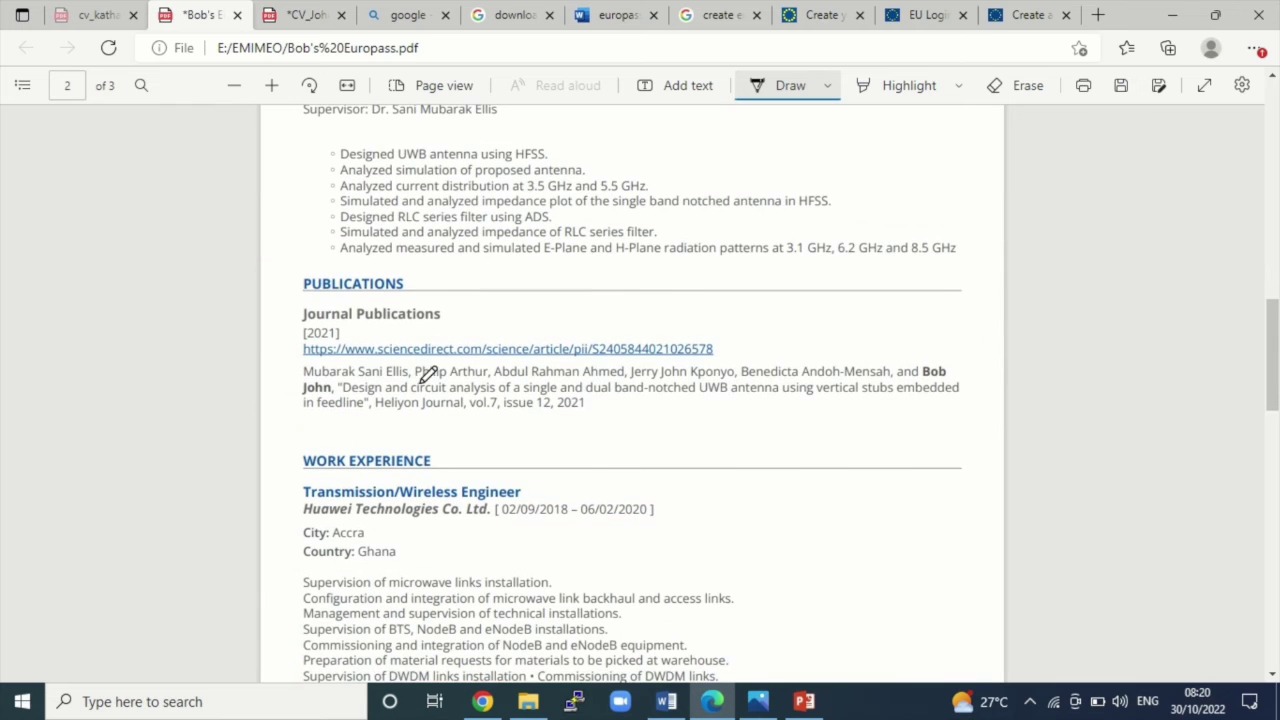
scroll(480, 354, down, 3)
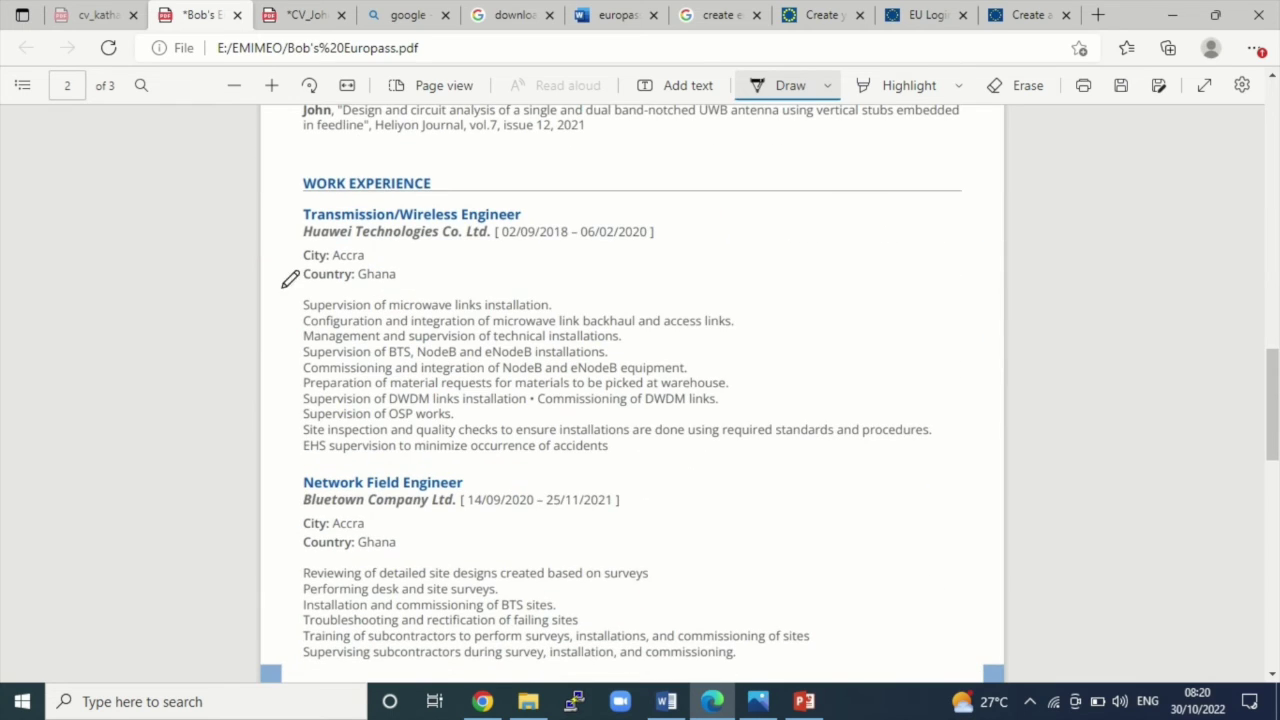
scroll(423, 420, down, 4)
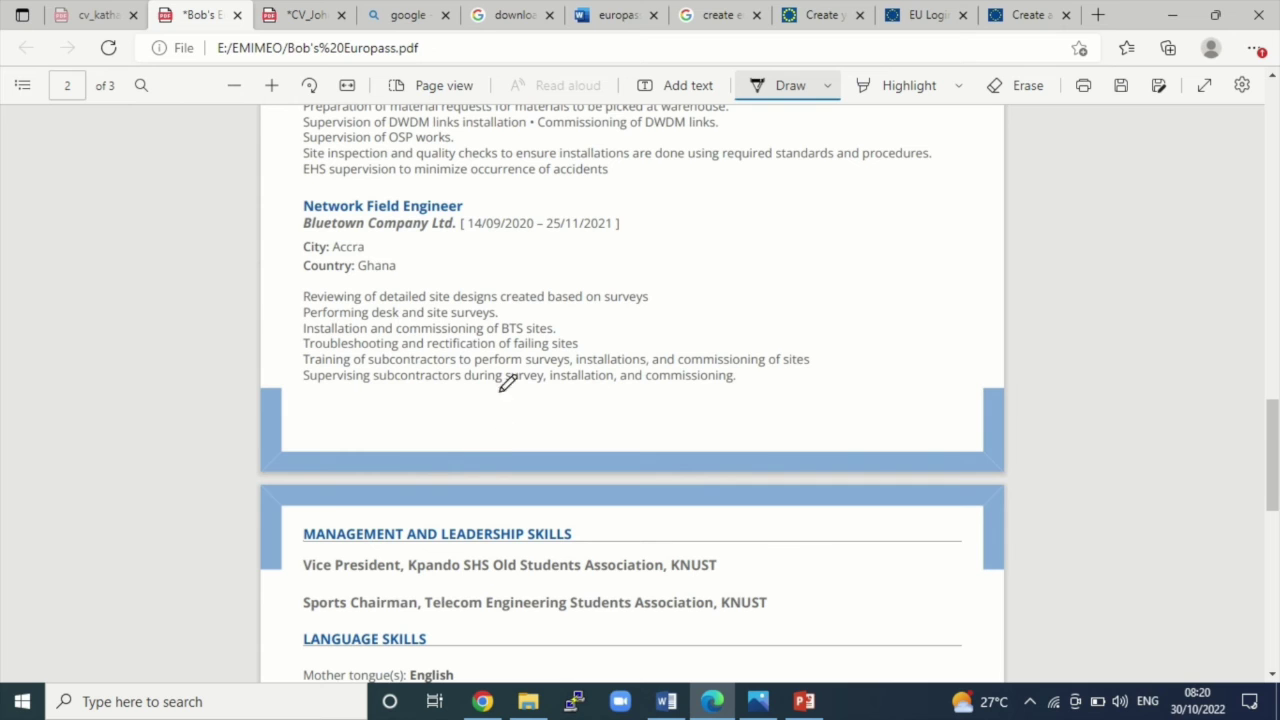
Switch to Chrome and review the mandatory and non-mandatory supporting documents on the EMIMEO application page.
click(482, 701)
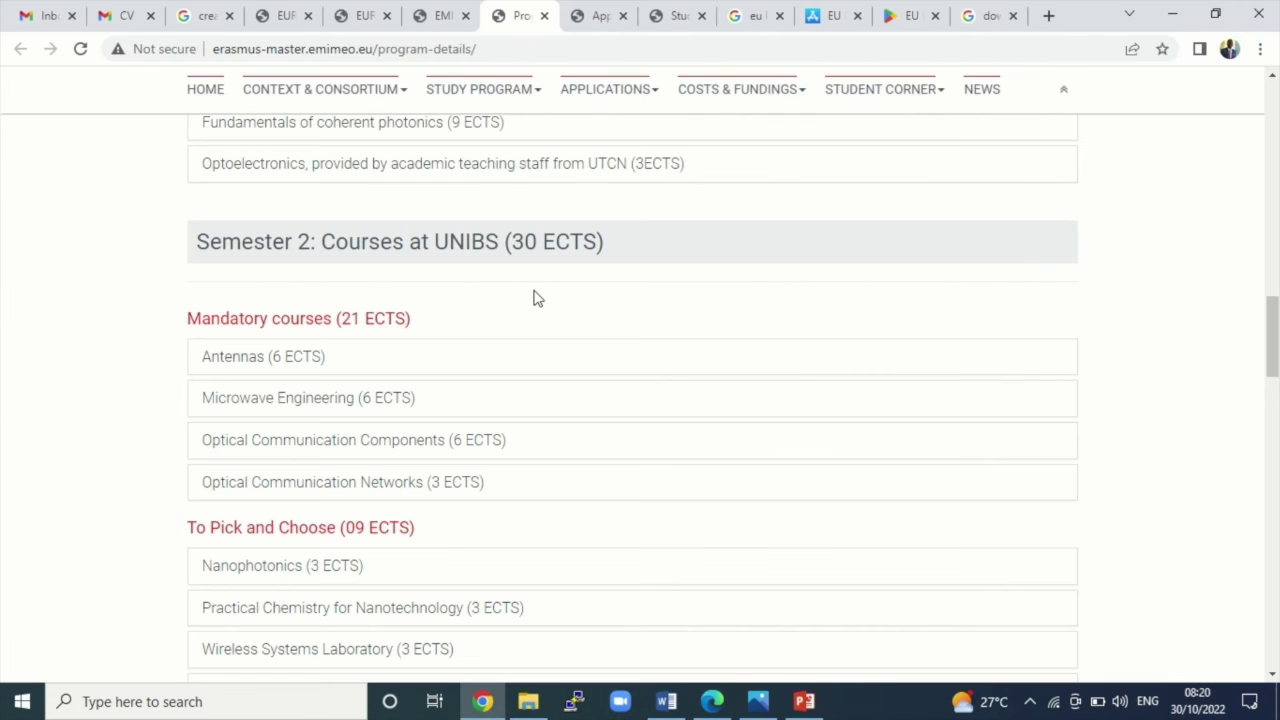
click(582, 18)
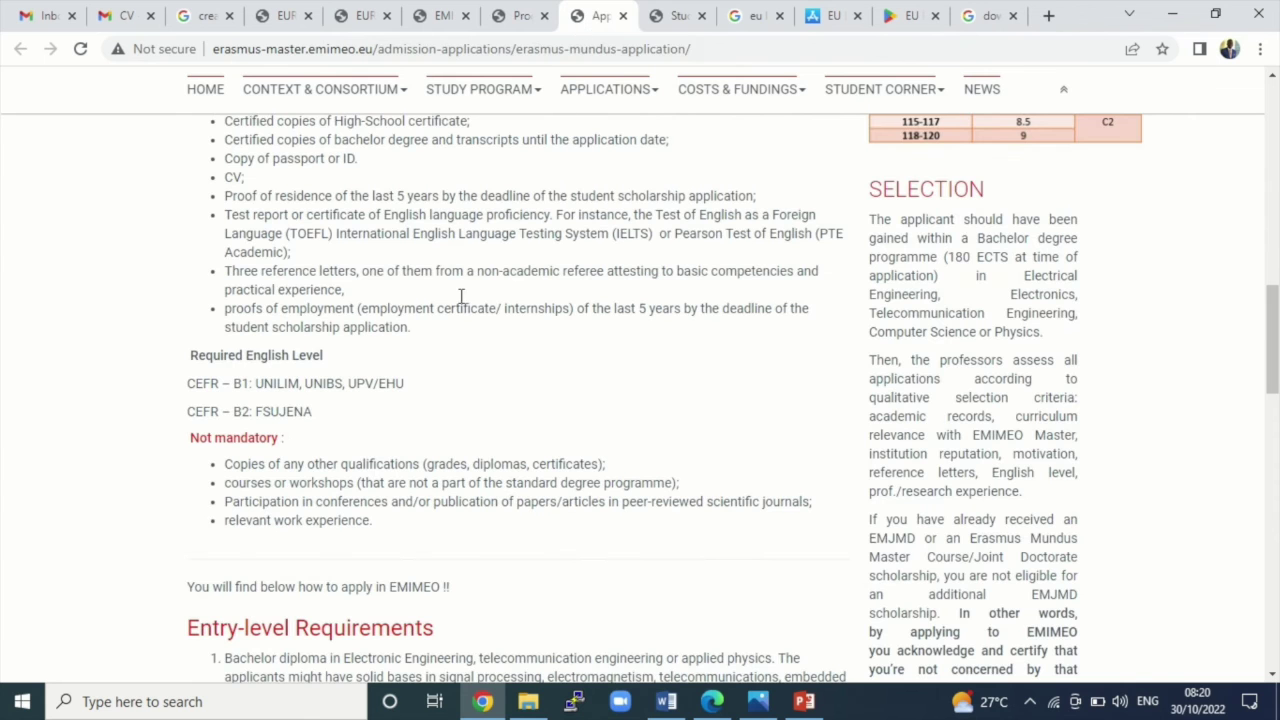
scroll(414, 414, up, 5)
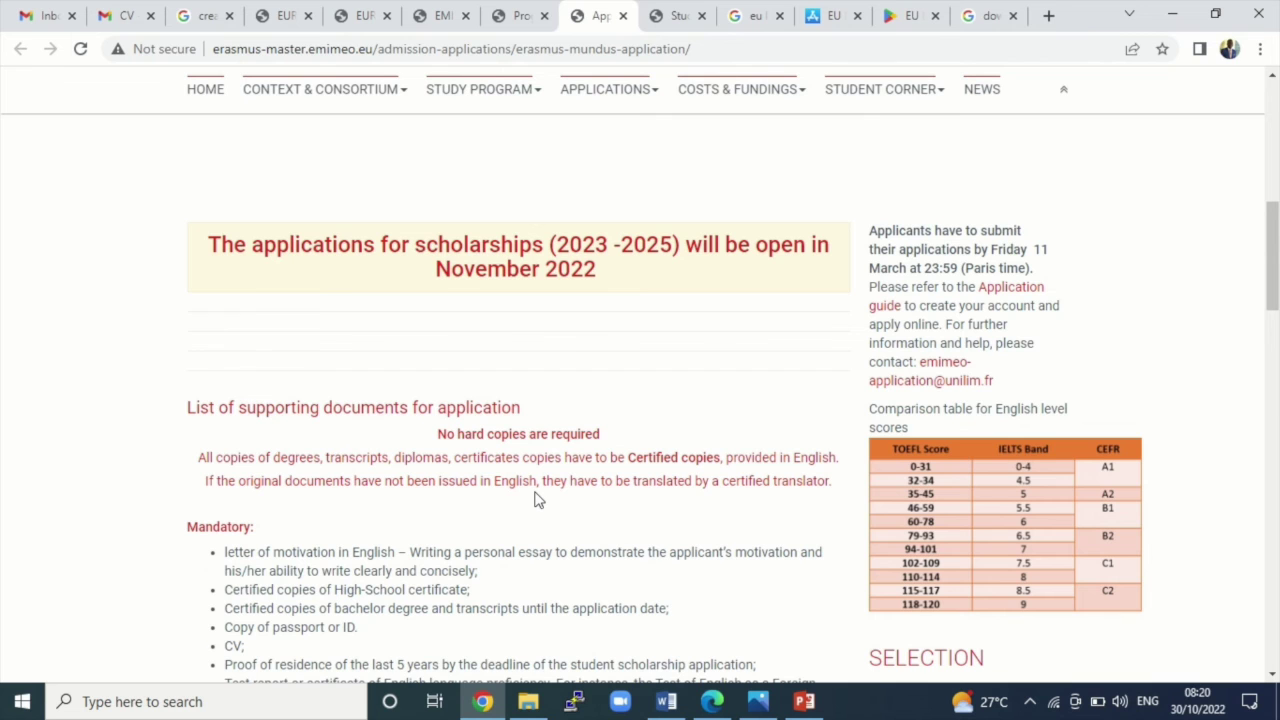
scroll(537, 500, down, 4)
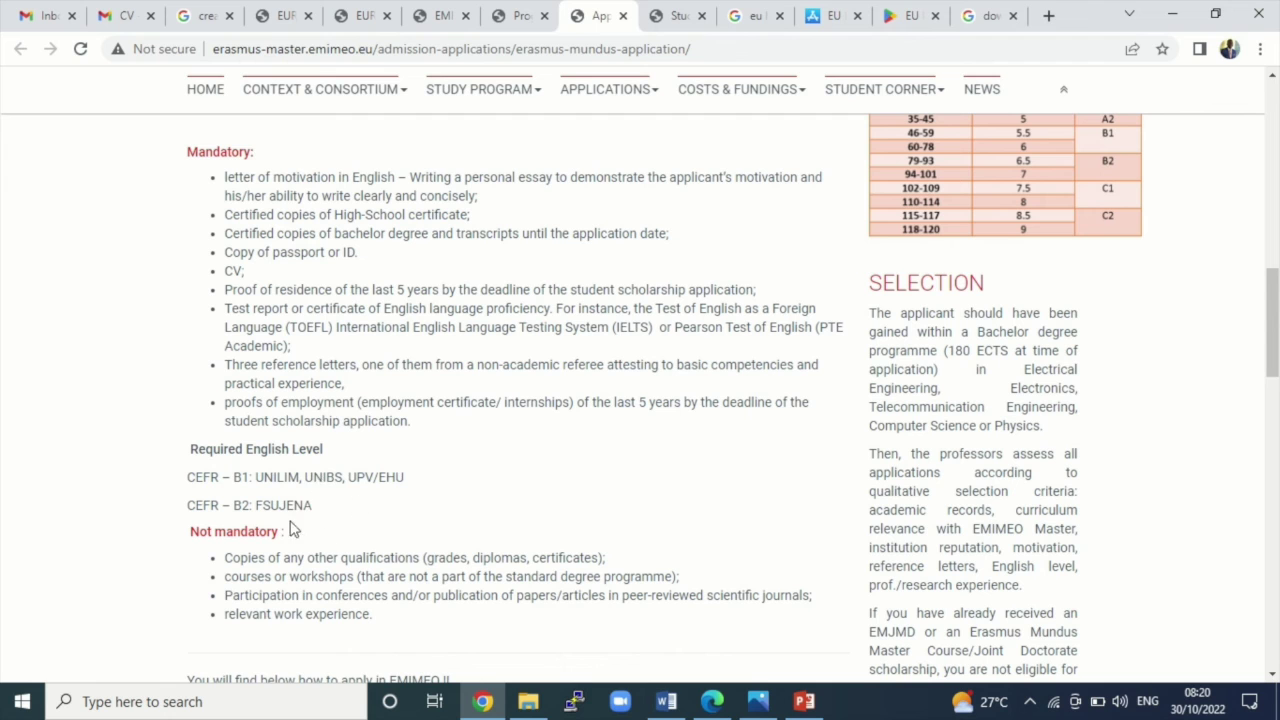
scroll(330, 535, down, 2)
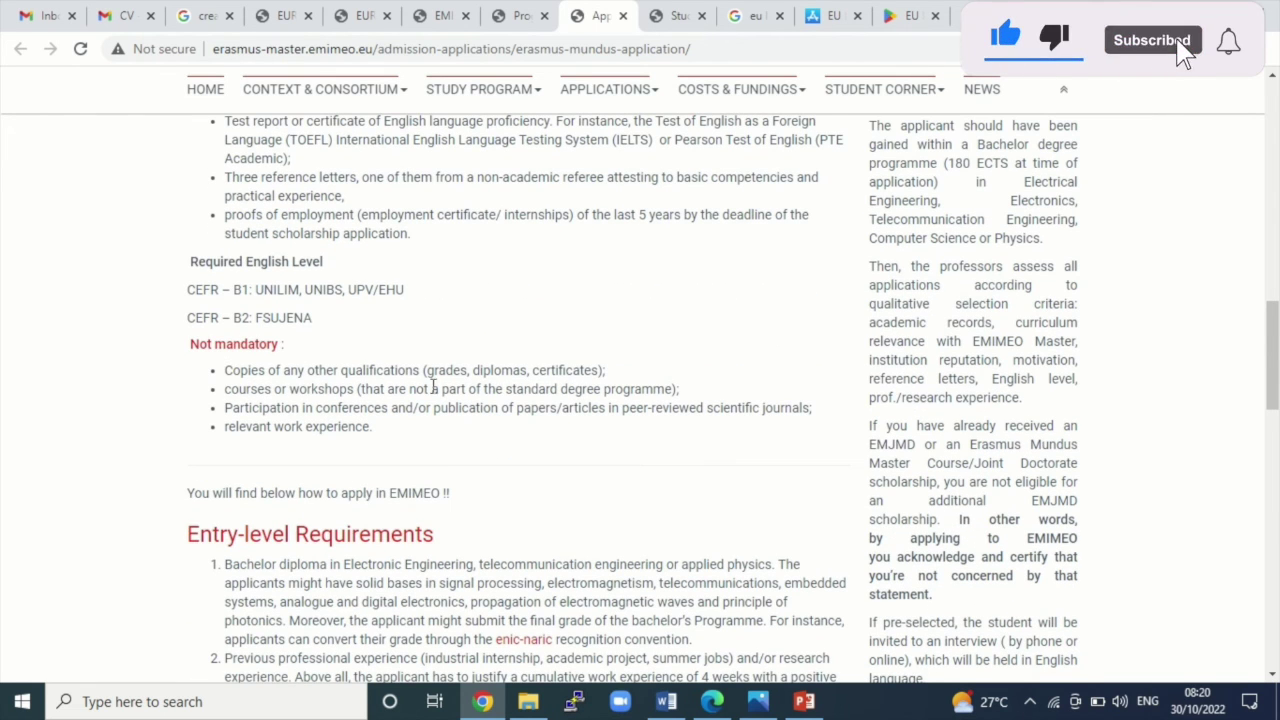
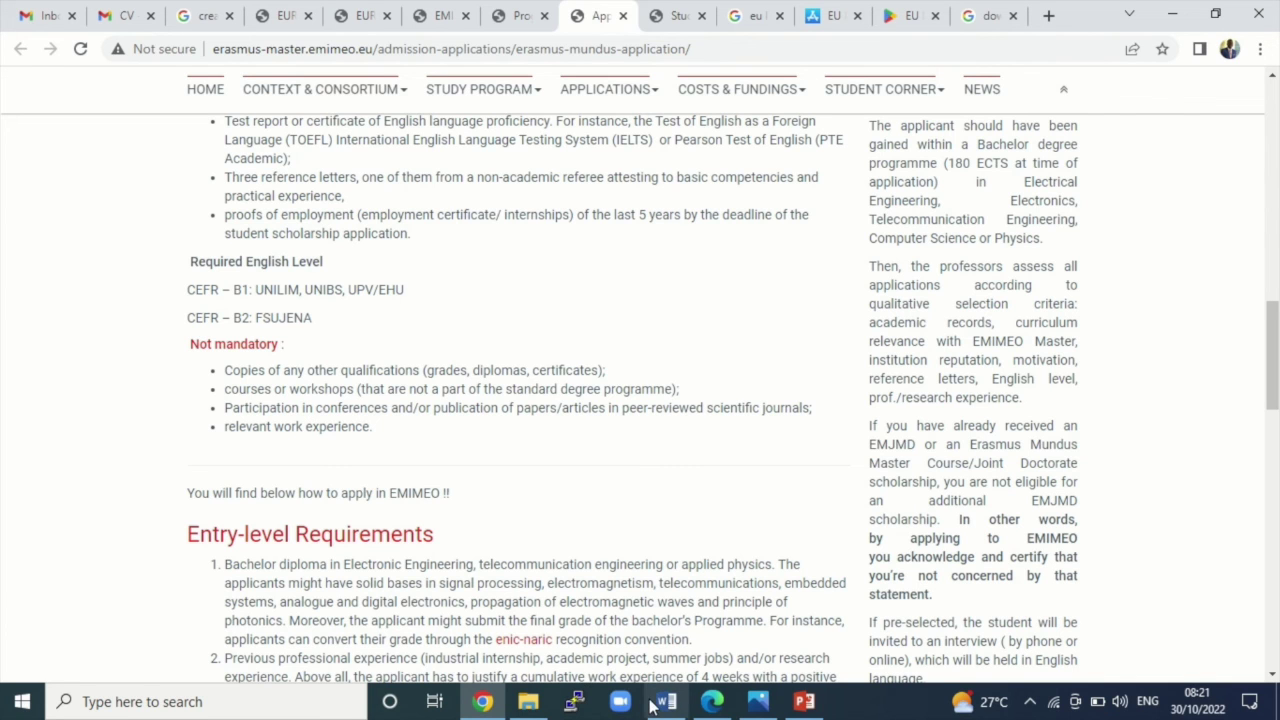
Check the blue-header CV's work experience in Edge against the EMIMEO application requirements and Semester 2 courses in Chrome, ending on the CV.
click(710, 703)
scroll(580, 361, up, 2)
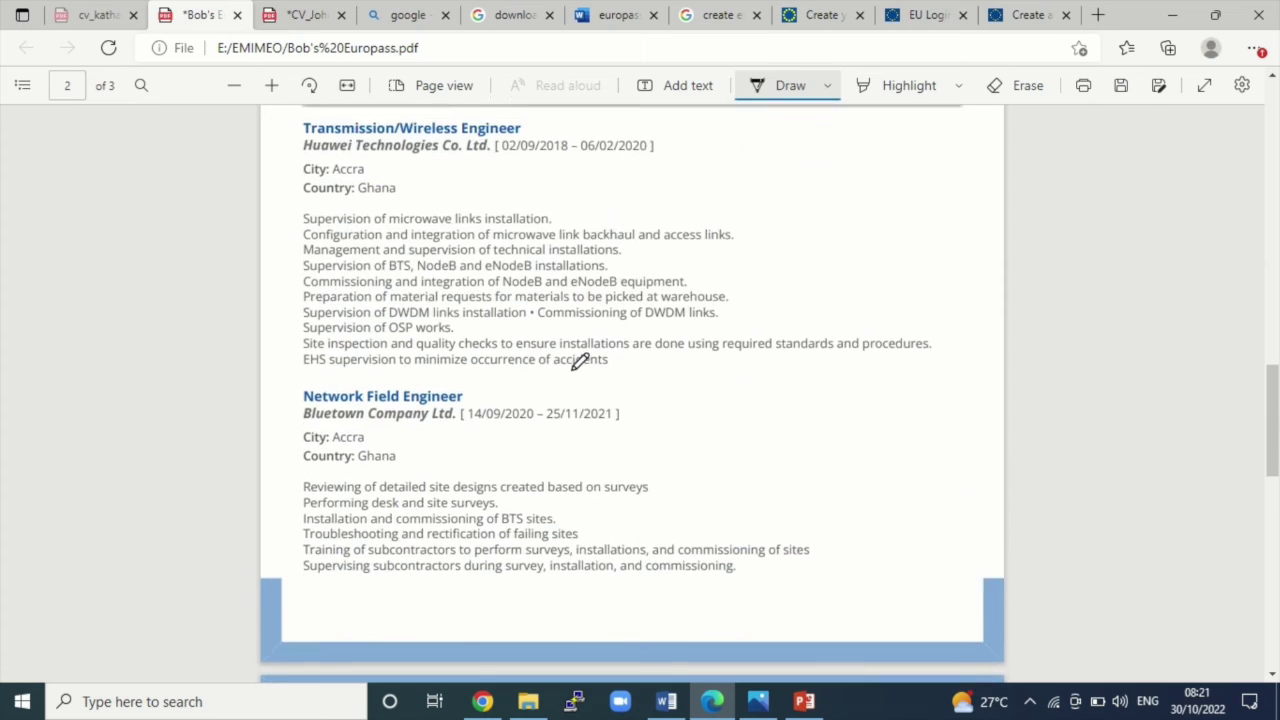
scroll(580, 361, up, 1)
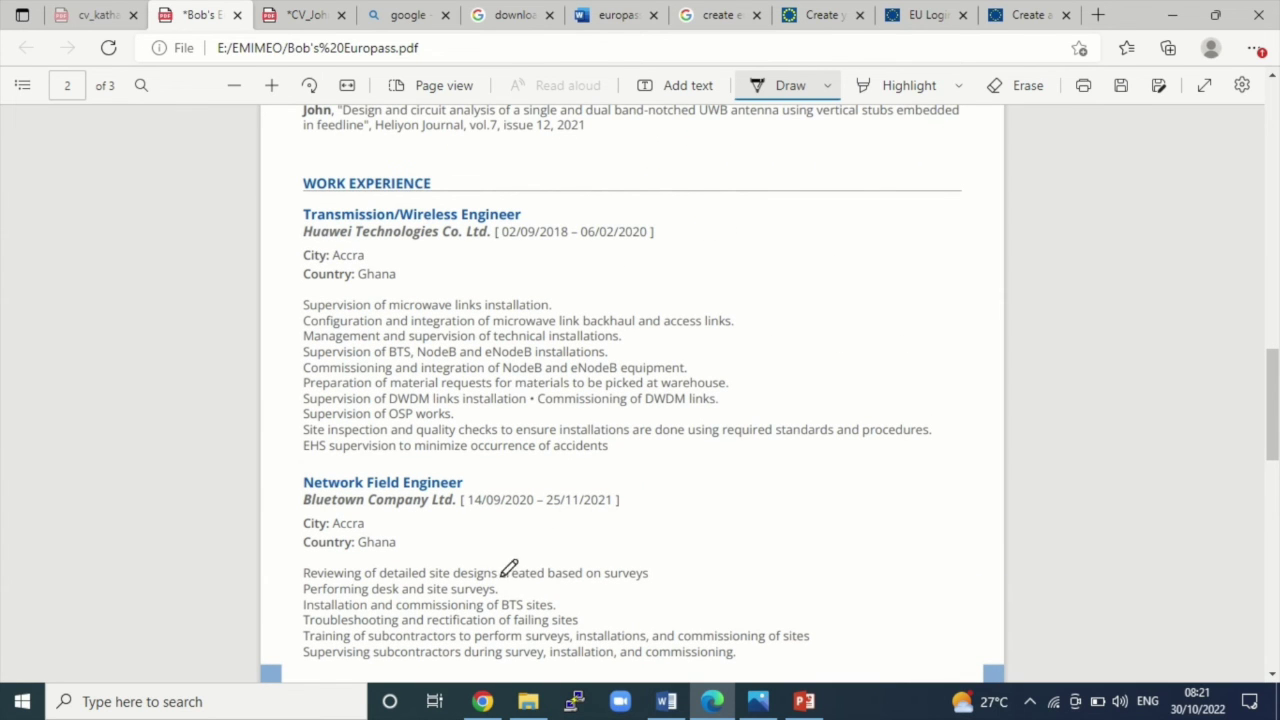
click(483, 701)
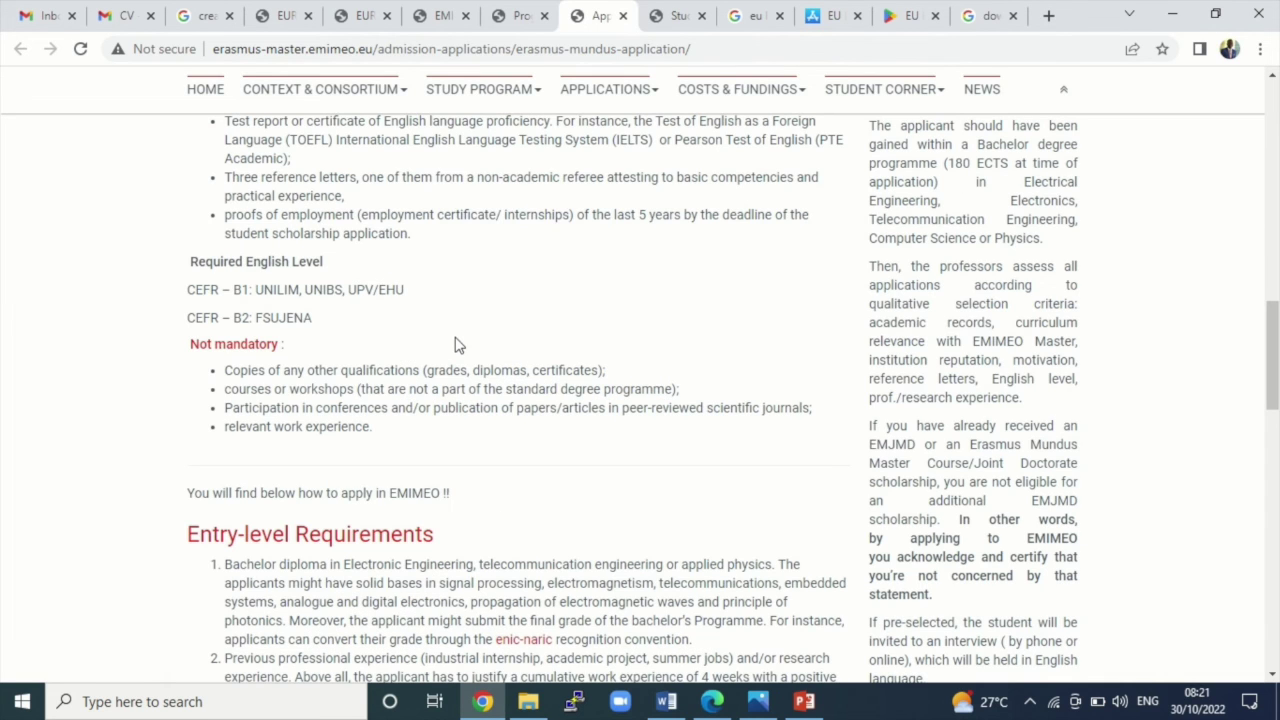
click(518, 22)
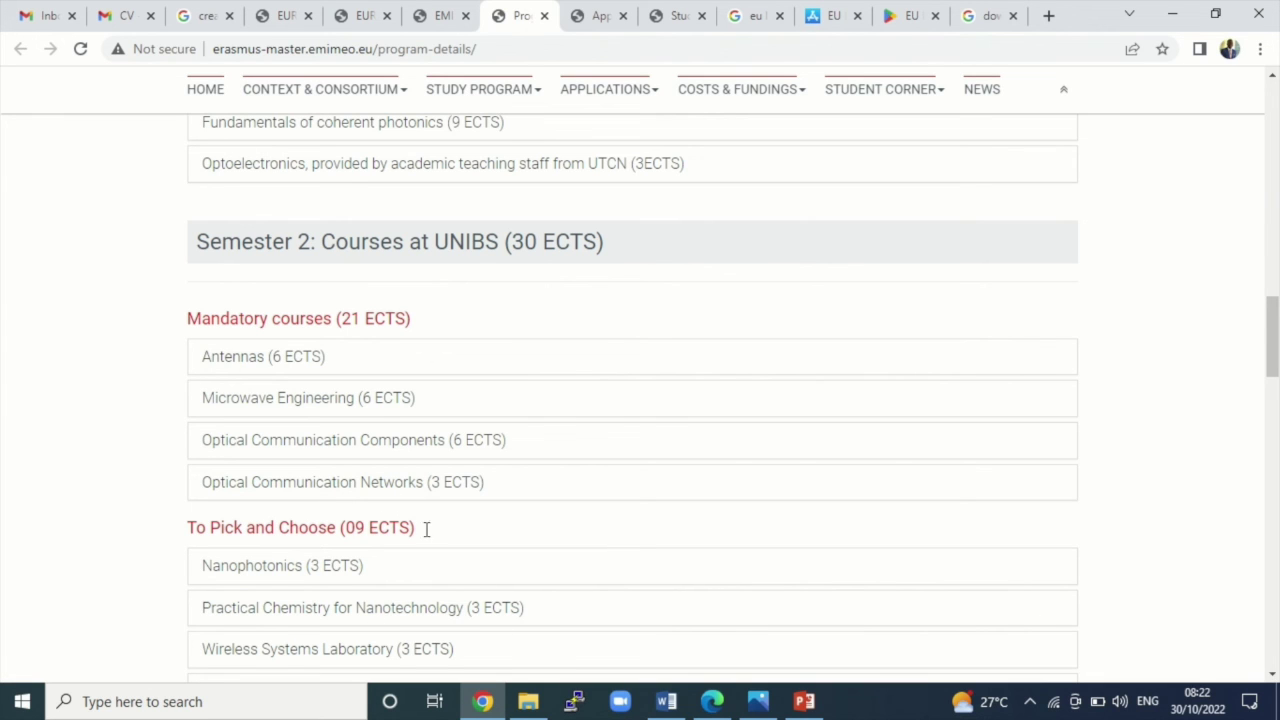
click(712, 701)
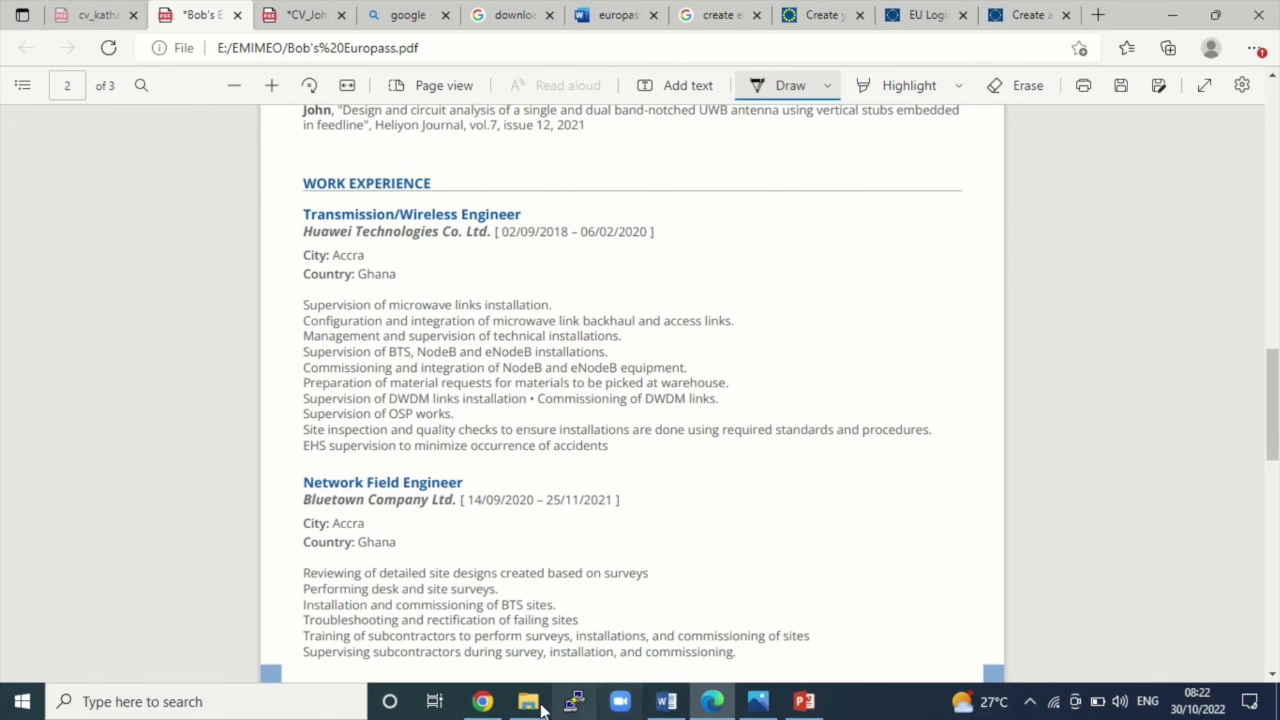
Compare the UNIBS Semester 2 courses in Chrome with the blue-header CV's work experience in Edge, ending on the CV.
click(482, 701)
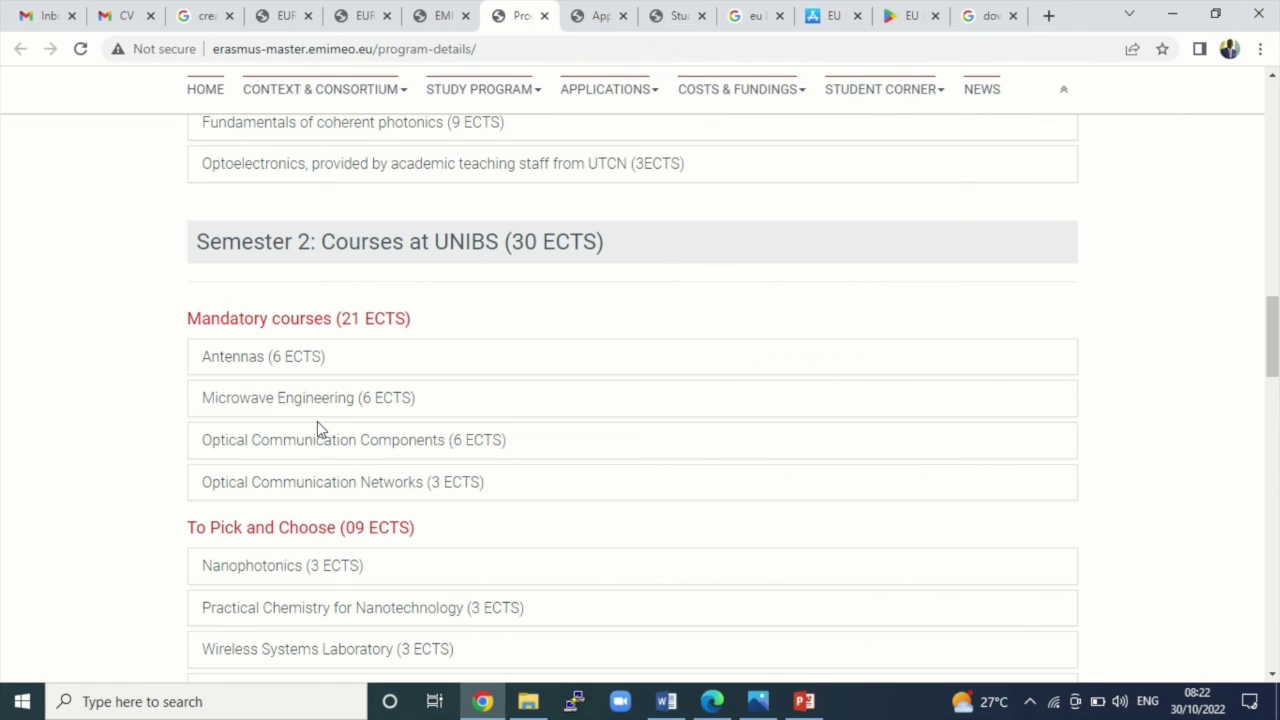
click(716, 701)
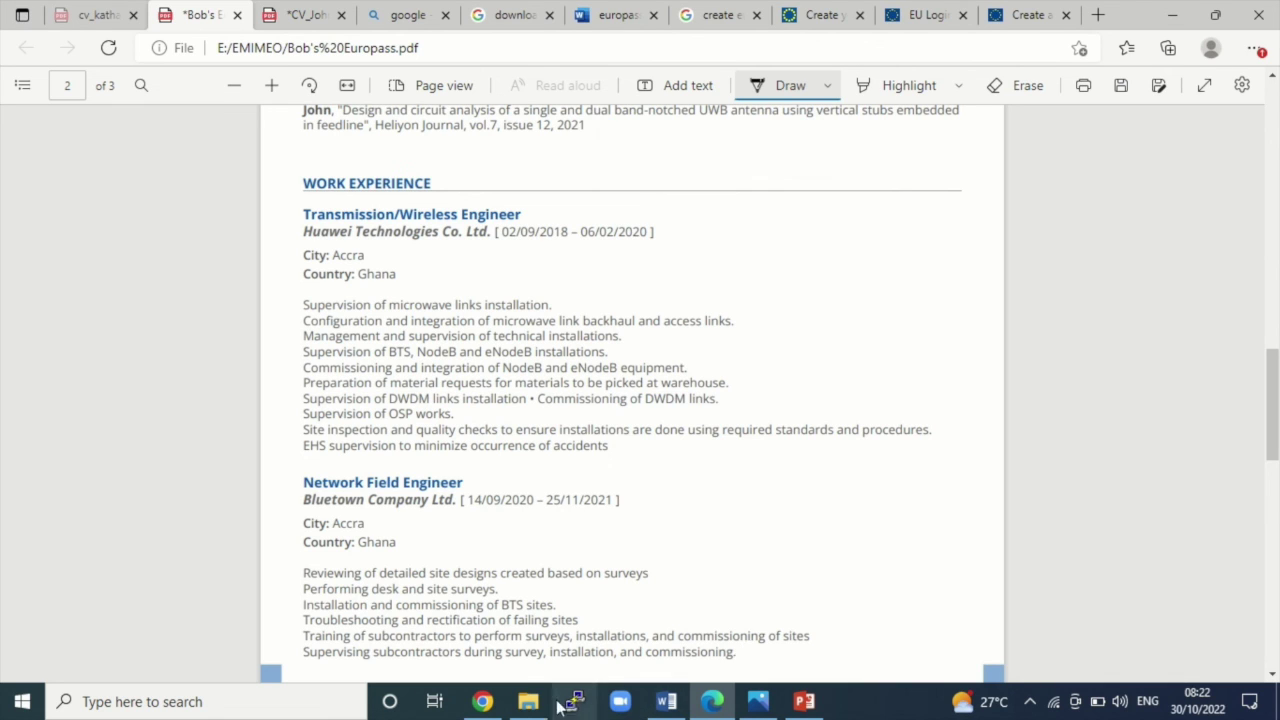
click(482, 701)
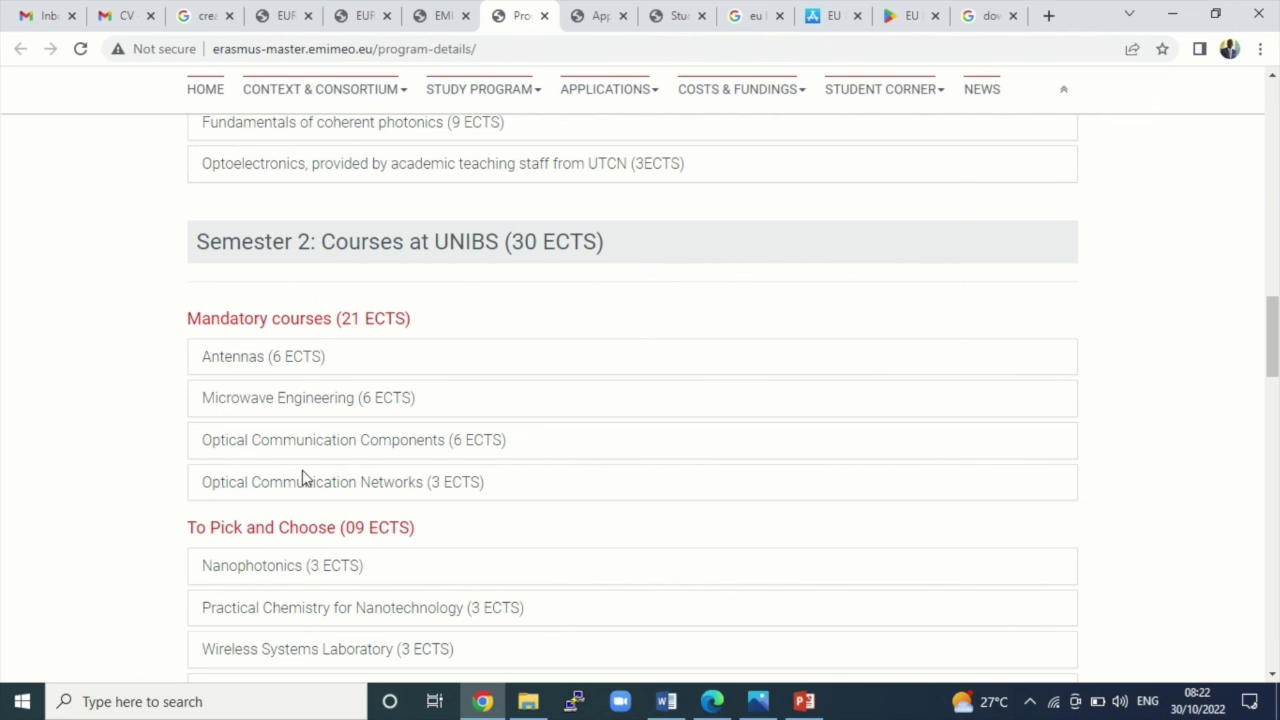
click(712, 701)
Review the blue-header CV's leadership and language skills on the last page, and return to its personal details and research interests.
scroll(453, 458, down, 5)
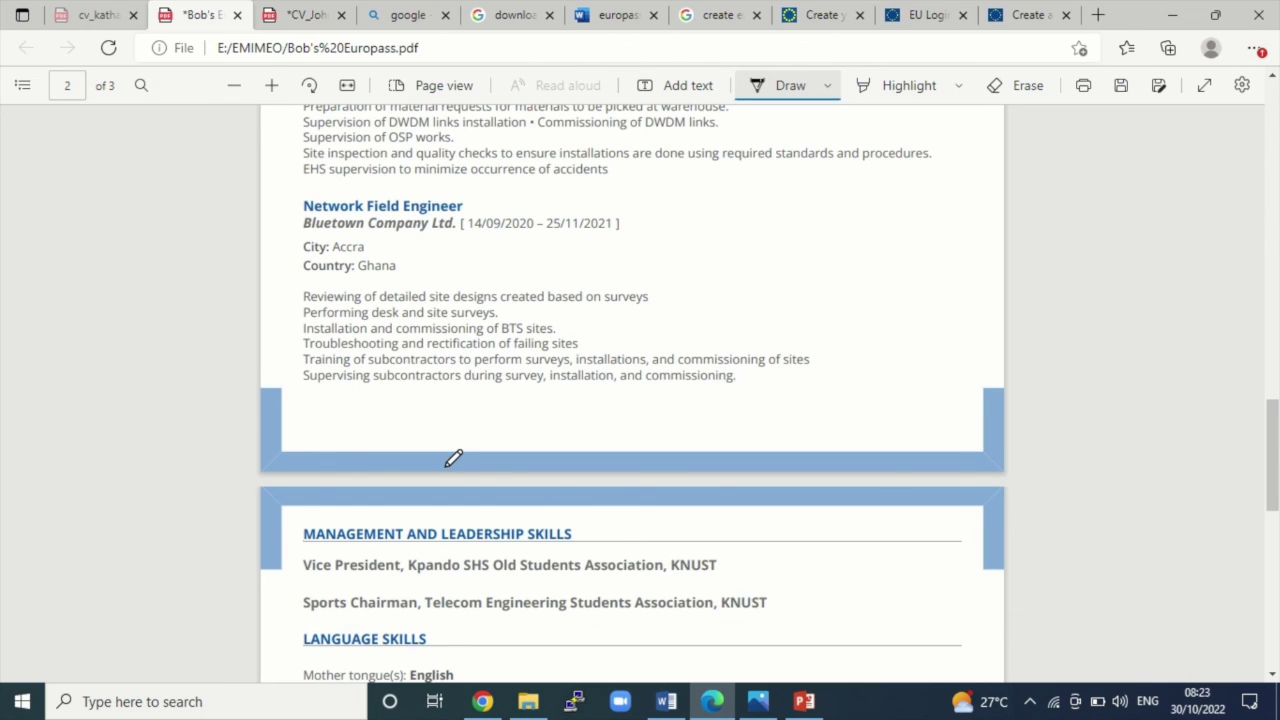
scroll(486, 469, down, 5)
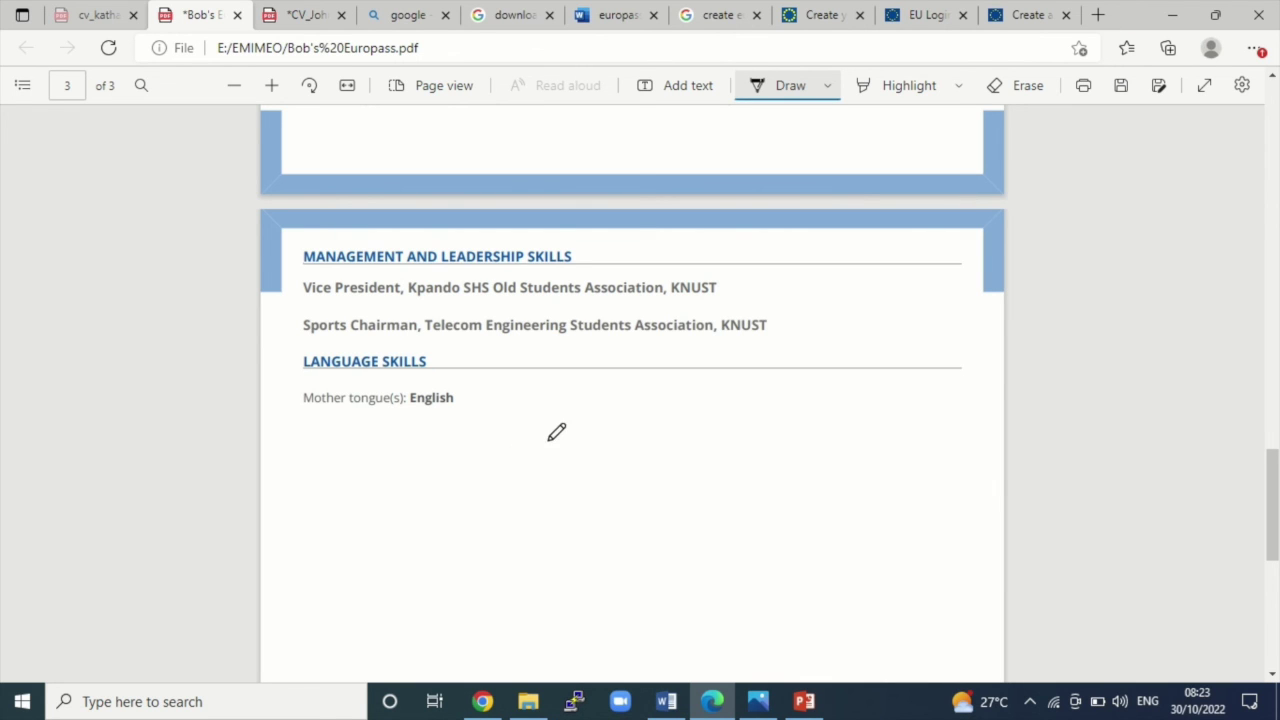
scroll(556, 431, up, 15)
scroll(556, 431, up, 8)
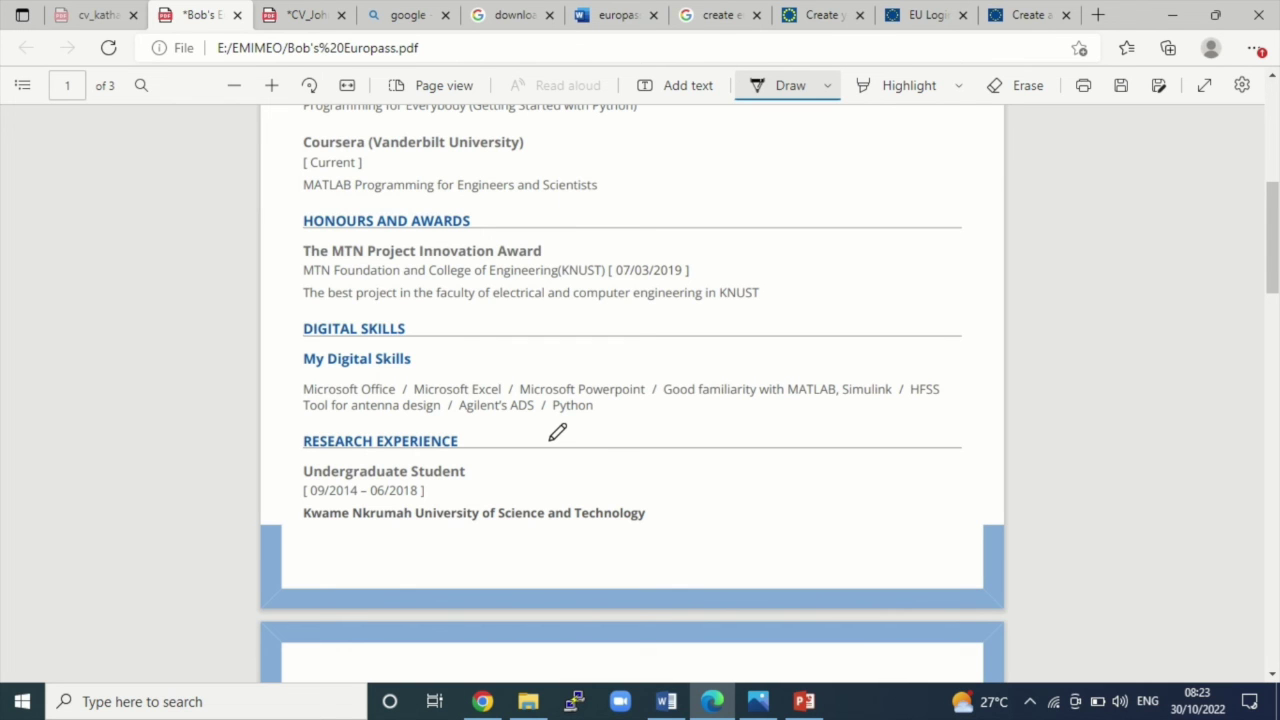
scroll(570, 424, up, 5)
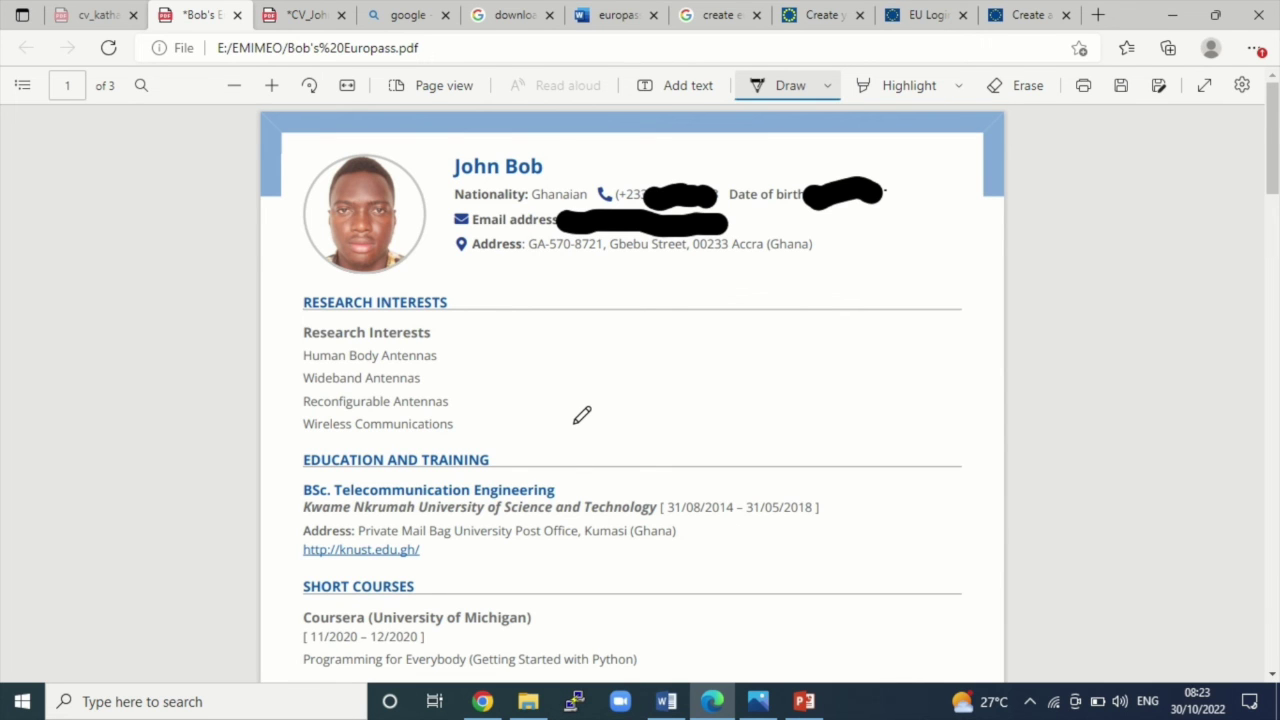
Reread the blue-header CV from education and short courses through awards, research and publications to the Network Field Engineer job.
scroll(577, 489, down, 3)
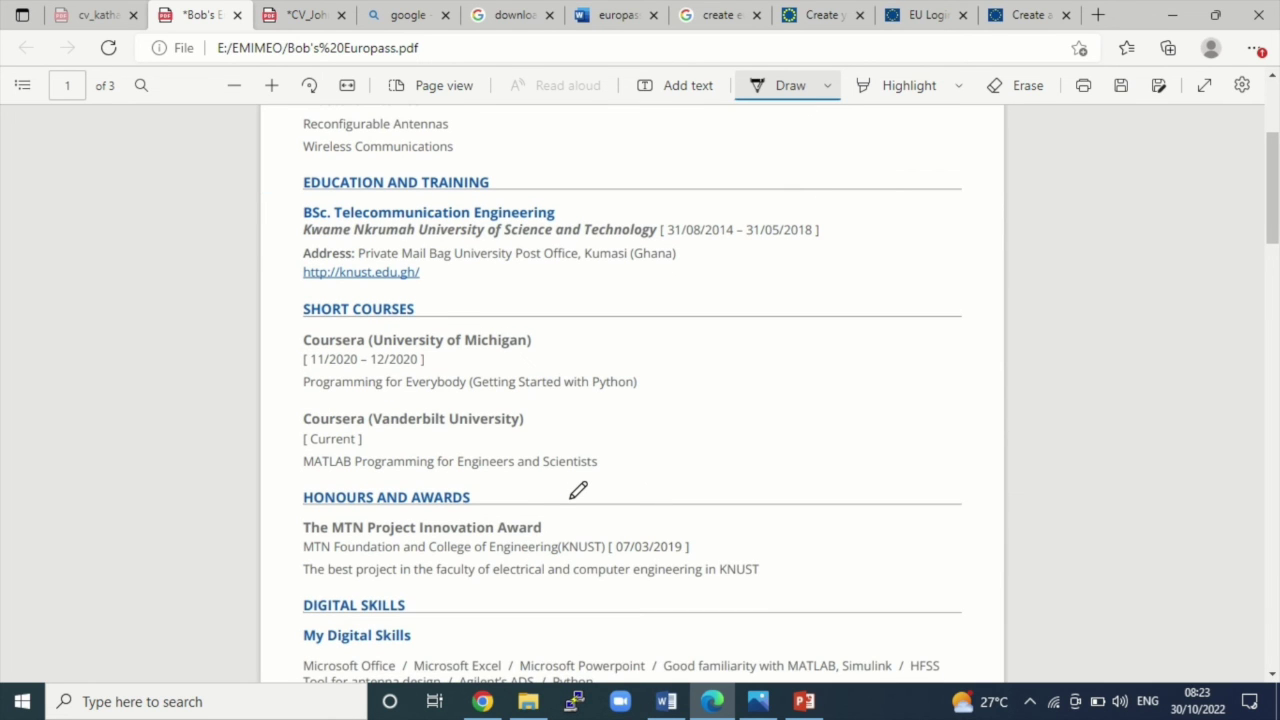
scroll(473, 410, up, 1)
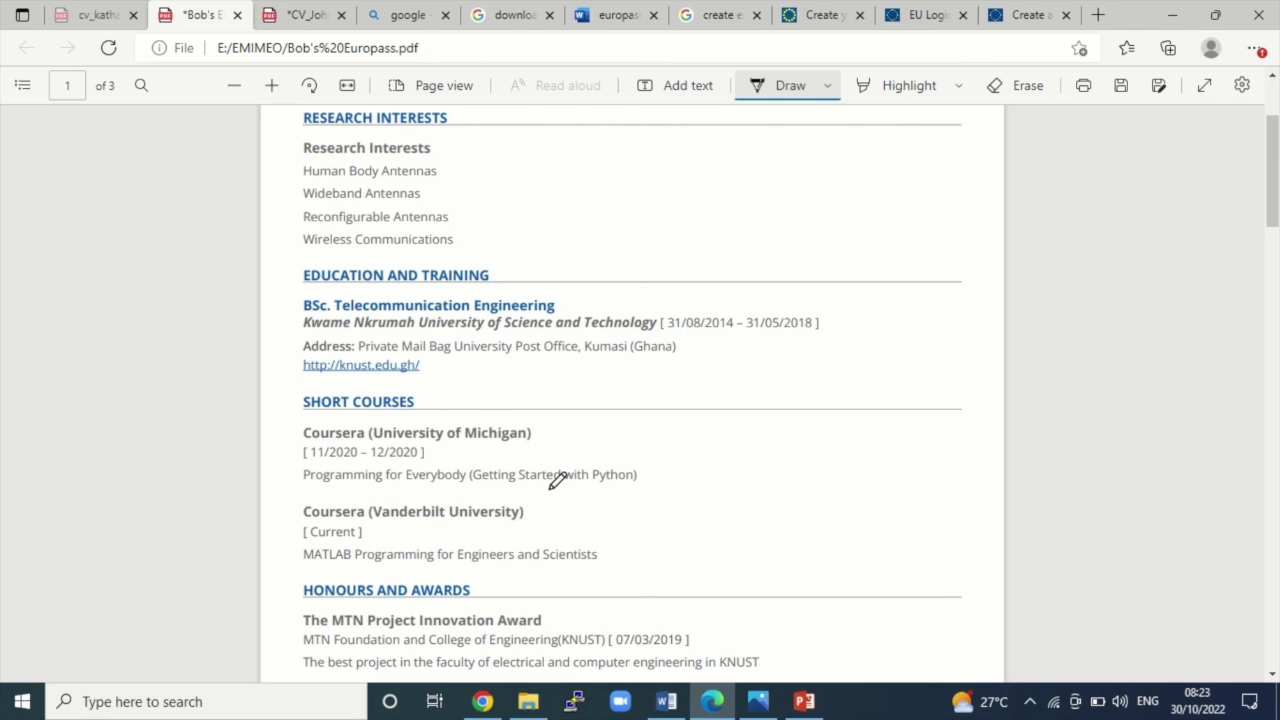
scroll(557, 480, down, 5)
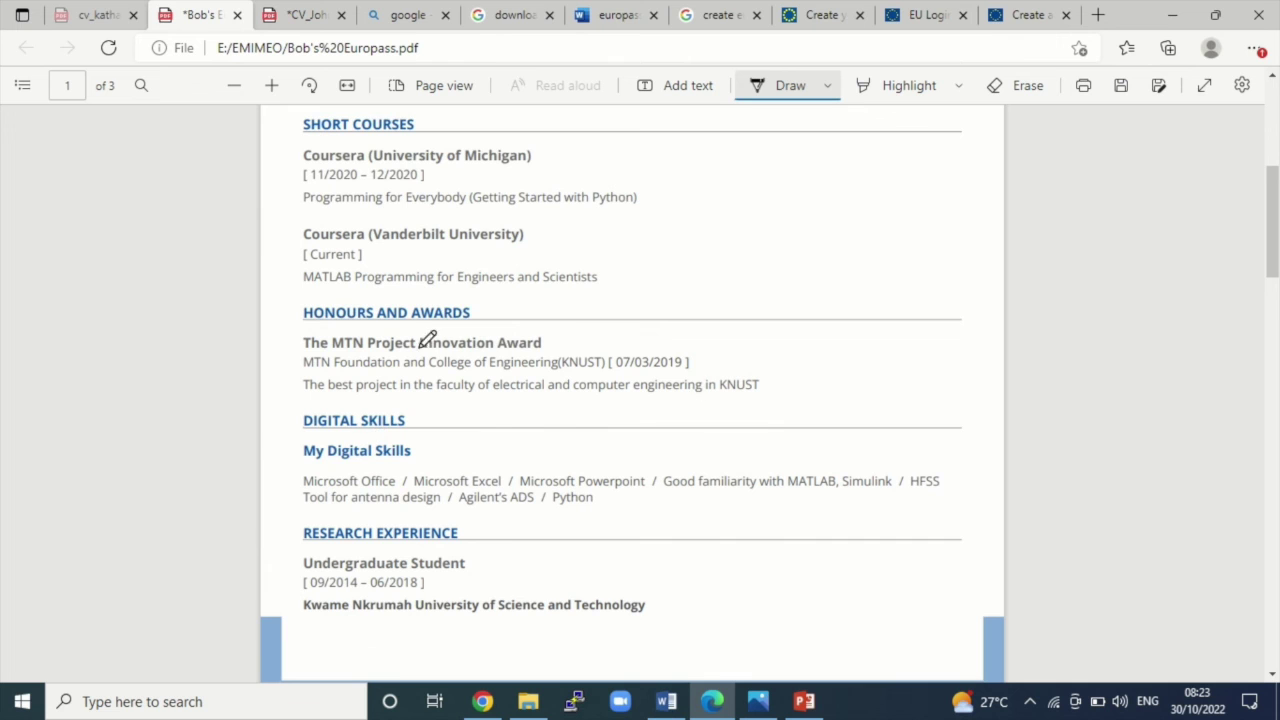
scroll(612, 522, down, 3)
scroll(611, 520, down, 7)
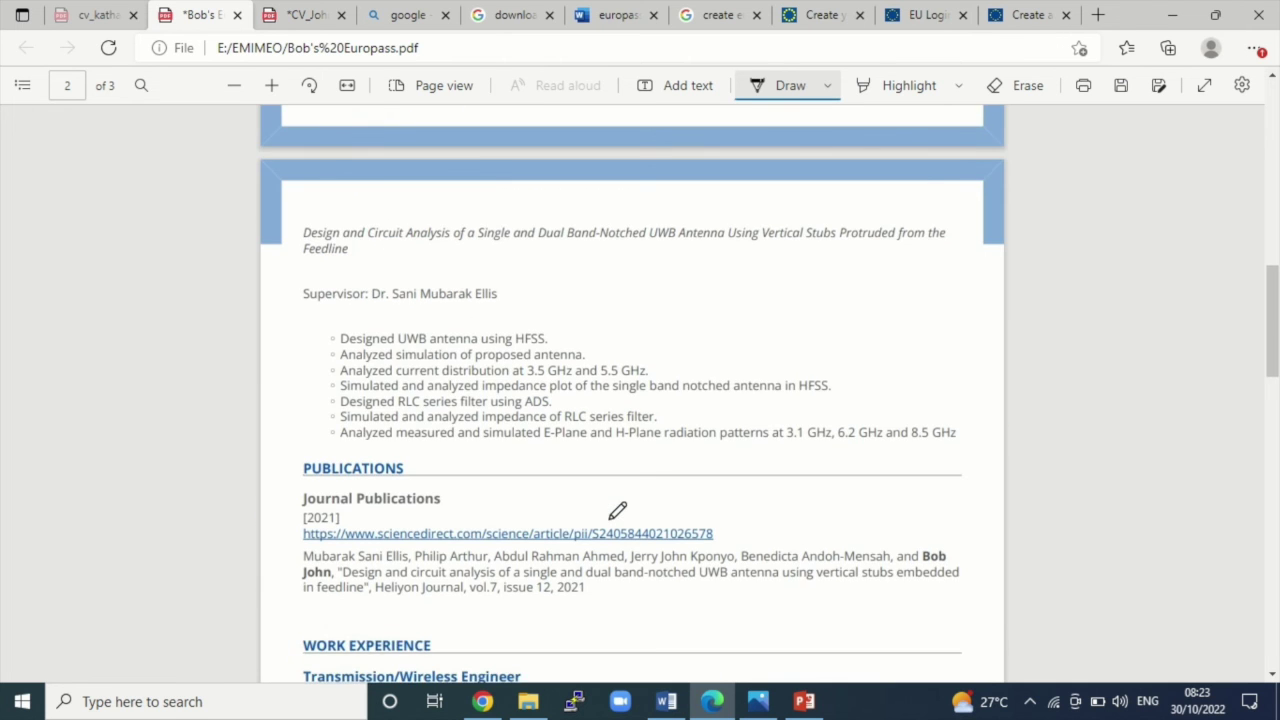
scroll(617, 511, down, 3)
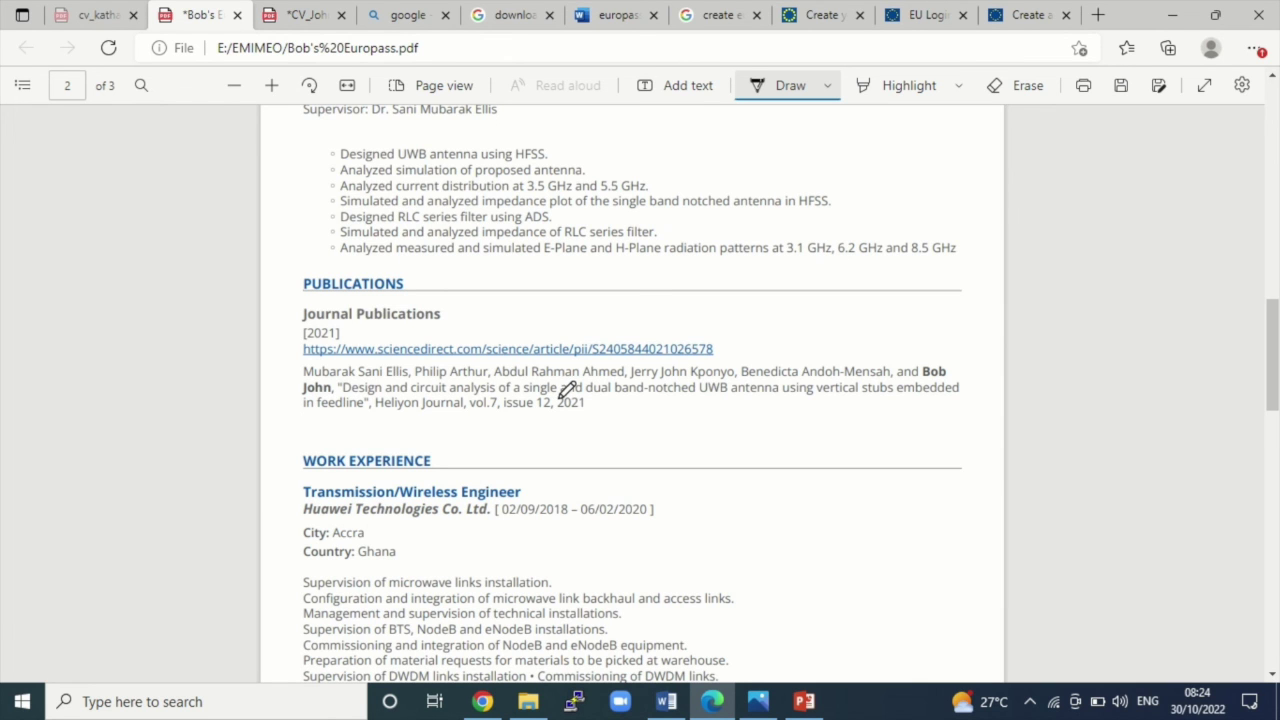
scroll(563, 491, down, 5)
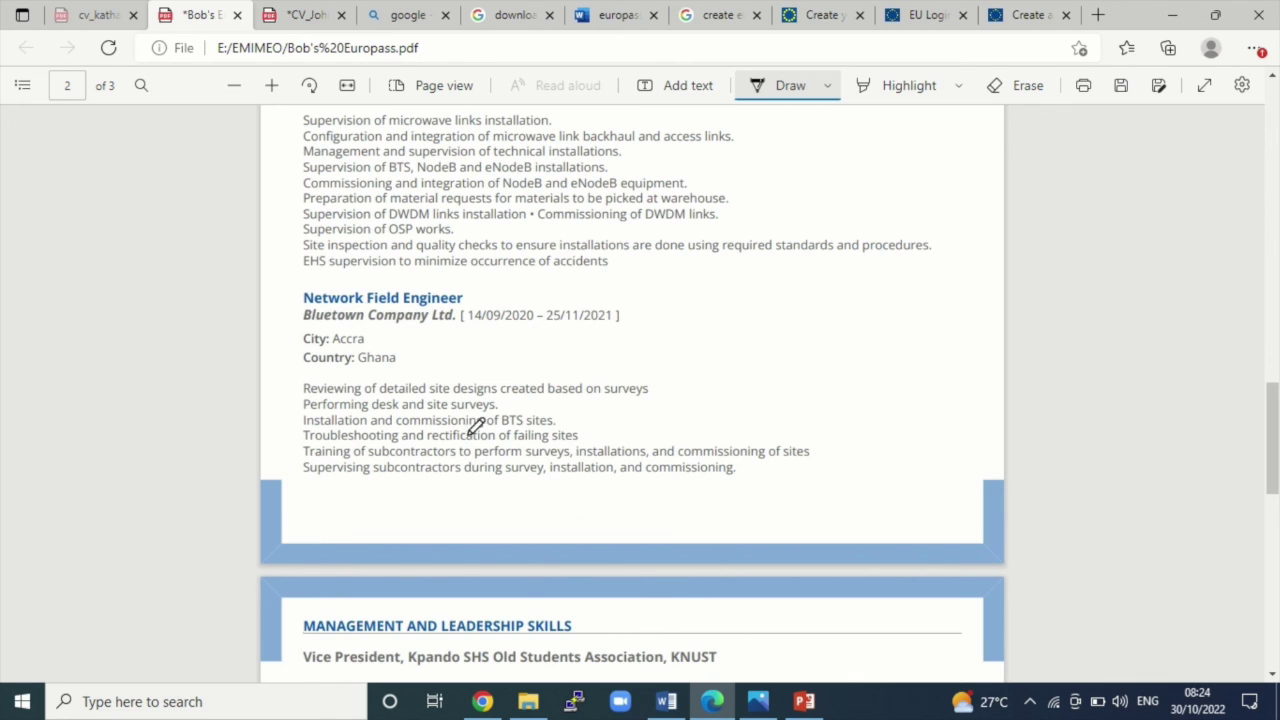
Open the two-page International Economics sample CV and read from its personal details through to computer skills.
click(109, 24)
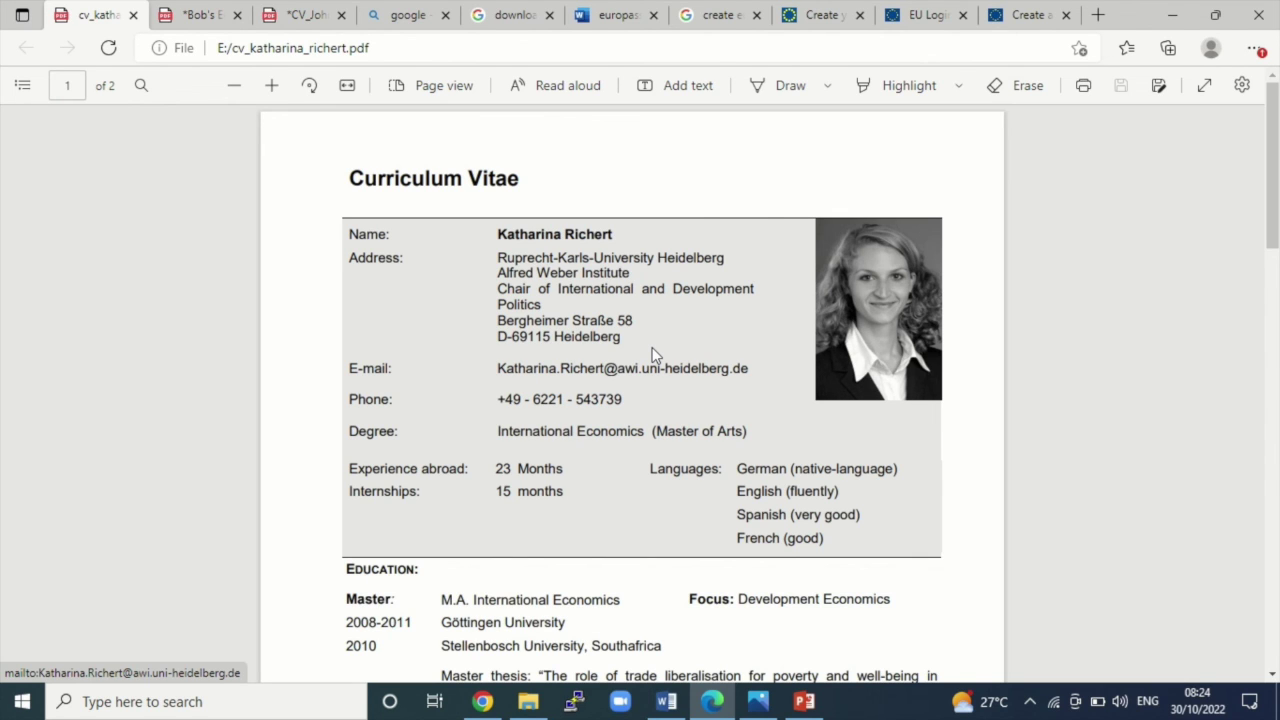
scroll(723, 357, down, 1)
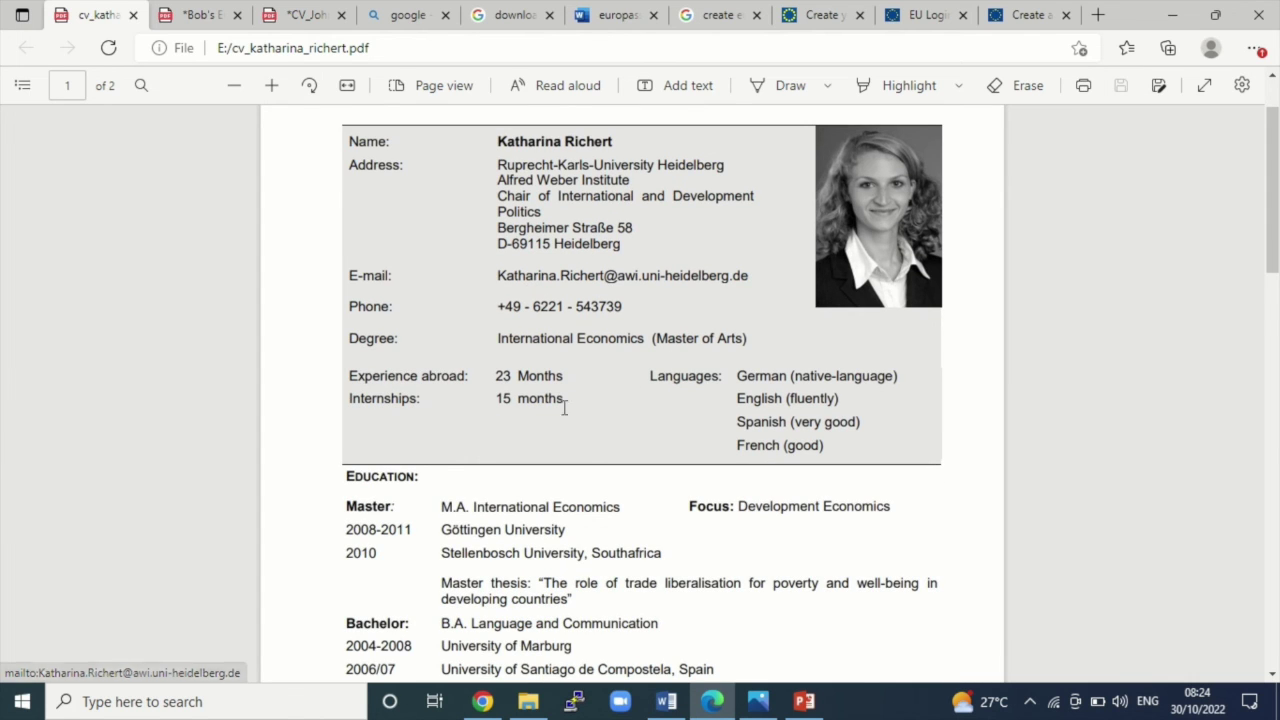
scroll(563, 407, down, 1)
scroll(445, 388, up, 1)
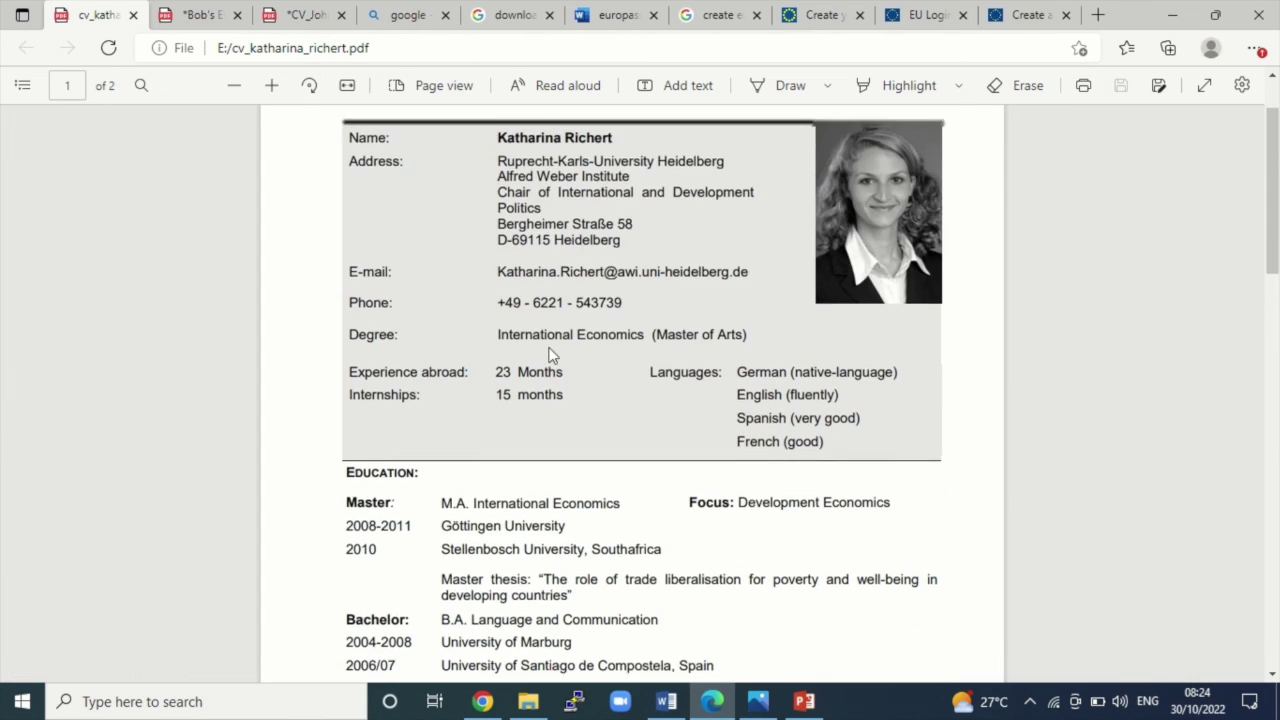
scroll(719, 398, down, 3)
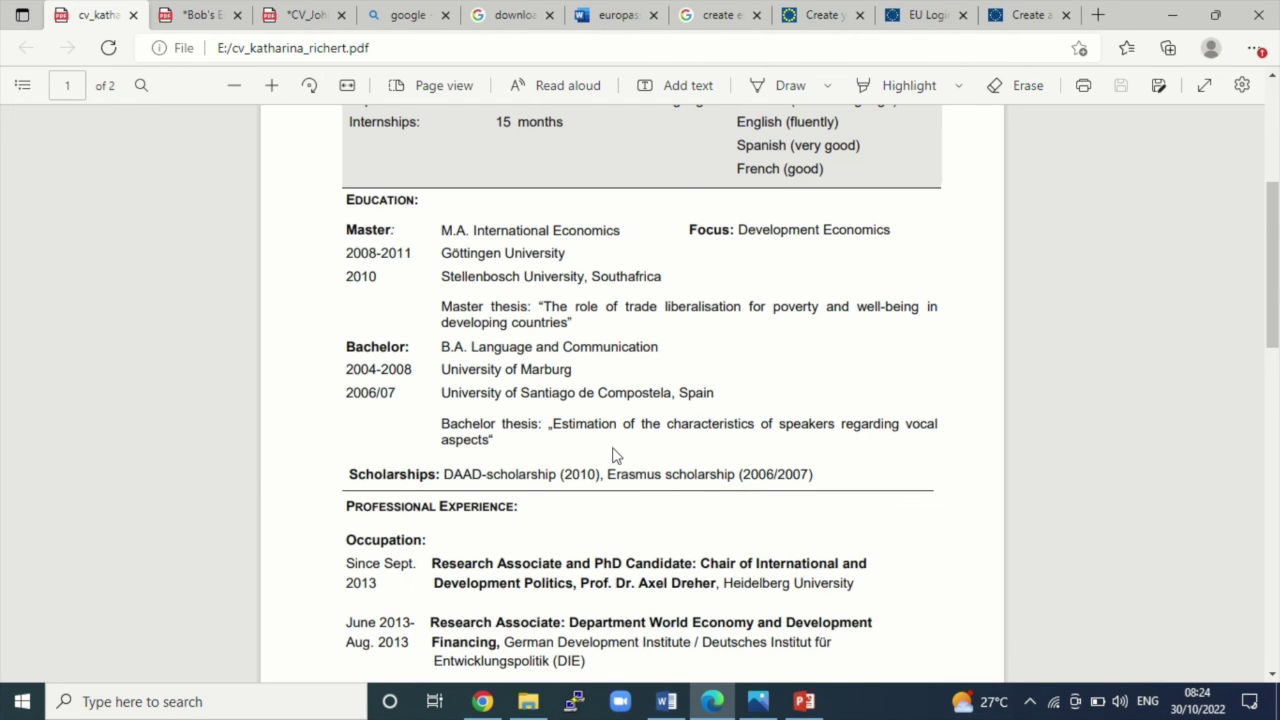
scroll(613, 452, down, 2)
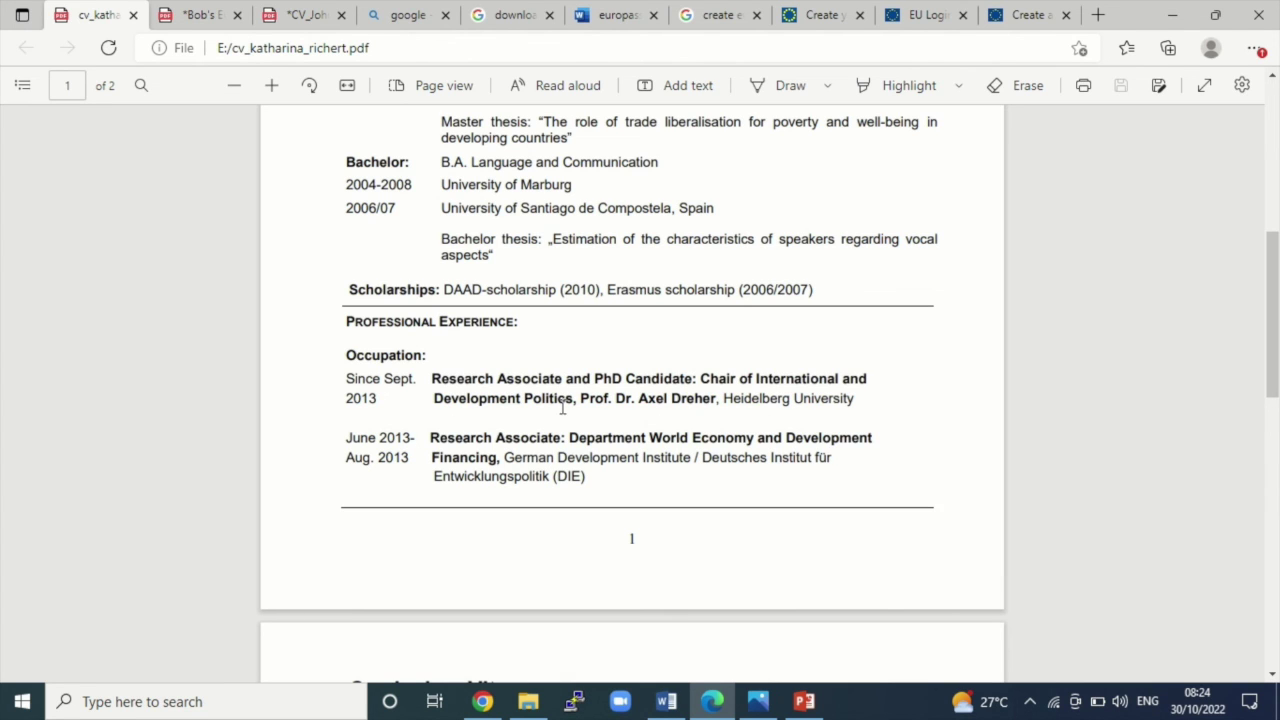
scroll(521, 432, down, 1)
scroll(521, 432, down, 5)
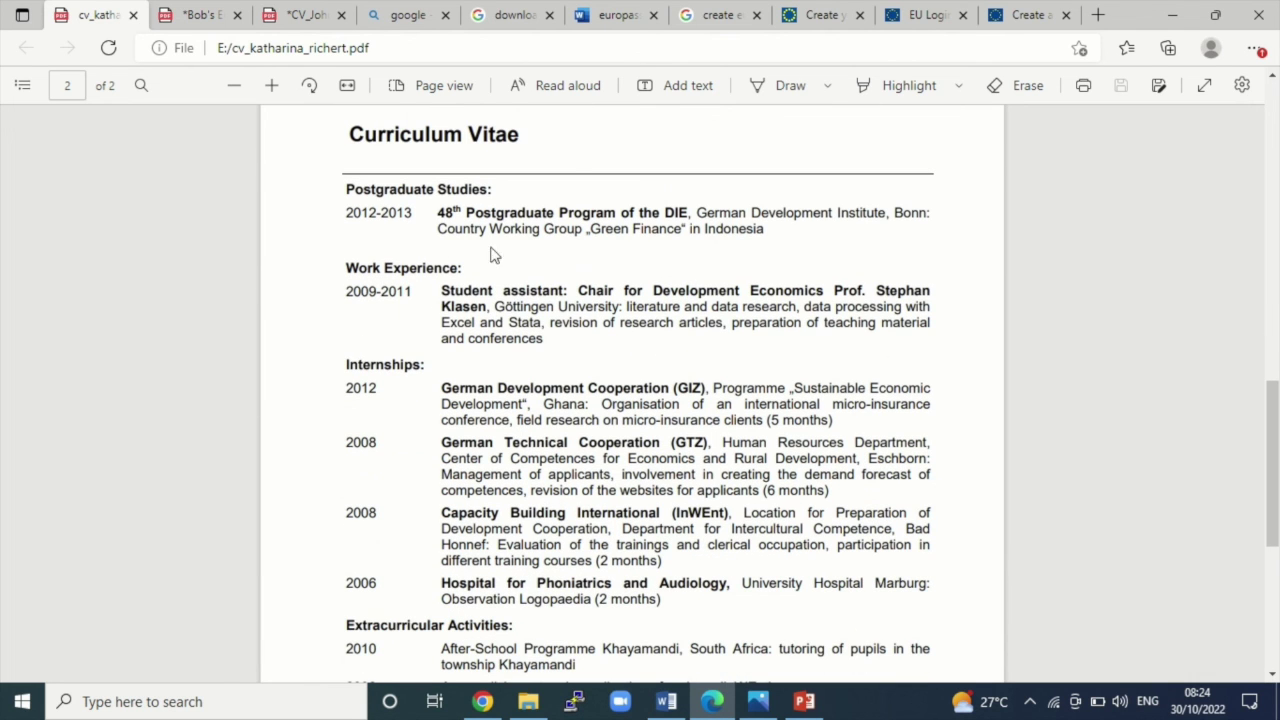
scroll(429, 343, down, 4)
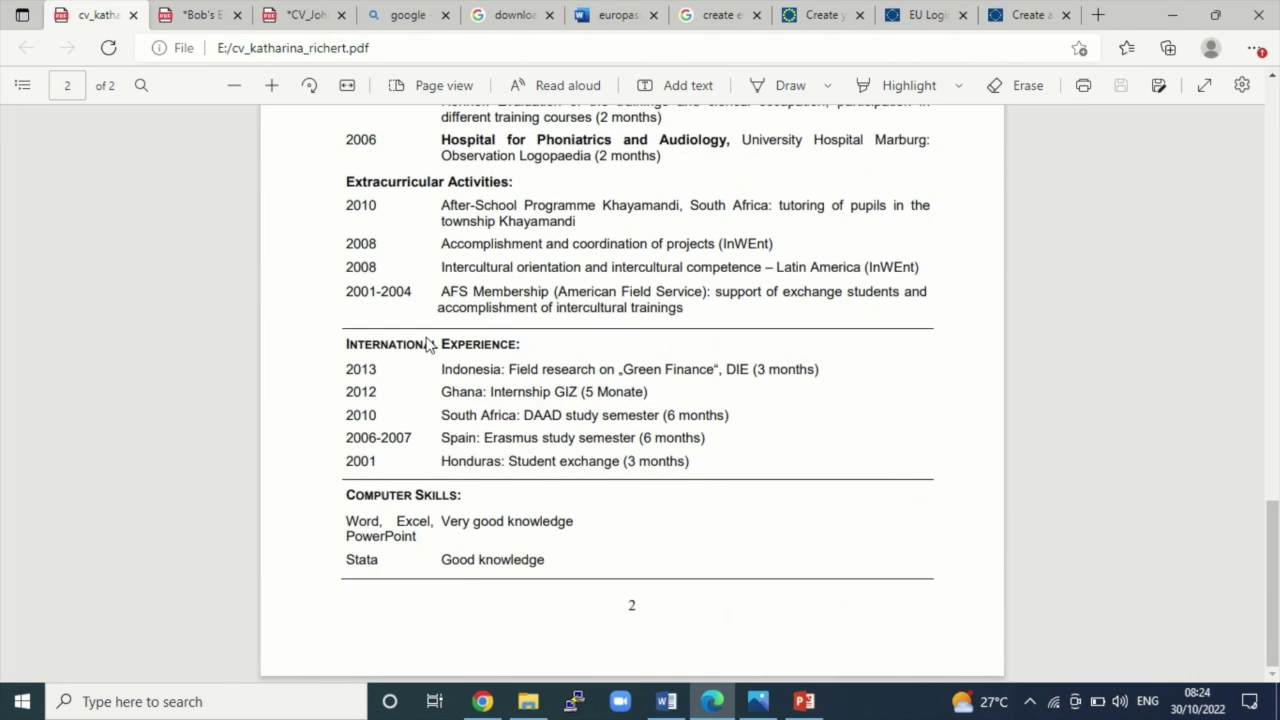
Go back over the International Economics CV's structure, from education and scholarships to work experience, internships and extracurricular activities.
scroll(429, 343, up, 9)
mouse_move(600, 20)
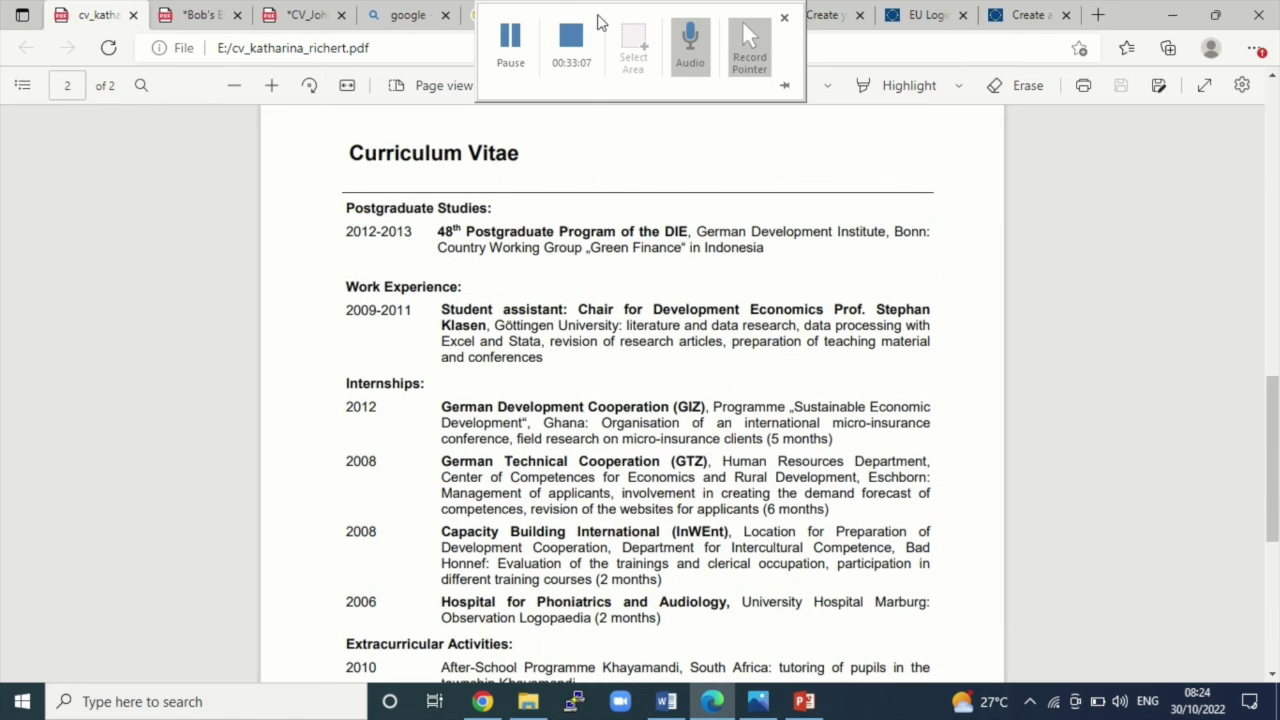
scroll(580, 346, up, 9)
scroll(580, 346, down, 5)
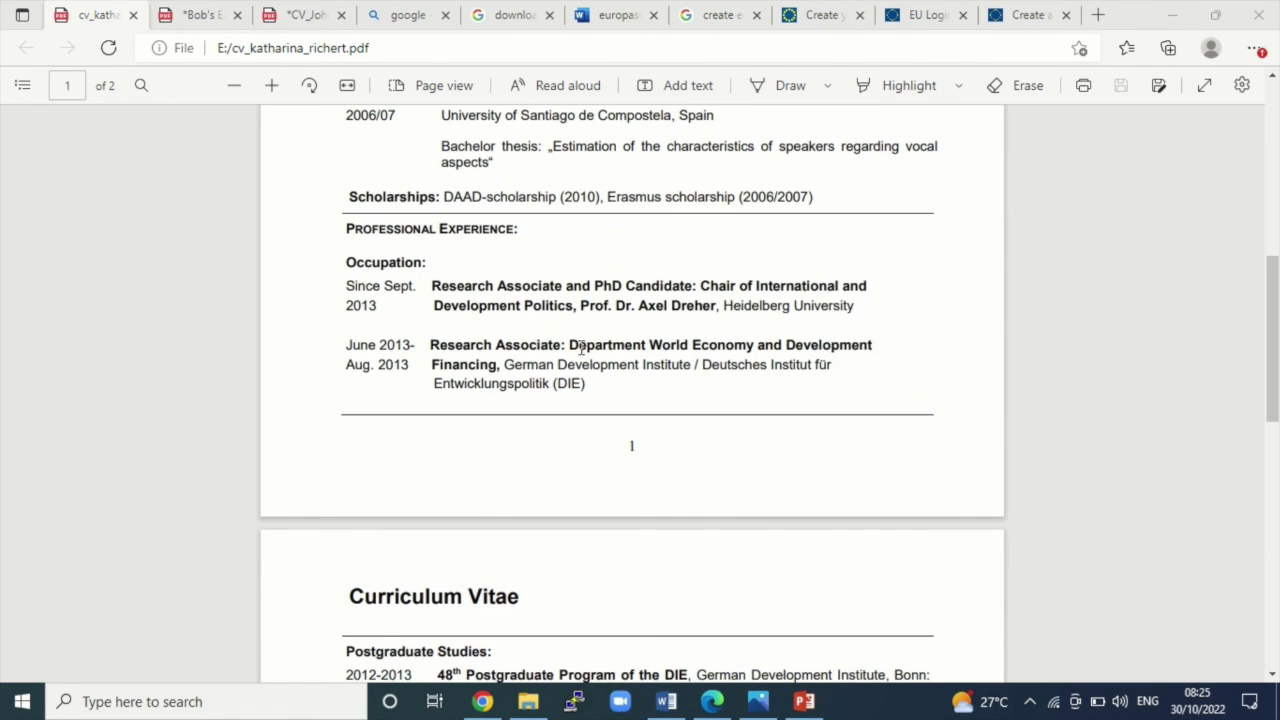
scroll(580, 346, down, 10)
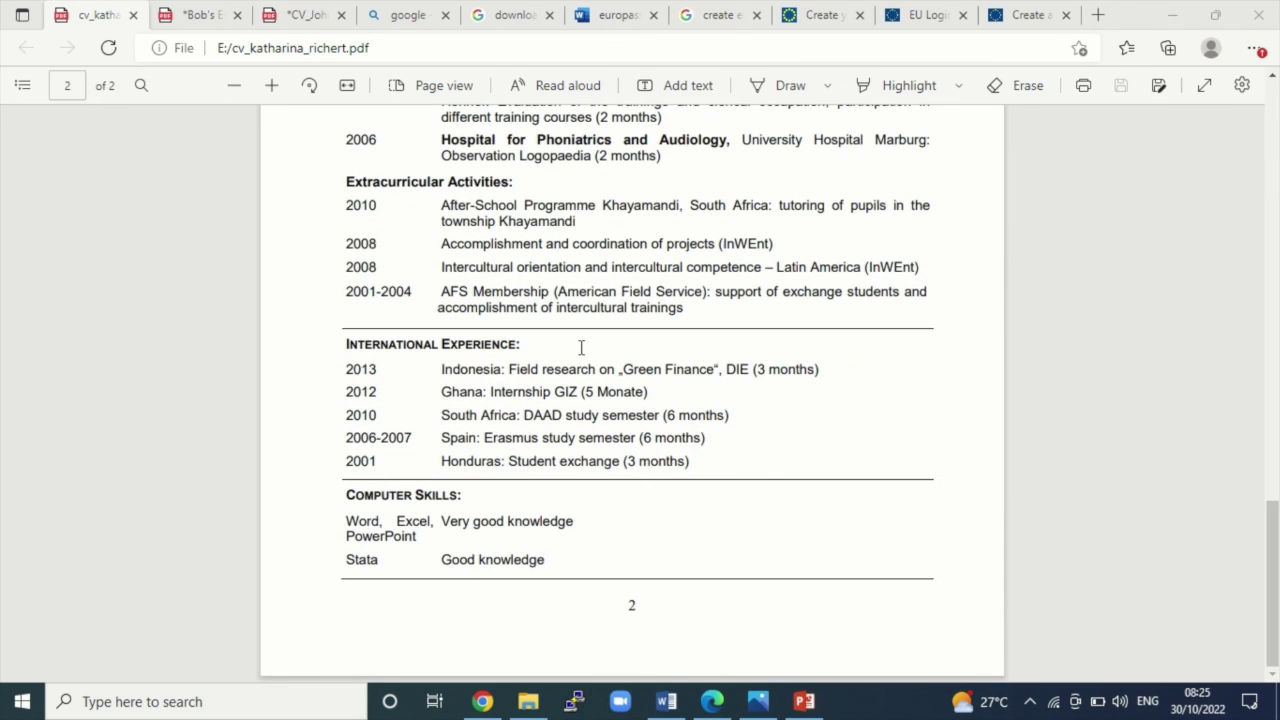
scroll(580, 346, up, 15)
scroll(598, 354, up, 3)
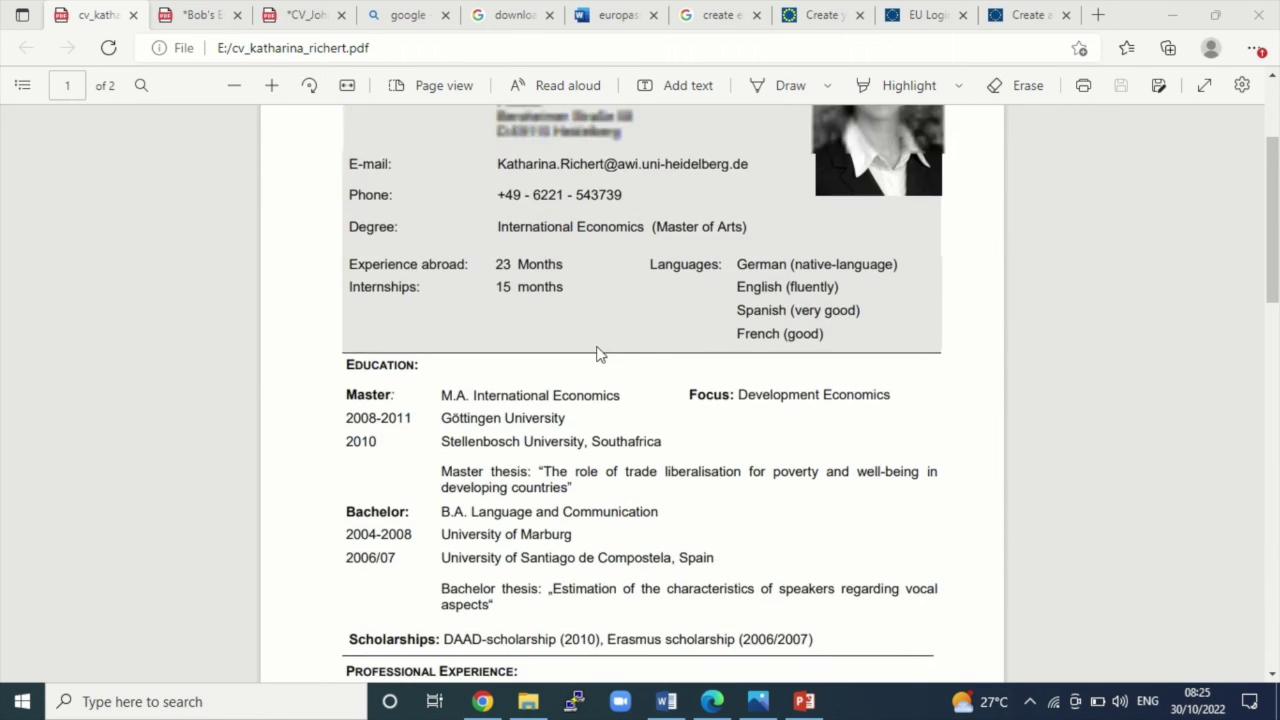
scroll(598, 354, down, 3)
scroll(598, 354, down, 10)
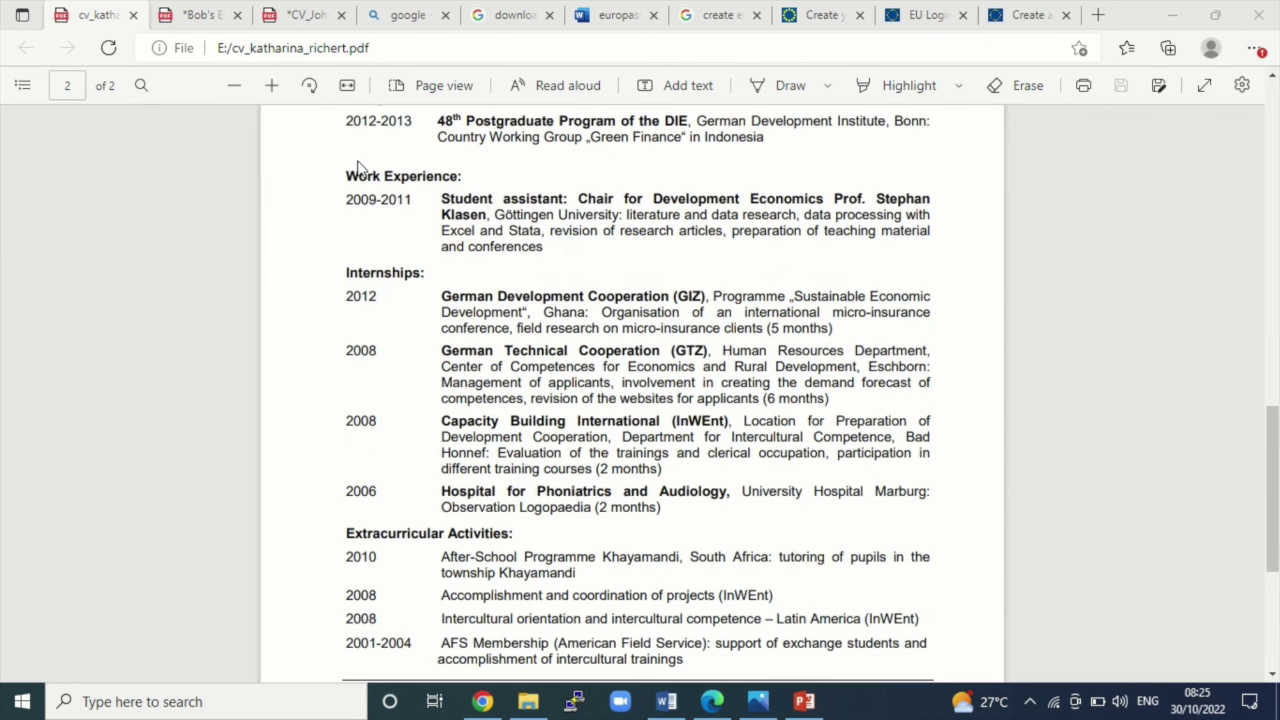
Compare the grey-header CV's personal details and education with the blue-header CV's work experience, research and publications.
click(298, 20)
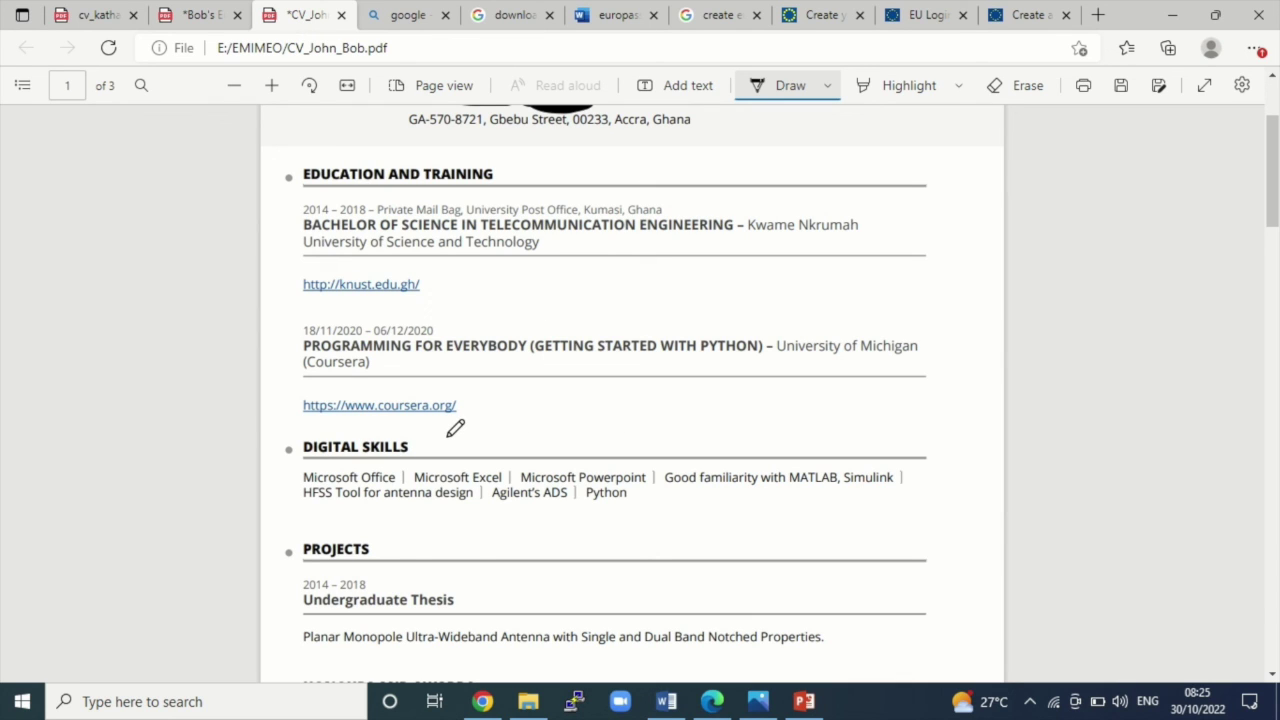
scroll(480, 420, up, 2)
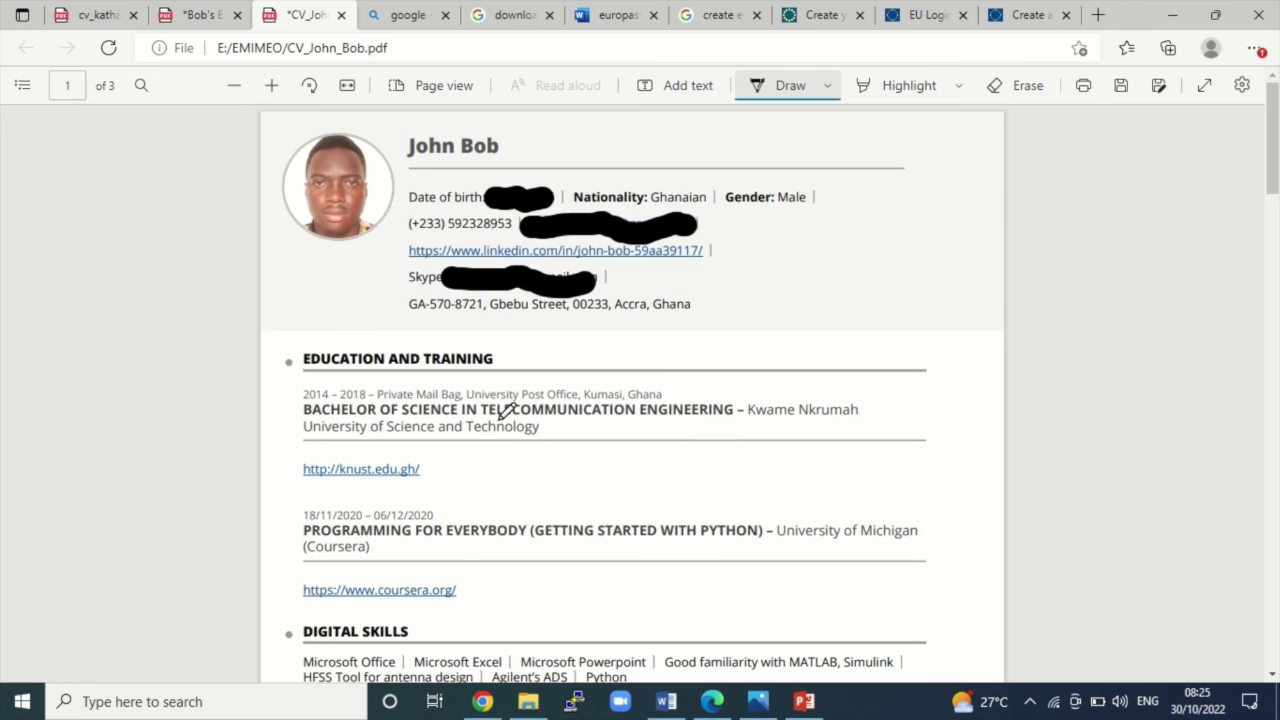
click(173, 12)
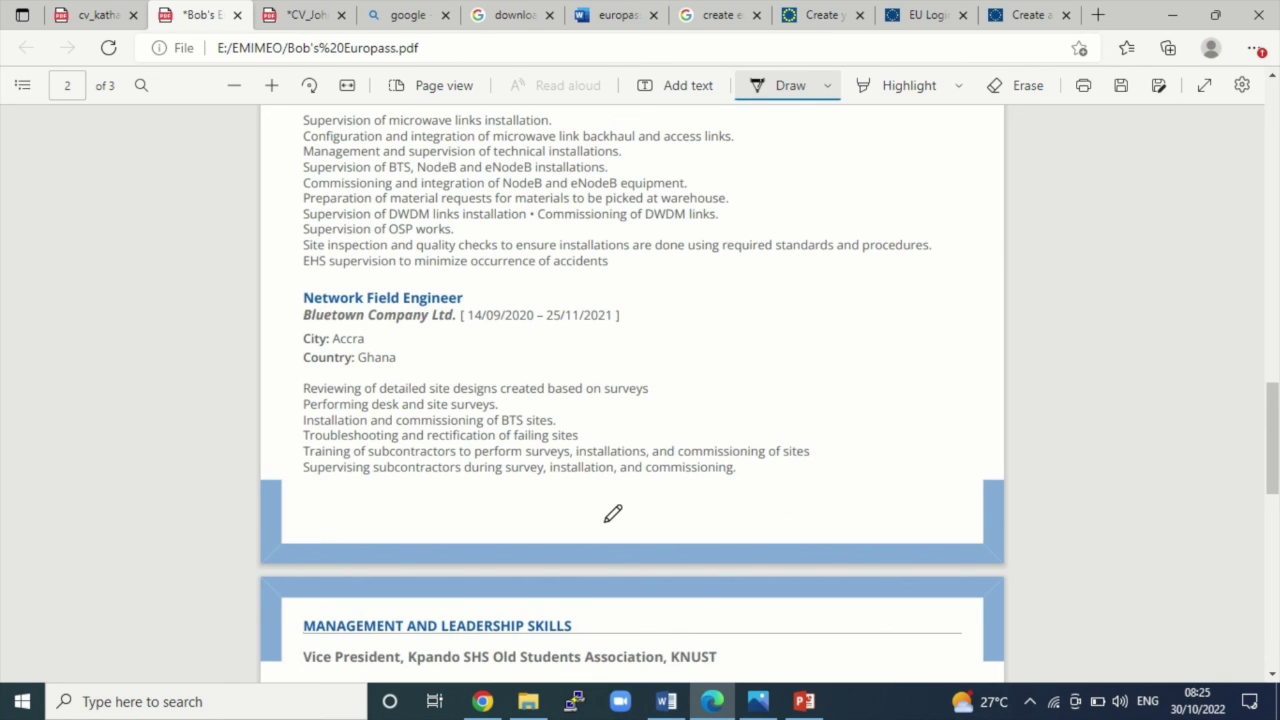
scroll(613, 513, up, 3)
scroll(613, 513, up, 4)
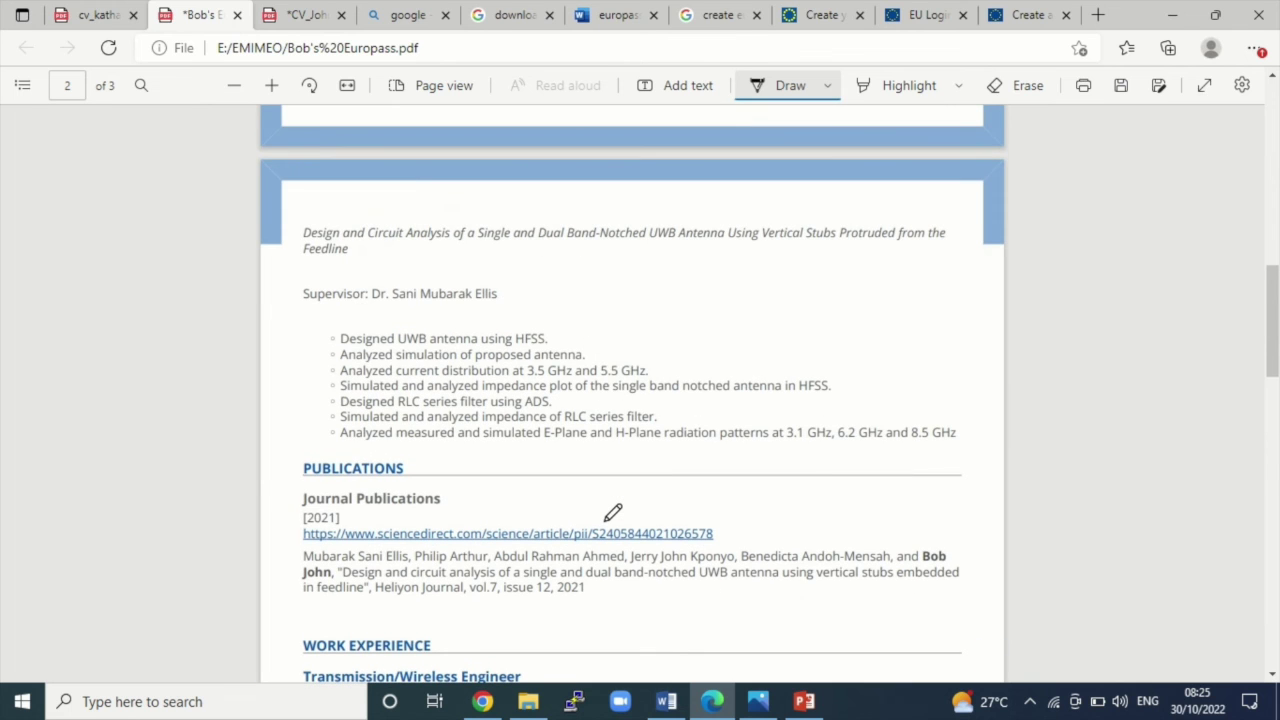